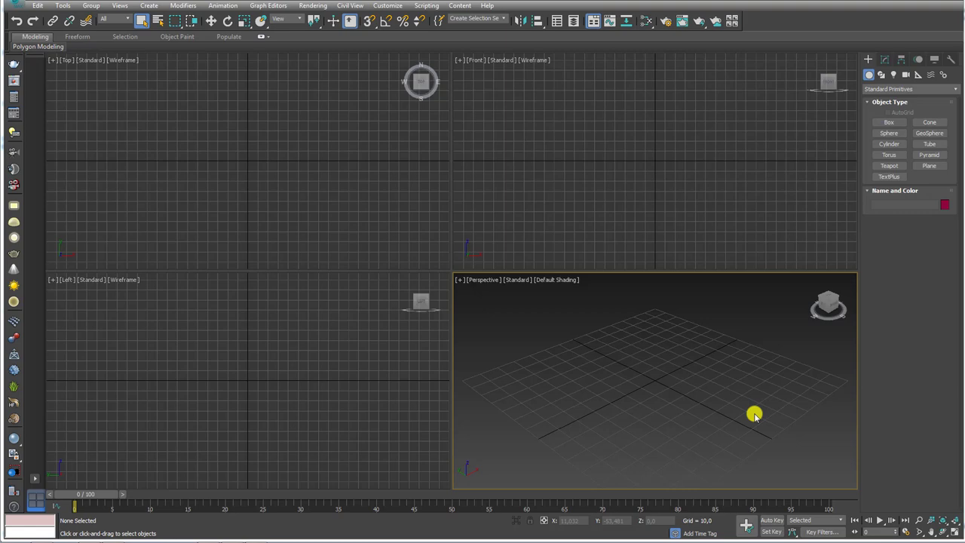
# Bring the Word document with the plastic jug modelling request to the front.
pyautogui.moveTo(249, 539)
pyautogui.click(233, 535)
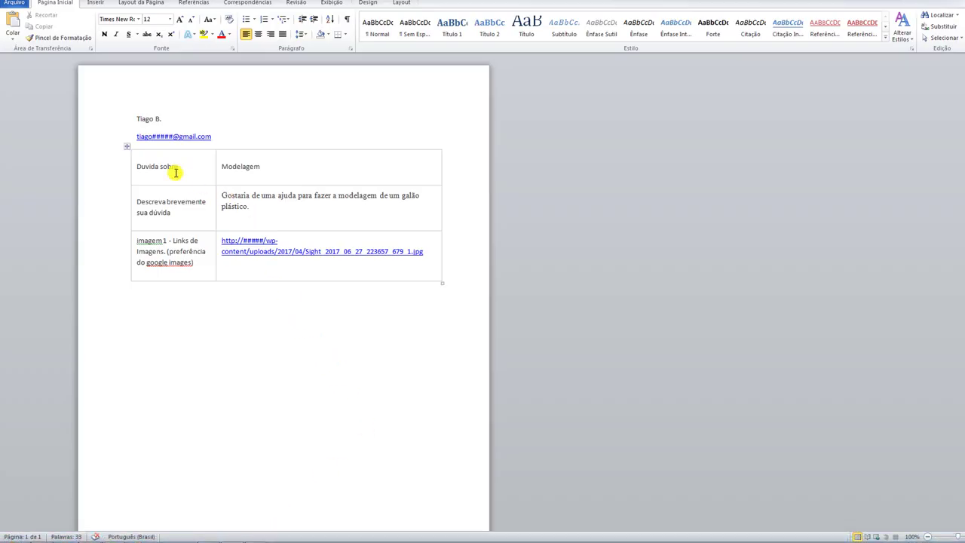
# Read the plastic jug ('galão plástico') request in the Word table, briefly selecting the word 'Gostaria'.
pyautogui.click(194, 192)
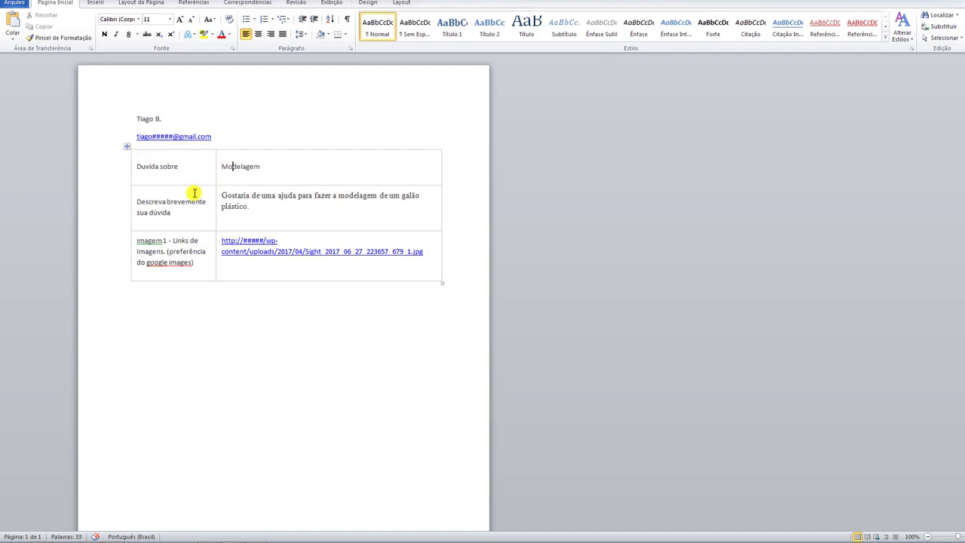
pyautogui.click(173, 200)
pyautogui.moveTo(223, 195); pyautogui.dragTo(252, 198)
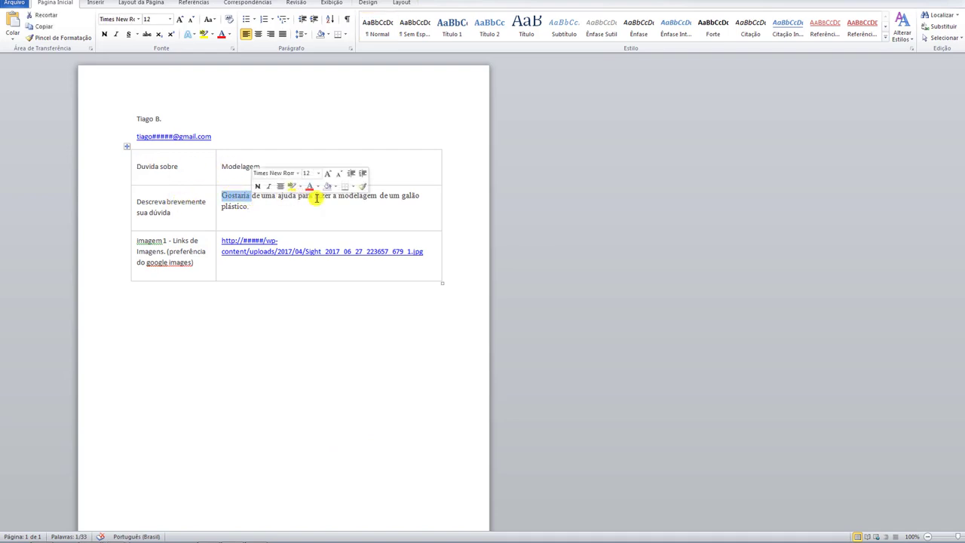
pyautogui.click(274, 204)
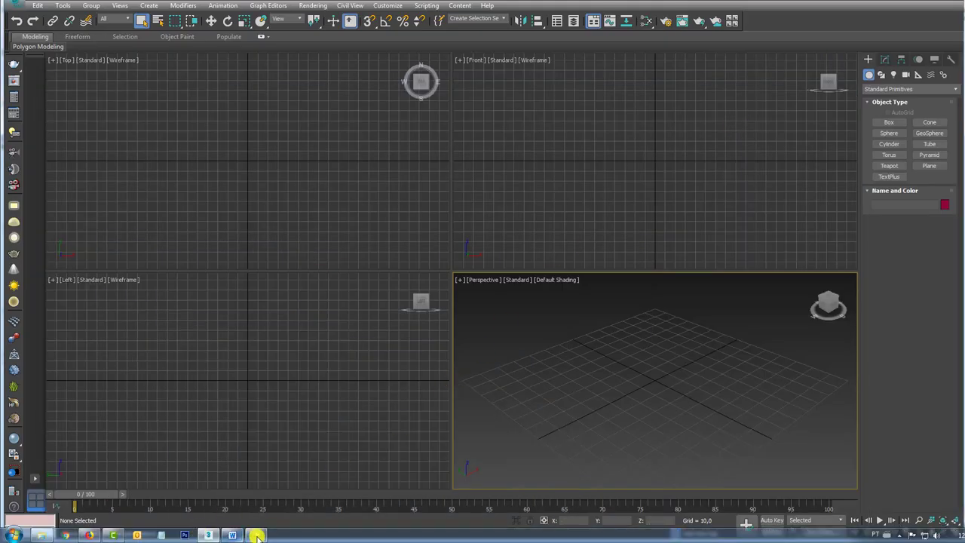
# Open the galão.jpg reference photo of the jug in Windows Photo Viewer.
pyautogui.click(256, 535)
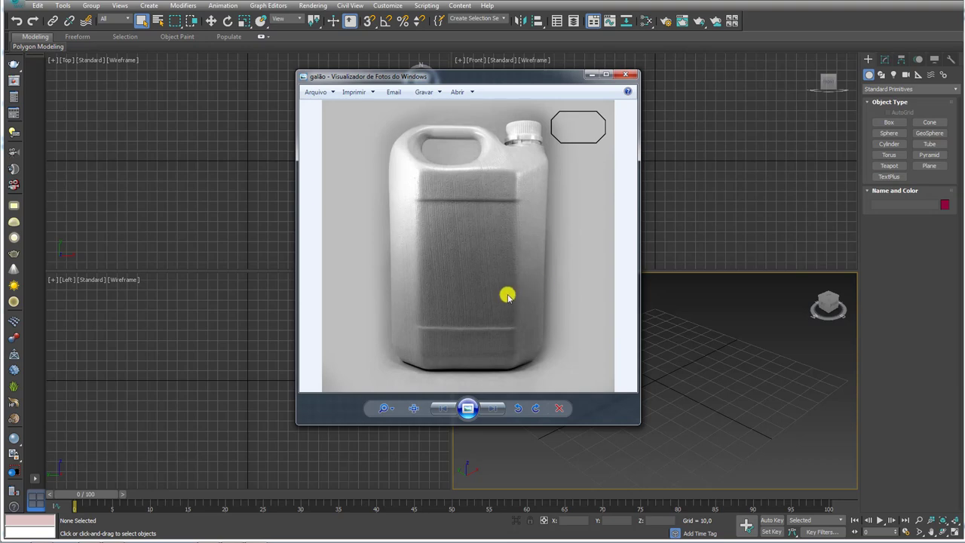
pyautogui.moveTo(390, 361)
pyautogui.mouseDown()
pyautogui.moveTo(389, 166)
pyautogui.moveTo(543, 163)
pyautogui.moveTo(554, 366)
pyautogui.moveTo(392, 368)
pyautogui.mouseUp()
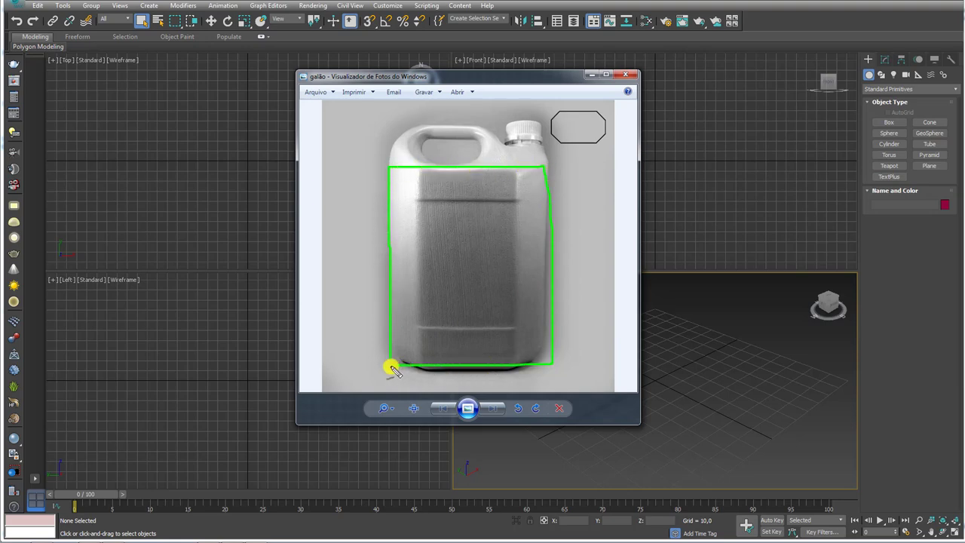
pyautogui.moveTo(390, 168); pyautogui.dragTo(372, 156)
pyautogui.moveTo(392, 368)
pyautogui.mouseDown()
pyautogui.moveTo(369, 345)
pyautogui.moveTo(373, 156)
pyautogui.moveTo(506, 149)
pyautogui.moveTo(543, 166)
pyautogui.mouseUp()
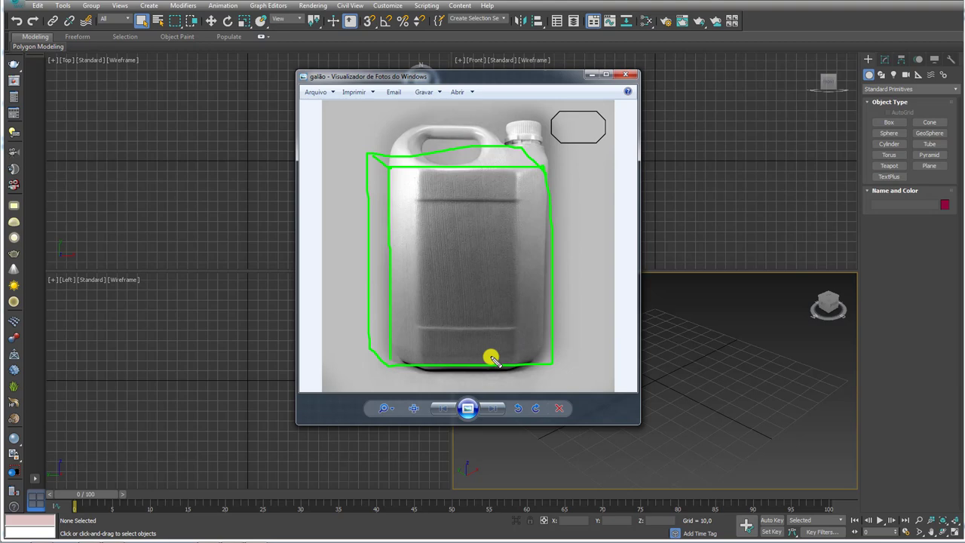
pyautogui.press('Escape')
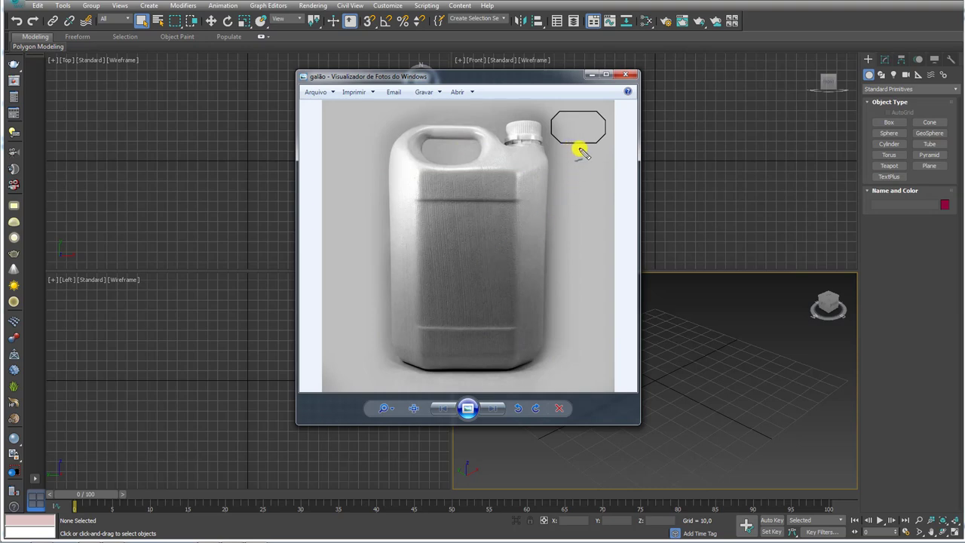
# Sketch the octagonal cross-section beside the cap and mark the jug's bevelled corners, then erase the marks.
pyautogui.moveTo(579, 149)
pyautogui.mouseDown()
pyautogui.moveTo(562, 106)
pyautogui.moveTo(612, 145)
pyautogui.moveTo(571, 108)
pyautogui.mouseUp()
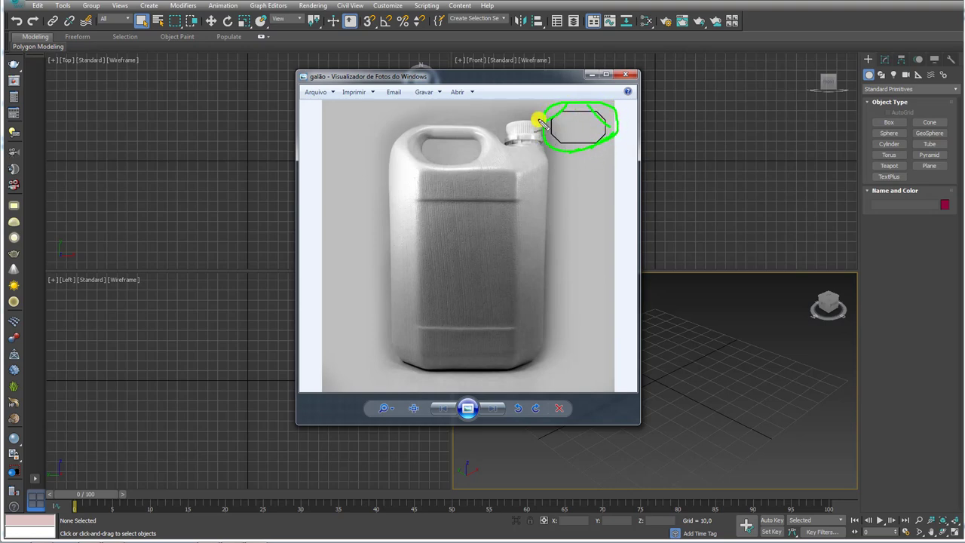
pyautogui.moveTo(517, 177); pyautogui.dragTo(567, 163)
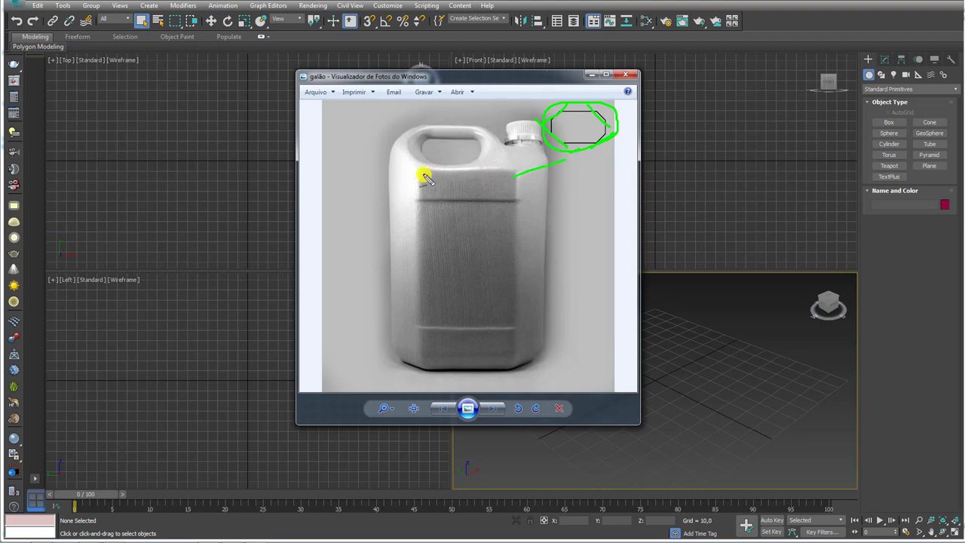
pyautogui.moveTo(420, 171); pyautogui.dragTo(383, 148)
pyautogui.moveTo(419, 348); pyautogui.dragTo(377, 366)
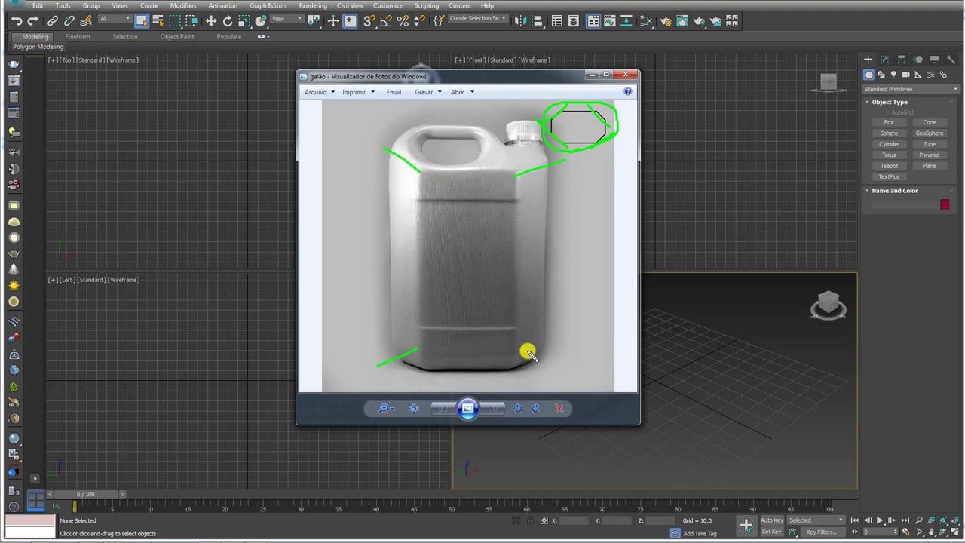
pyautogui.moveTo(519, 353); pyautogui.dragTo(564, 348)
pyautogui.press('e')
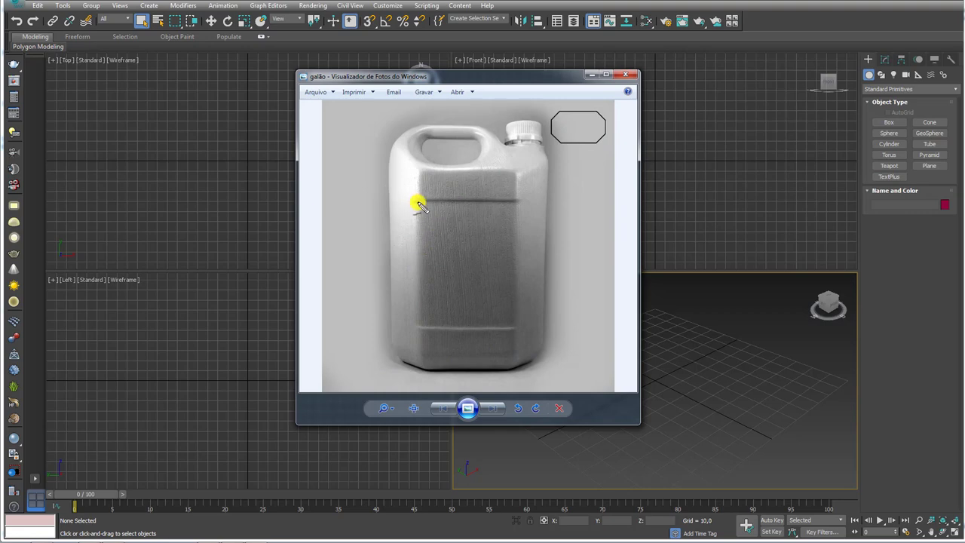
# Mark the upper and lower horizontal grooves and move the photo viewer to the left.
pyautogui.moveTo(416, 202); pyautogui.dragTo(517, 202)
pyautogui.moveTo(418, 327); pyautogui.dragTo(517, 327)
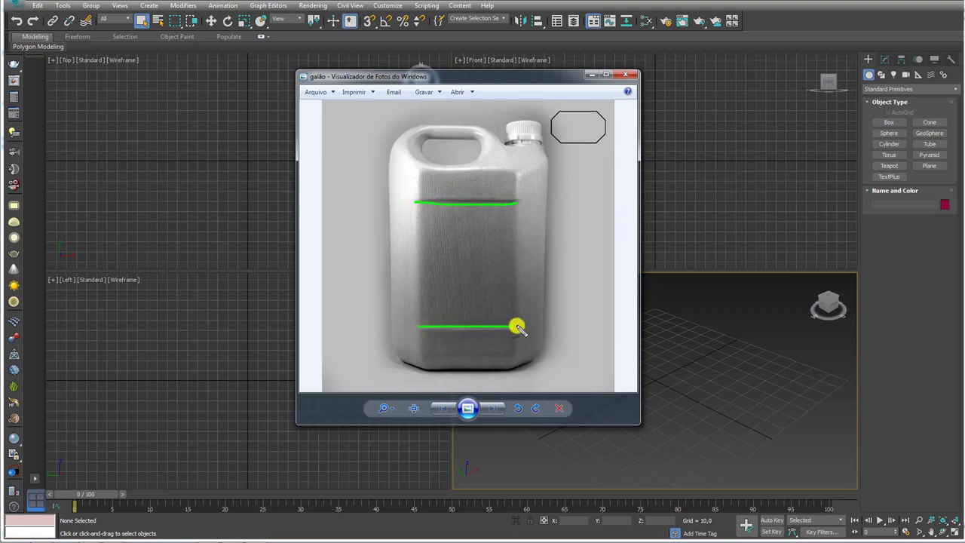
pyautogui.moveTo(567, 78); pyautogui.dragTo(430, 78)
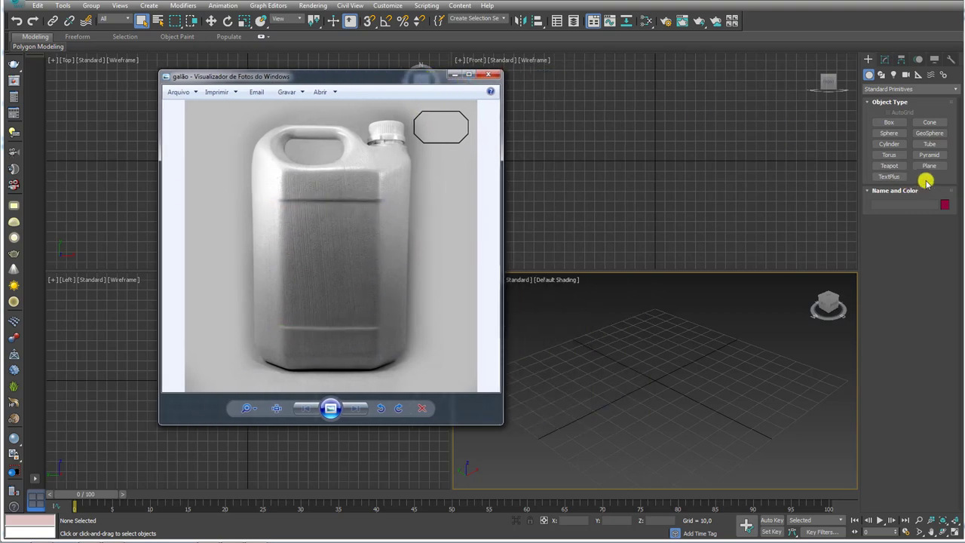
# Create a square single-segment Plane001 upright in the Front viewport.
pyautogui.click(929, 165)
pyautogui.click(929, 165)
pyautogui.moveTo(656, 125); pyautogui.dragTo(694, 164)
pyautogui.rightClick(941, 311)
pyautogui.rightClick(941, 299)
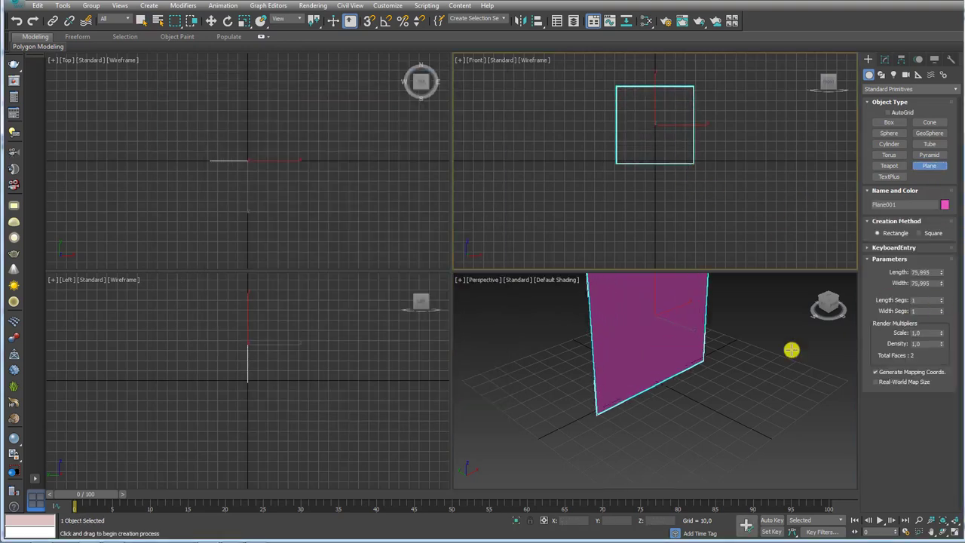
# Move the plane back behind the origin and open the reference image folder.
pyautogui.scroll(-5, 791, 350)
pyautogui.press('w')
pyautogui.moveTo(659, 360)
pyautogui.mouseDown()
pyautogui.moveTo(606, 350)
pyautogui.moveTo(618, 358)
pyautogui.mouseUp()
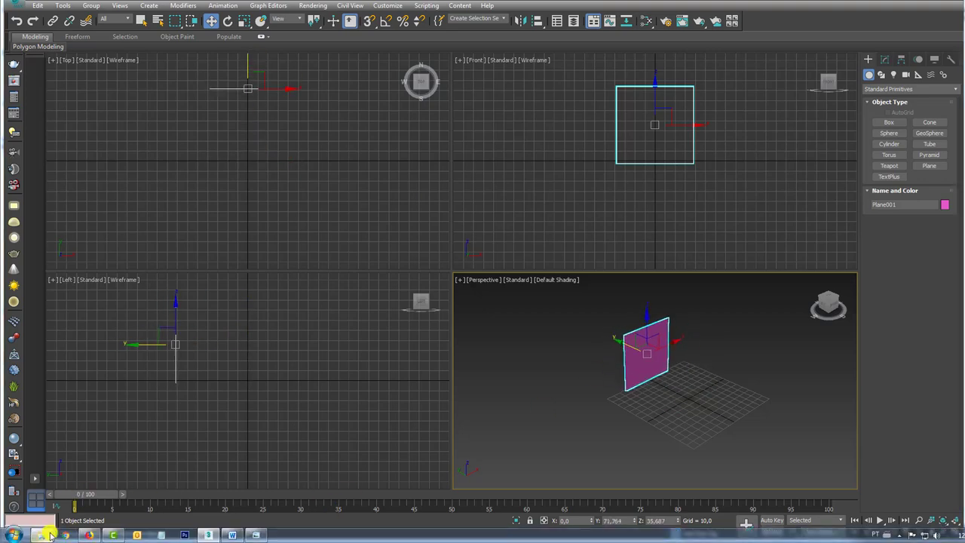
pyautogui.click(48, 535)
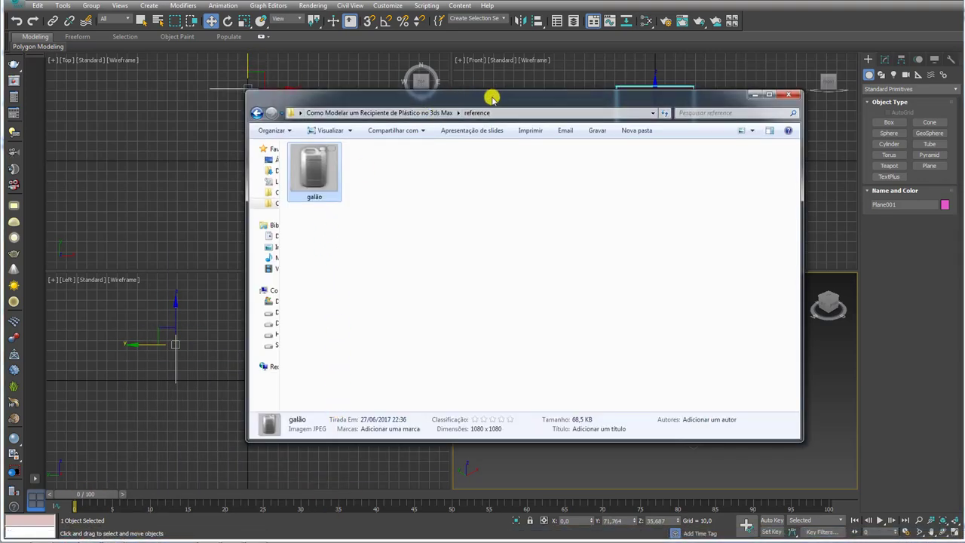
# Drag galão.jpg from the reference folder onto Plane001 as its texture, then close the folder.
pyautogui.moveTo(491, 98); pyautogui.dragTo(257, 56)
pyautogui.moveTo(79, 132); pyautogui.dragTo(635, 343)
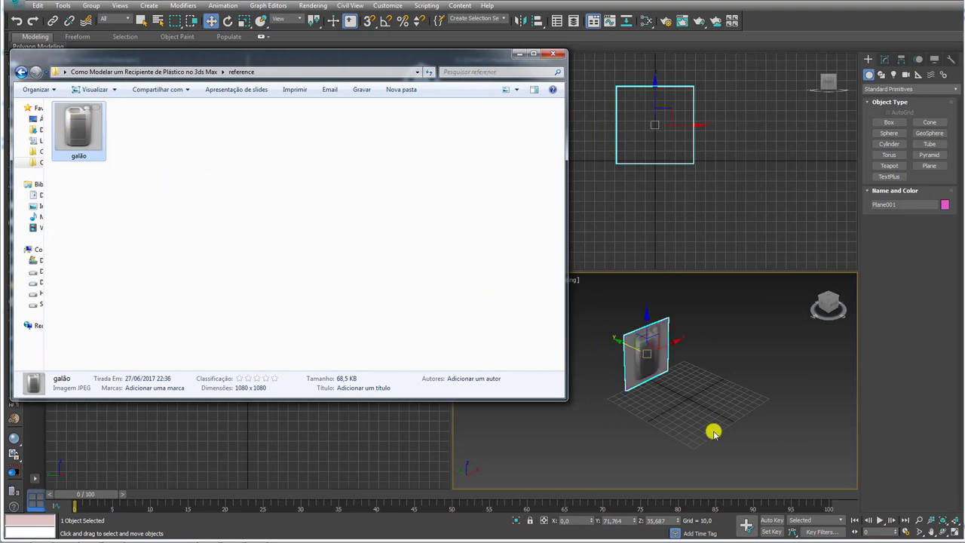
pyautogui.click(519, 54)
pyautogui.keyDown('alt'); pyautogui.moveTo(758, 412); pyautogui.dragTo(919, 483, button='middle'); pyautogui.keyUp('alt')
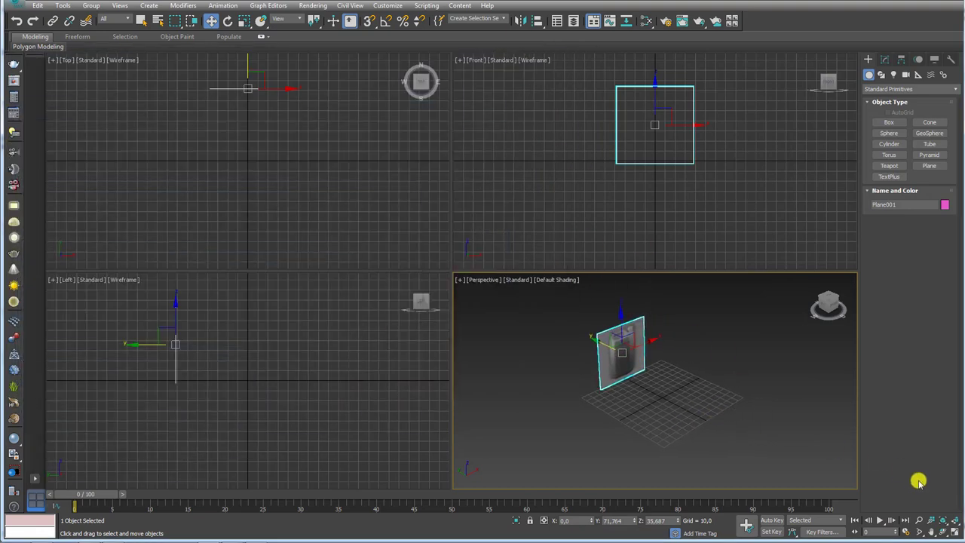
# In a maximized Perspective view, build a tall Box001 in front of the reference plane, then restore four views.
pyautogui.click(955, 532)
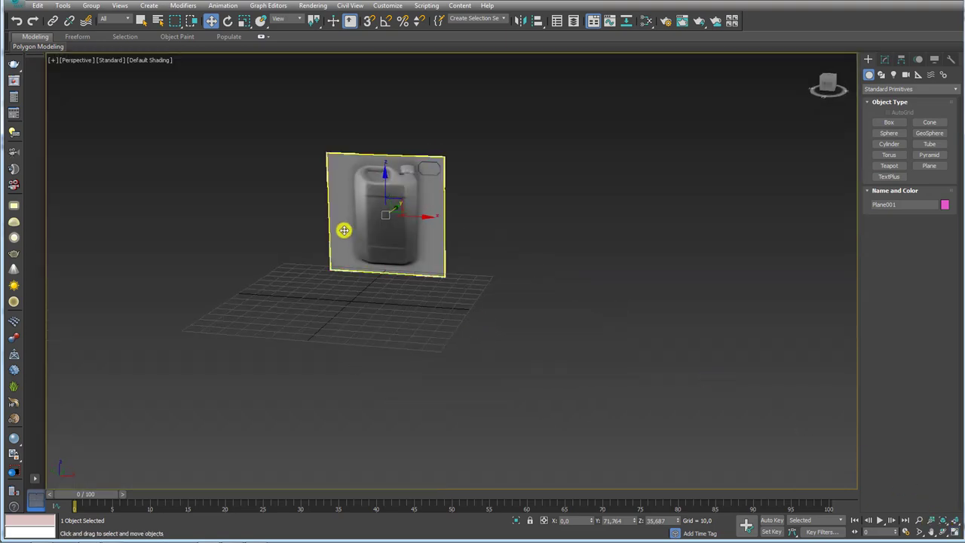
pyautogui.moveTo(344, 230)
pyautogui.keyDown('alt'); pyautogui.mouseDown(button='middle')
pyautogui.moveTo(375, 219)
pyautogui.moveTo(403, 233)
pyautogui.moveTo(451, 286)
pyautogui.moveTo(539, 345)
pyautogui.moveTo(532, 321)
pyautogui.moveTo(515, 319)
pyautogui.mouseUp(button='middle'); pyautogui.keyUp('alt')
pyautogui.scroll(-3, 538, 344)
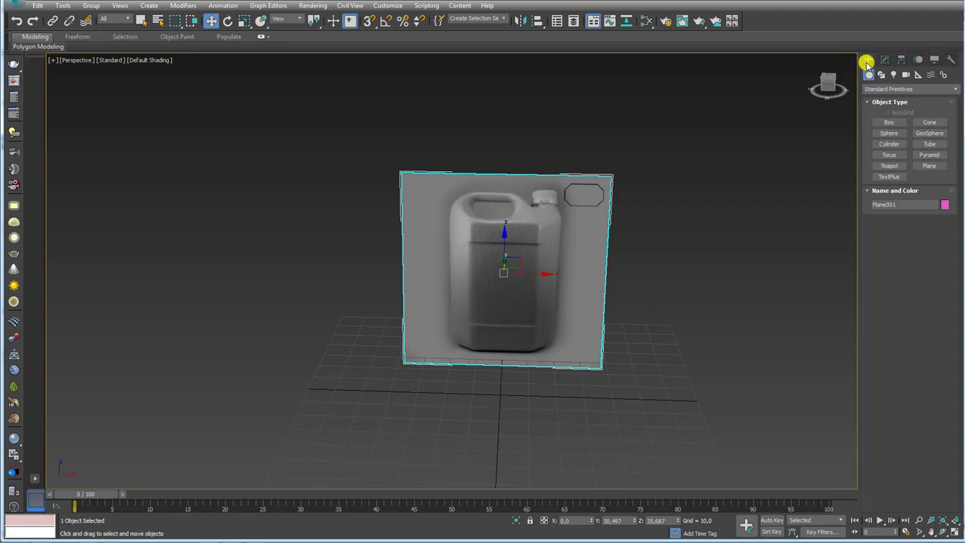
pyautogui.click(891, 122)
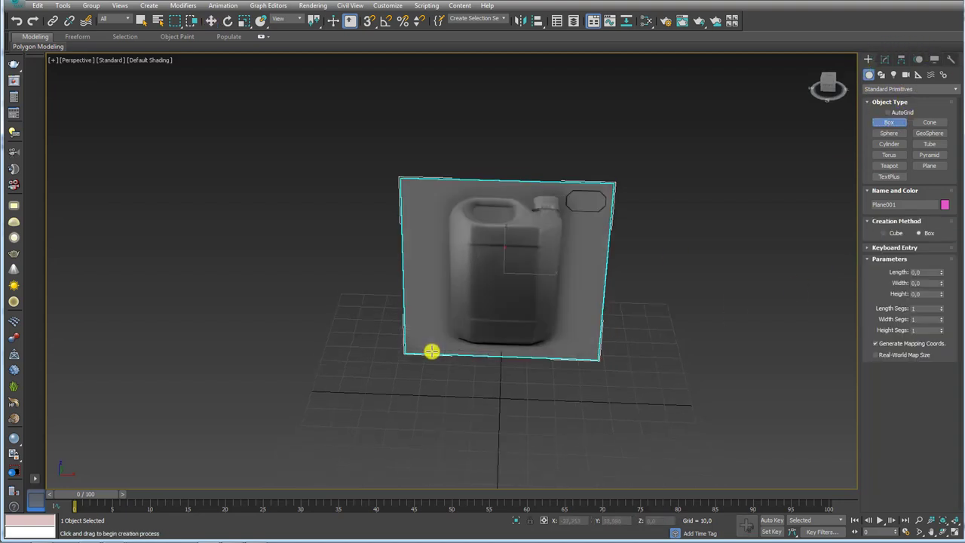
pyautogui.moveTo(451, 379)
pyautogui.mouseDown()
pyautogui.moveTo(547, 402)
pyautogui.moveTo(555, 427)
pyautogui.mouseUp()
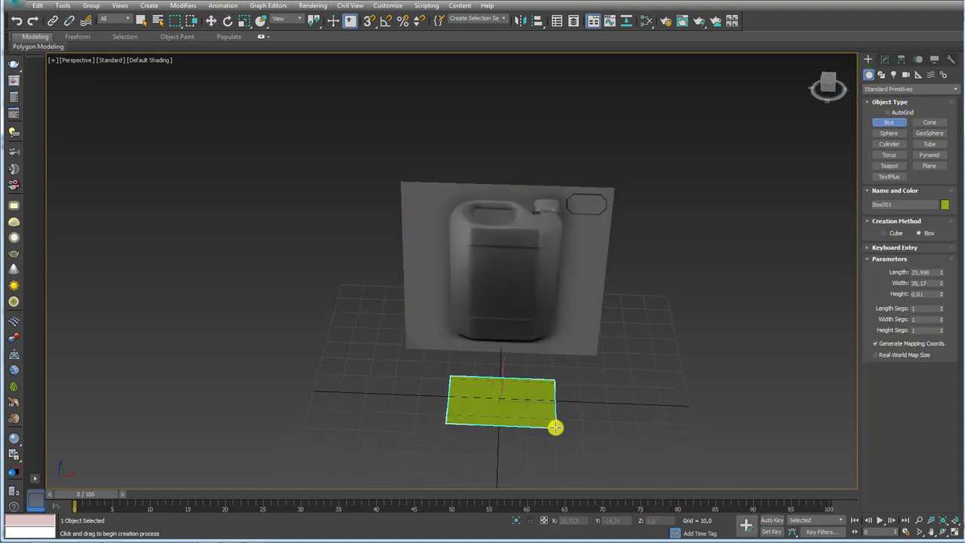
pyautogui.click(558, 315)
pyautogui.press('w')
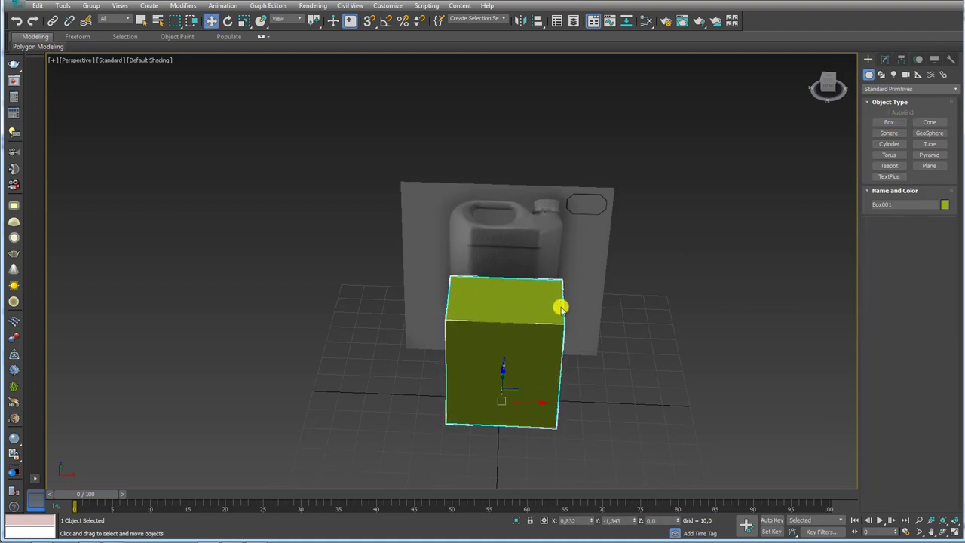
pyautogui.keyDown('alt'); pyautogui.moveTo(541, 313); pyautogui.dragTo(556, 295, button='middle'); pyautogui.keyUp('alt')
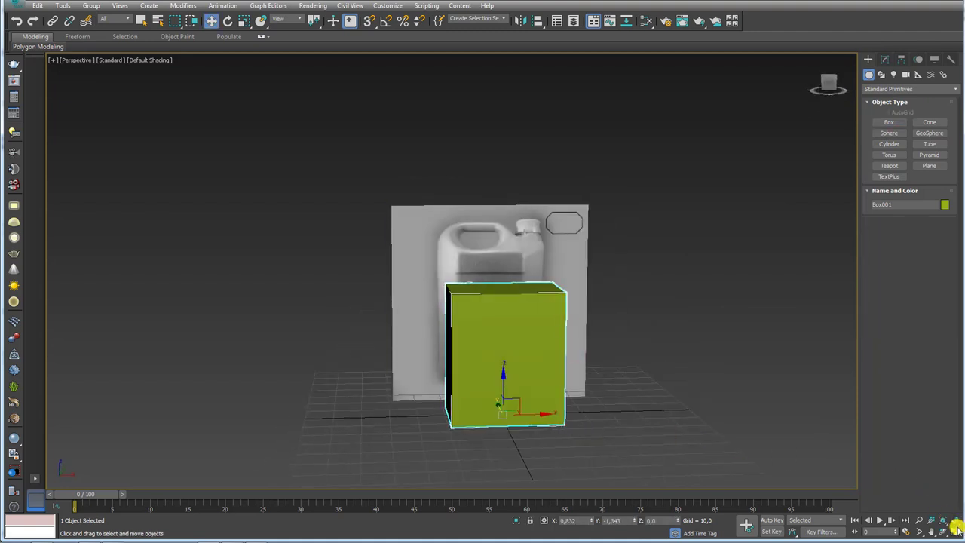
pyautogui.hotkey('alt', 'w')
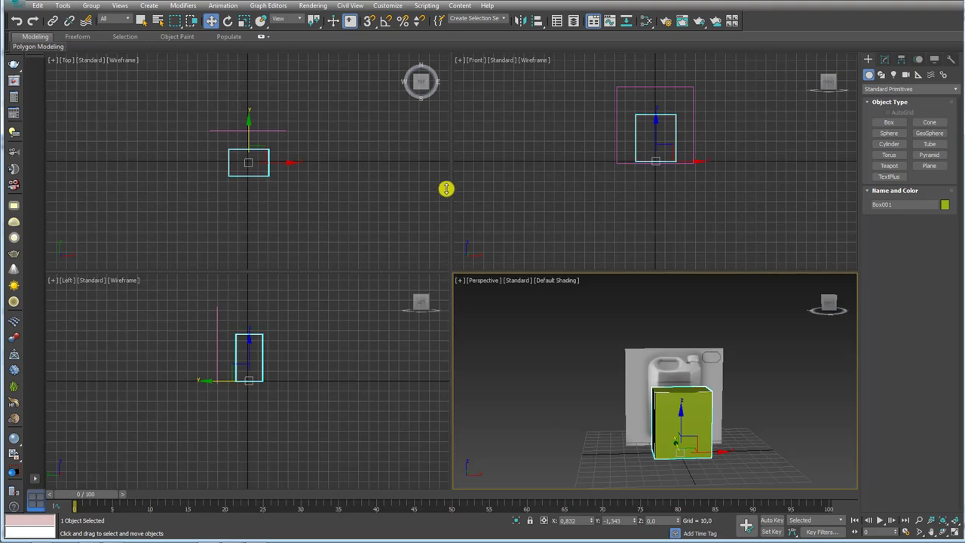
# Enlarge the viewports and set the left one to a Front view of the box and plane.
pyautogui.moveTo(447, 272); pyautogui.dragTo(446, 42)
pyautogui.moveTo(332, 272); pyautogui.dragTo(332, 60)
pyautogui.scroll(3, 324, 433)
pyautogui.scroll(-1, 293, 258)
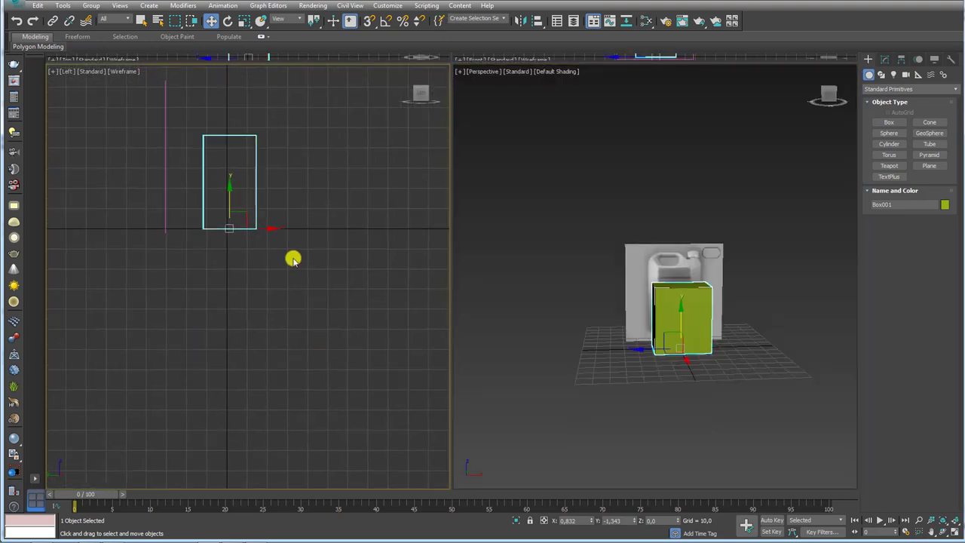
pyautogui.moveTo(294, 259); pyautogui.dragTo(279, 391, button='middle')
pyautogui.press('f')
pyautogui.moveTo(276, 355); pyautogui.dragTo(282, 427, button='middle')
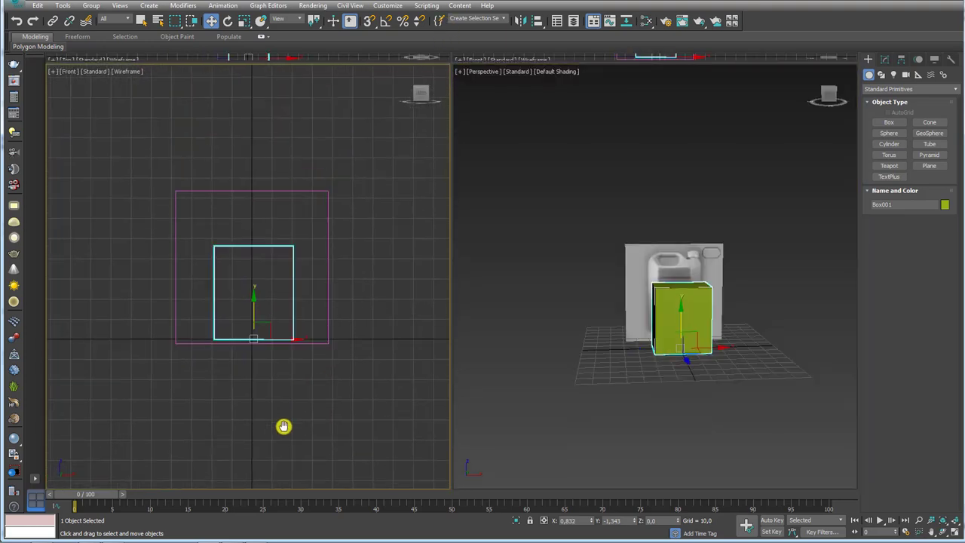
pyautogui.press('F3')
pyautogui.scroll(3, 291, 320)
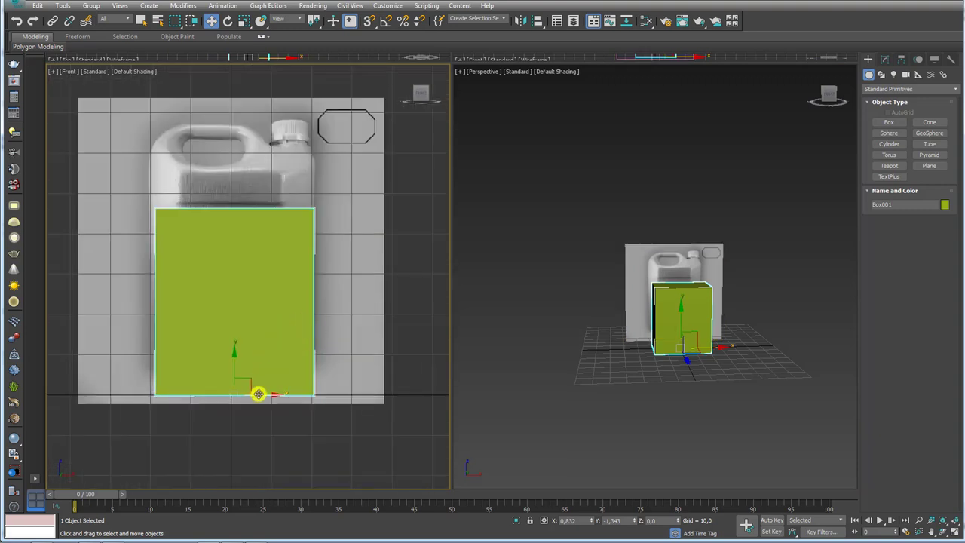
# Fit Box001 over the jug body, raising its height to 52.149 (25.996 × 39.17).
pyautogui.moveTo(248, 373); pyautogui.dragTo(217, 318)
pyautogui.moveTo(246, 344); pyautogui.dragTo(248, 357)
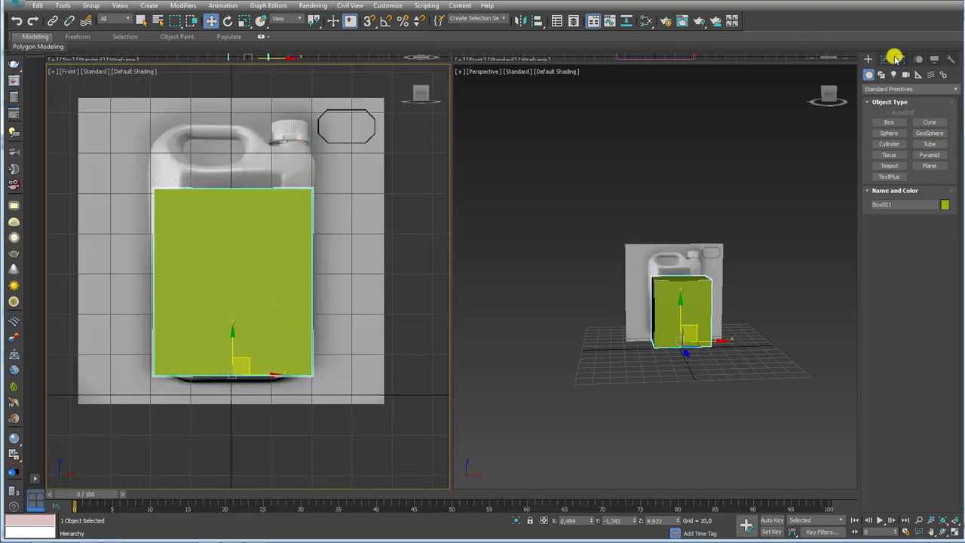
pyautogui.click(886, 59)
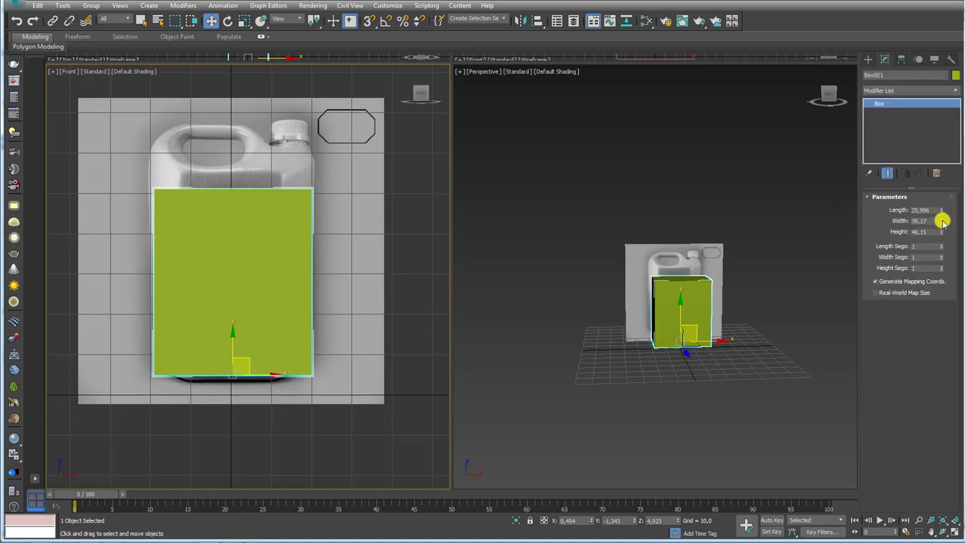
pyautogui.moveTo(942, 231); pyautogui.dragTo(942, 226)
pyautogui.moveTo(248, 354); pyautogui.dragTo(246, 359)
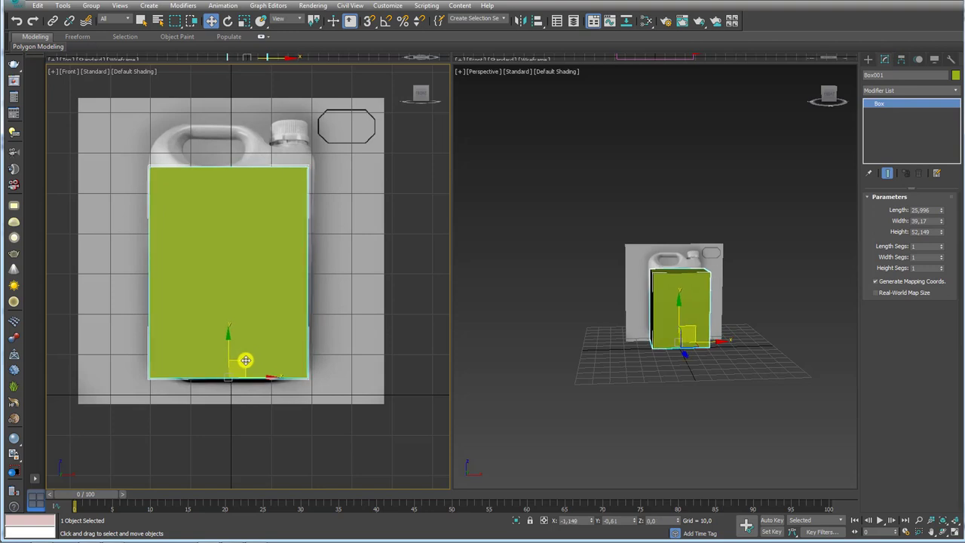
pyautogui.scroll(3, 702, 334)
# Turn on edged faces in the Perspective view and orbit to inspect the box.
pyautogui.keyDown('alt'); pyautogui.moveTo(691, 387); pyautogui.dragTo(685, 351, button='middle'); pyautogui.keyUp('alt')
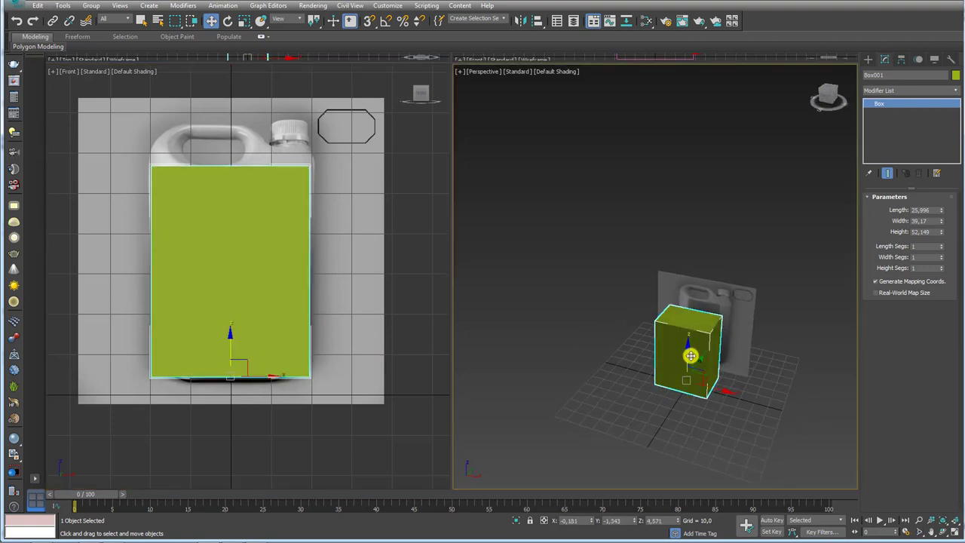
pyautogui.scroll(2, 685, 351)
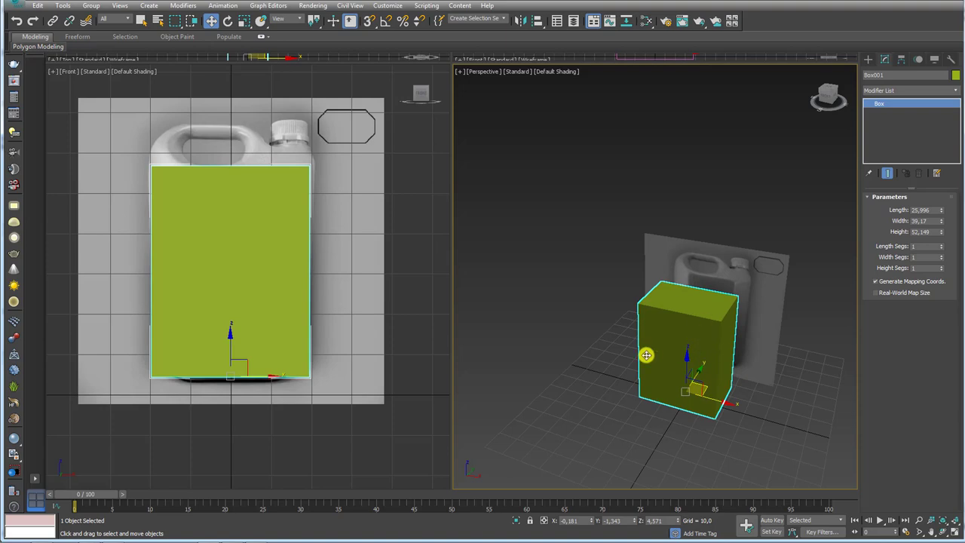
pyautogui.press('F4')
pyautogui.moveTo(722, 345)
pyautogui.keyDown('alt'); pyautogui.mouseDown(button='middle')
pyautogui.moveTo(701, 302)
pyautogui.moveTo(696, 325)
pyautogui.moveTo(743, 309)
pyautogui.moveTo(696, 315)
pyautogui.moveTo(681, 298)
pyautogui.moveTo(748, 302)
pyautogui.moveTo(639, 171)
pyautogui.mouseUp(button='middle'); pyautogui.keyUp('alt')
pyautogui.scroll(2, 644, 307)
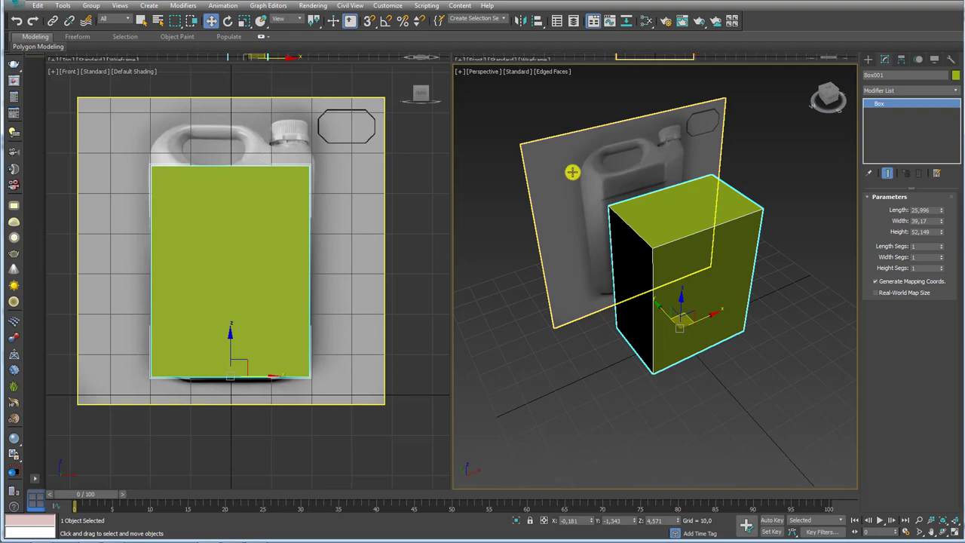
# Convert Box001 to an Editable Poly and reselect it.
pyautogui.keyDown('alt'); pyautogui.moveTo(700, 231); pyautogui.dragTo(690, 234, button='middle'); pyautogui.keyUp('alt')
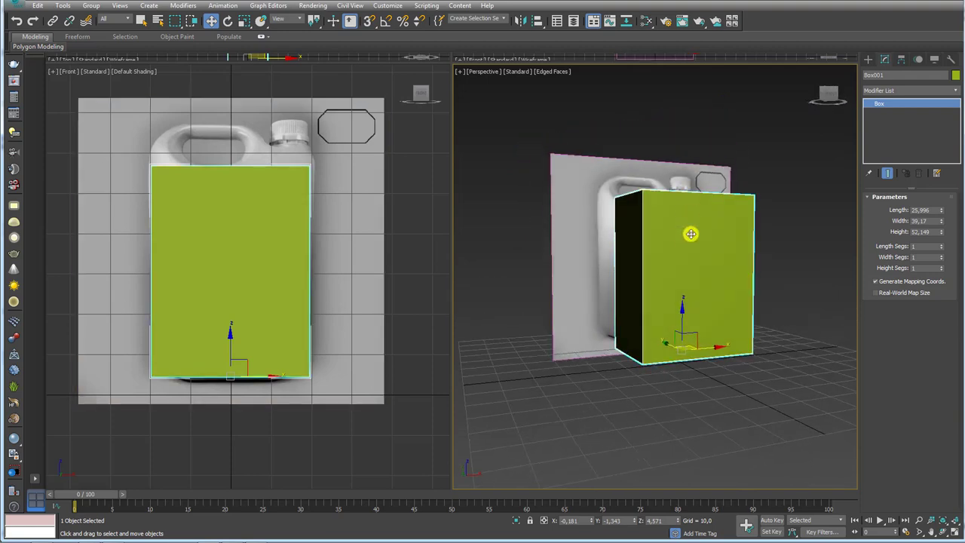
pyautogui.rightClick(678, 234)
pyautogui.moveTo(692, 339)
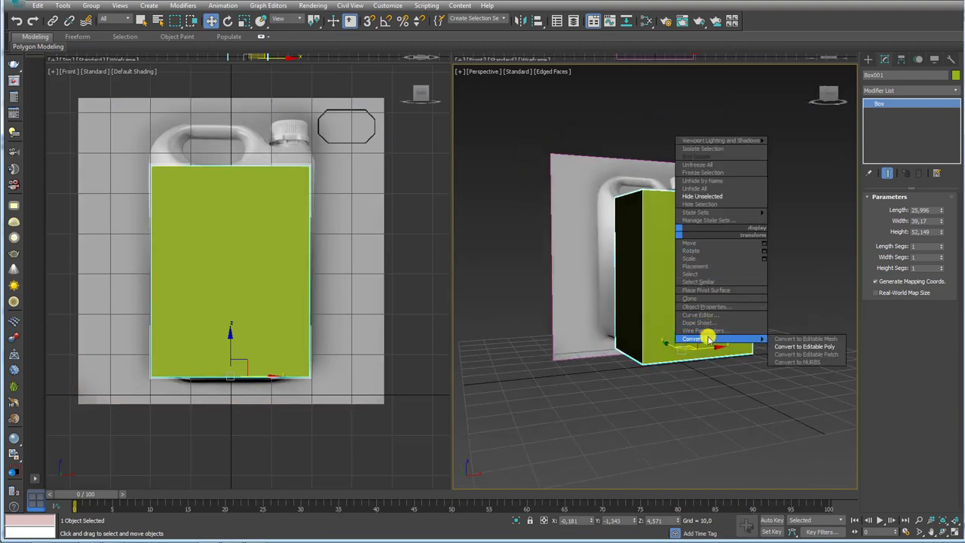
pyautogui.click(803, 346)
pyautogui.moveTo(687, 306)
pyautogui.keyDown('alt'); pyautogui.mouseDown(button='middle')
pyautogui.moveTo(608, 265)
pyautogui.moveTo(488, 254)
pyautogui.mouseUp(button='middle'); pyautogui.keyUp('alt')
pyautogui.click(566, 254)
pyautogui.scroll(-3, 603, 275)
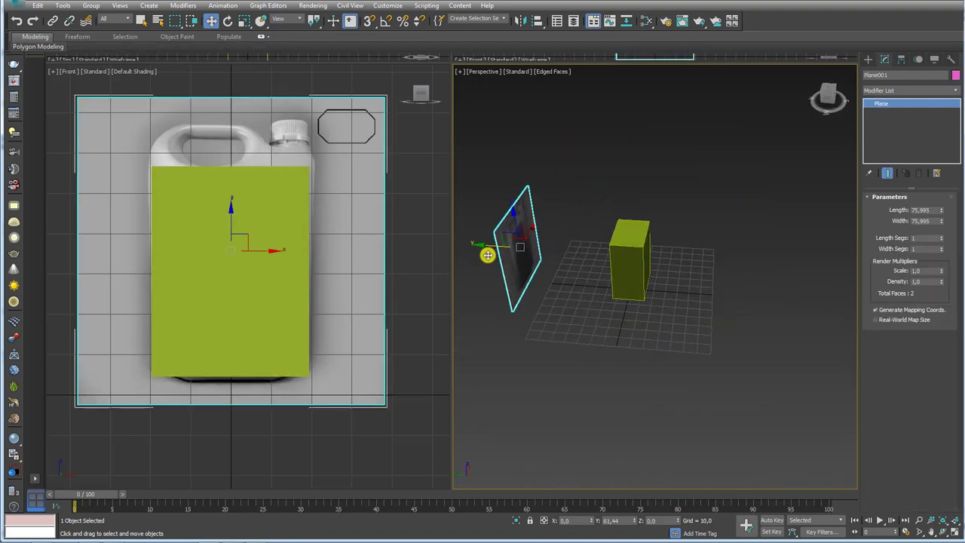
pyautogui.click(641, 254)
pyautogui.keyDown('alt'); pyautogui.moveTo(595, 272); pyautogui.dragTo(582, 291, button='middle'); pyautogui.keyUp('alt')
pyautogui.scroll(5, 681, 186)
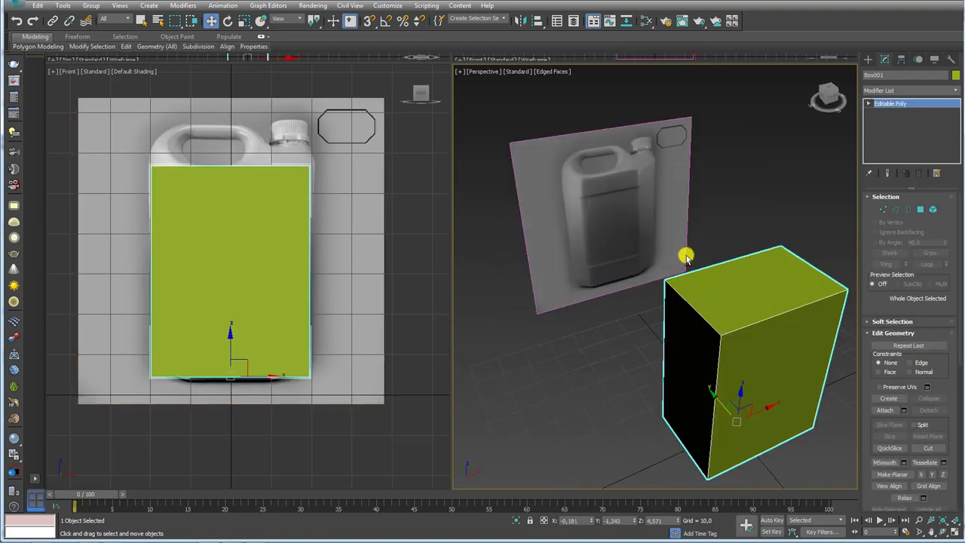
pyautogui.moveTo(685, 254)
pyautogui.keyDown('alt'); pyautogui.mouseDown(button='middle')
pyautogui.moveTo(600, 217)
pyautogui.moveTo(625, 218)
pyautogui.mouseUp(button='middle'); pyautogui.keyUp('alt')
# In Edge mode, select the box's four vertical corner edges.
pyautogui.click(895, 209)
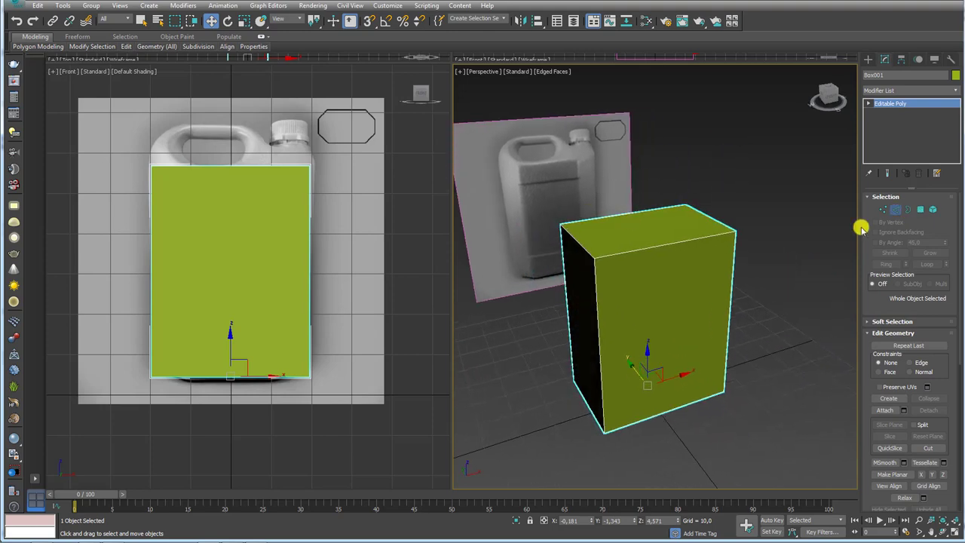
pyautogui.keyDown('alt'); pyautogui.moveTo(799, 234); pyautogui.dragTo(760, 260, button='middle'); pyautogui.keyUp('alt')
pyautogui.moveTo(794, 273); pyautogui.dragTo(484, 331)
pyautogui.moveTo(674, 222)
pyautogui.keyDown('alt'); pyautogui.mouseDown(button='middle')
pyautogui.moveTo(681, 254)
pyautogui.moveTo(744, 324)
pyautogui.mouseUp(button='middle'); pyautogui.keyUp('alt')
# Chamfer the four vertical corner edges into an octagonal prism and orbit to check the result.
pyautogui.click(887, 383)
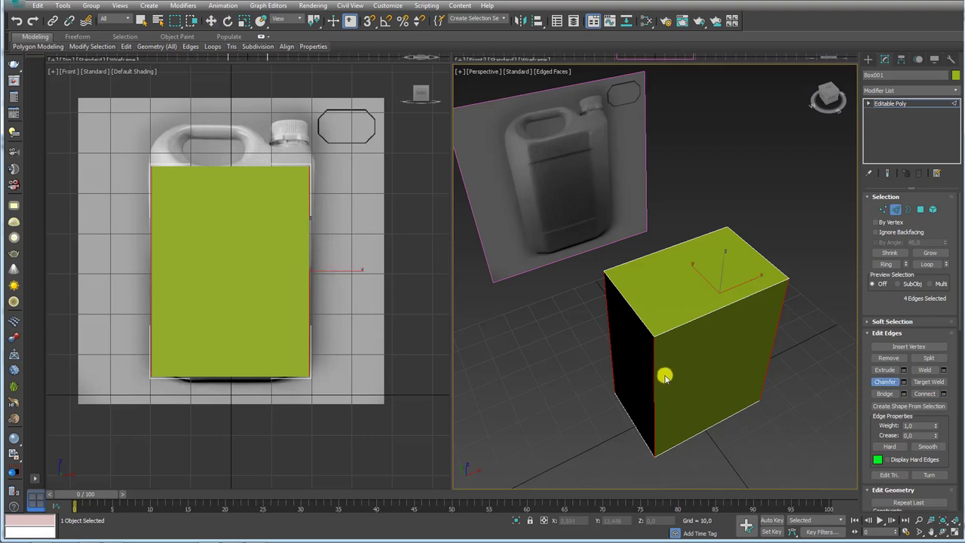
pyautogui.moveTo(654, 374); pyautogui.dragTo(669, 362)
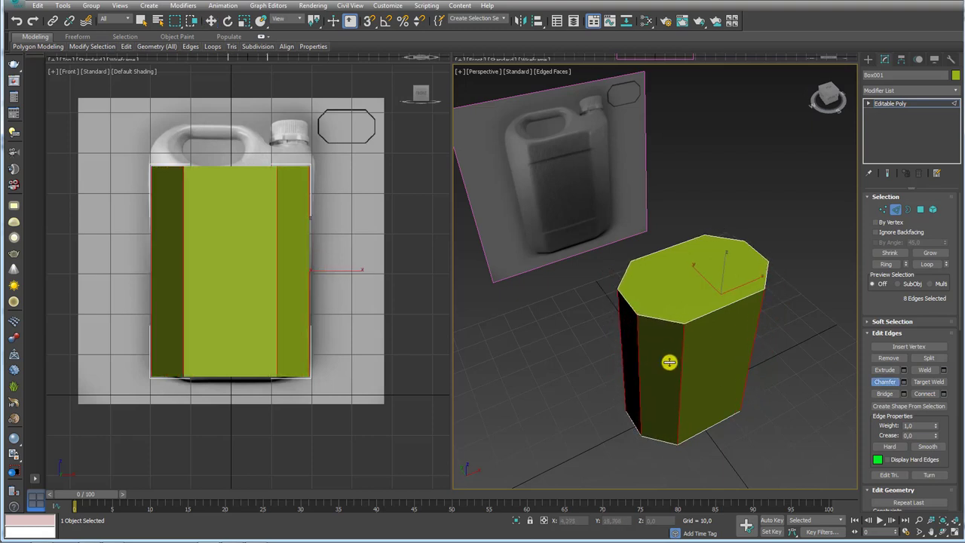
pyautogui.keyDown('alt'); pyautogui.moveTo(606, 214); pyautogui.dragTo(583, 211, button='middle'); pyautogui.keyUp('alt')
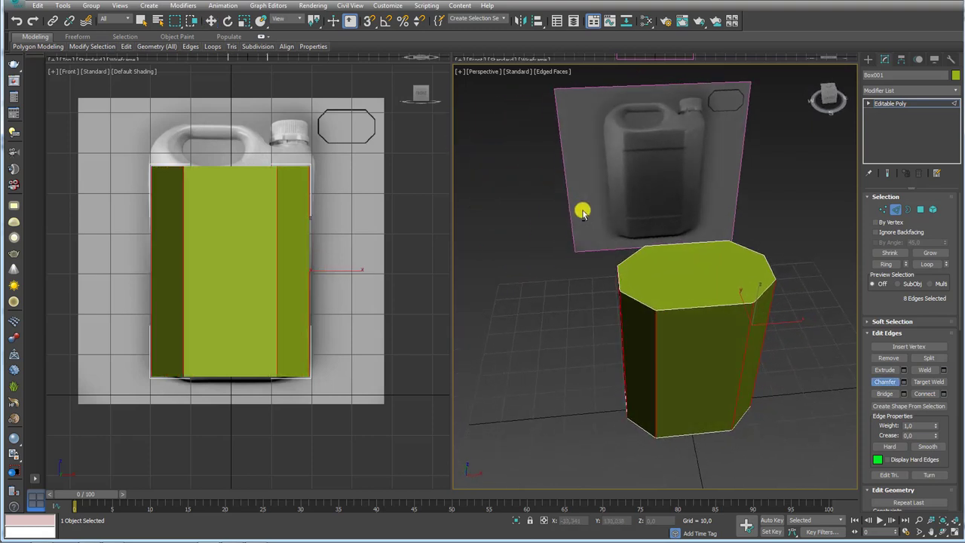
pyautogui.moveTo(700, 170)
pyautogui.keyDown('alt'); pyautogui.mouseDown(button='middle')
pyautogui.moveTo(713, 204)
pyautogui.moveTo(747, 190)
pyautogui.moveTo(739, 175)
pyautogui.mouseUp(button='middle'); pyautogui.keyUp('alt')
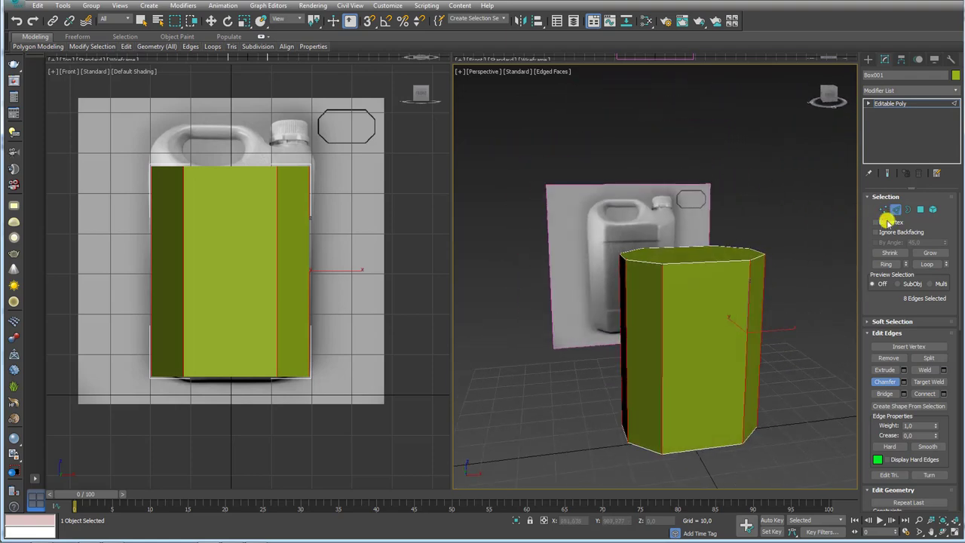
pyautogui.scroll(3, 679, 292)
pyautogui.scroll(3, 685, 280)
pyautogui.scroll(2, 647, 249)
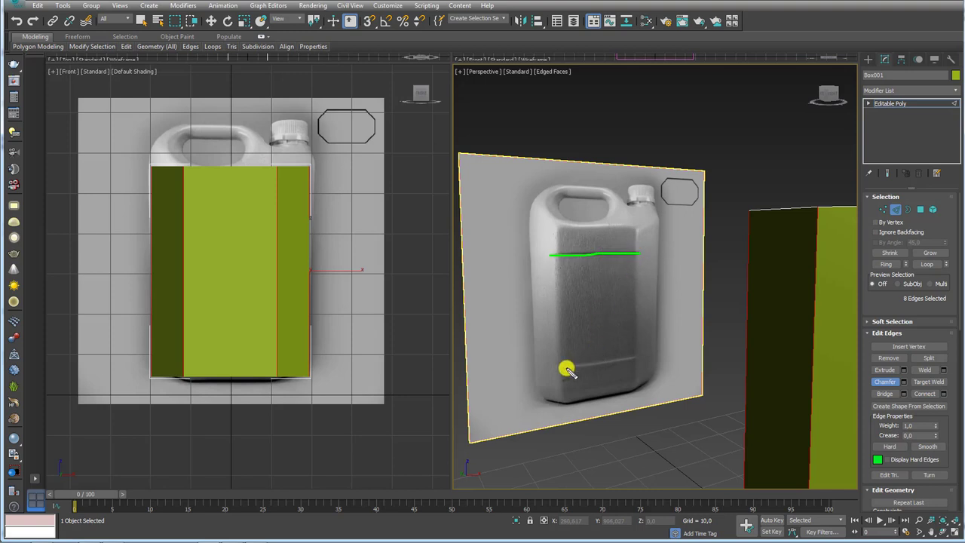
# Connect the selected edges with 2 segments, adding horizontal loops near Box001's top and bottom.
pyautogui.moveTo(623, 321)
pyautogui.keyDown('alt'); pyautogui.mouseDown(button='middle')
pyautogui.moveTo(726, 315)
pyautogui.moveTo(797, 332)
pyautogui.mouseUp(button='middle'); pyautogui.keyUp('alt')
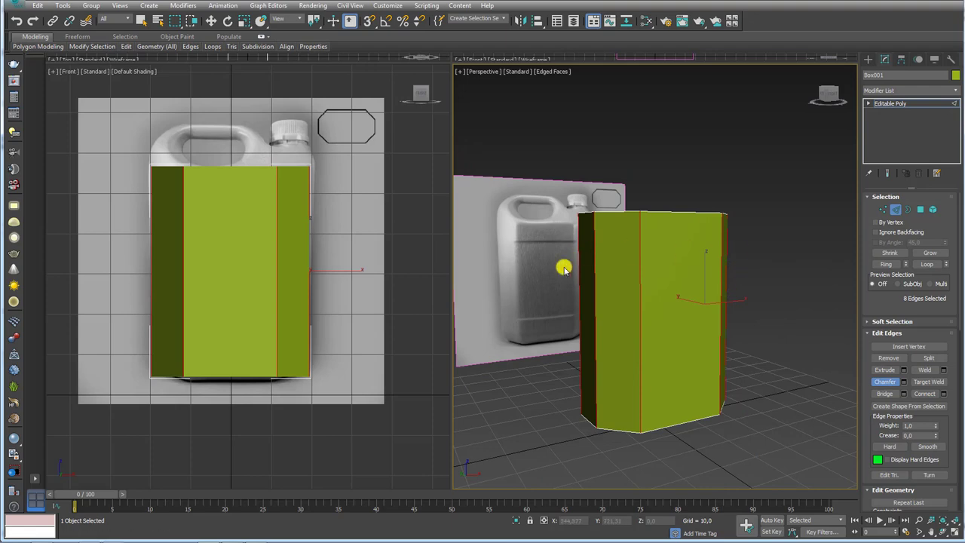
pyautogui.click(944, 393)
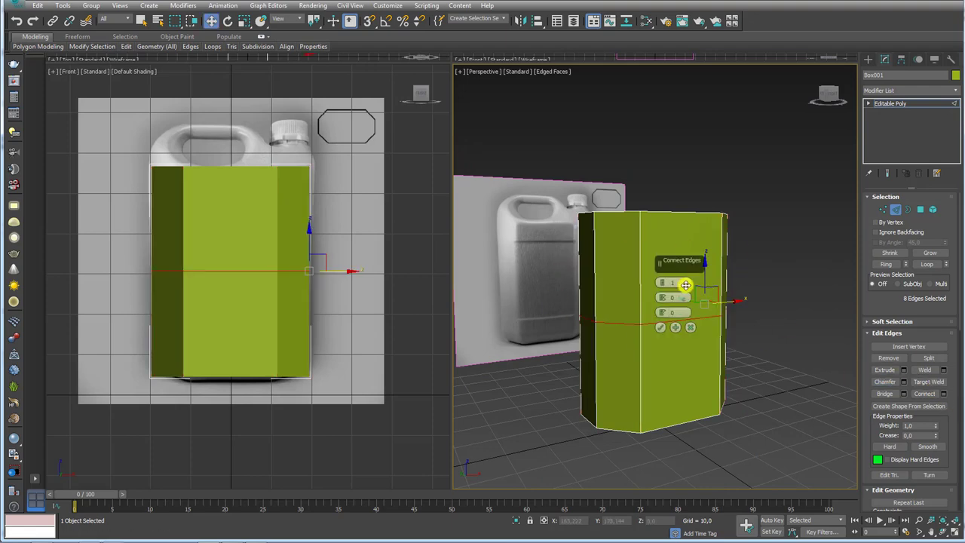
pyautogui.moveTo(661, 282); pyautogui.dragTo(667, 193)
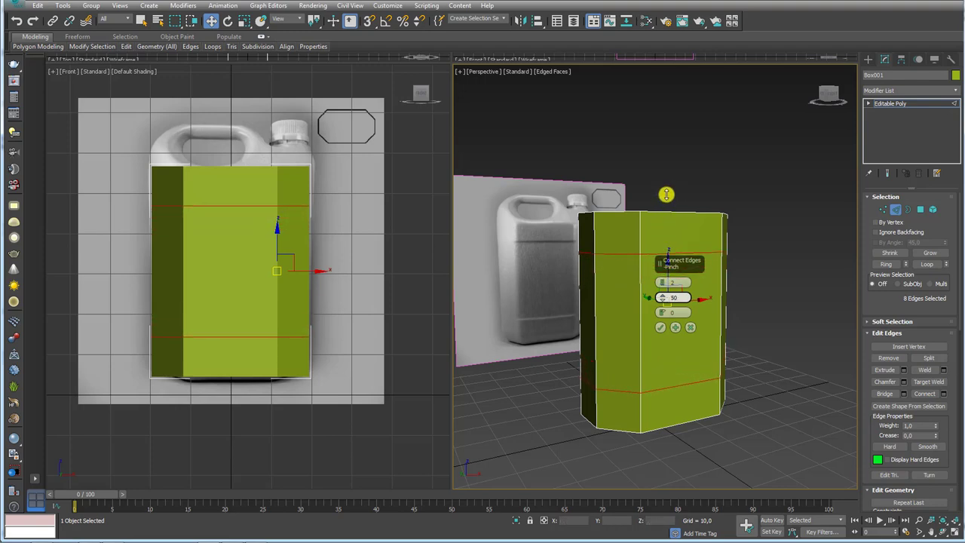
pyautogui.click(659, 327)
pyautogui.moveTo(288, 241); pyautogui.dragTo(336, 265, button='middle')
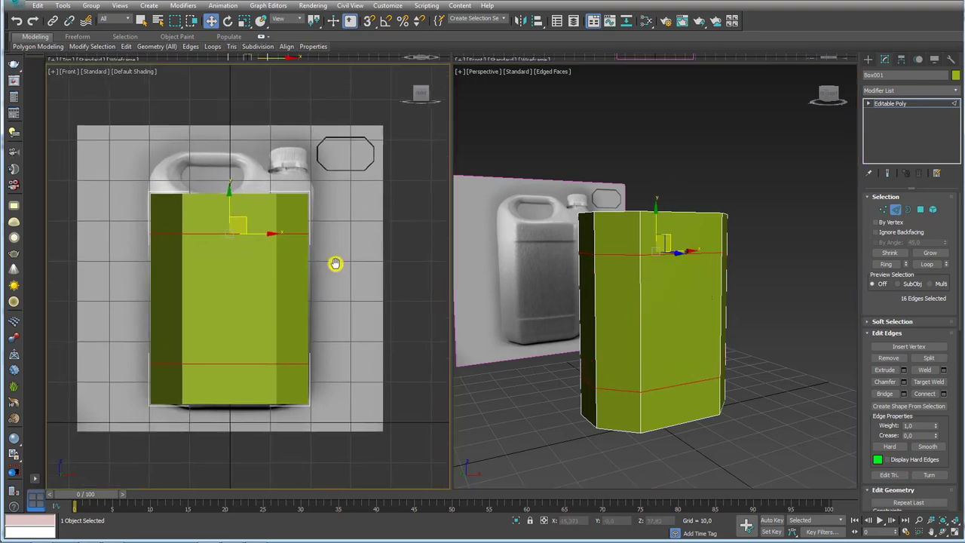
pyautogui.click(903, 103)
# Slide the jug reference plane to the right, then reselect the box with edges shown (F4).
pyautogui.click(377, 277)
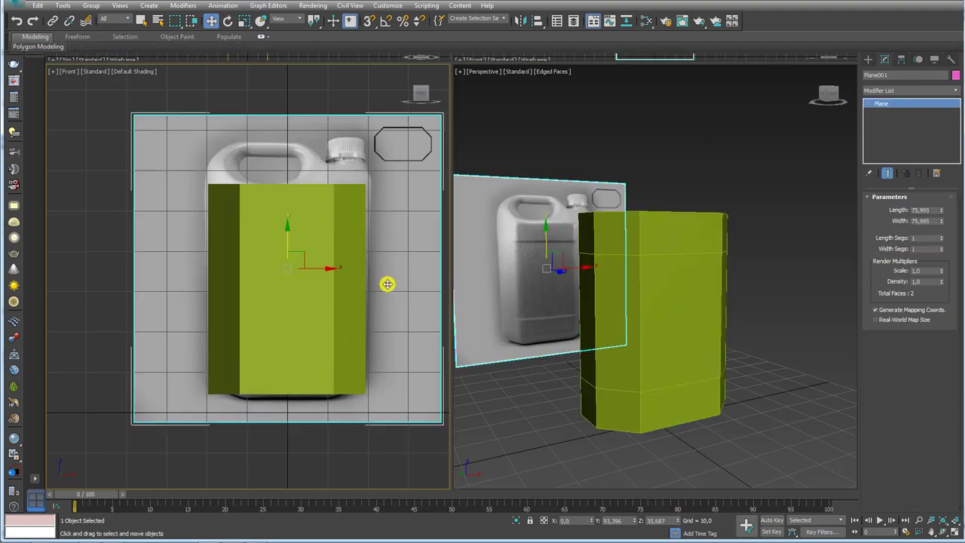
pyautogui.moveTo(329, 274); pyautogui.dragTo(377, 267)
pyautogui.click(336, 306)
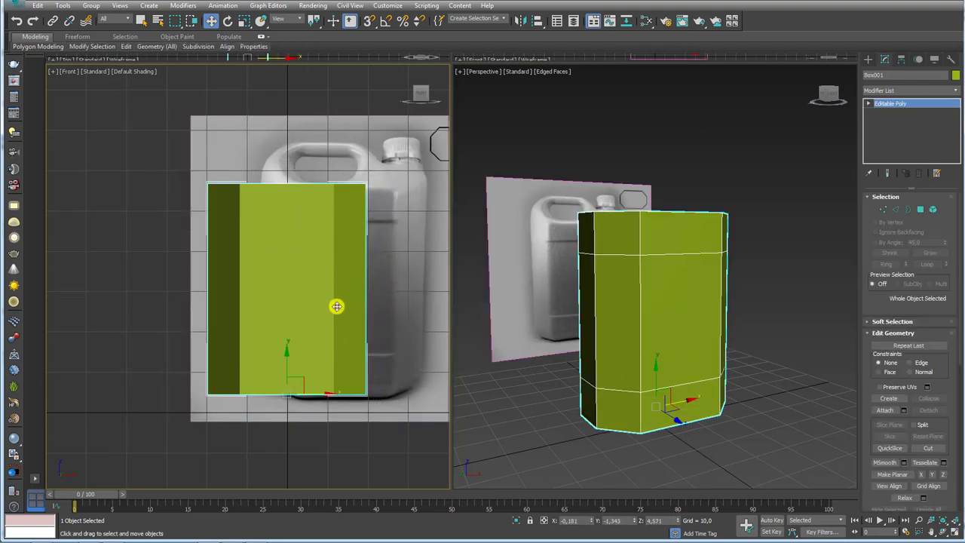
pyautogui.press('F4')
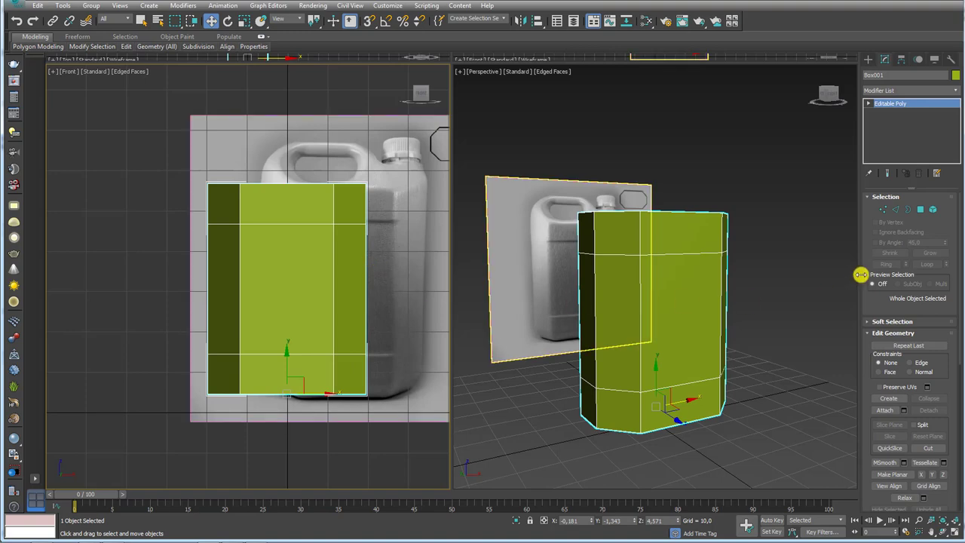
# Raise the upper loop's vertex row slightly and lift the bottom vertex row to shorten the box.
pyautogui.click(883, 209)
pyautogui.moveTo(394, 239); pyautogui.dragTo(98, 181)
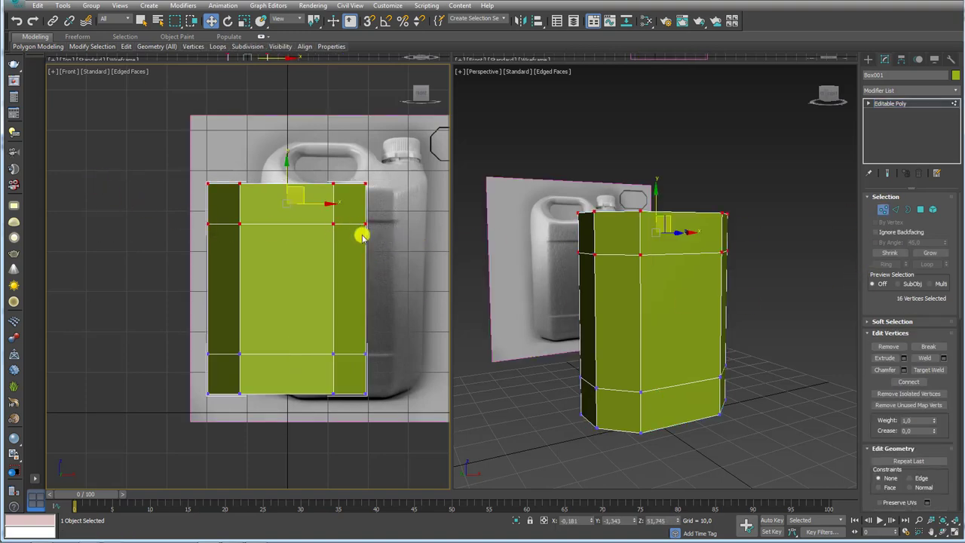
pyautogui.moveTo(217, 204); pyautogui.dragTo(287, 188)
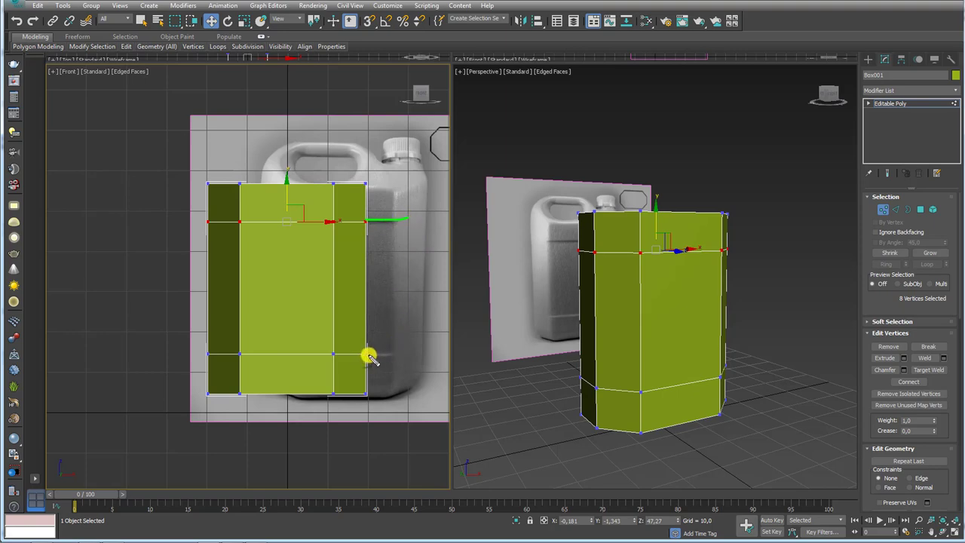
pyautogui.click(391, 418)
pyautogui.moveTo(199, 393); pyautogui.dragTo(197, 390)
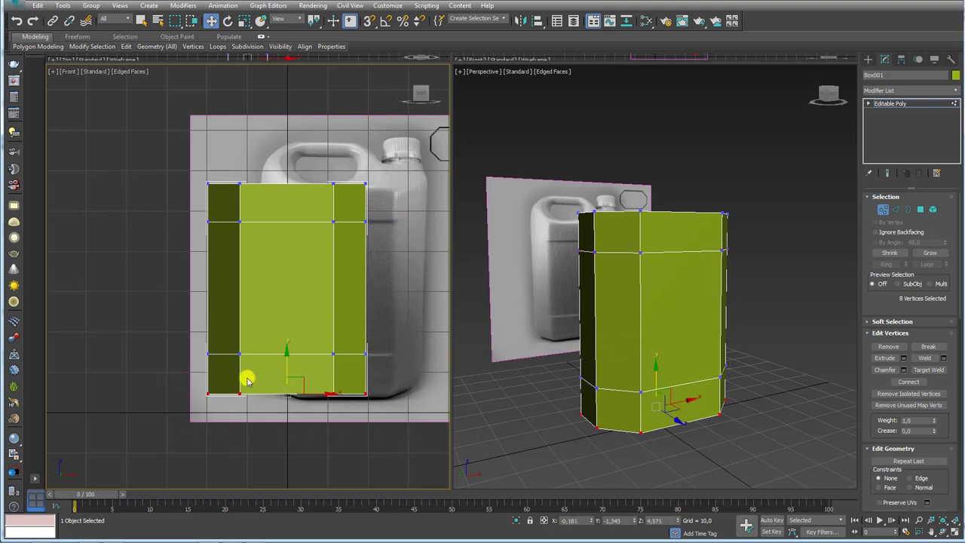
pyautogui.moveTo(285, 369); pyautogui.dragTo(290, 355)
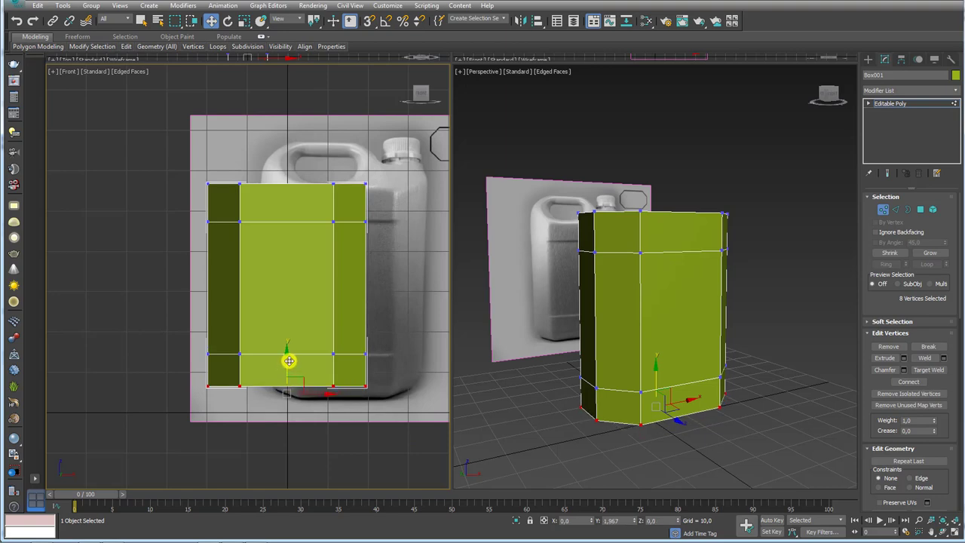
pyautogui.moveTo(290, 356); pyautogui.dragTo(287, 354)
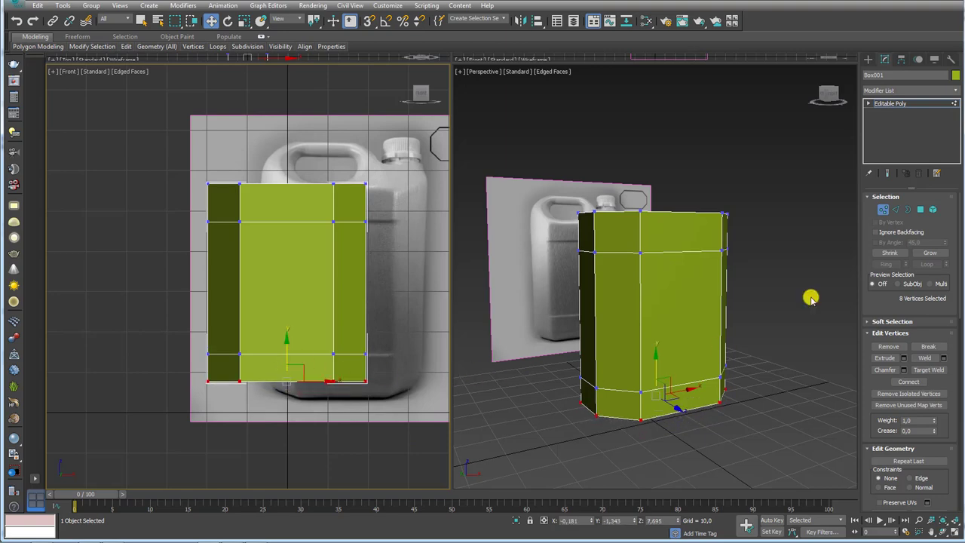
# Bevel the box's bottom polygon inward, adjusting height and outline in the caddy.
pyautogui.click(920, 209)
pyautogui.keyDown('alt'); pyautogui.moveTo(717, 366); pyautogui.dragTo(684, 384, button='middle'); pyautogui.keyUp('alt')
pyautogui.click(704, 375)
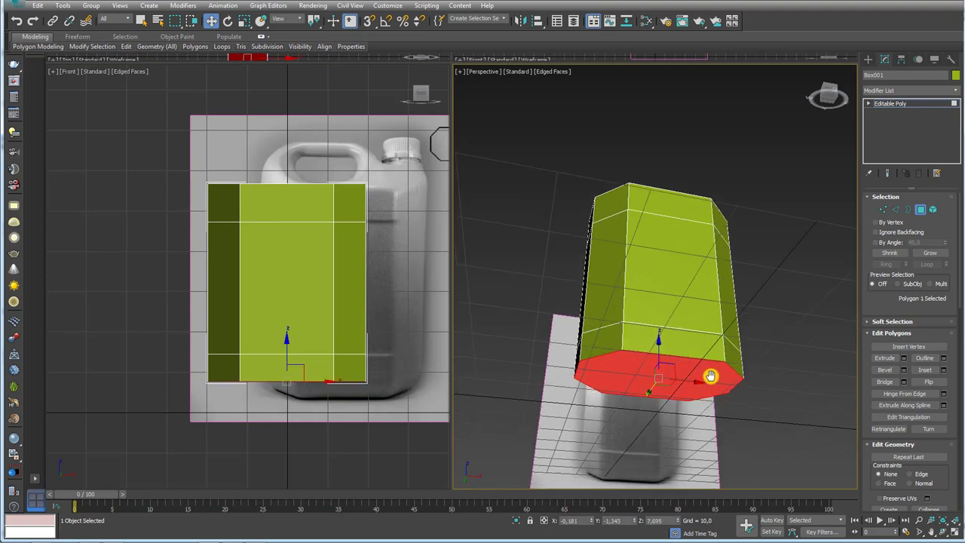
pyautogui.scroll(3, 704, 375)
pyautogui.click(904, 370)
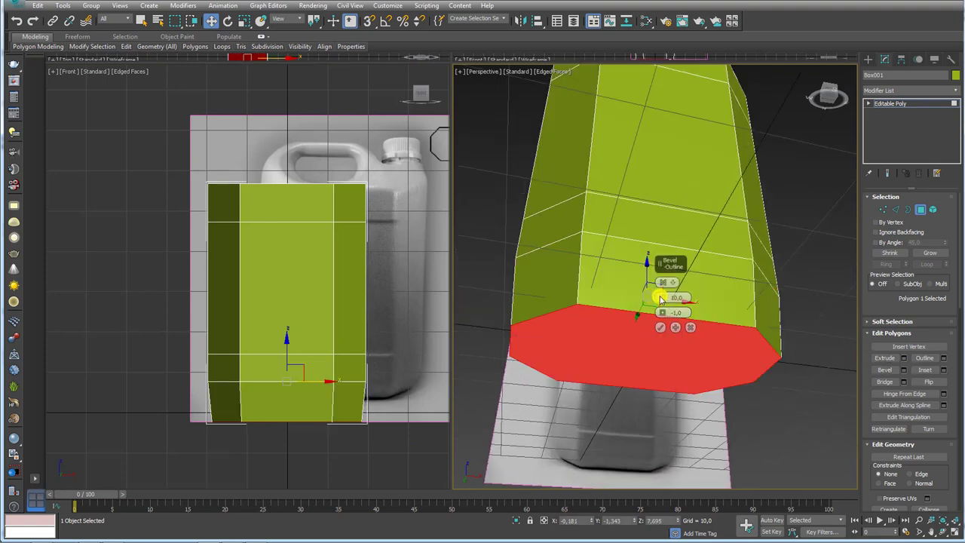
pyautogui.moveTo(663, 297)
pyautogui.mouseDown()
pyautogui.moveTo(663, 320)
pyautogui.moveTo(666, 296)
pyautogui.mouseUp()
pyautogui.click(660, 326)
# Orbit around the bevelled box and sketch annotation strokes over its bottom and side.
pyautogui.moveTo(660, 326)
pyautogui.keyDown('alt'); pyautogui.mouseDown(button='middle')
pyautogui.moveTo(682, 222)
pyautogui.moveTo(640, 259)
pyautogui.moveTo(666, 307)
pyautogui.moveTo(717, 276)
pyautogui.moveTo(719, 370)
pyautogui.moveTo(759, 339)
pyautogui.moveTo(672, 343)
pyautogui.mouseUp(button='middle'); pyautogui.keyUp('alt')
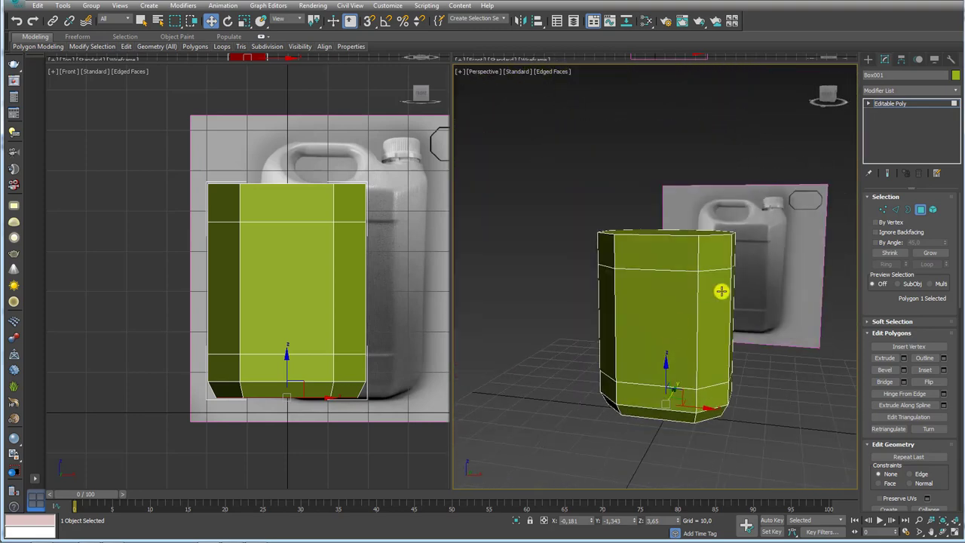
pyautogui.moveTo(722, 291)
pyautogui.keyDown('alt'); pyautogui.mouseDown(button='middle')
pyautogui.moveTo(726, 313)
pyautogui.moveTo(707, 310)
pyautogui.moveTo(714, 341)
pyautogui.mouseUp(button='middle'); pyautogui.keyUp('alt')
pyautogui.keyDown('alt'); pyautogui.moveTo(750, 305); pyautogui.dragTo(765, 296, button='middle'); pyautogui.keyUp('alt')
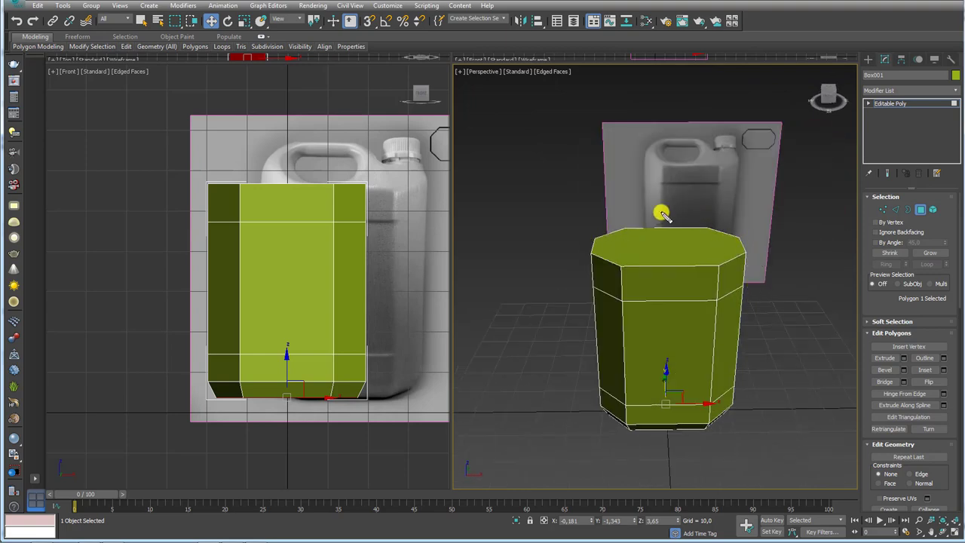
pyautogui.moveTo(661, 213); pyautogui.dragTo(661, 306)
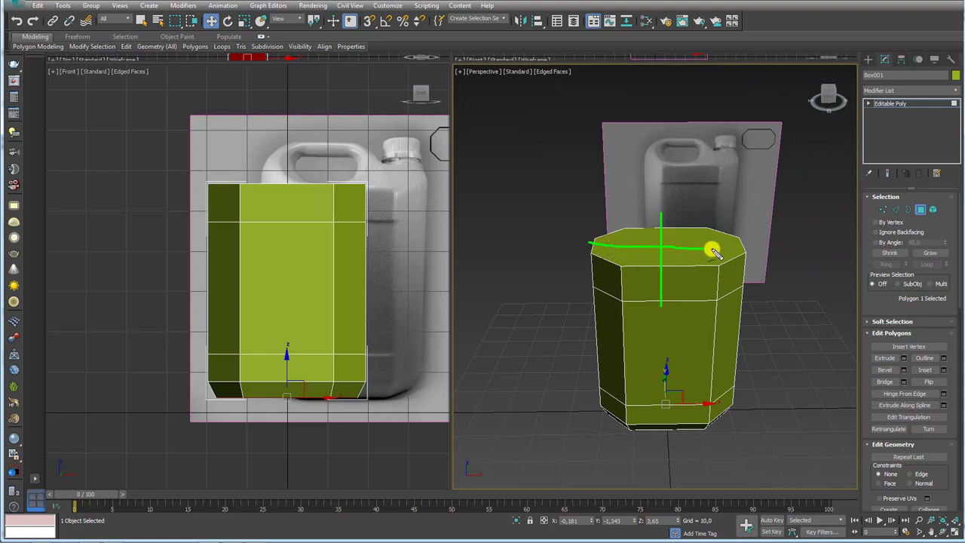
pyautogui.moveTo(666, 326)
pyautogui.mouseDown()
pyautogui.moveTo(681, 414)
pyautogui.moveTo(752, 370)
pyautogui.moveTo(752, 260)
pyautogui.mouseUp()
pyautogui.press('Escape')
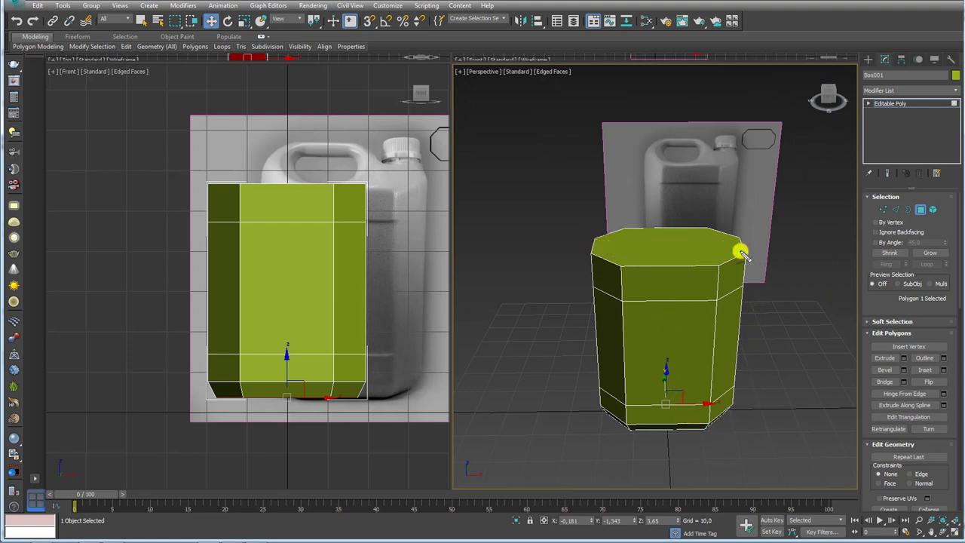
pyautogui.moveTo(743, 253)
pyautogui.keyDown('alt'); pyautogui.mouseDown(button='middle')
pyautogui.moveTo(732, 282)
pyautogui.moveTo(733, 238)
pyautogui.mouseUp(button='middle'); pyautogui.keyUp('alt')
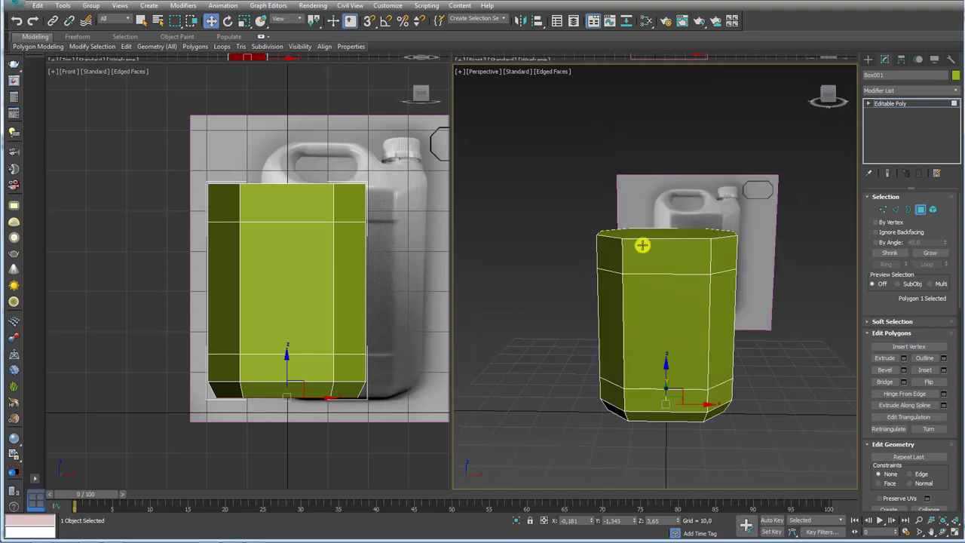
pyautogui.moveTo(349, 187); pyautogui.dragTo(414, 210, button='middle')
# Slide the jerry can reference plane left along X to line it up with the box.
pyautogui.click(881, 213)
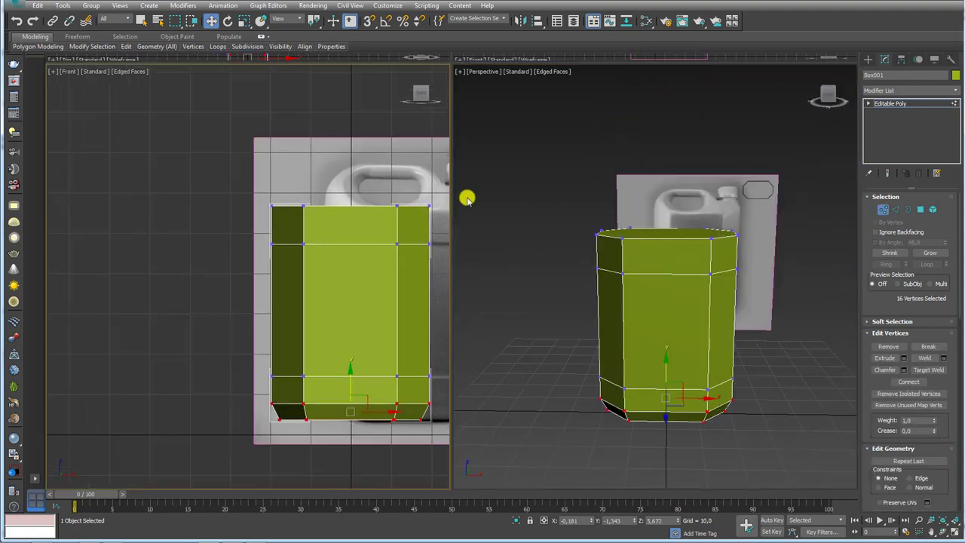
pyautogui.scroll(2, 372, 215)
pyautogui.scroll(-4, 372, 215)
pyautogui.click(891, 104)
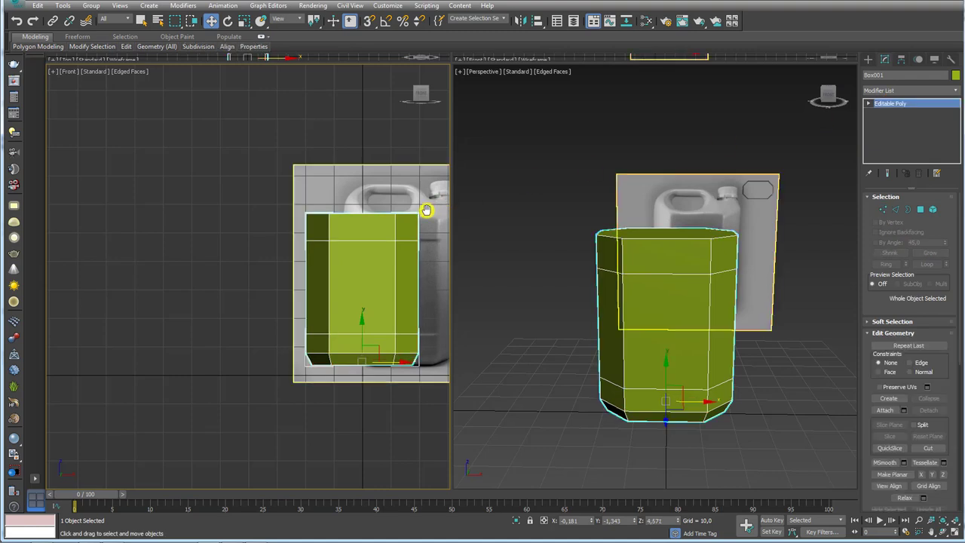
pyautogui.moveTo(435, 260); pyautogui.dragTo(357, 265, button='middle')
pyautogui.click(352, 280)
pyautogui.moveTo(351, 280); pyautogui.dragTo(312, 280)
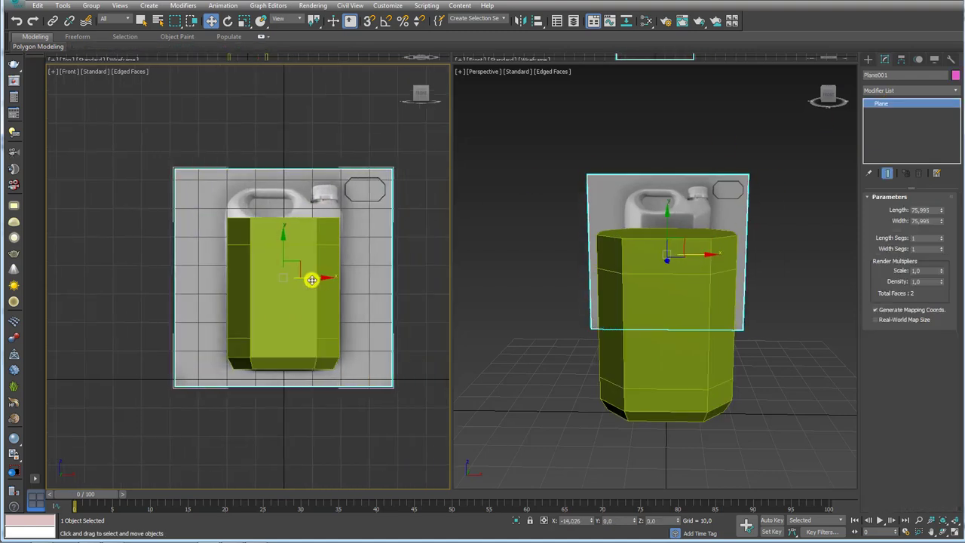
# Make Box001 see-through with Alt+X and check its Object Properties without changes.
pyautogui.click(310, 283)
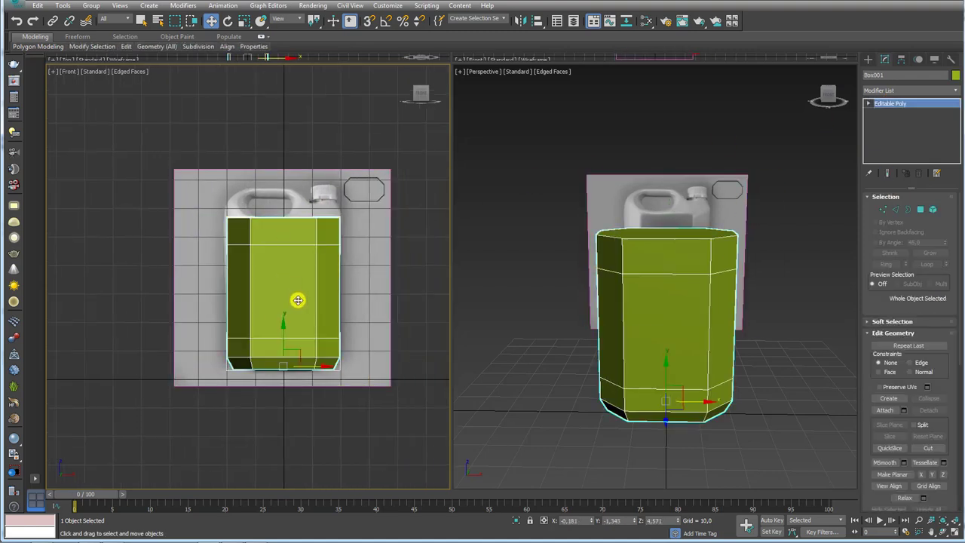
pyautogui.hotkey('alt', 'x')
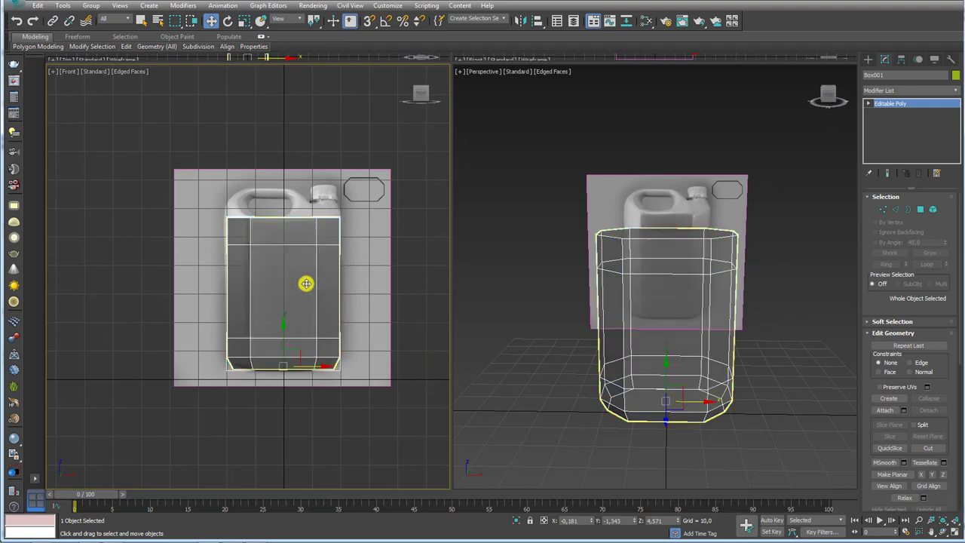
pyautogui.hotkey('alt', 'x')
pyautogui.hotkey('alt', 'x')
pyautogui.hotkey('alt', 'x')
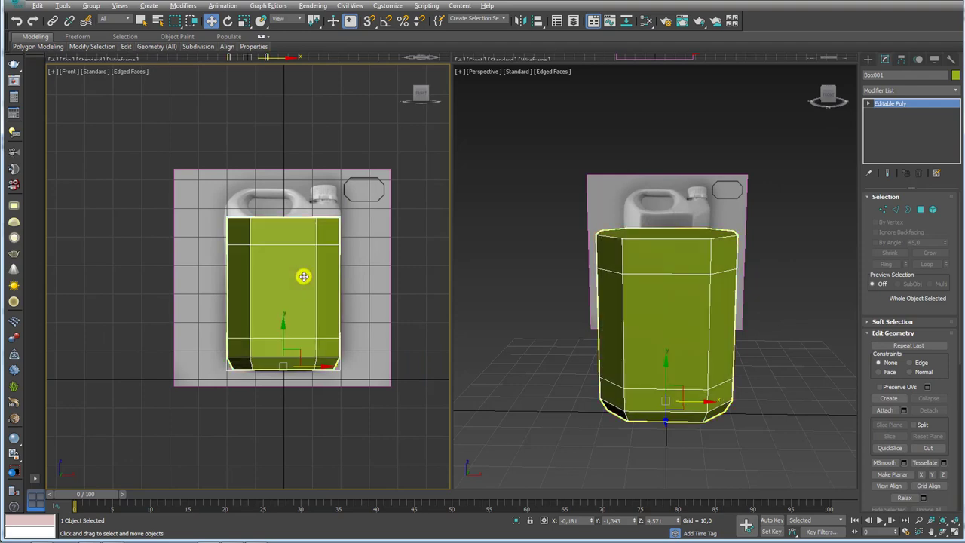
pyautogui.hotkey('alt', 'x')
pyautogui.moveTo(646, 276)
pyautogui.keyDown('alt'); pyautogui.mouseDown(button='middle')
pyautogui.moveTo(700, 276)
pyautogui.moveTo(666, 280)
pyautogui.mouseUp(button='middle'); pyautogui.keyUp('alt')
pyautogui.rightClick(663, 277)
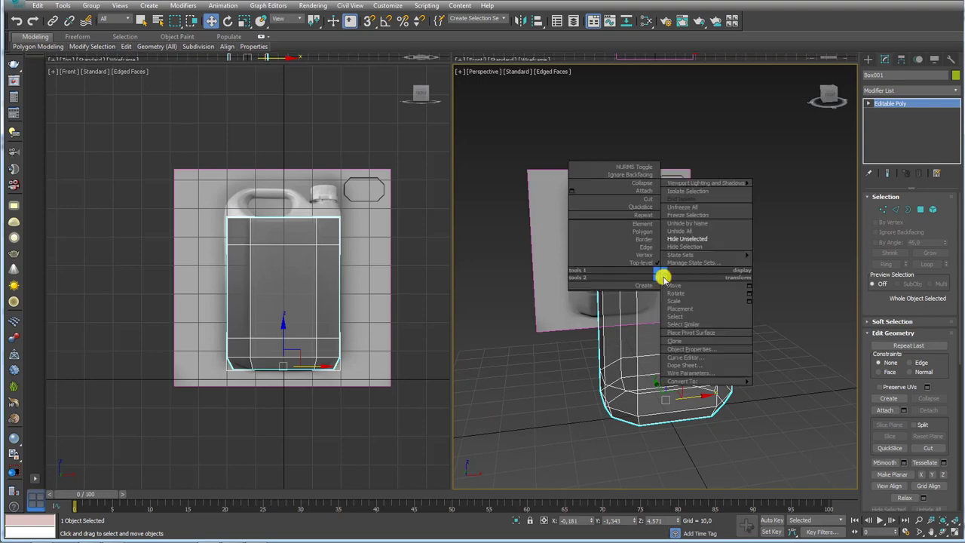
pyautogui.click(694, 349)
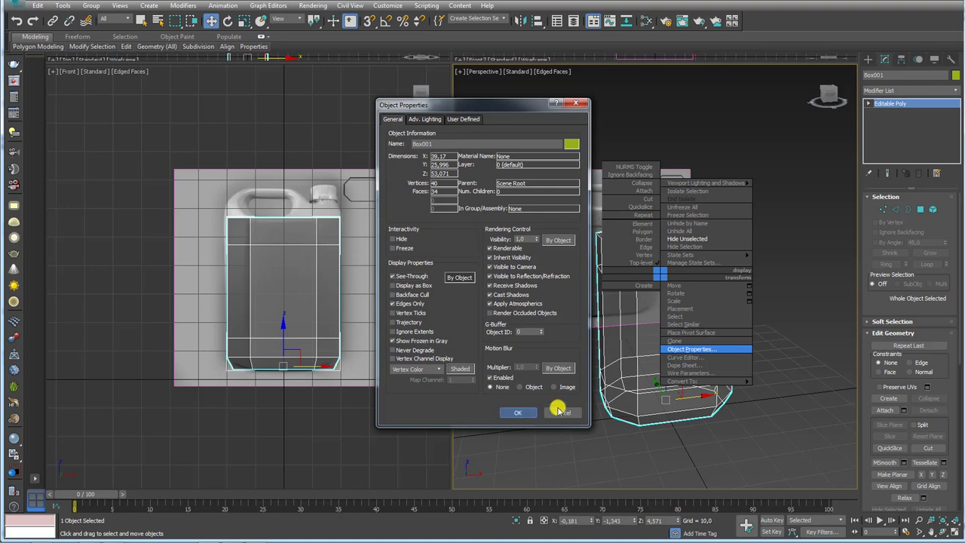
pyautogui.click(560, 411)
pyautogui.click(884, 211)
# Lower the four middle top vertices to slope the box's shoulders.
pyautogui.scroll(4, 249, 212)
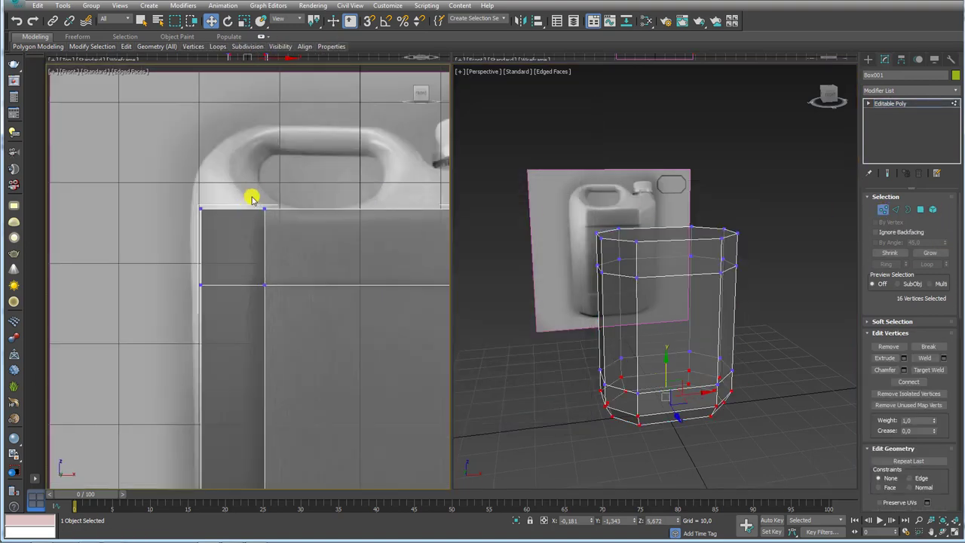
pyautogui.moveTo(251, 194)
pyautogui.mouseDown()
pyautogui.moveTo(375, 237)
pyautogui.moveTo(358, 230)
pyautogui.mouseUp()
pyautogui.scroll(2, 375, 226)
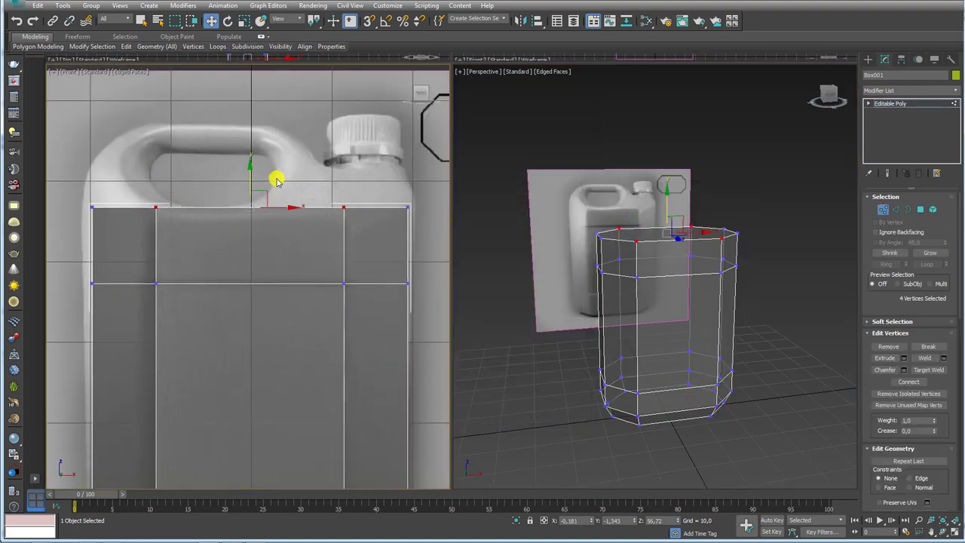
pyautogui.moveTo(253, 178); pyautogui.dragTo(252, 232)
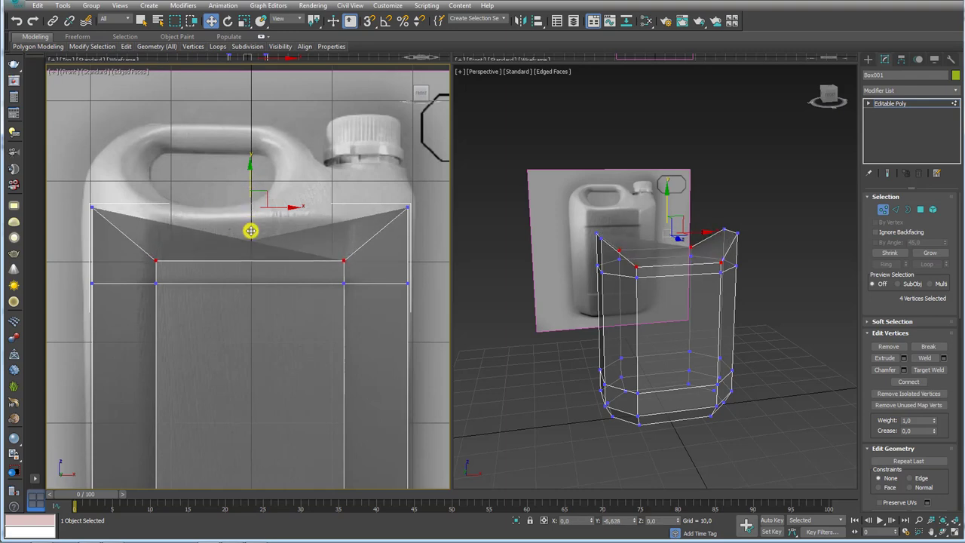
# Delete the box's top polygon and turn See-Through off so it displays solid.
pyautogui.click(919, 211)
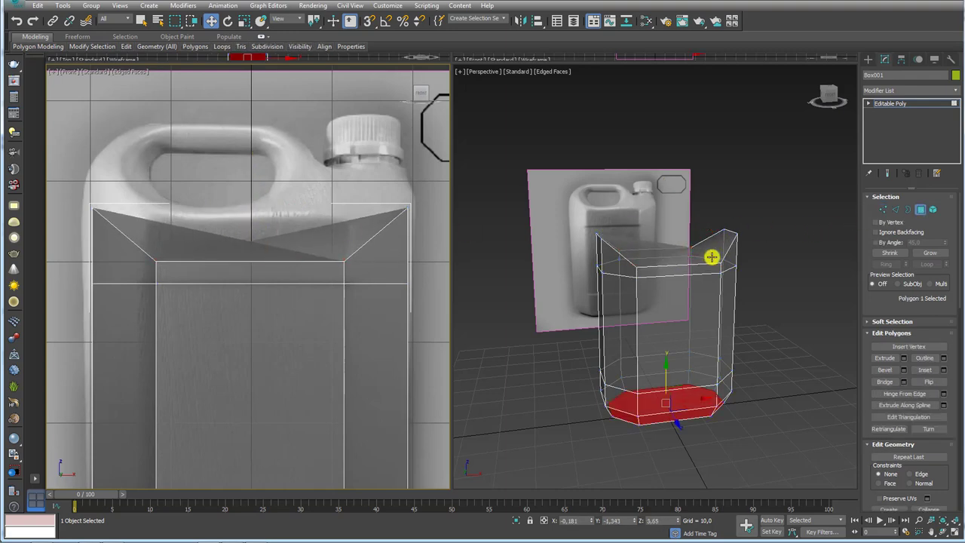
pyautogui.click(711, 259)
pyautogui.moveTo(769, 269)
pyautogui.keyDown('alt'); pyautogui.mouseDown(button='middle')
pyautogui.moveTo(696, 267)
pyautogui.moveTo(683, 340)
pyautogui.moveTo(675, 298)
pyautogui.moveTo(685, 355)
pyautogui.moveTo(726, 344)
pyautogui.moveTo(707, 332)
pyautogui.moveTo(713, 280)
pyautogui.mouseUp(button='middle'); pyautogui.keyUp('alt')
pyautogui.keyDown('alt'); pyautogui.click(682, 306); pyautogui.keyUp('alt')
pyautogui.hotkey('alt', 'x')
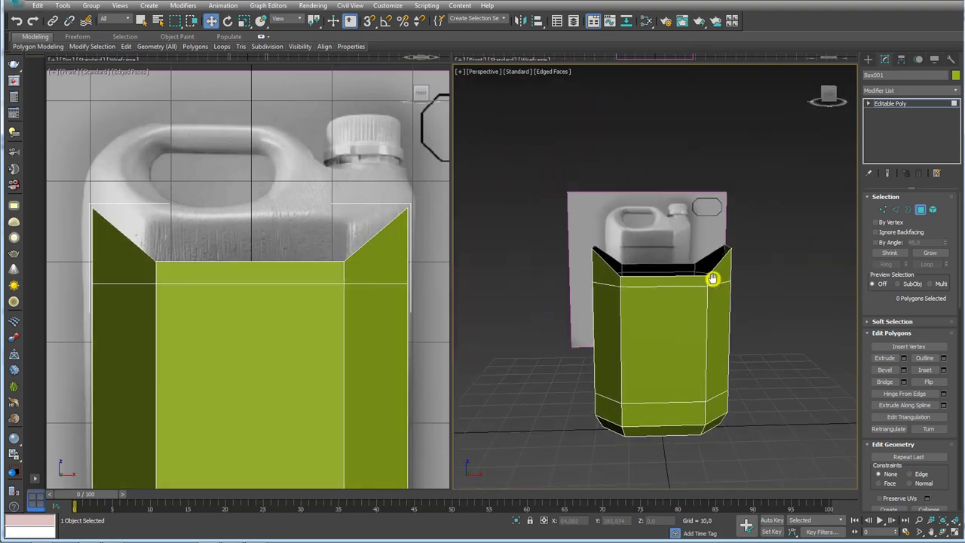
pyautogui.scroll(-2, 305, 228)
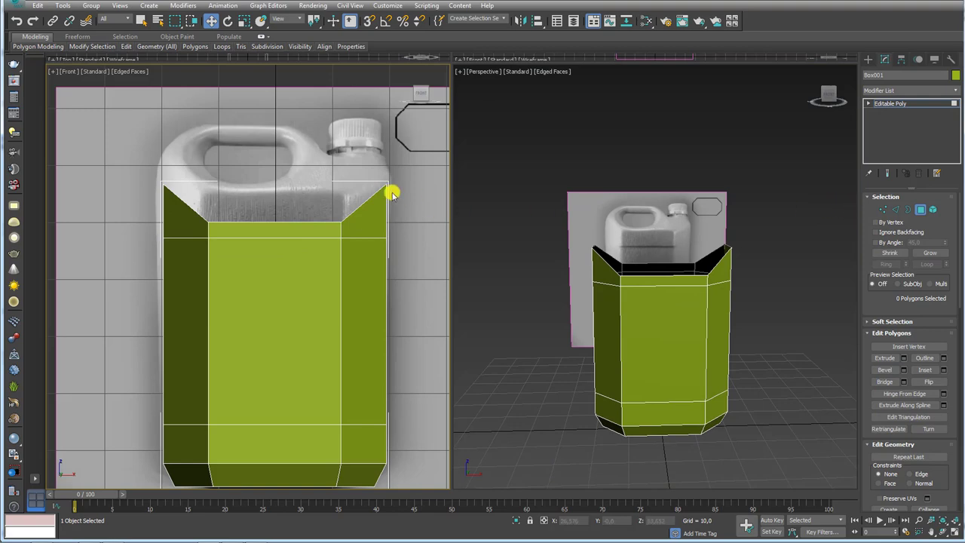
# Raise the middle top vertices slightly and lift the top corners to the reference outline.
pyautogui.click(883, 209)
pyautogui.moveTo(354, 234)
pyautogui.mouseDown()
pyautogui.moveTo(226, 181)
pyautogui.moveTo(274, 164)
pyautogui.mouseUp()
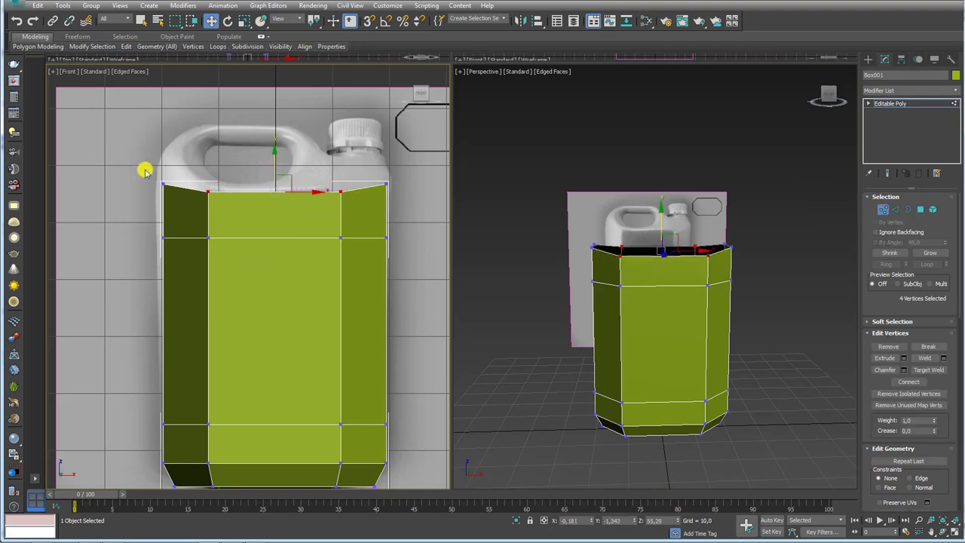
pyautogui.moveTo(146, 173); pyautogui.dragTo(178, 195)
pyautogui.keyDown('ctrl'); pyautogui.moveTo(370, 173); pyautogui.dragTo(392, 190); pyautogui.keyUp('ctrl')
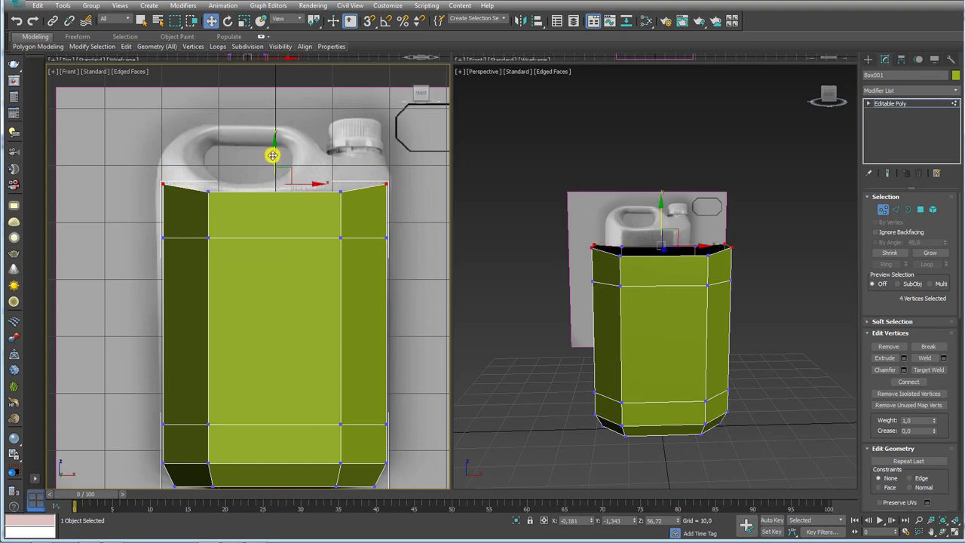
pyautogui.moveTo(272, 156); pyautogui.dragTo(276, 143)
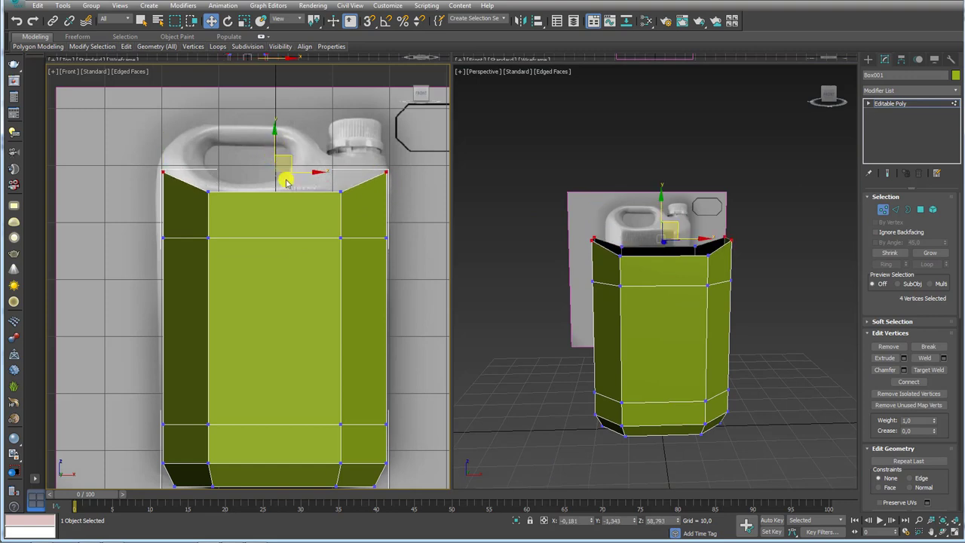
# Nudge the left and right side vertices outward to match the jerry can reference.
pyautogui.scroll(-3, 435, 261)
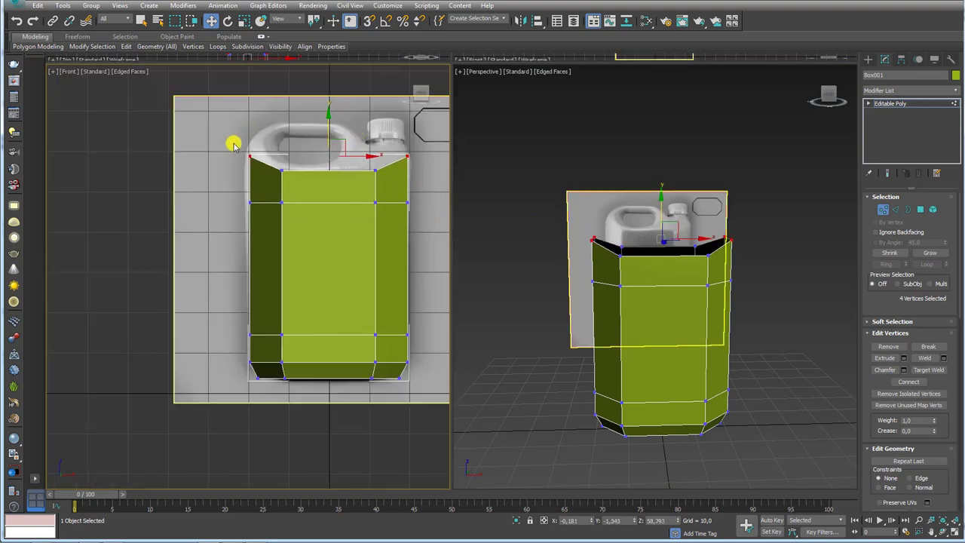
pyautogui.moveTo(307, 394); pyautogui.dragTo(306, 394)
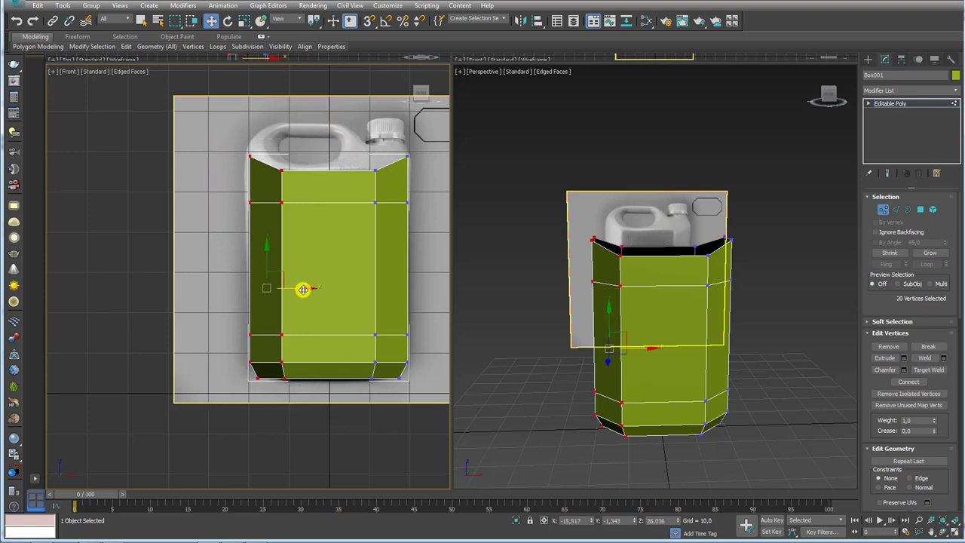
pyautogui.moveTo(303, 289); pyautogui.dragTo(299, 289)
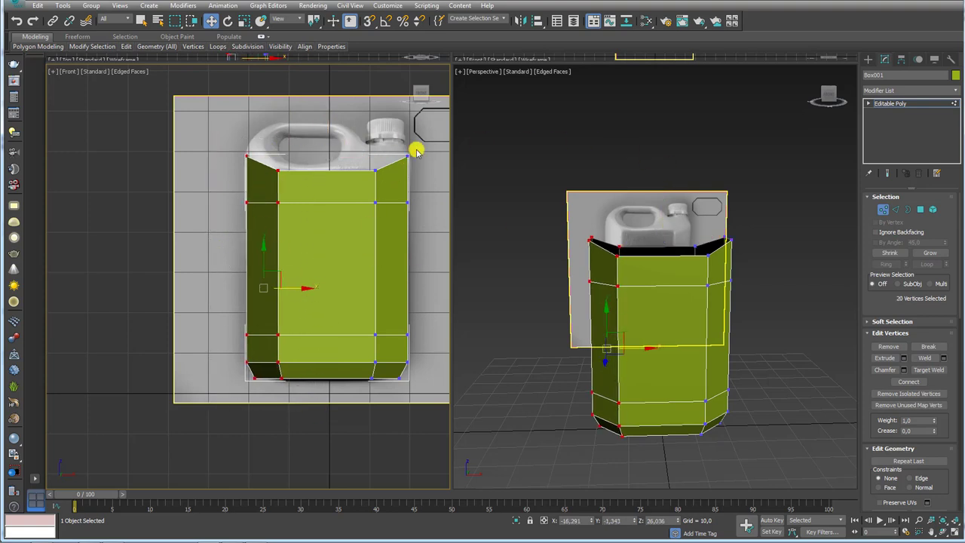
pyautogui.moveTo(371, 436); pyautogui.dragTo(371, 436)
pyautogui.moveTo(427, 284); pyautogui.dragTo(405, 295, button='middle')
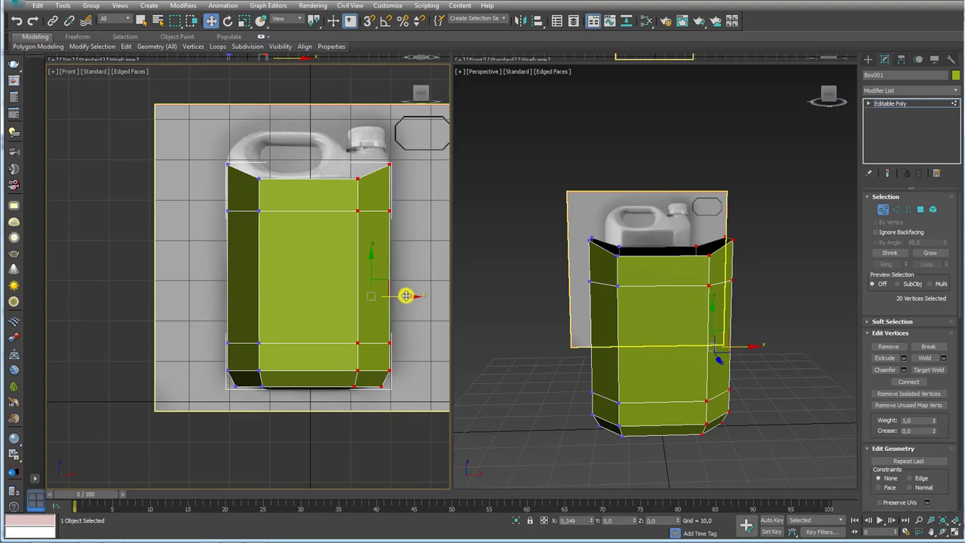
# Center Box001's pivot on the object using Affect Pivot Only and Center to Object.
pyautogui.click(902, 102)
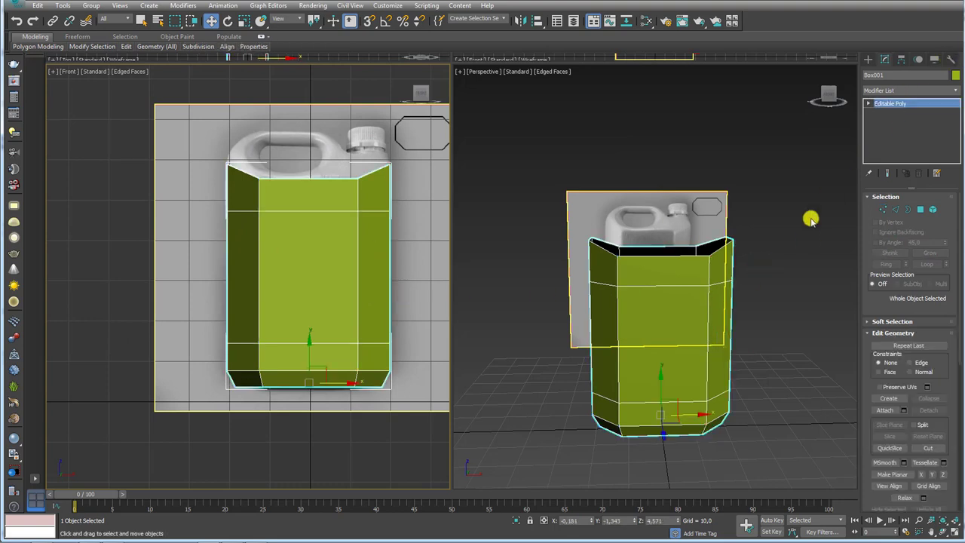
pyautogui.moveTo(810, 215)
pyautogui.keyDown('alt'); pyautogui.mouseDown(button='middle')
pyautogui.moveTo(636, 324)
pyautogui.moveTo(466, 394)
pyautogui.mouseUp(button='middle'); pyautogui.keyUp('alt')
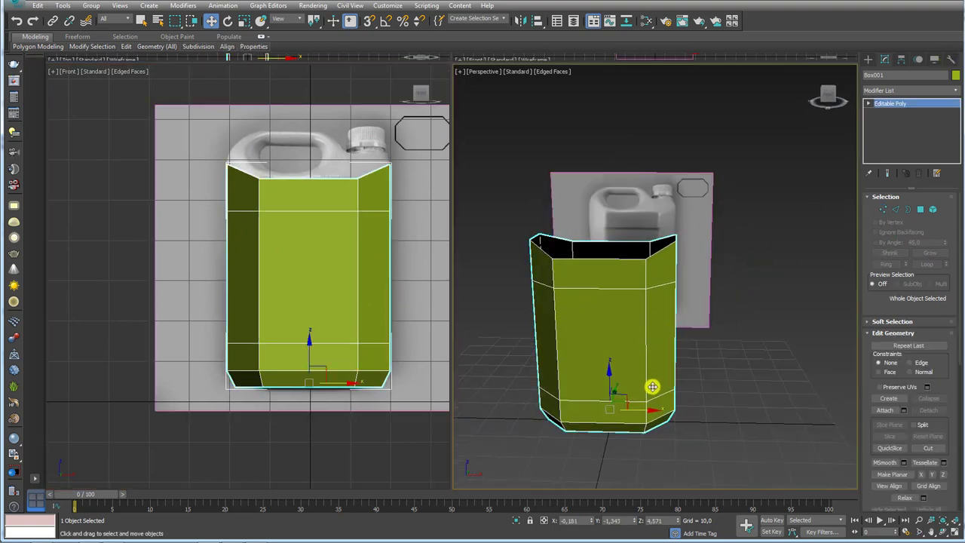
pyautogui.moveTo(624, 351)
pyautogui.keyDown('alt'); pyautogui.mouseDown(button='middle')
pyautogui.moveTo(634, 390)
pyautogui.moveTo(690, 286)
pyautogui.moveTo(647, 380)
pyautogui.moveTo(616, 350)
pyautogui.moveTo(611, 384)
pyautogui.moveTo(609, 370)
pyautogui.moveTo(771, 220)
pyautogui.mouseUp(button='middle'); pyautogui.keyUp('alt')
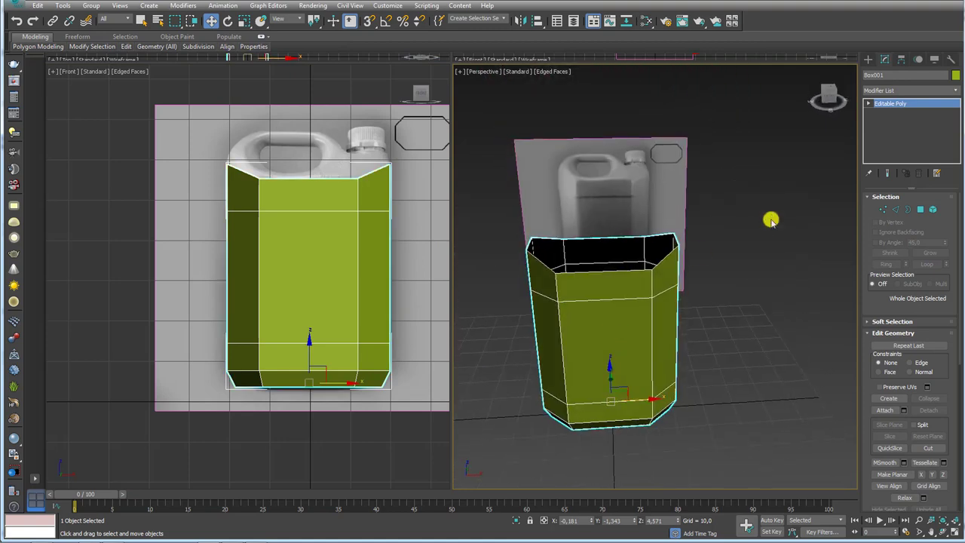
pyautogui.click(902, 62)
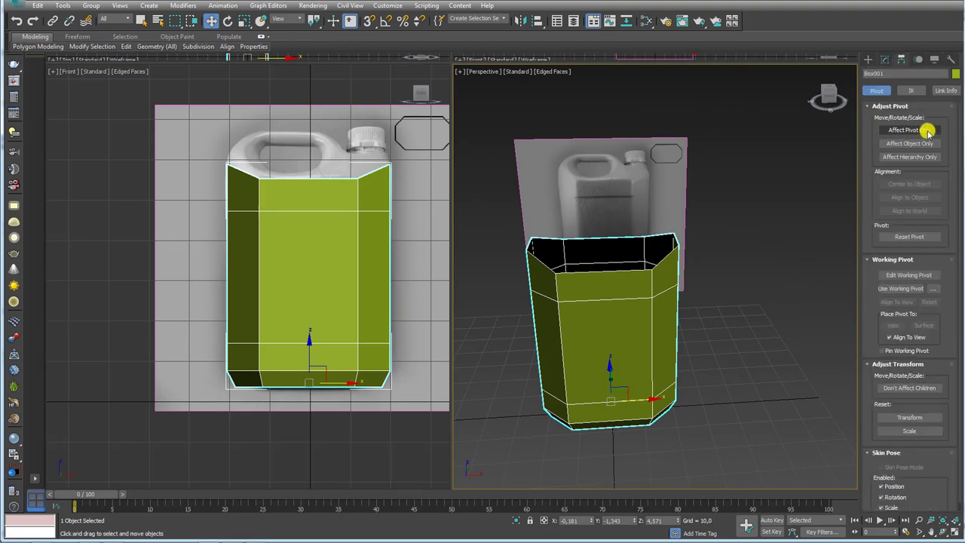
pyautogui.click(902, 130)
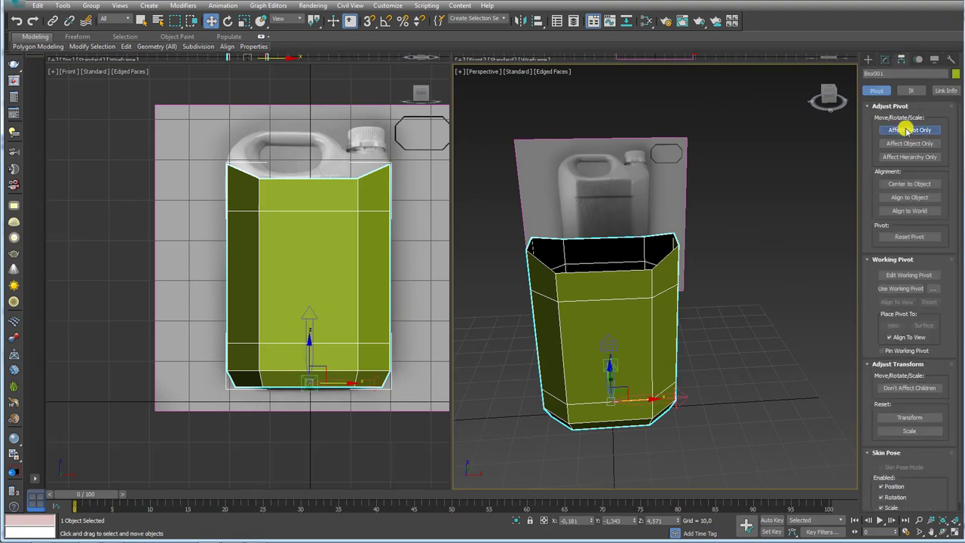
pyautogui.click(910, 184)
pyautogui.keyDown('alt'); pyautogui.moveTo(717, 315); pyautogui.dragTo(531, 299, button='middle'); pyautogui.keyUp('alt')
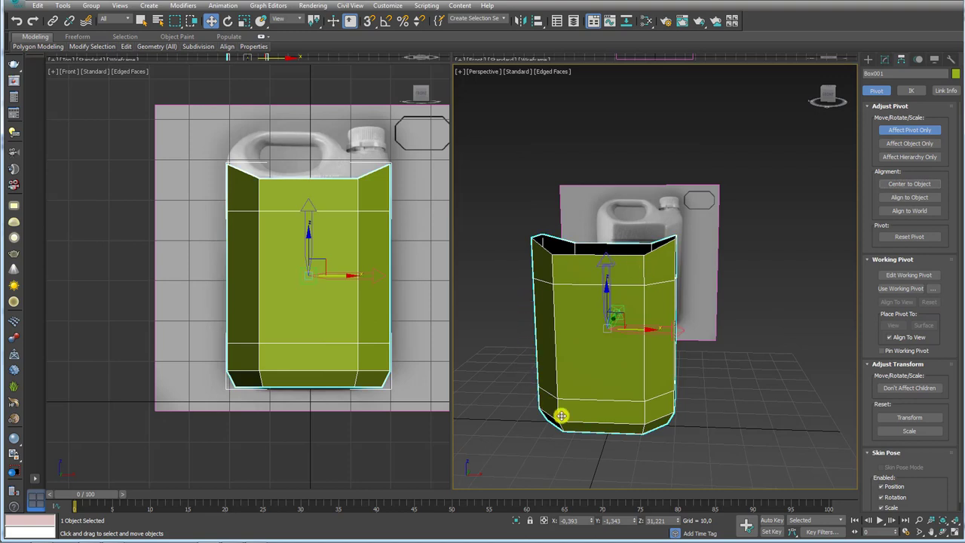
pyautogui.click(910, 131)
pyautogui.keyDown('alt'); pyautogui.moveTo(676, 238); pyautogui.dragTo(648, 273, button='middle'); pyautogui.keyUp('alt')
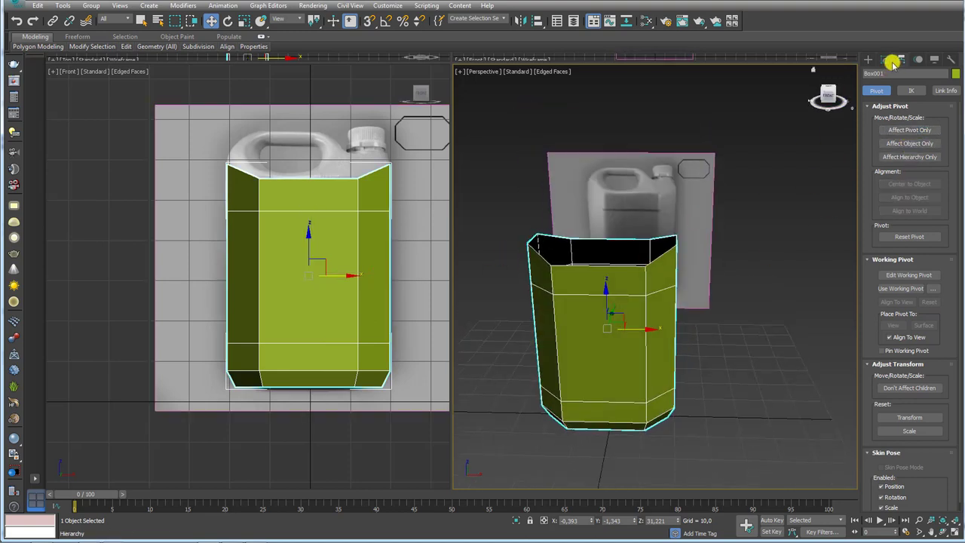
# Connect the horizontal edges with 1 segment to add a vertical centre loop.
pyautogui.click(885, 60)
pyautogui.click(895, 212)
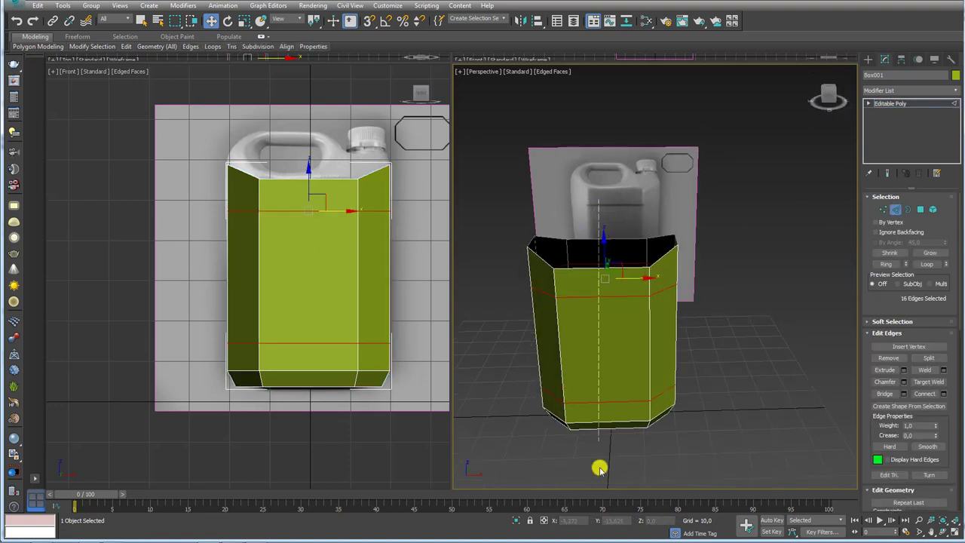
pyautogui.keyDown('ctrl'); pyautogui.click(601, 428); pyautogui.keyUp('ctrl')
pyautogui.click(943, 394)
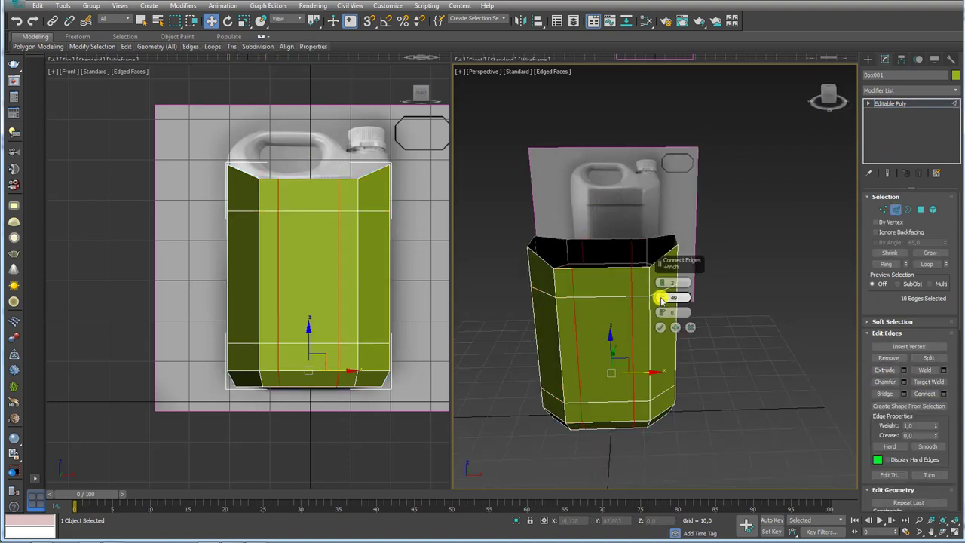
pyautogui.moveTo(663, 296); pyautogui.dragTo(663, 283)
pyautogui.click(661, 327)
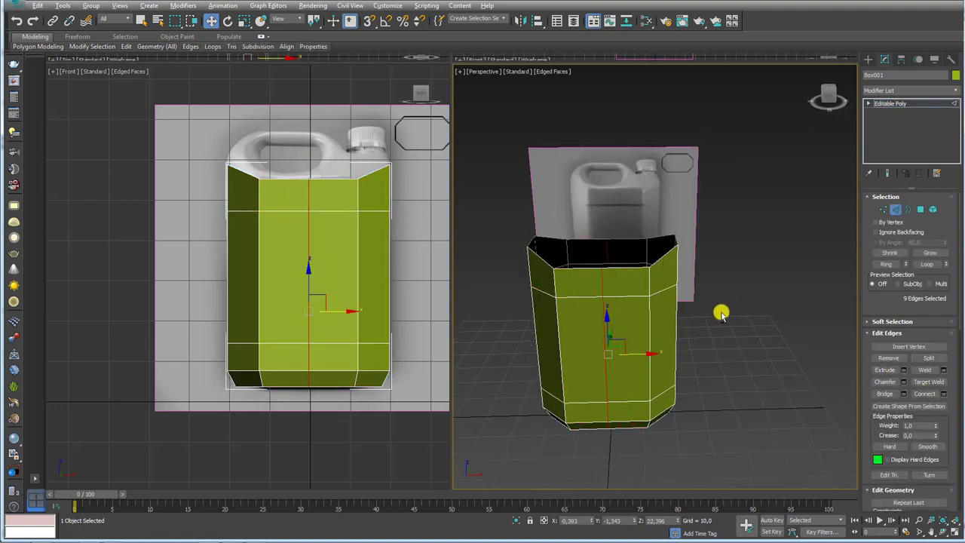
# Select front and back top edges and extend them into an edge ring.
pyautogui.keyDown('alt'); pyautogui.moveTo(722, 312); pyautogui.dragTo(639, 299, button='middle'); pyautogui.keyUp('alt')
pyautogui.click(632, 287)
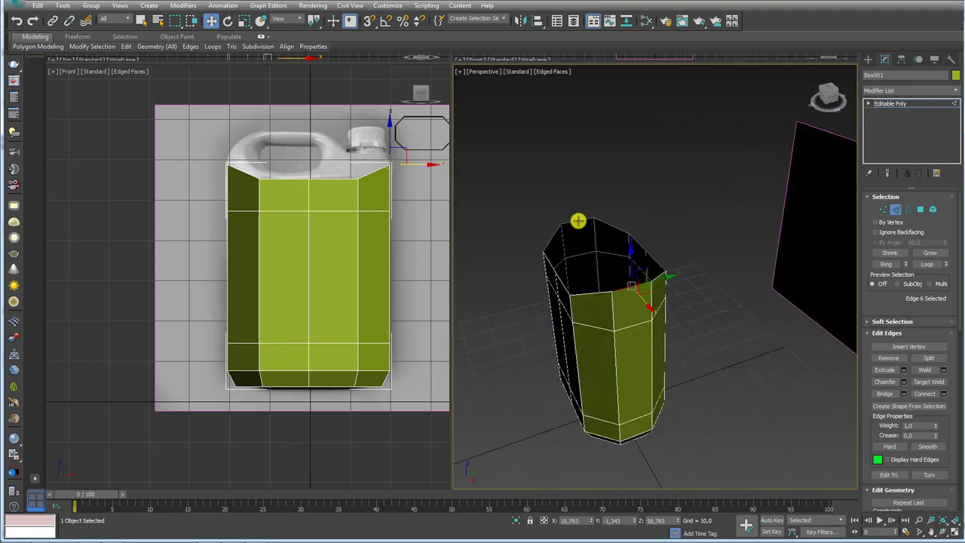
pyautogui.keyDown('ctrl'); pyautogui.click(577, 224); pyautogui.keyUp('ctrl')
pyautogui.click(884, 269)
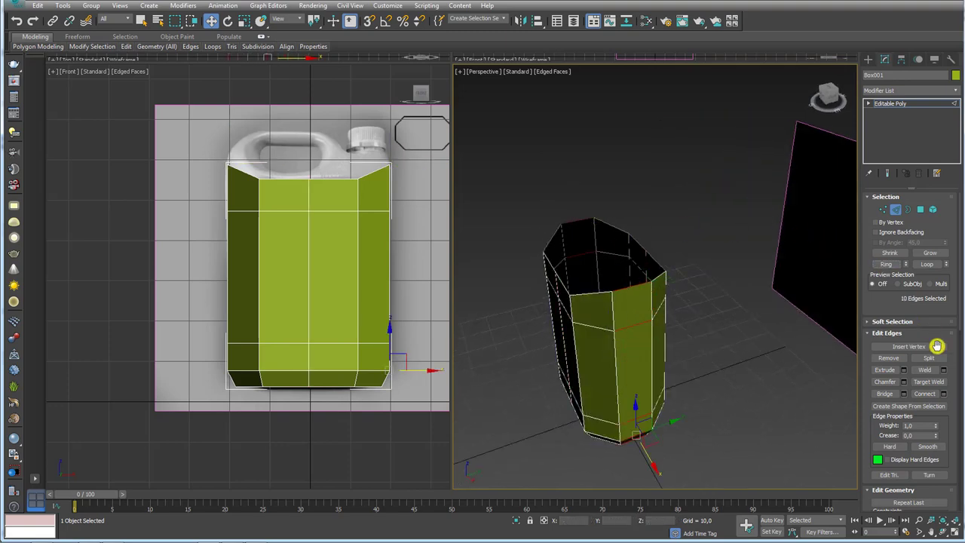
# Connect the edge ring with a centre loop and delete the right-side polygons.
pyautogui.click(931, 393)
pyautogui.click(921, 209)
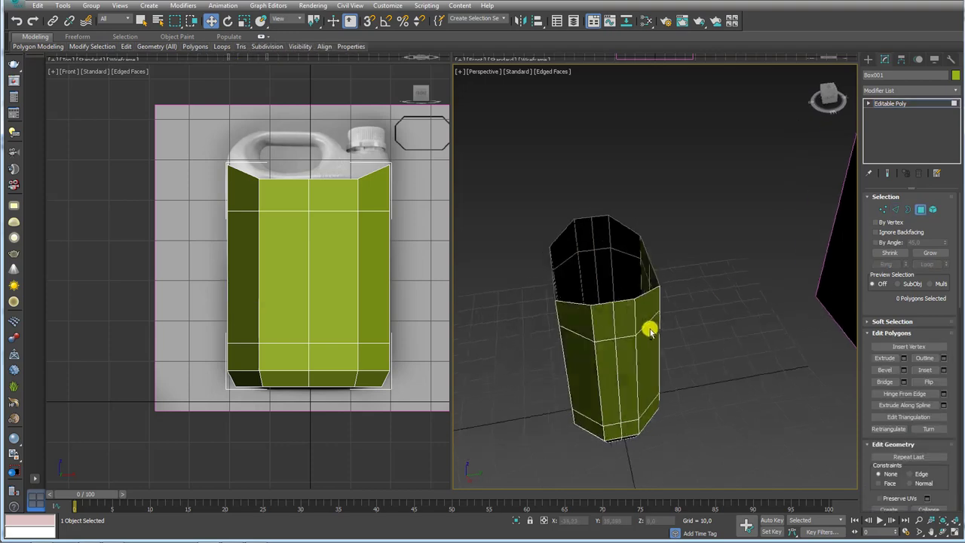
pyautogui.keyDown('alt'); pyautogui.moveTo(646, 327); pyautogui.dragTo(697, 411, button='middle'); pyautogui.keyUp('alt')
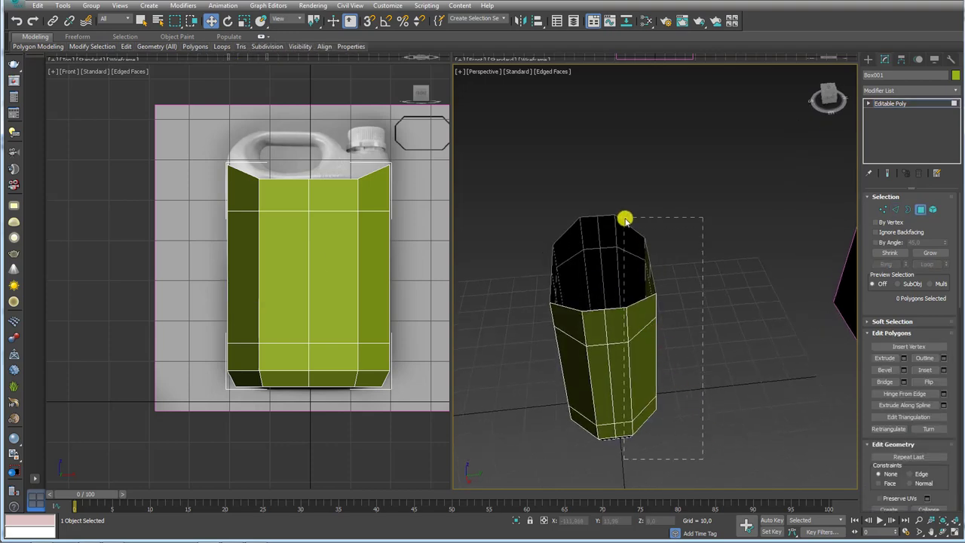
pyautogui.moveTo(625, 219); pyautogui.dragTo(625, 218)
pyautogui.press('Delete')
# Delete the left-half polygons and return to the Editable Poly object level.
pyautogui.moveTo(523, 280)
pyautogui.keyDown('alt'); pyautogui.mouseDown(button='middle')
pyautogui.moveTo(619, 280)
pyautogui.moveTo(459, 227)
pyautogui.mouseUp(button='middle'); pyautogui.keyUp('alt')
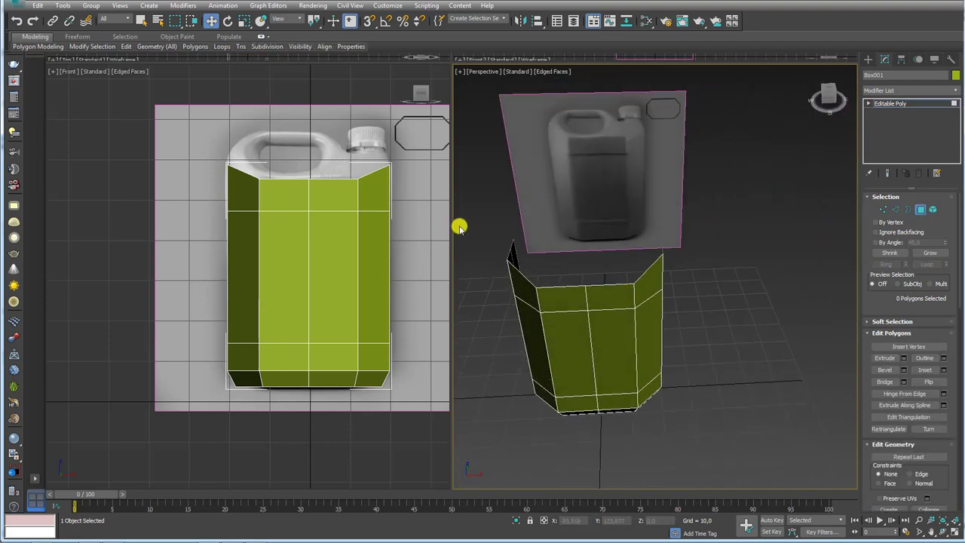
pyautogui.moveTo(572, 454); pyautogui.dragTo(572, 452)
pyautogui.press('Delete')
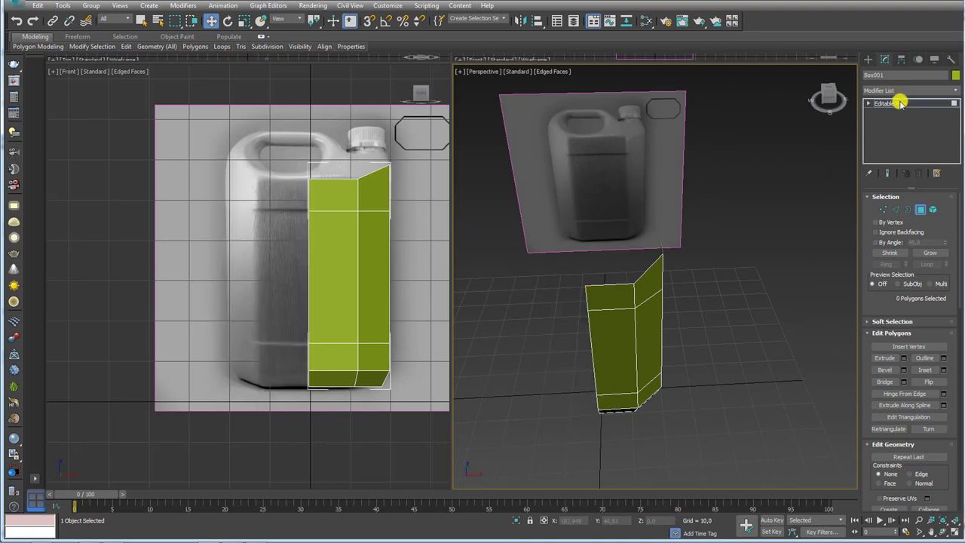
pyautogui.click(900, 103)
pyautogui.moveTo(718, 306)
pyautogui.keyDown('alt'); pyautogui.mouseDown(button='middle')
pyautogui.moveTo(642, 259)
pyautogui.moveTo(743, 269)
pyautogui.moveTo(704, 279)
pyautogui.moveTo(782, 278)
pyautogui.mouseUp(button='middle'); pyautogui.keyUp('alt')
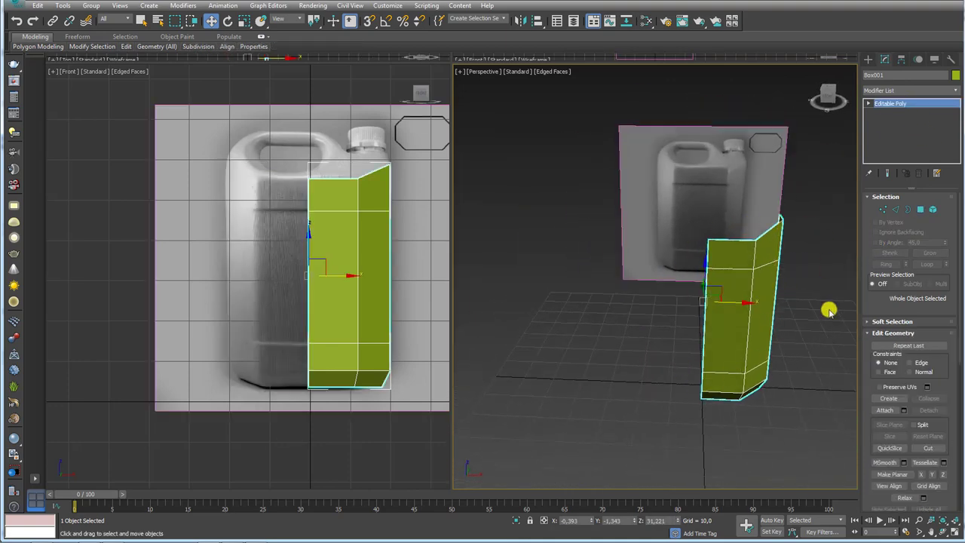
# Add two Symmetry modifiers, setting the second to mirror on Y with Flip.
pyautogui.click(955, 92)
pyautogui.moveTo(958, 113); pyautogui.dragTo(955, 386)
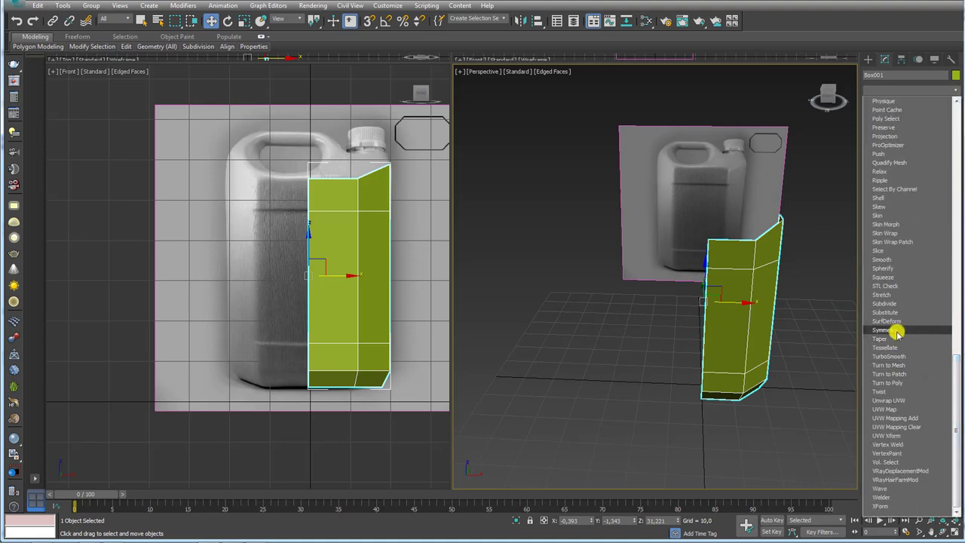
pyautogui.click(885, 329)
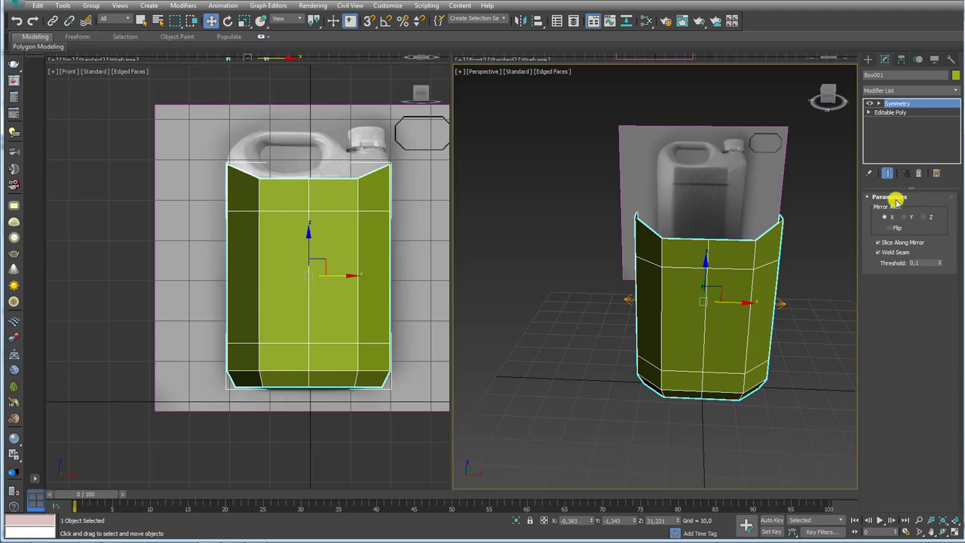
pyautogui.click(955, 90)
pyautogui.moveTo(956, 114); pyautogui.dragTo(957, 354)
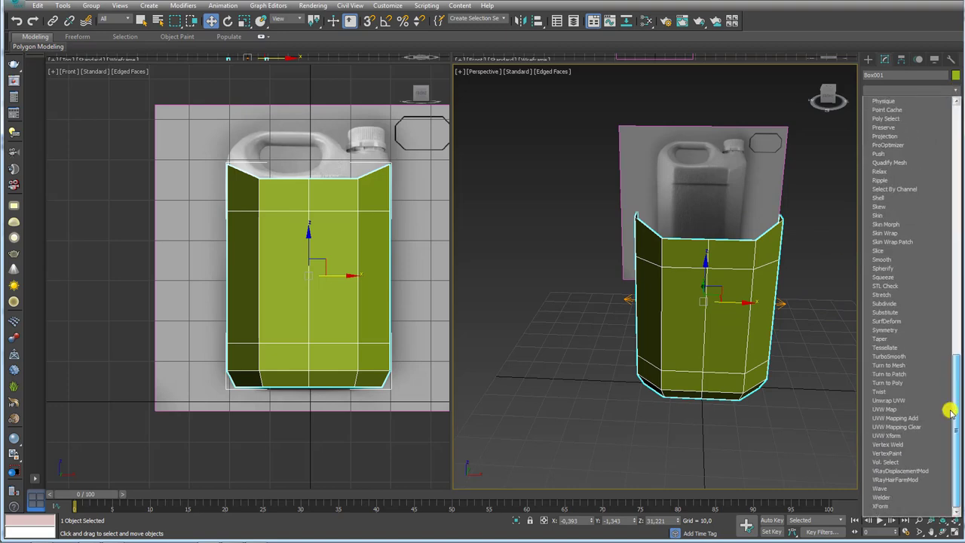
pyautogui.click(895, 330)
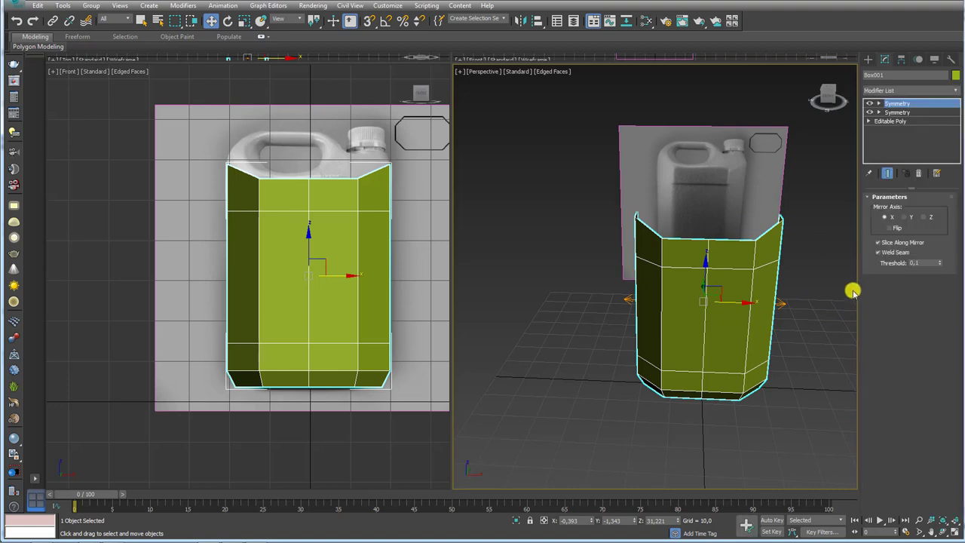
pyautogui.click(905, 217)
pyautogui.click(891, 228)
# Toggle the top Symmetry on and off and orbit to compare the mirrored body.
pyautogui.moveTo(777, 306)
pyautogui.keyDown('alt'); pyautogui.mouseDown(button='middle')
pyautogui.moveTo(758, 377)
pyautogui.moveTo(684, 332)
pyautogui.moveTo(702, 284)
pyautogui.moveTo(739, 314)
pyautogui.mouseUp(button='middle'); pyautogui.keyUp('alt')
pyautogui.click(871, 105)
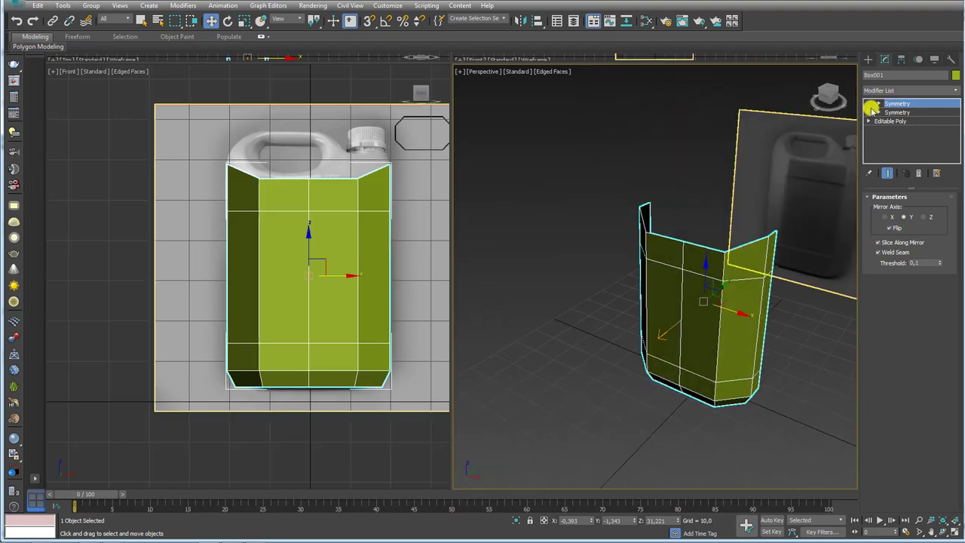
pyautogui.click(871, 112)
pyautogui.click(871, 112)
pyautogui.click(872, 103)
pyautogui.moveTo(700, 287)
pyautogui.keyDown('alt'); pyautogui.mouseDown(button='middle')
pyautogui.moveTo(659, 297)
pyautogui.moveTo(692, 309)
pyautogui.moveTo(637, 314)
pyautogui.moveTo(663, 276)
pyautogui.moveTo(685, 356)
pyautogui.moveTo(779, 228)
pyautogui.moveTo(759, 271)
pyautogui.moveTo(694, 274)
pyautogui.moveTo(792, 250)
pyautogui.mouseUp(button='middle'); pyautogui.keyUp('alt')
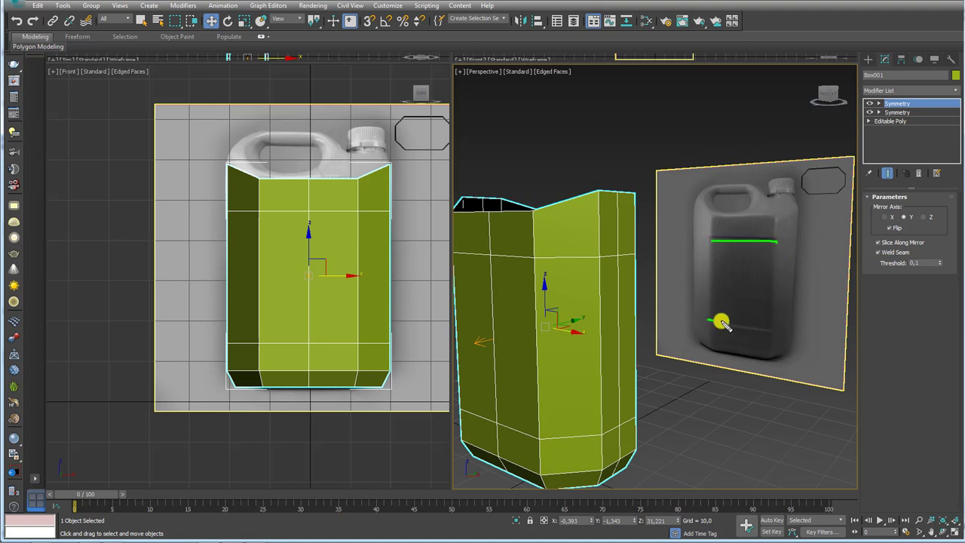
pyautogui.keyDown('alt'); pyautogui.moveTo(623, 307); pyautogui.dragTo(831, 144, button='middle'); pyautogui.keyUp('alt')
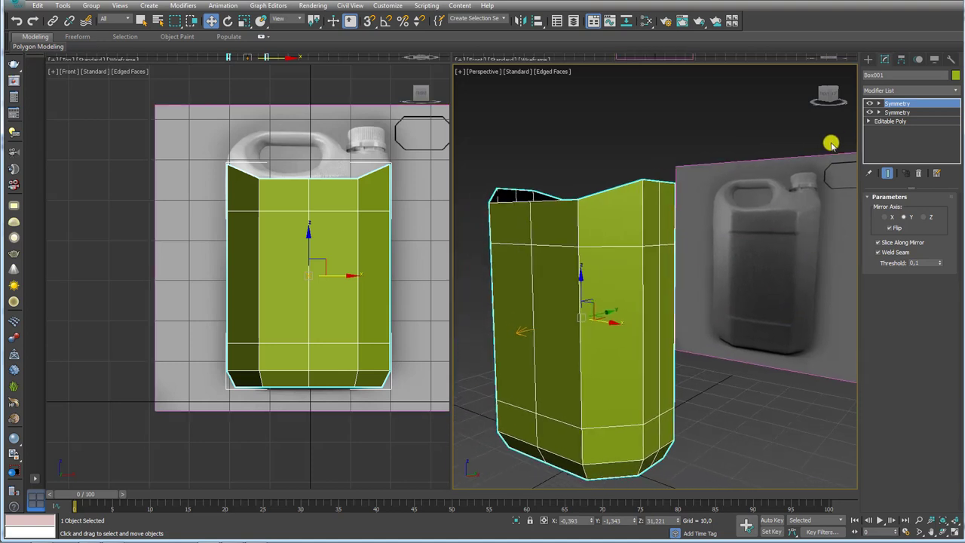
# At Edge level, ring-select the edges and connect them with two pinched horizontal loops.
pyautogui.click(868, 121)
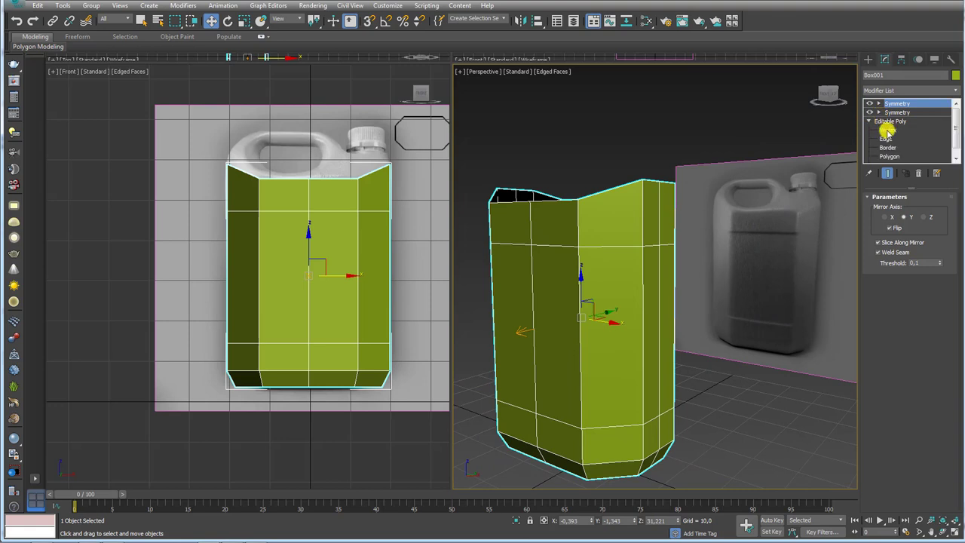
pyautogui.click(887, 139)
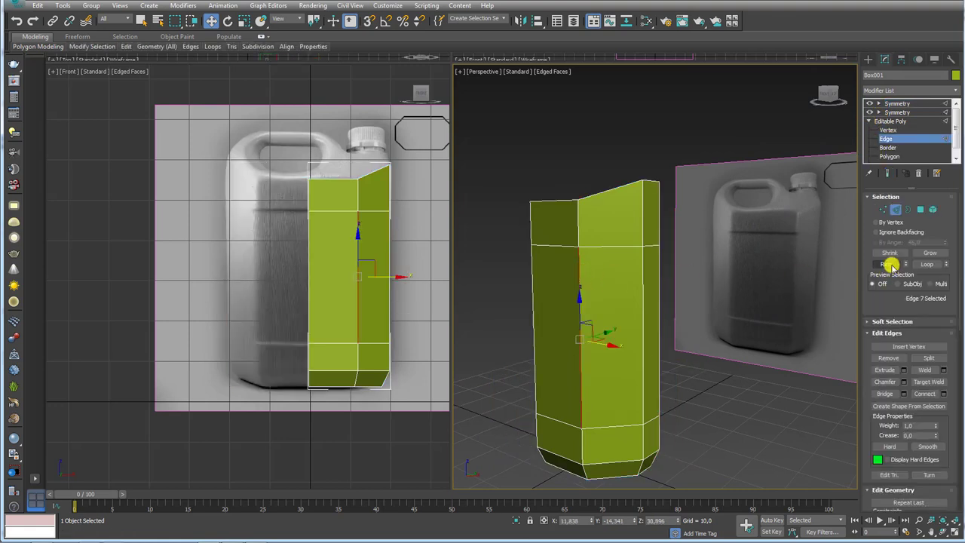
pyautogui.click(891, 266)
pyautogui.click(942, 393)
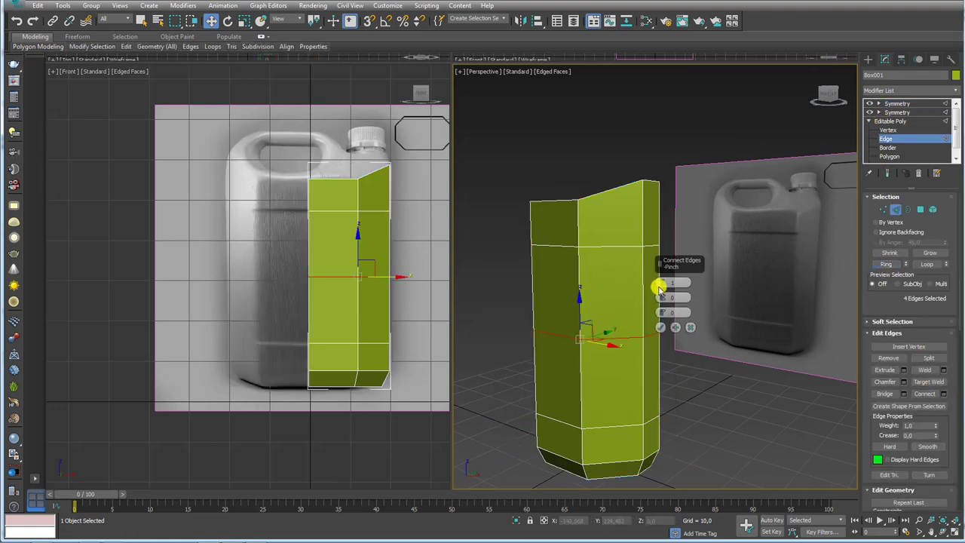
pyautogui.moveTo(660, 287); pyautogui.dragTo(681, 103)
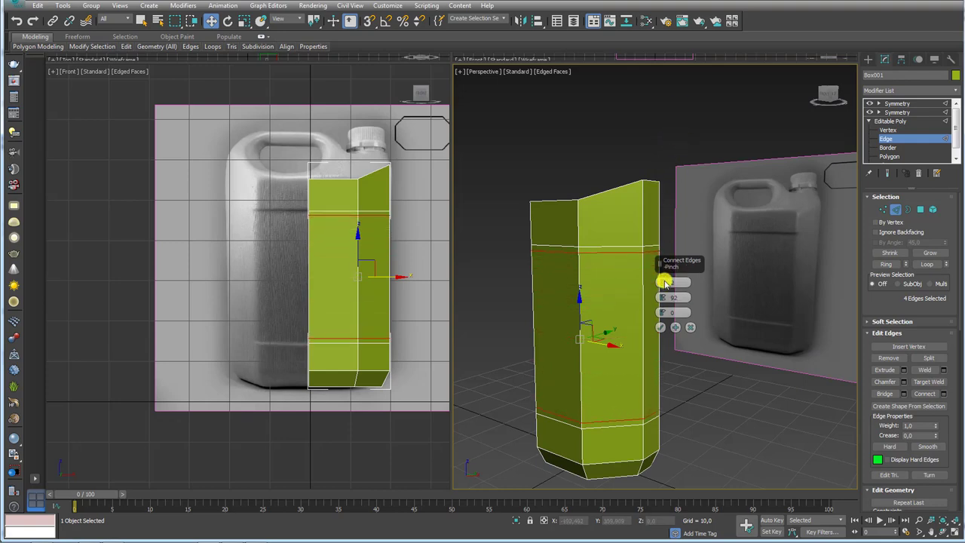
pyautogui.click(661, 327)
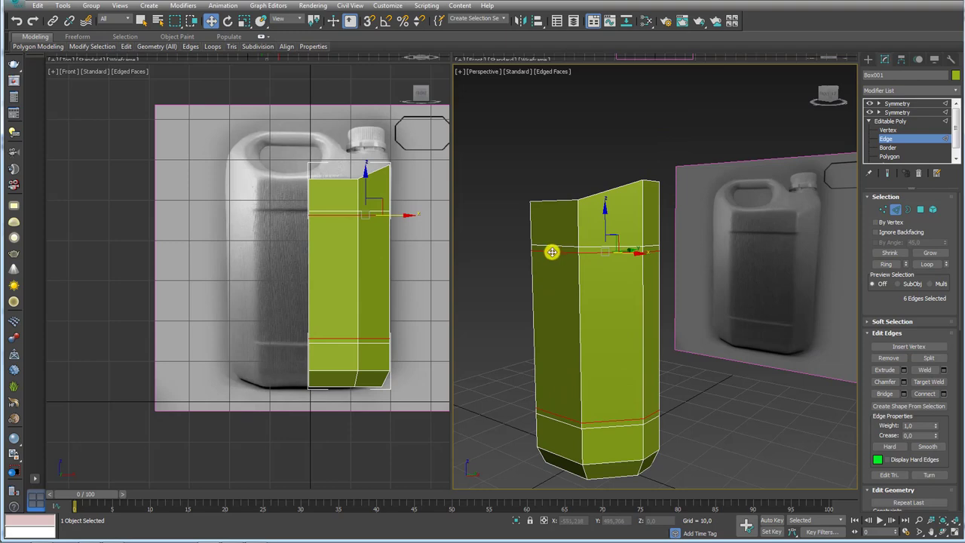
# Select the upper and lower inner vertical edges of the half body.
pyautogui.click(552, 252)
pyautogui.keyDown('ctrl'); pyautogui.click(555, 413); pyautogui.keyUp('ctrl')
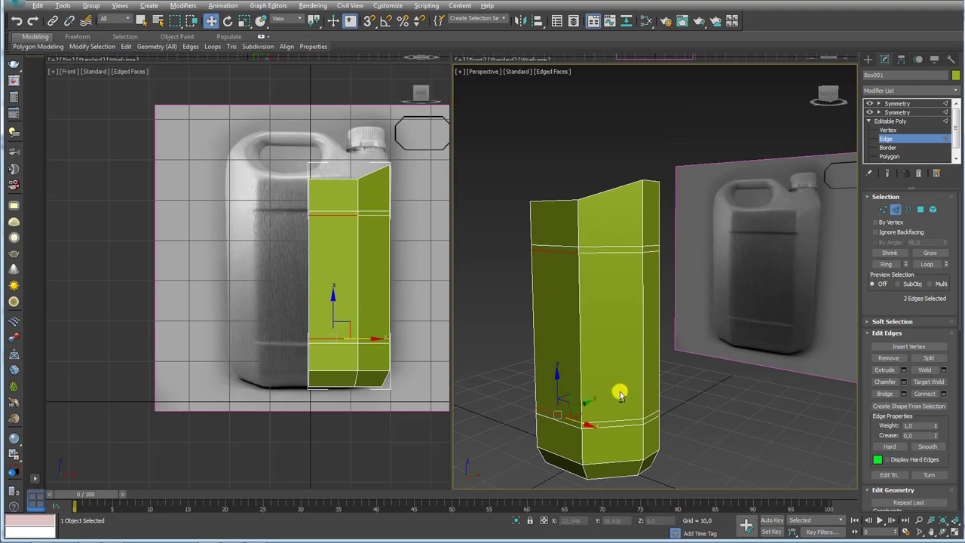
pyautogui.keyDown('alt'); pyautogui.moveTo(616, 395); pyautogui.dragTo(621, 382, button='middle'); pyautogui.keyUp('alt')
pyautogui.scroll(3, 620, 382)
pyautogui.moveTo(651, 347)
pyautogui.mouseDown(button='middle')
pyautogui.moveTo(636, 426)
pyautogui.moveTo(638, 396)
pyautogui.mouseUp(button='middle')
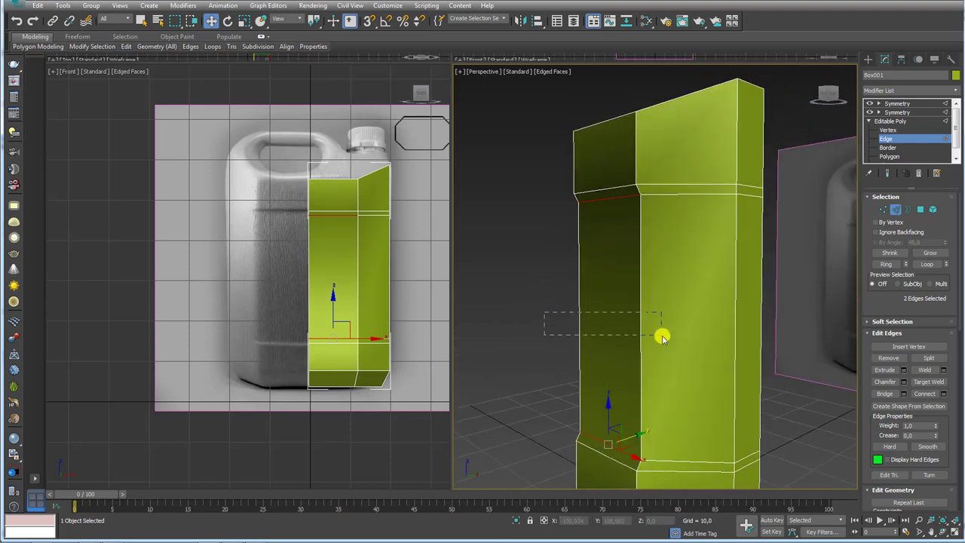
pyautogui.moveTo(662, 338); pyautogui.dragTo(662, 337)
# Scale the selected edges about 103% taller and slant the shoulder and base loops diagonally.
pyautogui.press('r')
pyautogui.moveTo(582, 270); pyautogui.dragTo(584, 270)
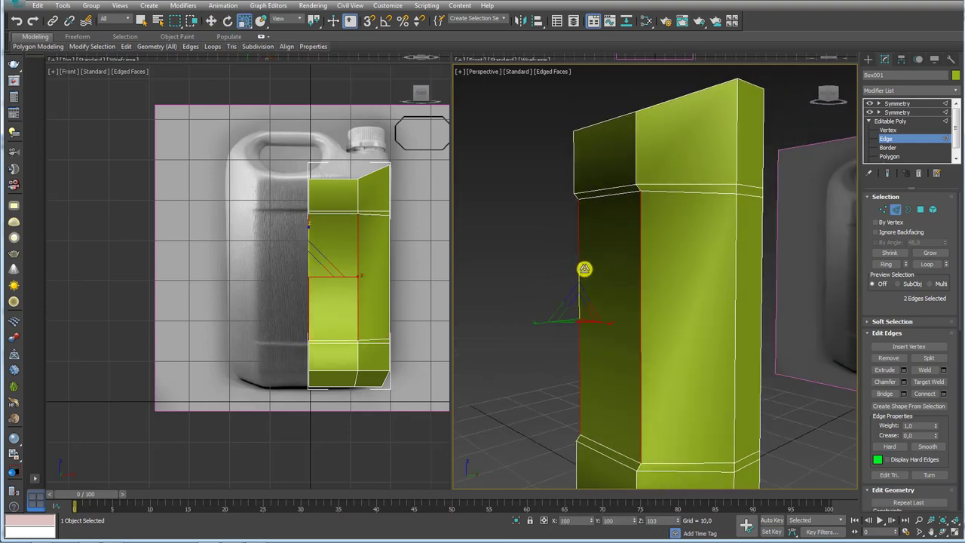
pyautogui.moveTo(583, 269)
pyautogui.keyDown('alt'); pyautogui.mouseDown(button='middle')
pyautogui.moveTo(545, 277)
pyautogui.moveTo(623, 269)
pyautogui.moveTo(599, 273)
pyautogui.mouseUp(button='middle'); pyautogui.keyUp('alt')
pyautogui.moveTo(728, 270)
pyautogui.keyDown('alt'); pyautogui.mouseDown(button='middle')
pyautogui.moveTo(638, 250)
pyautogui.moveTo(701, 272)
pyautogui.moveTo(627, 276)
pyautogui.mouseUp(button='middle'); pyautogui.keyUp('alt')
pyautogui.moveTo(640, 237)
pyautogui.mouseDown()
pyautogui.moveTo(640, 267)
pyautogui.moveTo(642, 259)
pyautogui.mouseUp()
pyautogui.moveTo(642, 259)
pyautogui.keyDown('alt'); pyautogui.mouseDown(button='middle')
pyautogui.moveTo(637, 334)
pyautogui.moveTo(667, 195)
pyautogui.mouseUp(button='middle'); pyautogui.keyUp('alt')
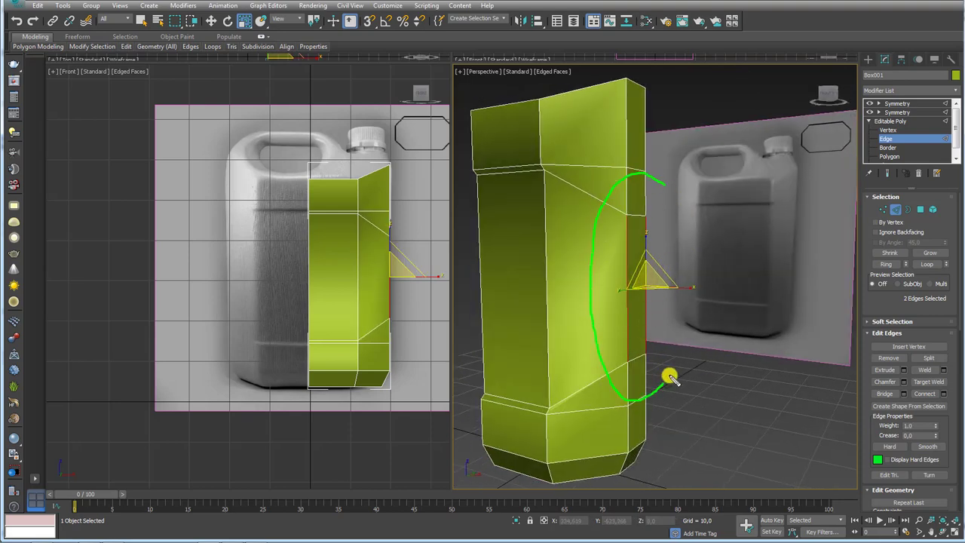
# Show the whole mirrored body from the top Symmetry modifier and orbit to inspect it.
pyautogui.click(896, 112)
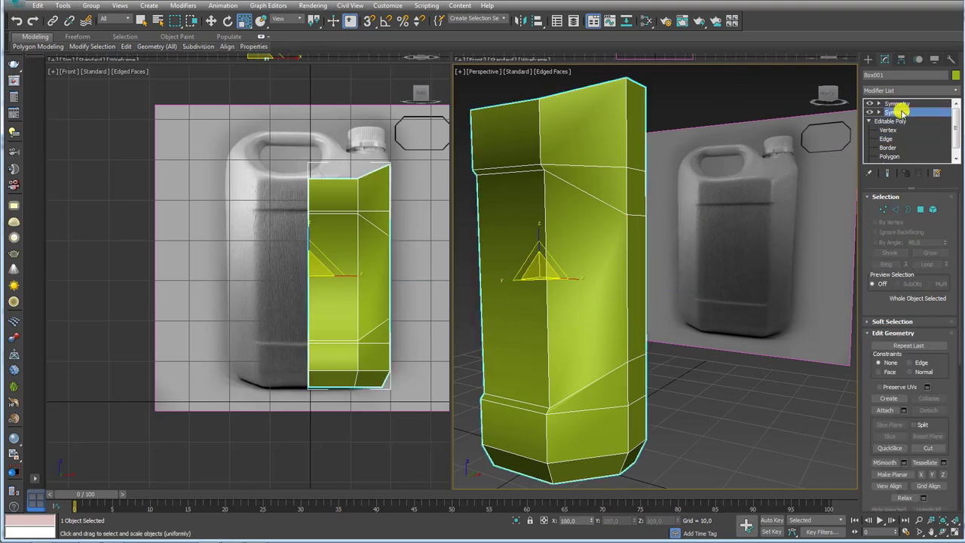
pyautogui.click(898, 103)
pyautogui.moveTo(679, 249)
pyautogui.keyDown('alt'); pyautogui.mouseDown(button='middle')
pyautogui.moveTo(718, 259)
pyautogui.moveTo(625, 295)
pyautogui.moveTo(747, 291)
pyautogui.moveTo(632, 293)
pyautogui.moveTo(642, 313)
pyautogui.moveTo(743, 291)
pyautogui.moveTo(667, 310)
pyautogui.mouseUp(button='middle'); pyautogui.keyUp('alt')
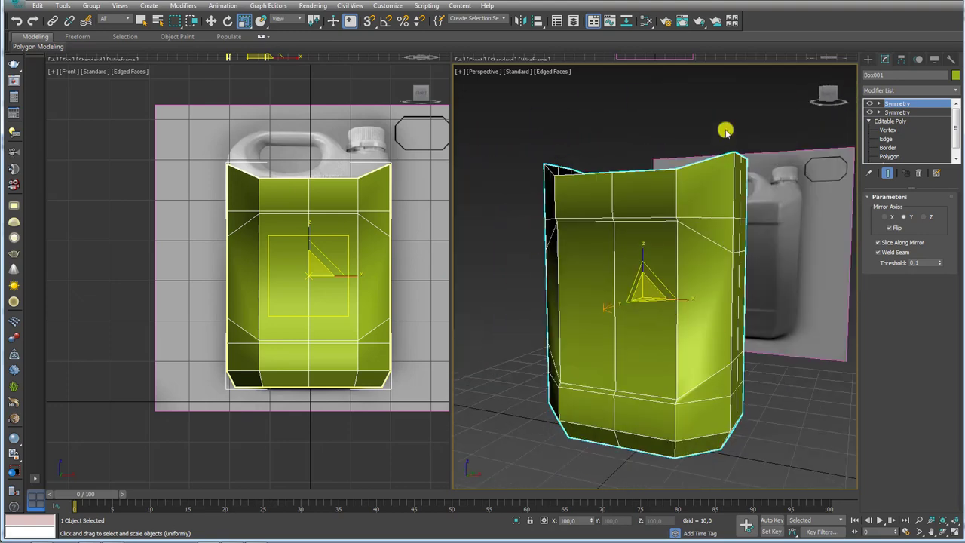
# Back on Editable Poly edges, ring-select vertical edges above and below the body's middle.
pyautogui.keyDown('alt'); pyautogui.moveTo(725, 131); pyautogui.dragTo(758, 226, button='middle'); pyautogui.keyUp('alt')
pyautogui.click(891, 121)
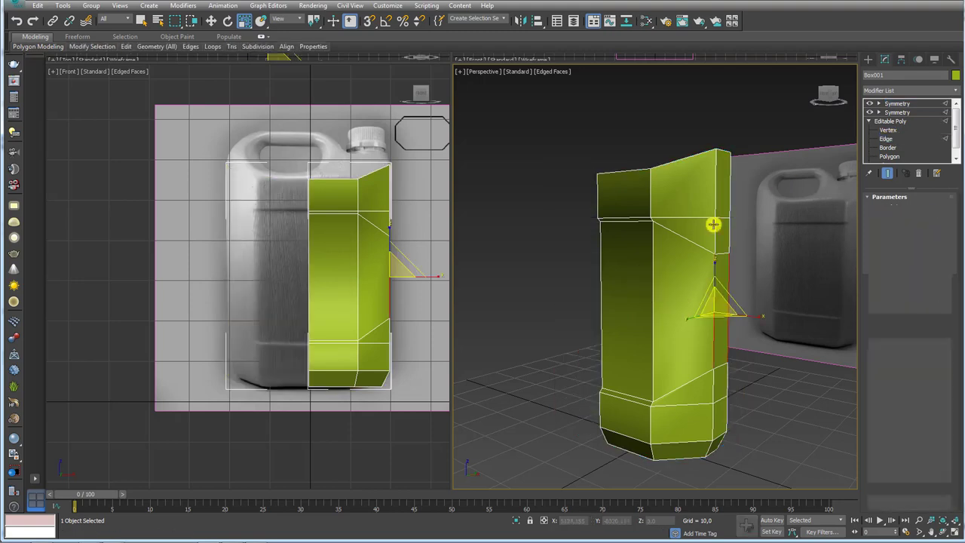
pyautogui.press('2')
pyautogui.click(714, 234)
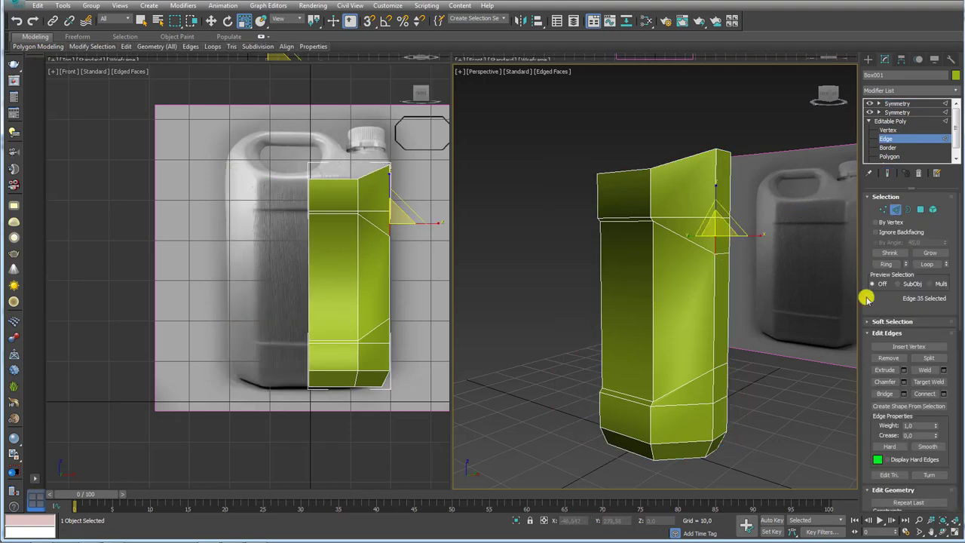
pyautogui.click(887, 264)
pyautogui.click(714, 388)
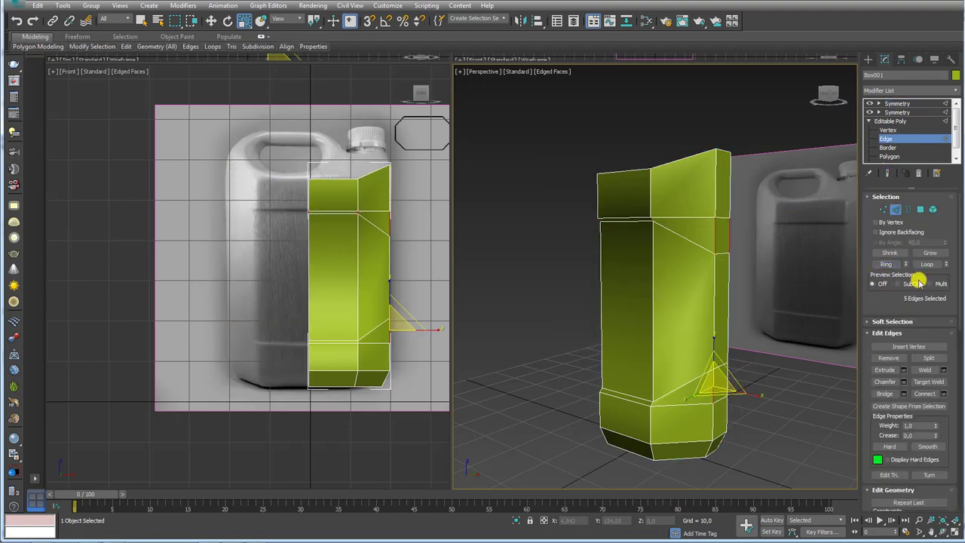
pyautogui.click(887, 264)
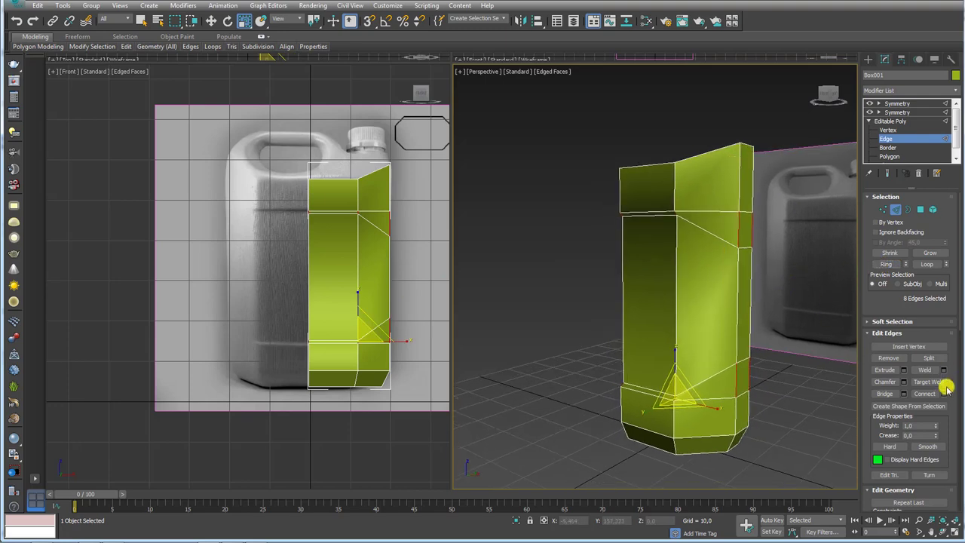
# Try a chamfer on the rings, cancel it, and preview connecting edge loops instead.
pyautogui.click(903, 382)
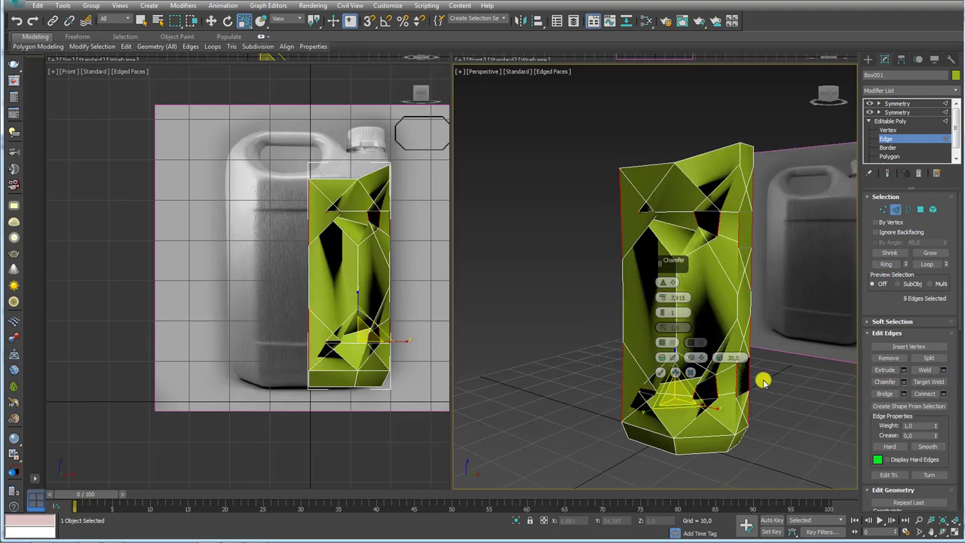
pyautogui.click(690, 372)
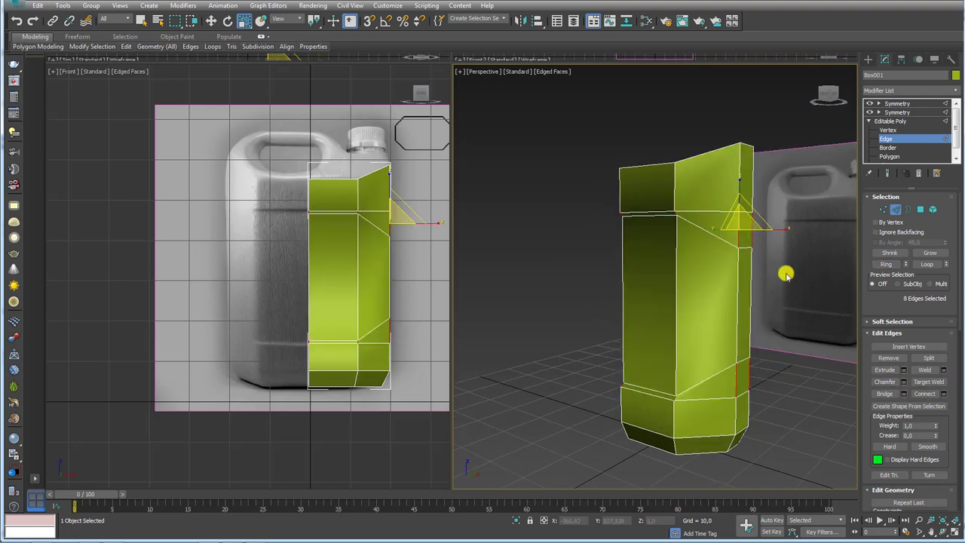
pyautogui.click(943, 393)
pyautogui.scroll(4, 728, 281)
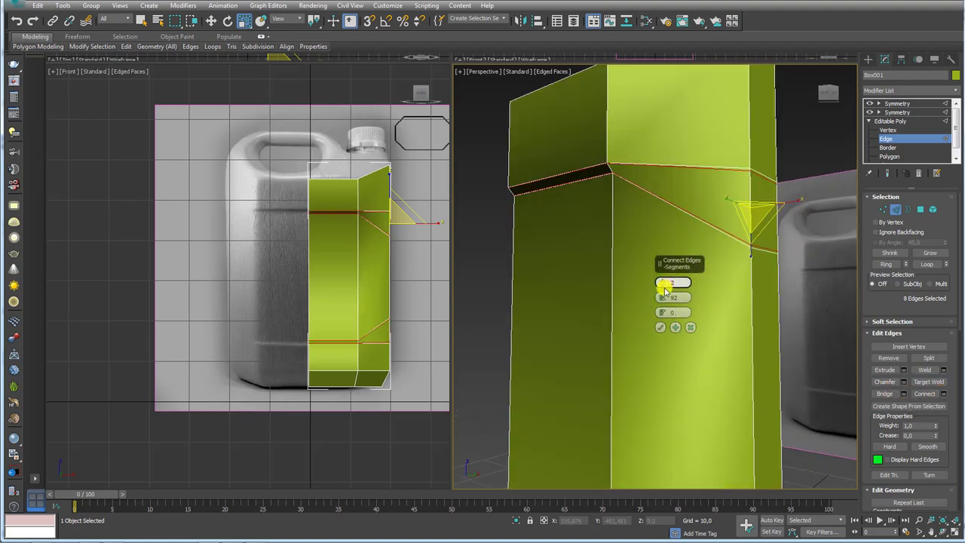
# Pinch the new connecting loops toward the shoulder and base bands and commit them.
pyautogui.moveTo(664, 297); pyautogui.dragTo(667, 416)
pyautogui.click(660, 328)
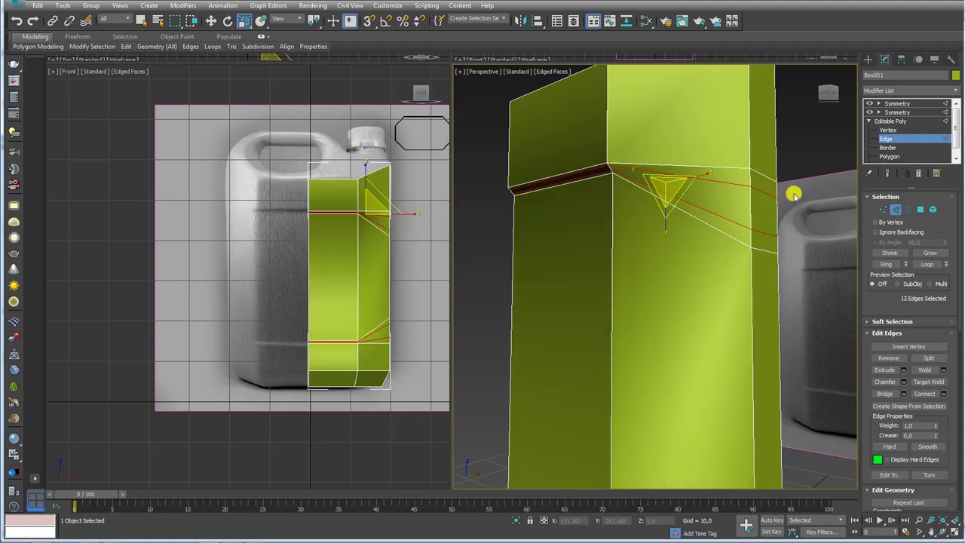
pyautogui.scroll(-4, 646, 183)
pyautogui.scroll(-3, 646, 183)
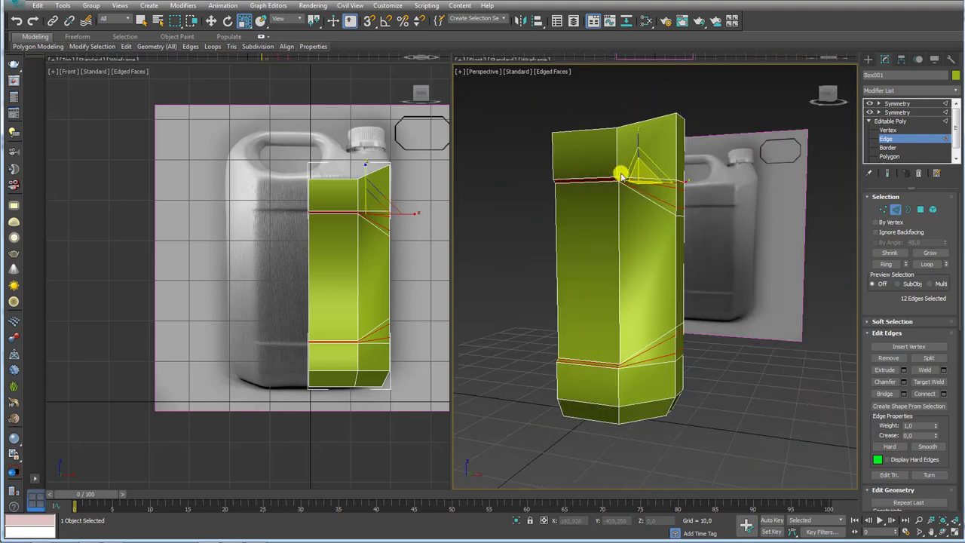
# Ring-select the top and bottom section edges and connect them with new horizontal loops.
pyautogui.click(616, 168)
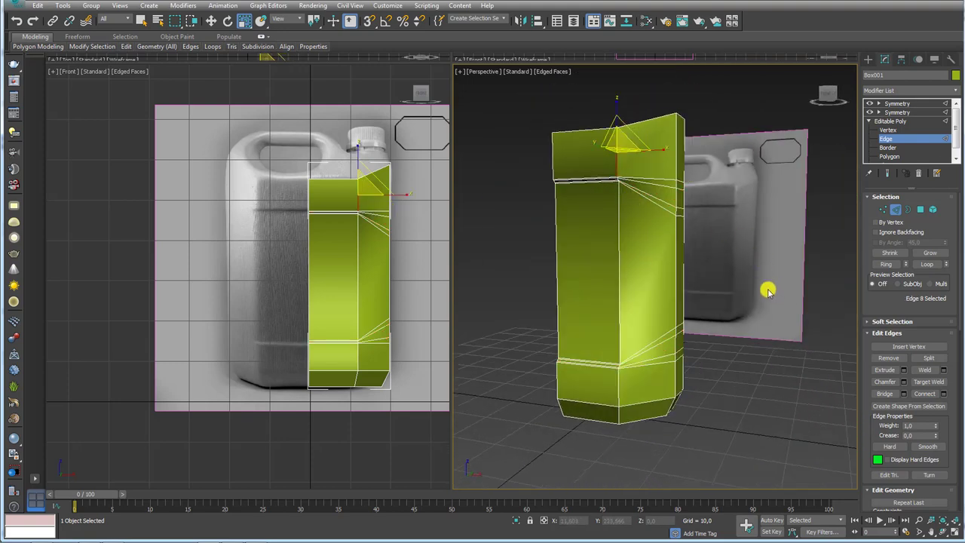
pyautogui.moveTo(703, 195)
pyautogui.keyDown('alt'); pyautogui.mouseDown(button='middle')
pyautogui.moveTo(717, 233)
pyautogui.moveTo(675, 233)
pyautogui.mouseUp(button='middle'); pyautogui.keyUp('alt')
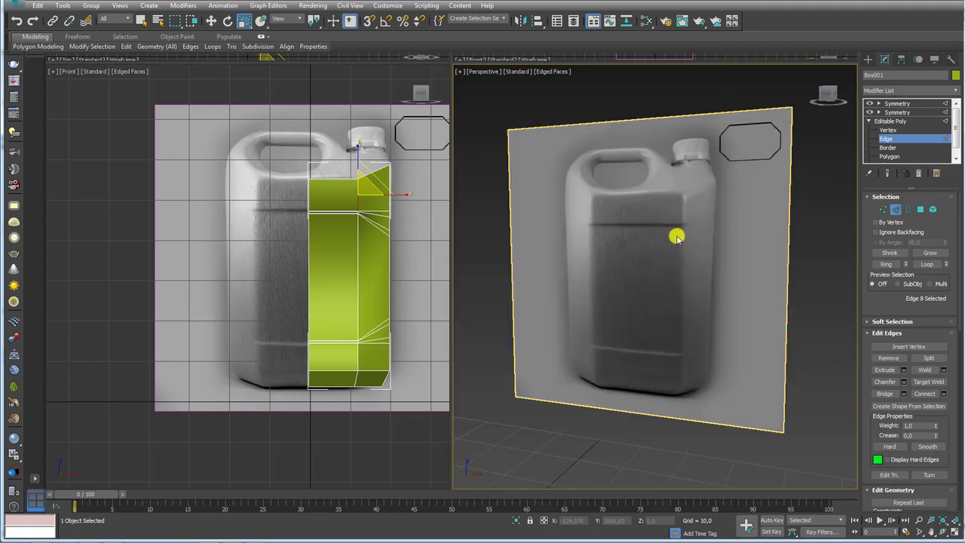
pyautogui.scroll(5, 628, 221)
pyautogui.moveTo(498, 212); pyautogui.dragTo(664, 213)
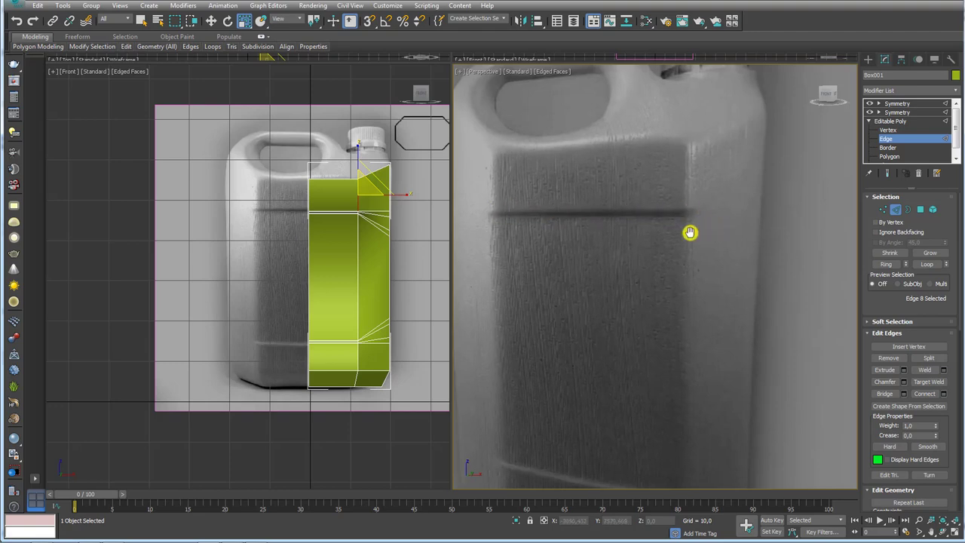
pyautogui.keyDown('alt'); pyautogui.moveTo(552, 211); pyautogui.dragTo(637, 185, button='middle'); pyautogui.keyUp('alt')
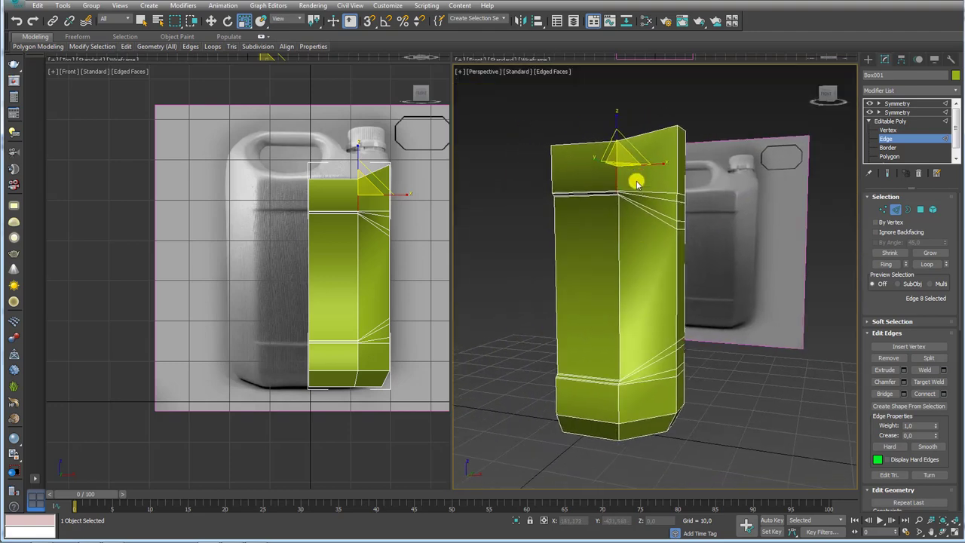
pyautogui.click(618, 396)
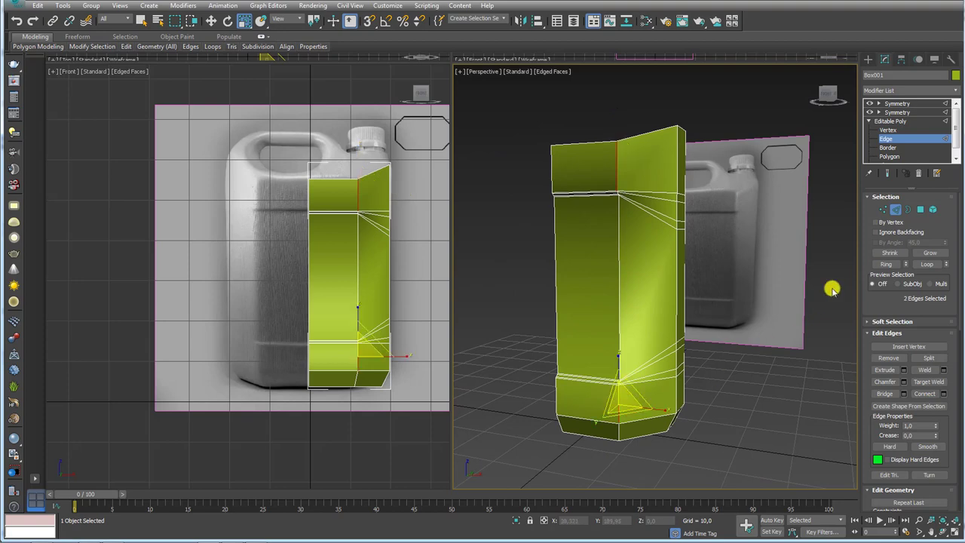
pyautogui.click(890, 263)
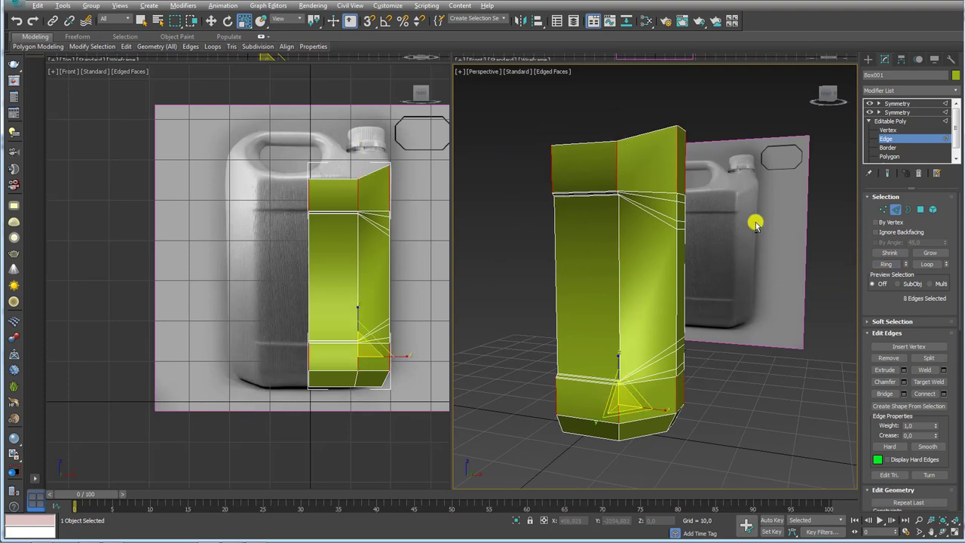
pyautogui.keyDown('alt'); pyautogui.moveTo(755, 224); pyautogui.dragTo(634, 215, button='middle'); pyautogui.keyUp('alt')
pyautogui.doubleClick(618, 203)
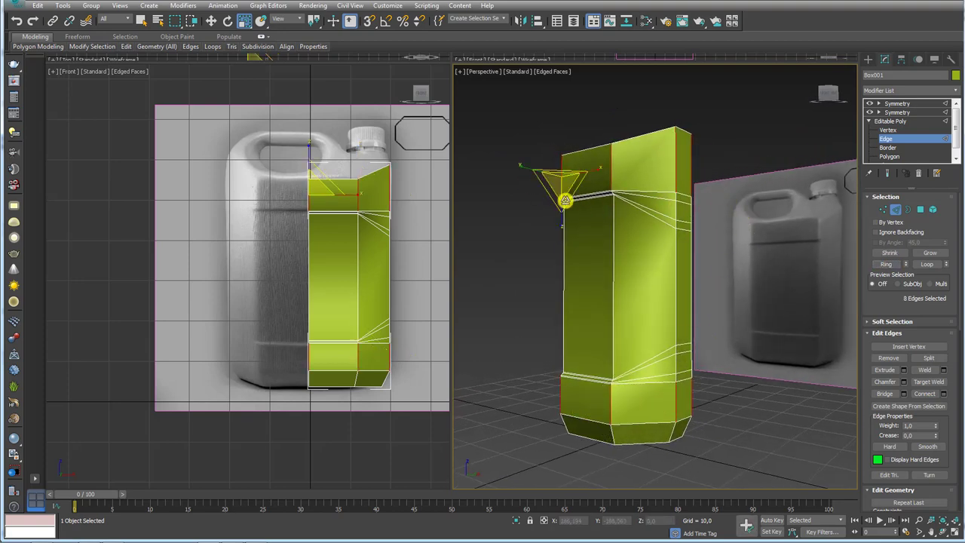
pyautogui.click(945, 395)
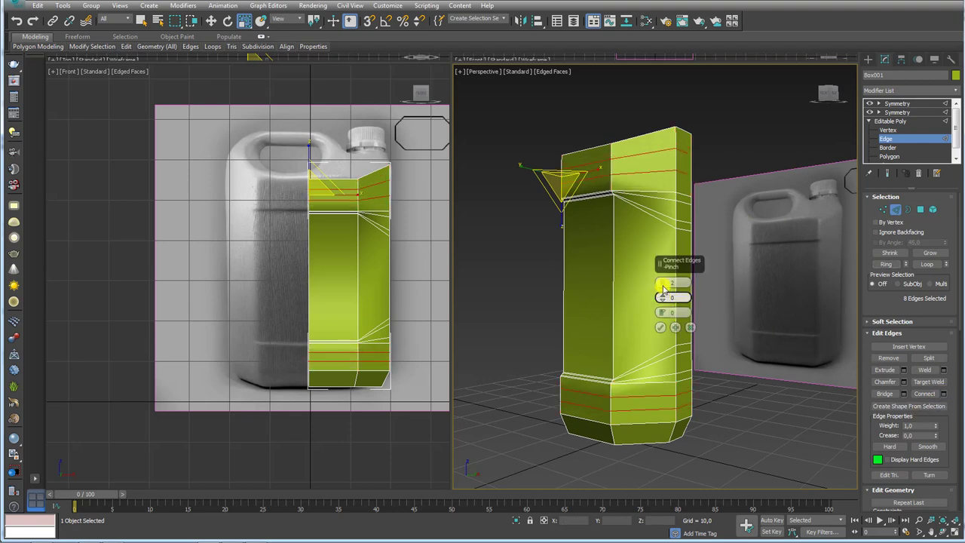
pyautogui.click(660, 327)
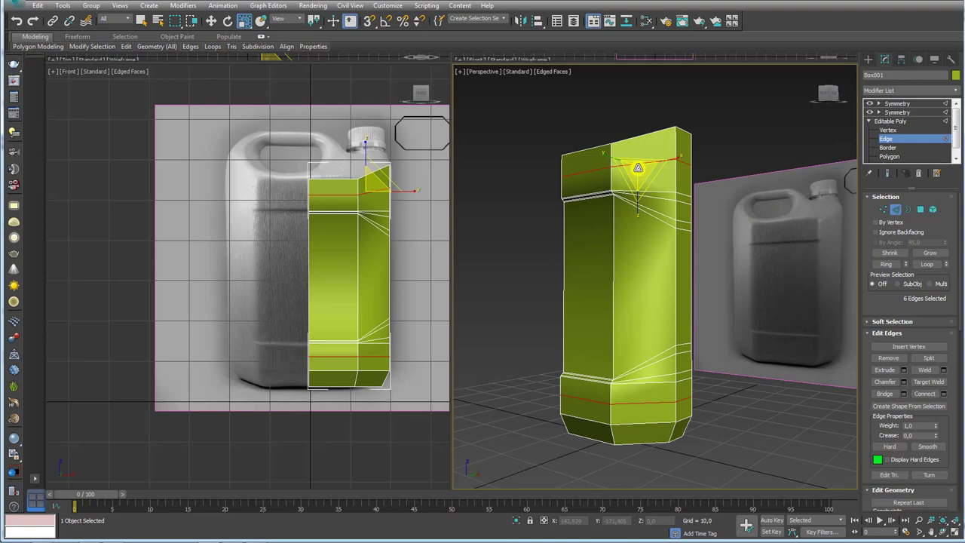
# Pick a top-band edge and turn on Edge constraint so moved edges slide.
pyautogui.click(644, 172)
pyautogui.moveTo(880, 309)
pyautogui.mouseDown()
pyautogui.moveTo(850, 227)
pyautogui.moveTo(831, 211)
pyautogui.mouseUp()
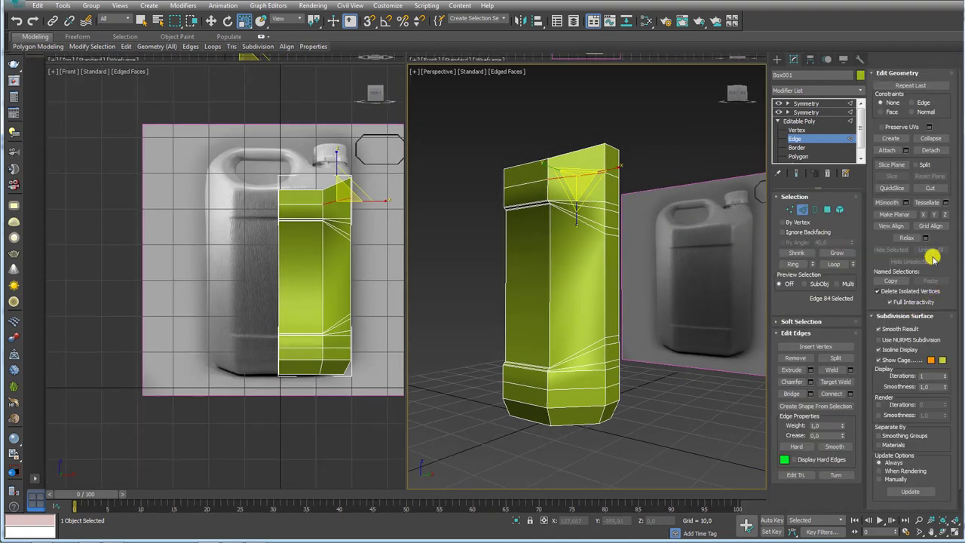
pyautogui.click(921, 103)
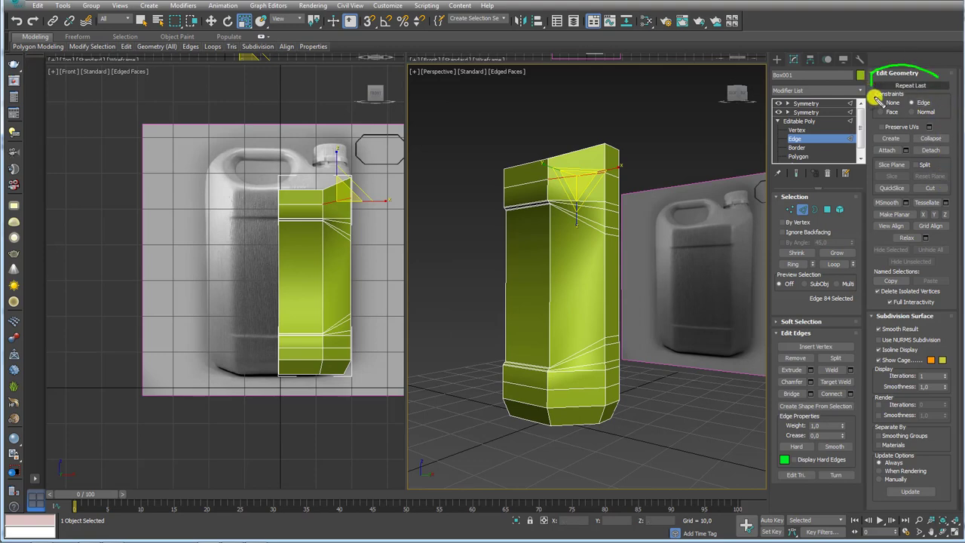
pyautogui.scroll(3, 635, 195)
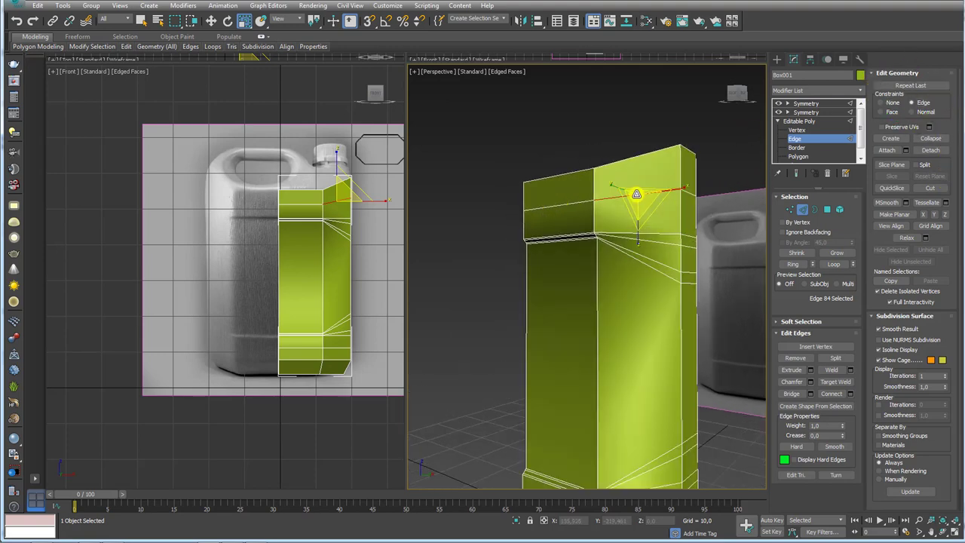
# Slide the upper band loop up and the base band loop slightly lower, then show the mirrored body.
pyautogui.doubleClick(631, 235)
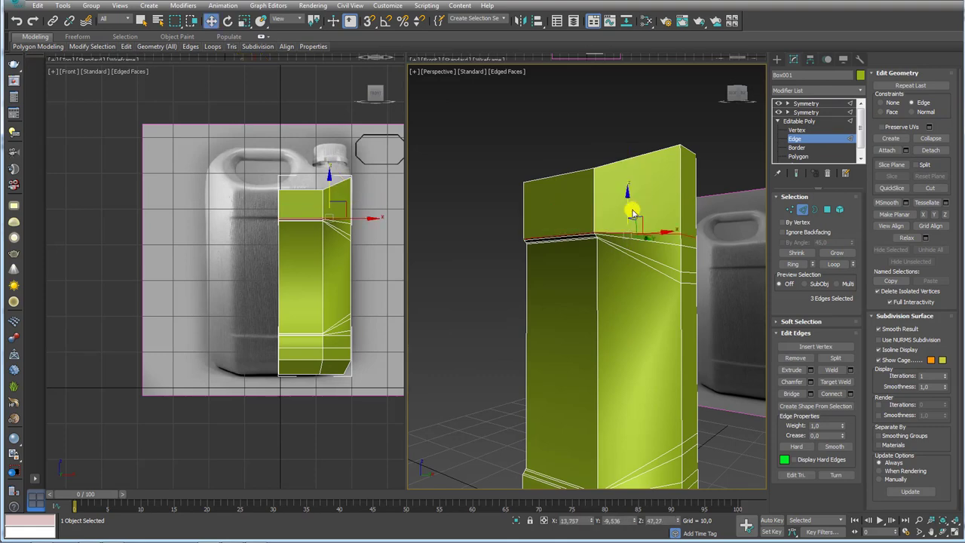
pyautogui.moveTo(632, 214); pyautogui.dragTo(628, 203)
pyautogui.keyDown('alt'); pyautogui.moveTo(632, 203); pyautogui.dragTo(609, 333, button='middle'); pyautogui.keyUp('alt')
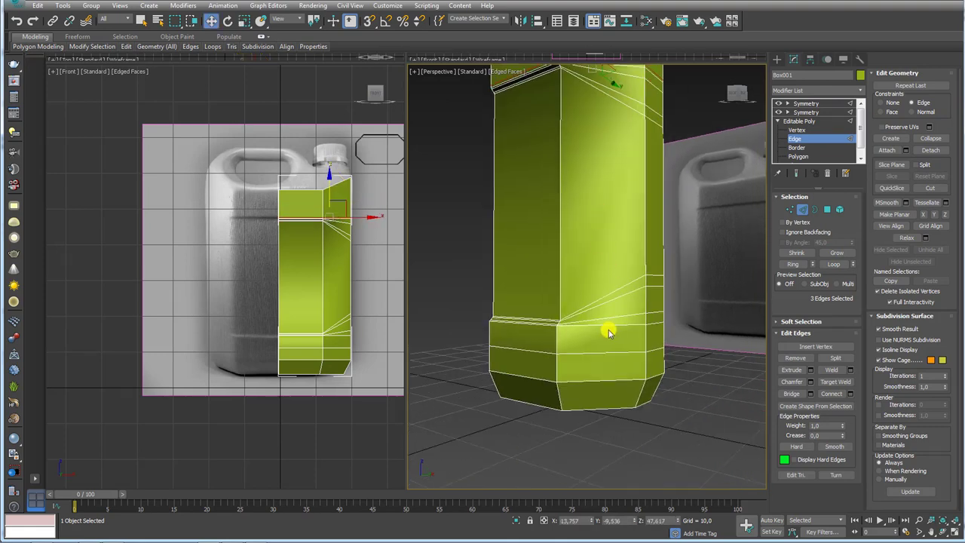
pyautogui.doubleClick(596, 328)
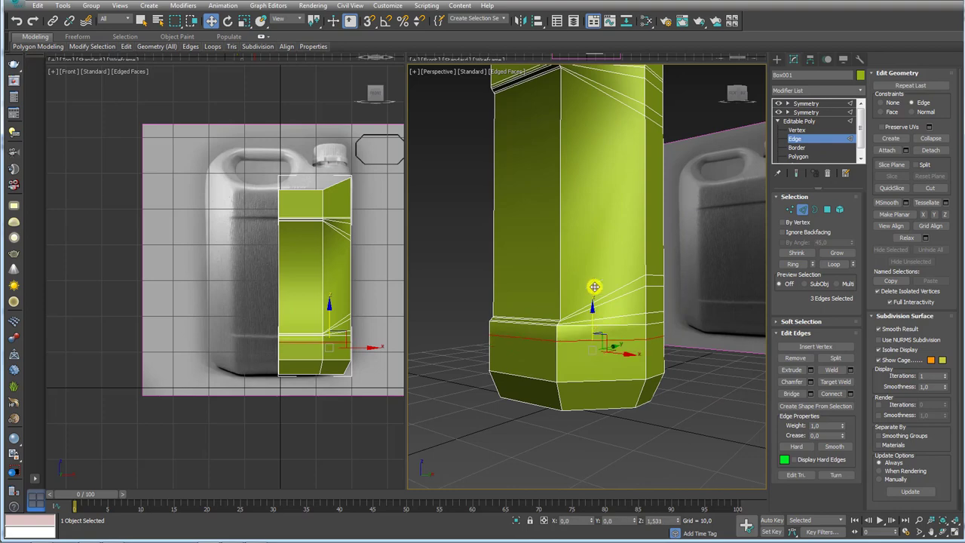
pyautogui.moveTo(593, 290); pyautogui.dragTo(593, 295)
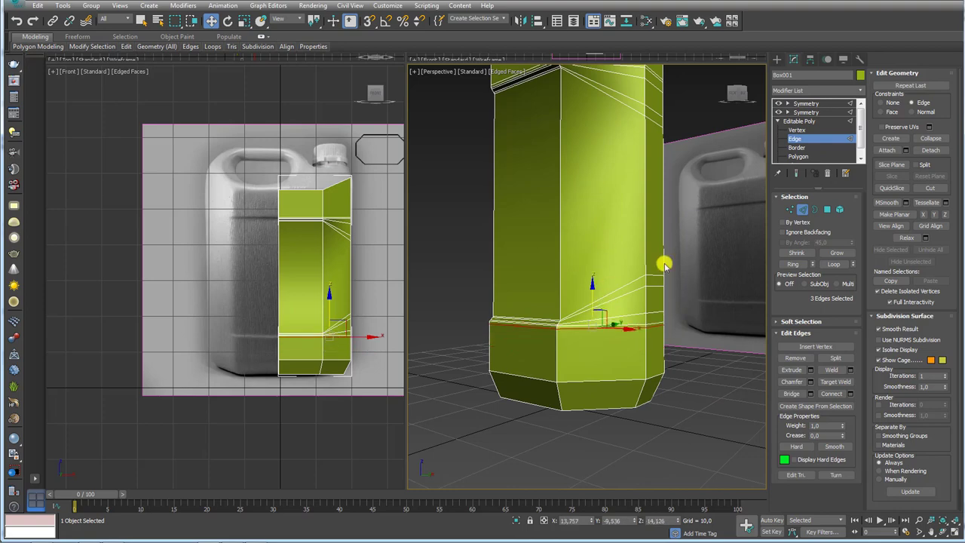
pyautogui.click(806, 113)
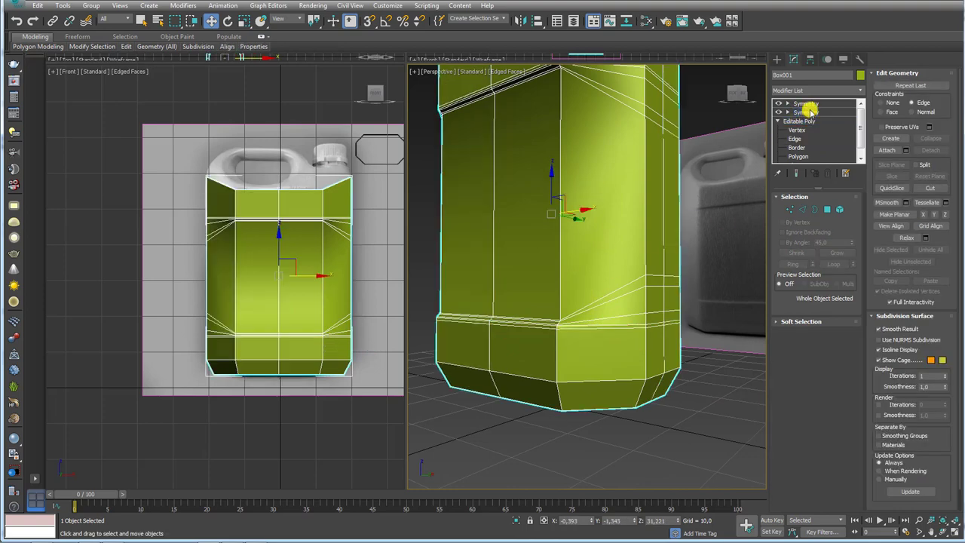
# Add a TurboSmooth modifier on top of the mirrored body with Iterations set to 2.
pyautogui.click(838, 103)
pyautogui.click(861, 91)
pyautogui.moveTo(862, 119); pyautogui.dragTo(862, 422)
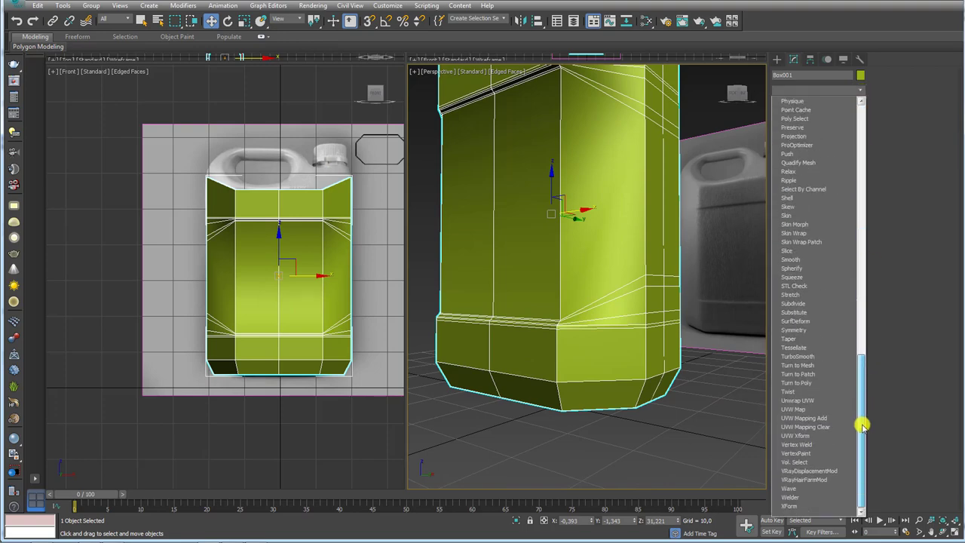
pyautogui.click(813, 359)
pyautogui.scroll(-3, 565, 294)
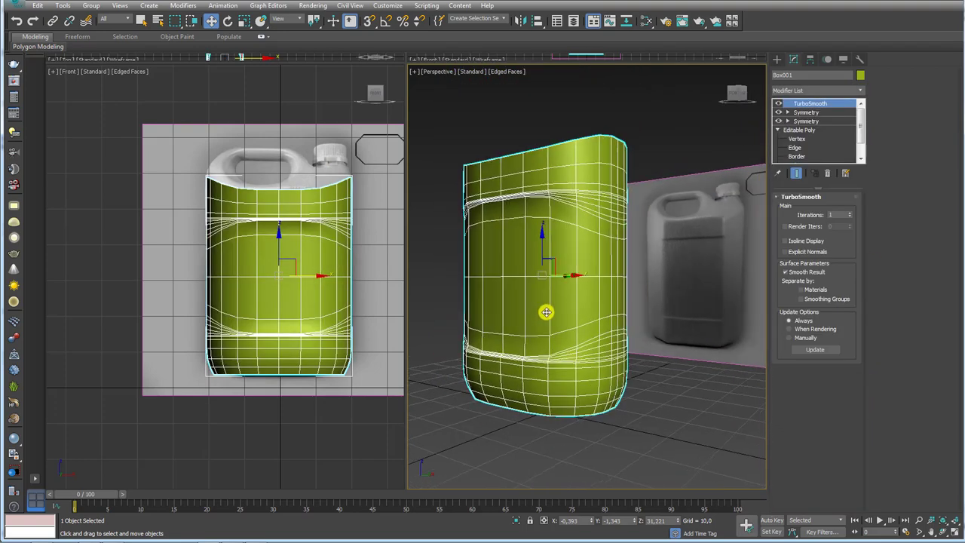
pyautogui.keyDown('alt'); pyautogui.moveTo(547, 312); pyautogui.dragTo(628, 246, button='middle'); pyautogui.keyUp('alt')
pyautogui.click(850, 213)
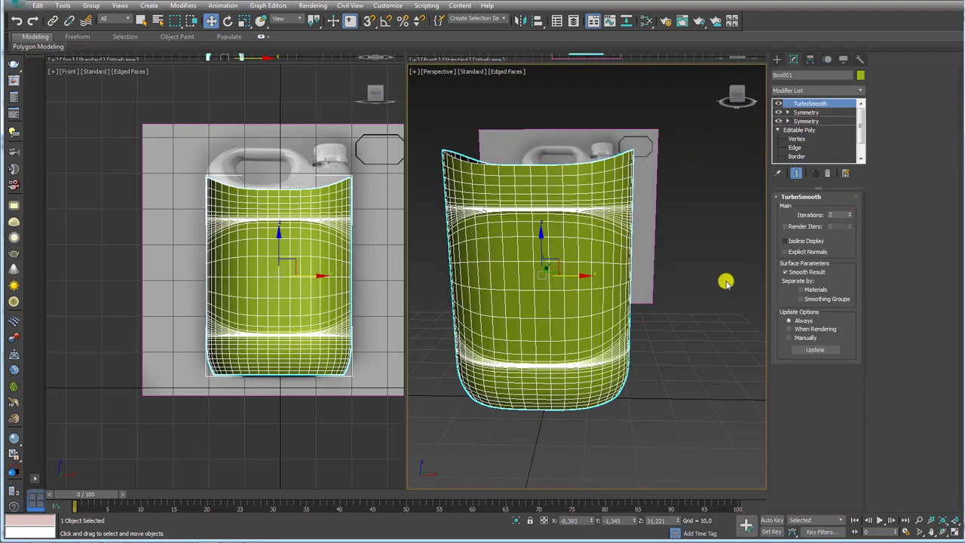
# Inspect the smoothed body shaded without wire edges, then return to Editable Poly edge editing.
pyautogui.moveTo(626, 341)
pyautogui.keyDown('alt'); pyautogui.mouseDown(button='middle')
pyautogui.moveTo(661, 367)
pyautogui.moveTo(603, 345)
pyautogui.moveTo(627, 355)
pyautogui.mouseUp(button='middle'); pyautogui.keyUp('alt')
pyautogui.press('F4')
pyautogui.moveTo(606, 183)
pyautogui.keyDown('alt'); pyautogui.mouseDown(button='middle')
pyautogui.moveTo(634, 251)
pyautogui.moveTo(611, 255)
pyautogui.moveTo(618, 235)
pyautogui.moveTo(657, 271)
pyautogui.moveTo(571, 269)
pyautogui.moveTo(604, 277)
pyautogui.moveTo(553, 267)
pyautogui.mouseUp(button='middle'); pyautogui.keyUp('alt')
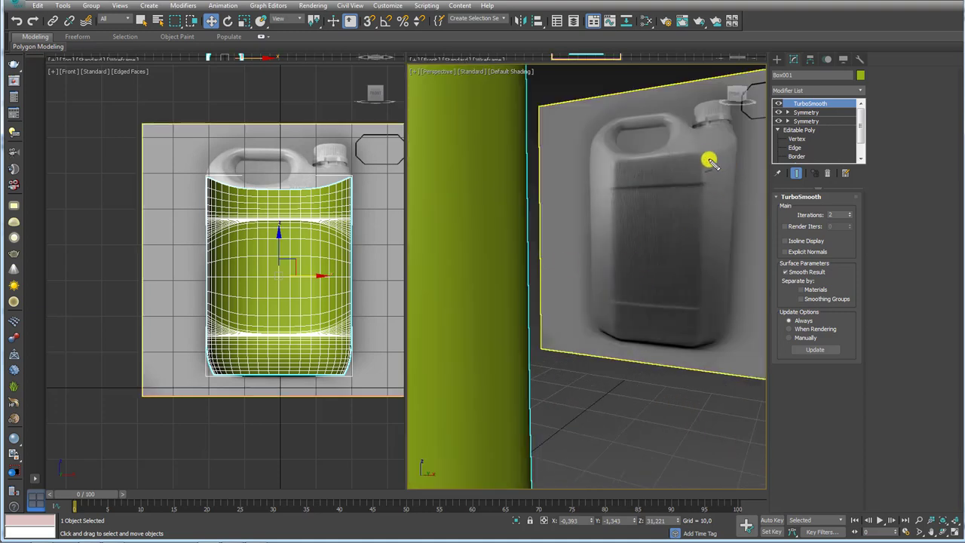
pyautogui.moveTo(701, 210); pyautogui.dragTo(700, 334)
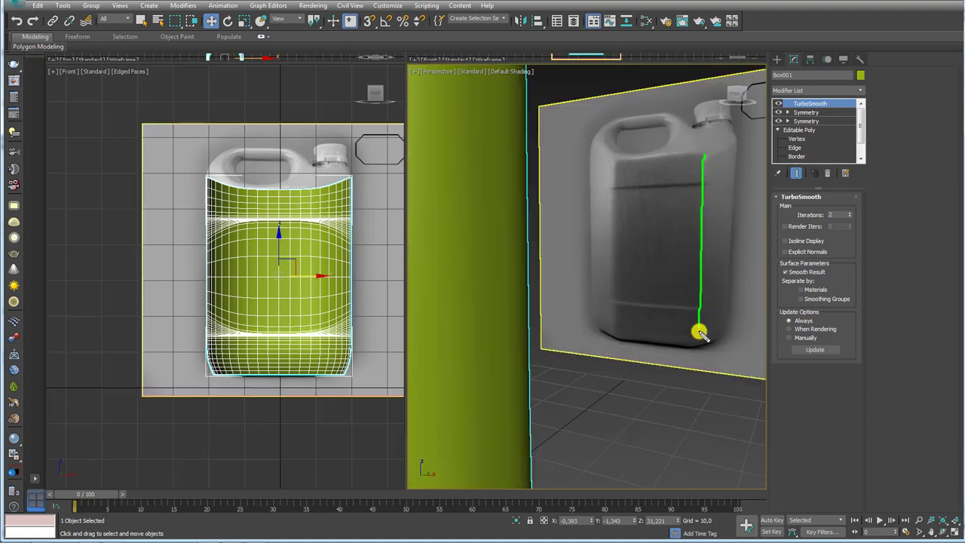
pyautogui.moveTo(617, 169); pyautogui.dragTo(615, 347)
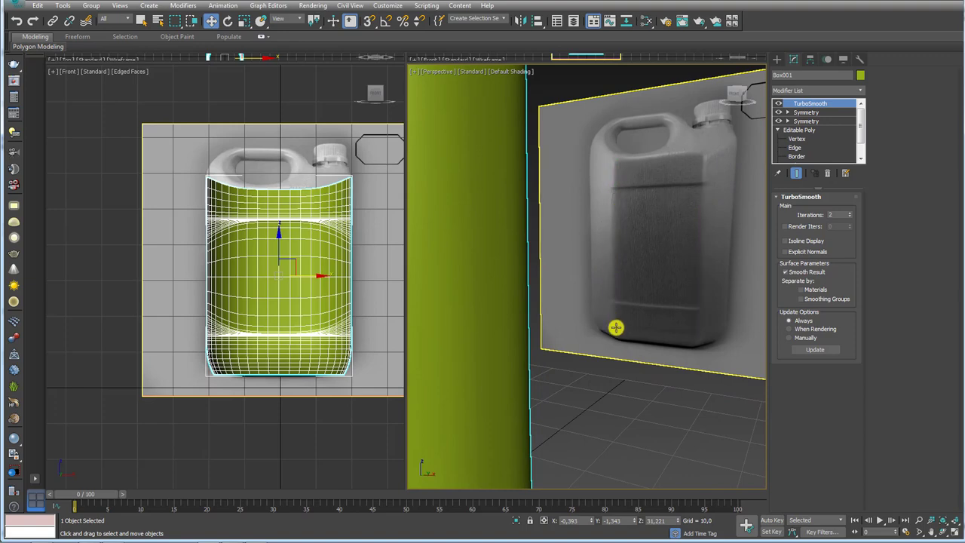
pyautogui.hotkey('shift', 'z')
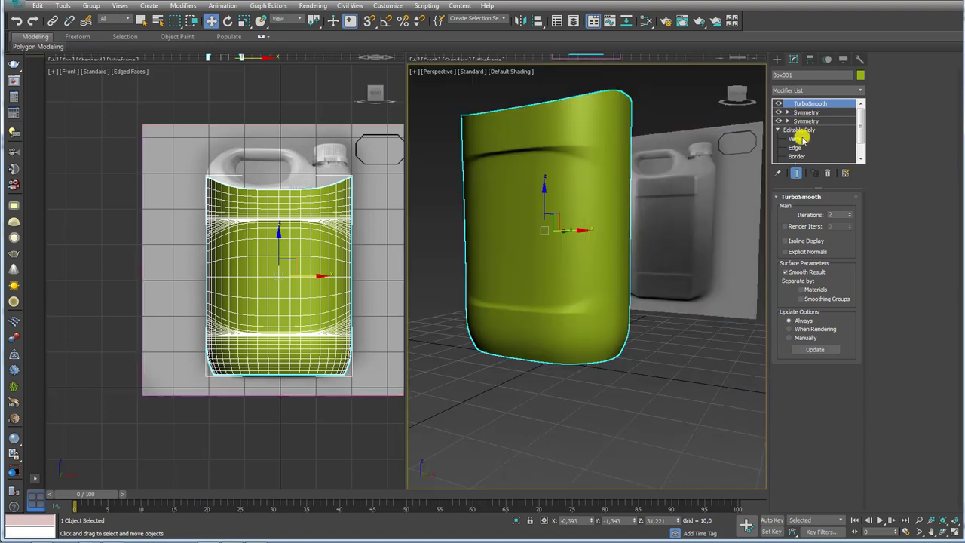
pyautogui.click(798, 148)
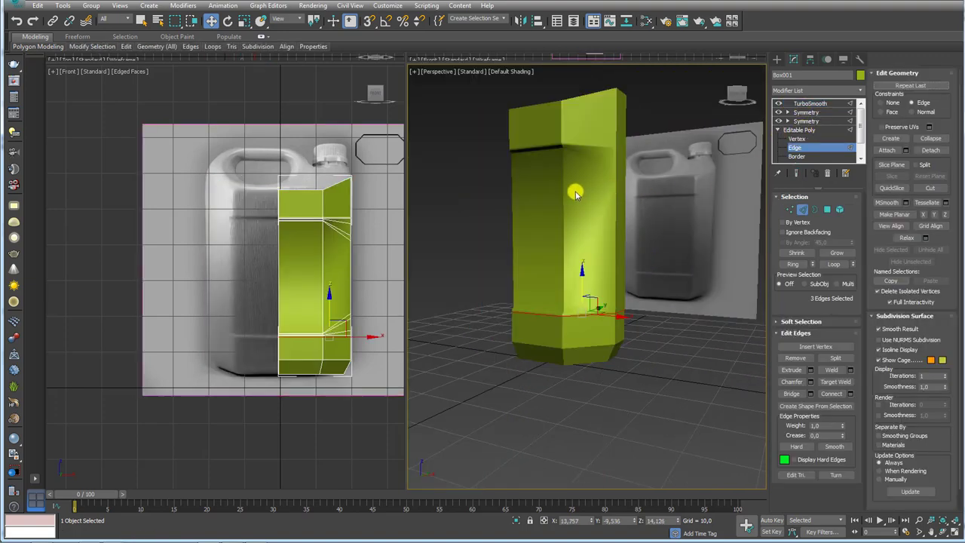
# Show wire edges and select the vertical edge loop along the centre seam.
pyautogui.press('F4')
pyautogui.keyDown('alt'); pyautogui.moveTo(571, 189); pyautogui.dragTo(569, 216, button='middle'); pyautogui.keyUp('alt')
pyautogui.doubleClick(564, 217)
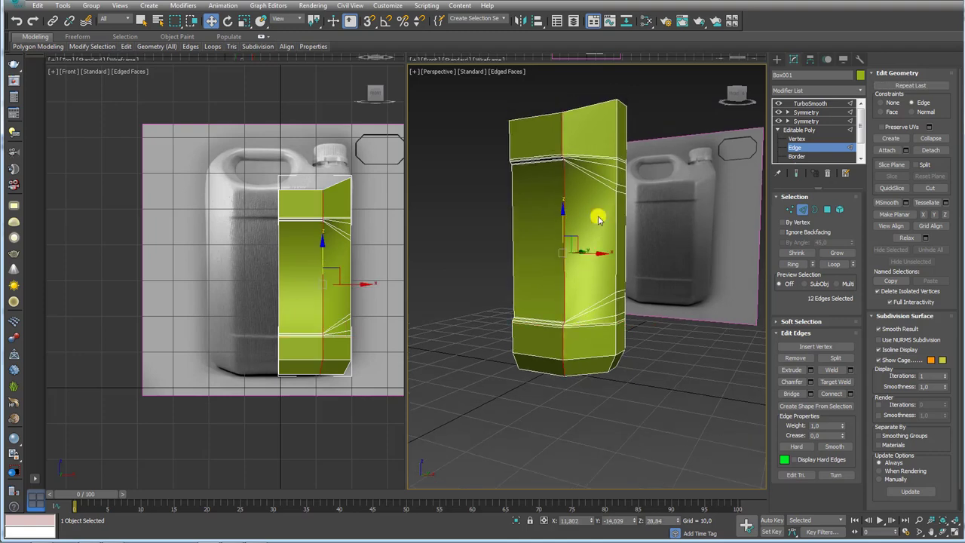
pyautogui.scroll(3, 624, 221)
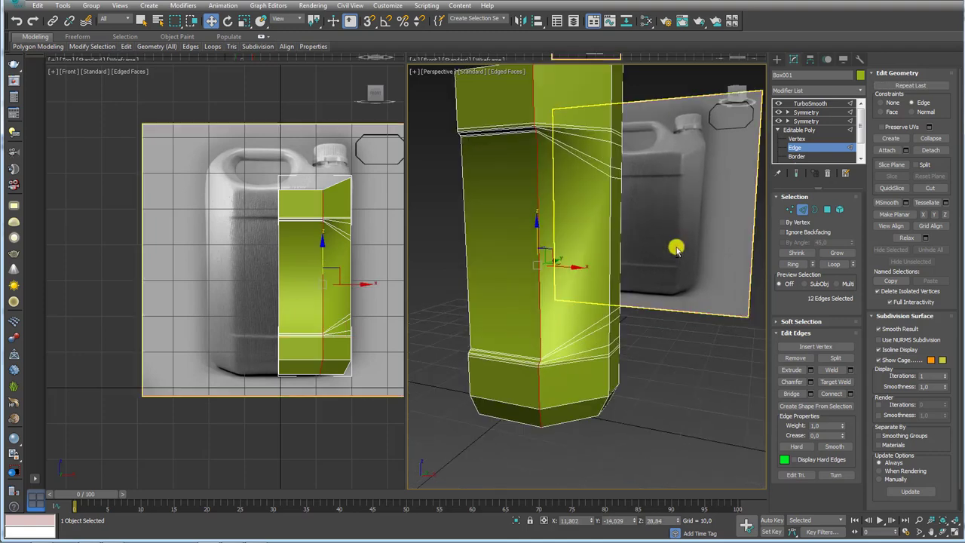
# Chamfer the seam edges with Amount 0.48 and 2 segments.
pyautogui.click(811, 382)
pyautogui.scroll(2, 649, 279)
pyautogui.keyDown('alt'); pyautogui.moveTo(649, 278); pyautogui.dragTo(614, 308, button='middle'); pyautogui.keyUp('alt')
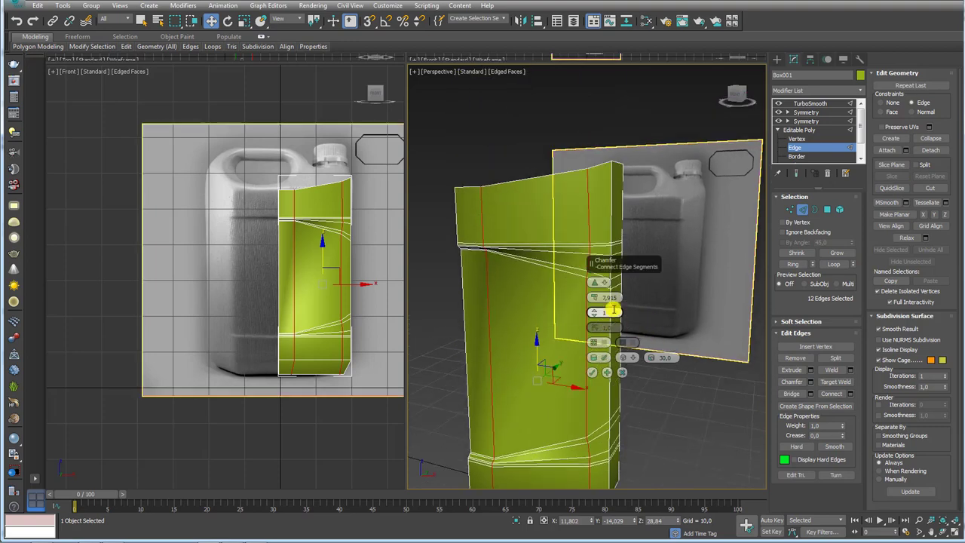
pyautogui.moveTo(600, 302); pyautogui.dragTo(596, 301)
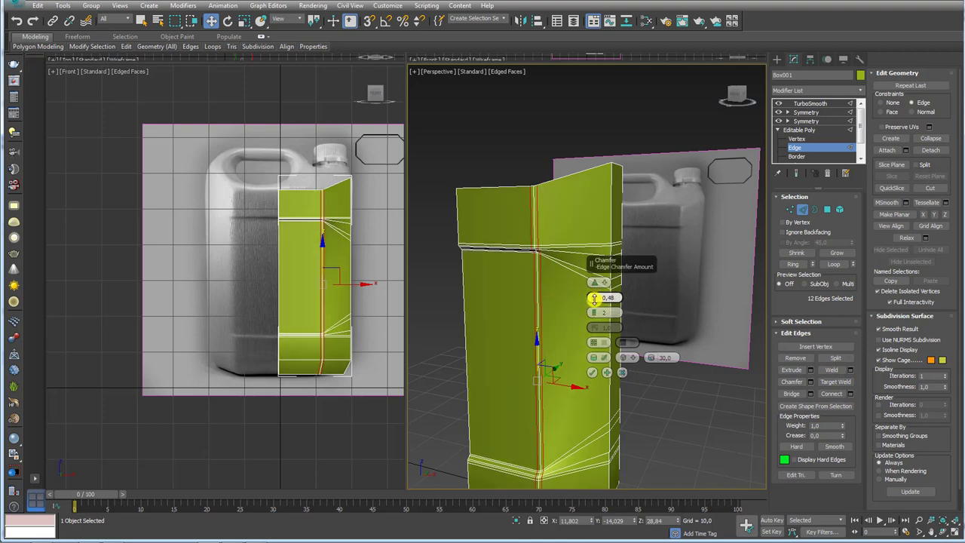
pyautogui.moveTo(595, 298); pyautogui.dragTo(595, 286)
pyautogui.keyDown('alt'); pyautogui.moveTo(553, 264); pyautogui.dragTo(567, 216, button='middle'); pyautogui.keyUp('alt')
pyautogui.scroll(3, 566, 249)
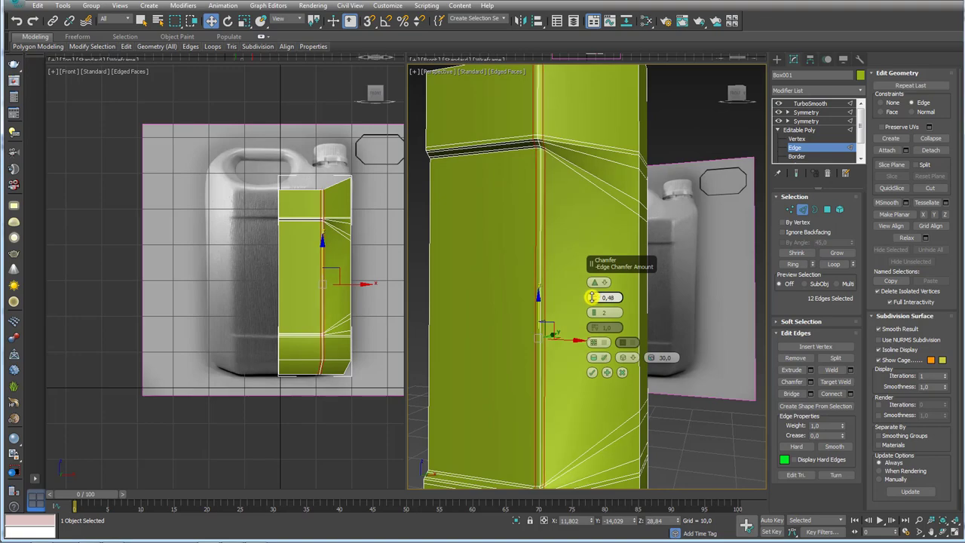
pyautogui.click(595, 375)
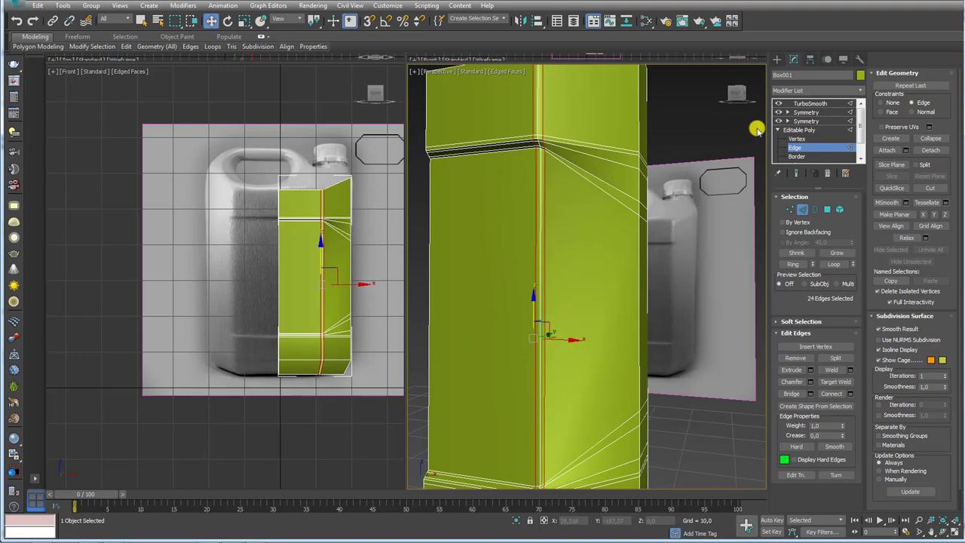
# Step up the modifier stack to view the chamfered body with TurboSmooth applied.
pyautogui.click(803, 121)
pyautogui.click(809, 113)
pyautogui.click(805, 103)
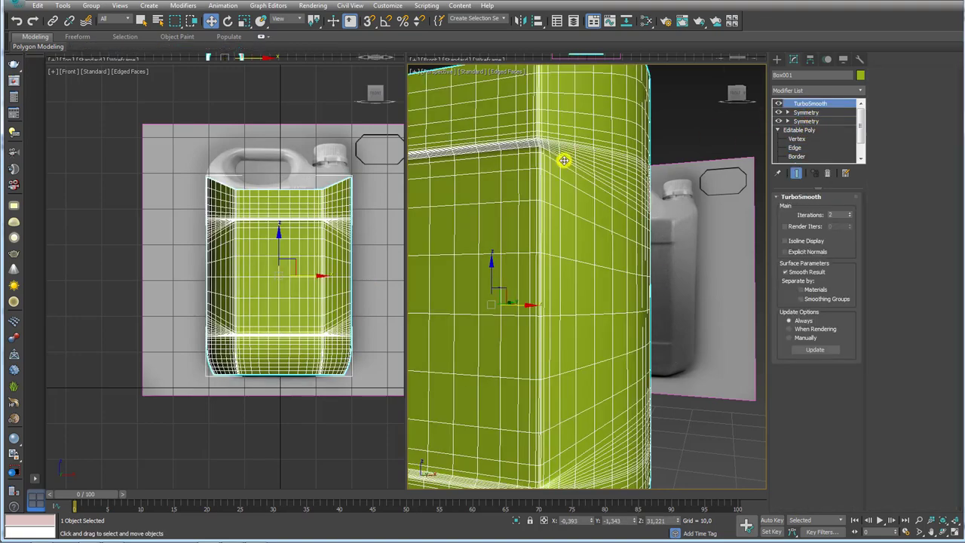
# Orbit the plainly shaded smoothed body toward the reference photo to compare its corner.
pyautogui.scroll(-5, 573, 174)
pyautogui.moveTo(586, 188)
pyautogui.keyDown('alt'); pyautogui.mouseDown(button='middle')
pyautogui.moveTo(613, 263)
pyautogui.moveTo(645, 267)
pyautogui.moveTo(634, 266)
pyautogui.mouseUp(button='middle'); pyautogui.keyUp('alt')
pyautogui.press('F4')
pyautogui.scroll(3, 682, 333)
pyautogui.moveTo(623, 279)
pyautogui.keyDown('alt'); pyautogui.mouseDown(button='middle')
pyautogui.moveTo(666, 278)
pyautogui.moveTo(642, 280)
pyautogui.moveTo(657, 263)
pyautogui.moveTo(561, 260)
pyautogui.moveTo(664, 237)
pyautogui.moveTo(668, 250)
pyautogui.mouseUp(button='middle'); pyautogui.keyUp('alt')
pyautogui.scroll(5, 668, 251)
pyautogui.scroll(3, 631, 241)
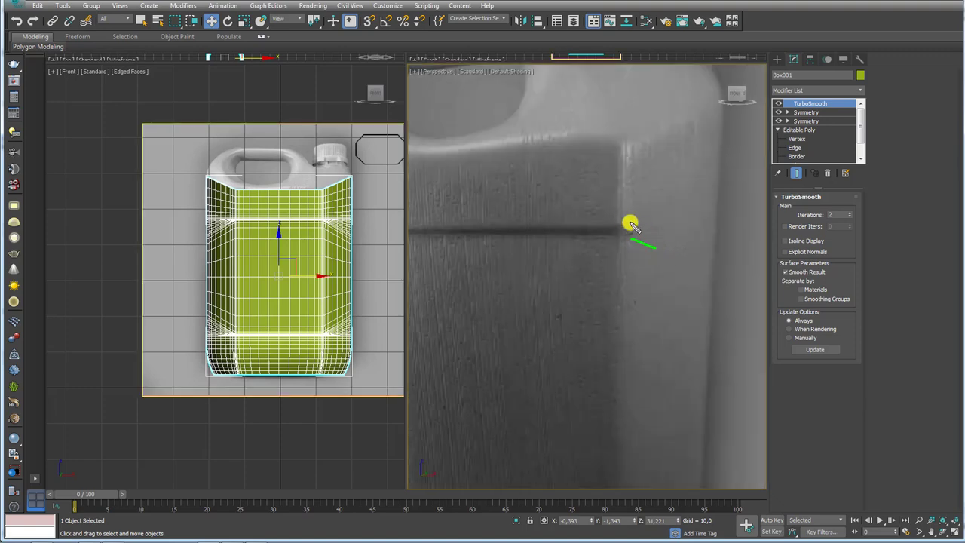
pyautogui.scroll(-5, 560, 241)
# Turn back to the green body, zoom in on it, and show wire edges again.
pyautogui.keyDown('alt'); pyautogui.moveTo(586, 241); pyautogui.dragTo(553, 243, button='middle'); pyautogui.keyUp('alt')
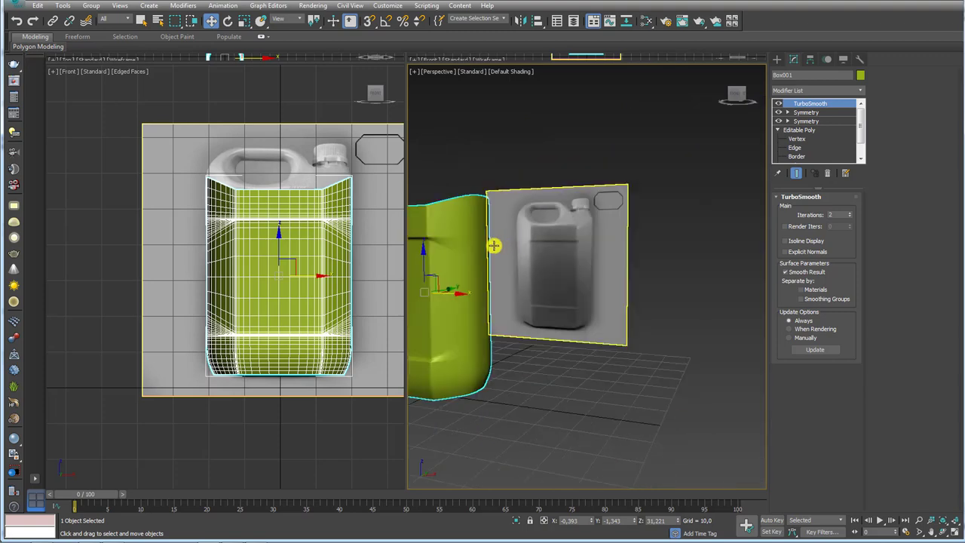
pyautogui.scroll(4, 553, 244)
pyautogui.scroll(2, 682, 238)
pyautogui.scroll(3, 671, 239)
pyautogui.scroll(-2, 636, 239)
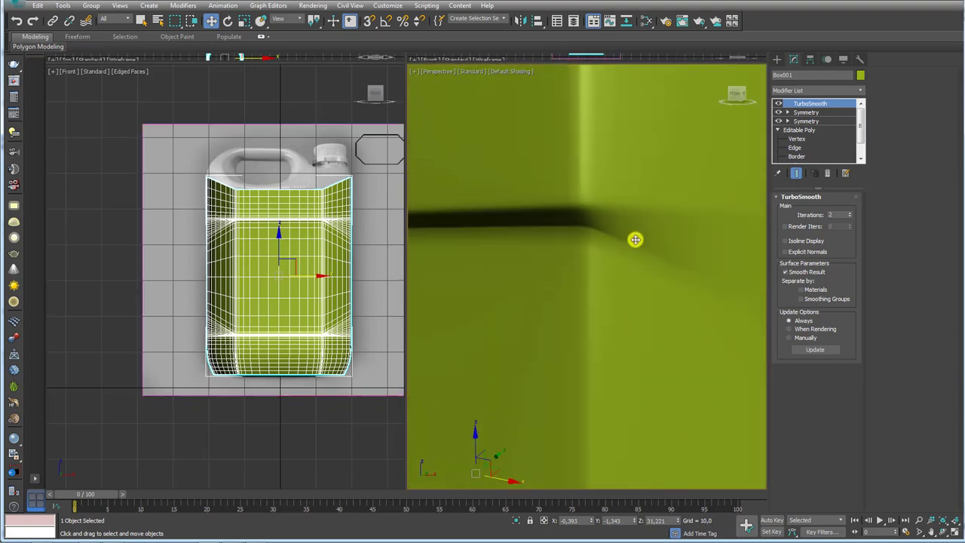
pyautogui.scroll(-1, 612, 240)
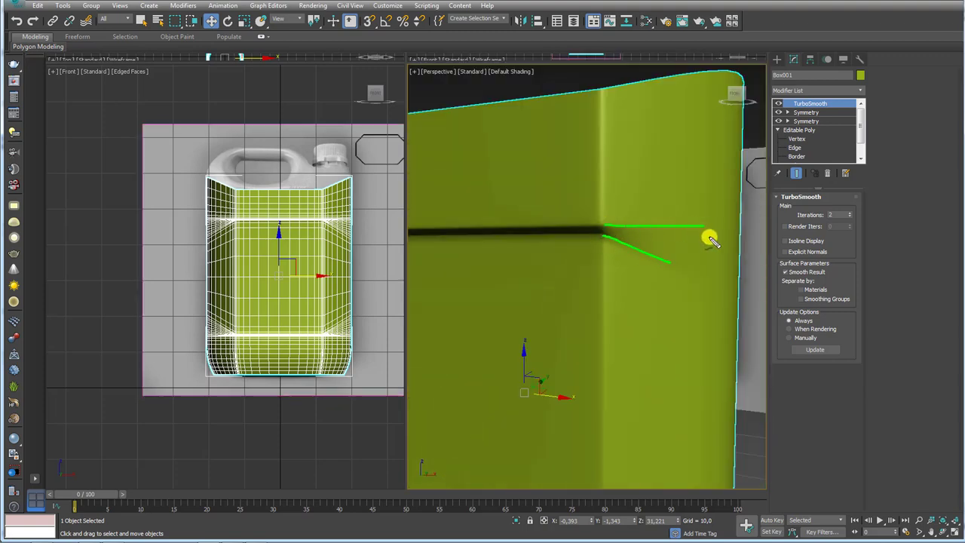
pyautogui.press('F4')
pyautogui.scroll(-2, 610, 236)
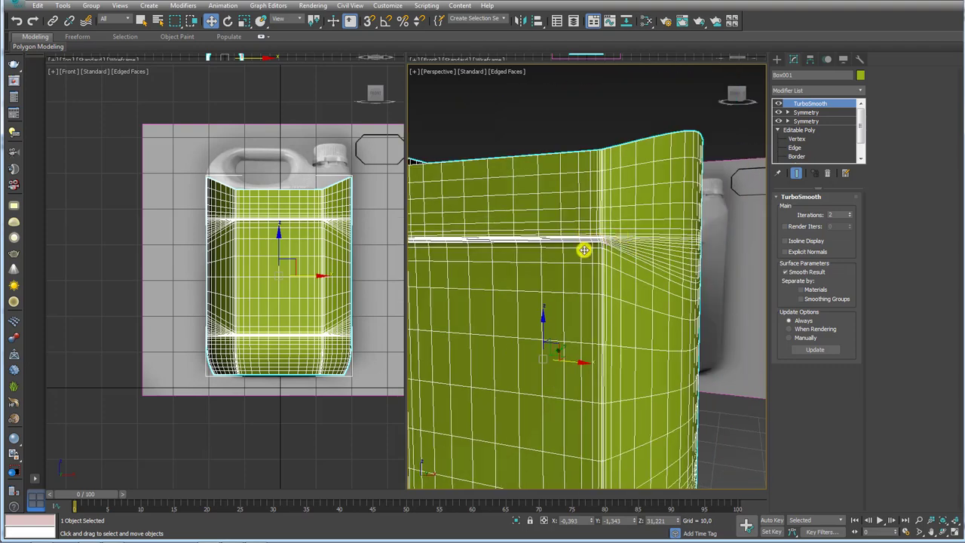
# Return to edge editing and select the horizontal and vertical seam edges at the corner.
pyautogui.press('z')
pyautogui.click(797, 147)
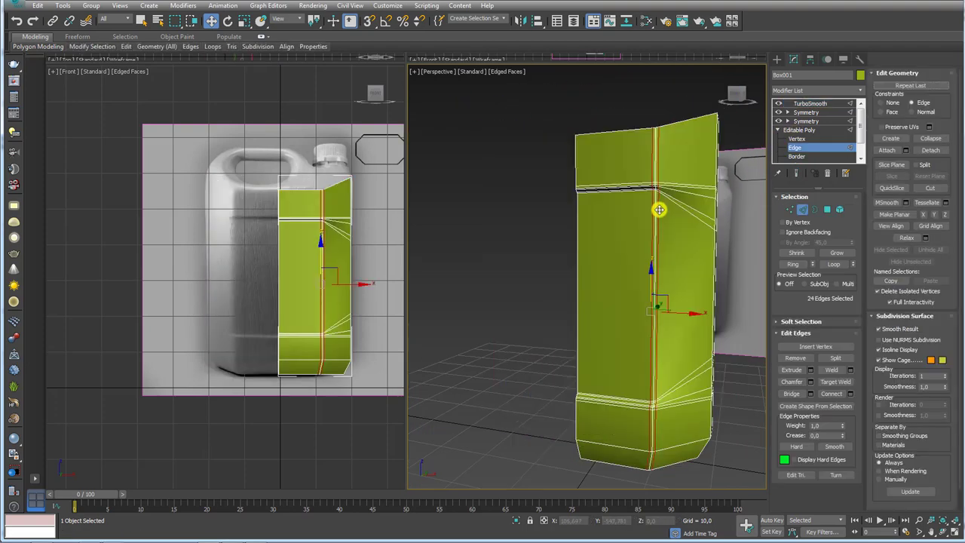
pyautogui.scroll(5, 647, 193)
pyautogui.click(639, 186)
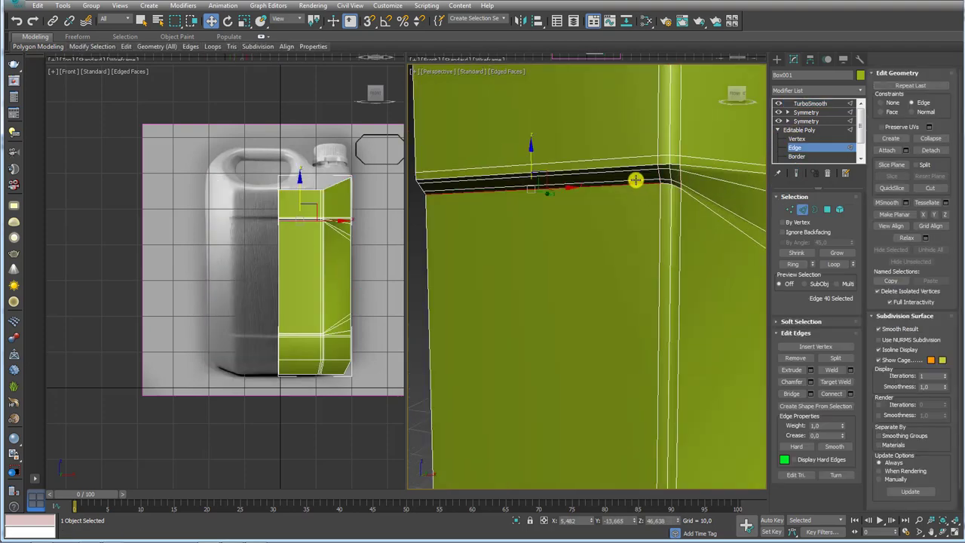
pyautogui.moveTo(649, 196)
pyautogui.keyDown('alt'); pyautogui.mouseDown(button='middle')
pyautogui.moveTo(608, 212)
pyautogui.moveTo(617, 191)
pyautogui.moveTo(670, 224)
pyautogui.moveTo(631, 228)
pyautogui.mouseUp(button='middle'); pyautogui.keyUp('alt')
pyautogui.moveTo(566, 190)
pyautogui.keyDown('alt'); pyautogui.mouseDown(button='middle')
pyautogui.moveTo(575, 189)
pyautogui.moveTo(576, 209)
pyautogui.moveTo(528, 275)
pyautogui.mouseUp(button='middle'); pyautogui.keyUp('alt')
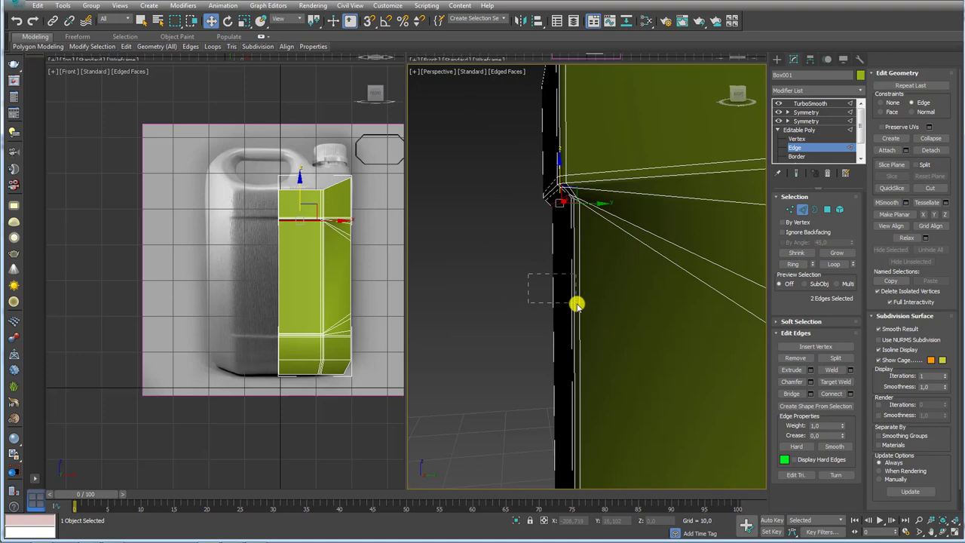
pyautogui.moveTo(576, 304); pyautogui.dragTo(566, 297)
pyautogui.keyDown('alt'); pyautogui.moveTo(566, 297); pyautogui.dragTo(551, 295, button='middle'); pyautogui.keyUp('alt')
pyautogui.moveTo(517, 305); pyautogui.dragTo(583, 339)
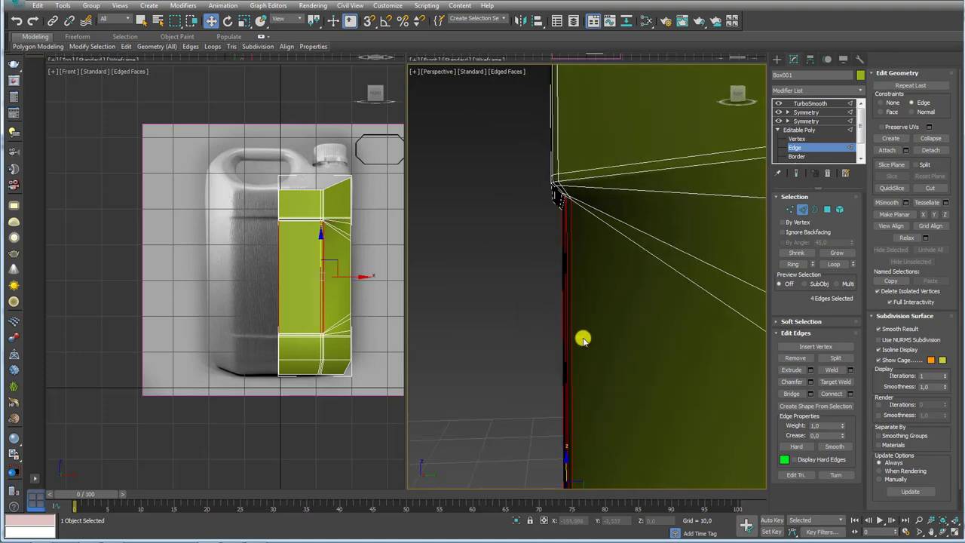
pyautogui.press('z')
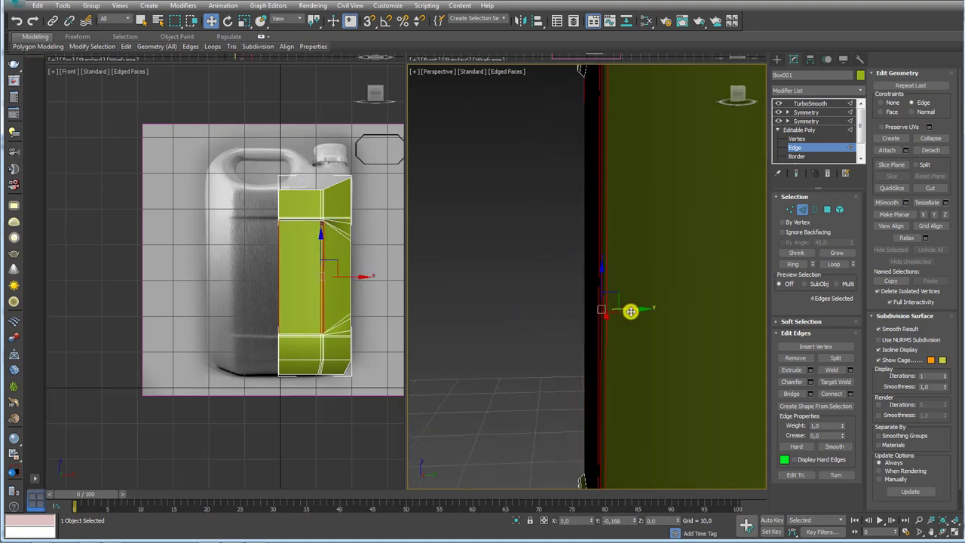
# Add the diagonal top-corner edges until seven are selected, then go to Left view at Vertex level.
pyautogui.moveTo(620, 190); pyautogui.dragTo(599, 302, button='middle')
pyautogui.moveTo(583, 146); pyautogui.dragTo(611, 194, button='middle')
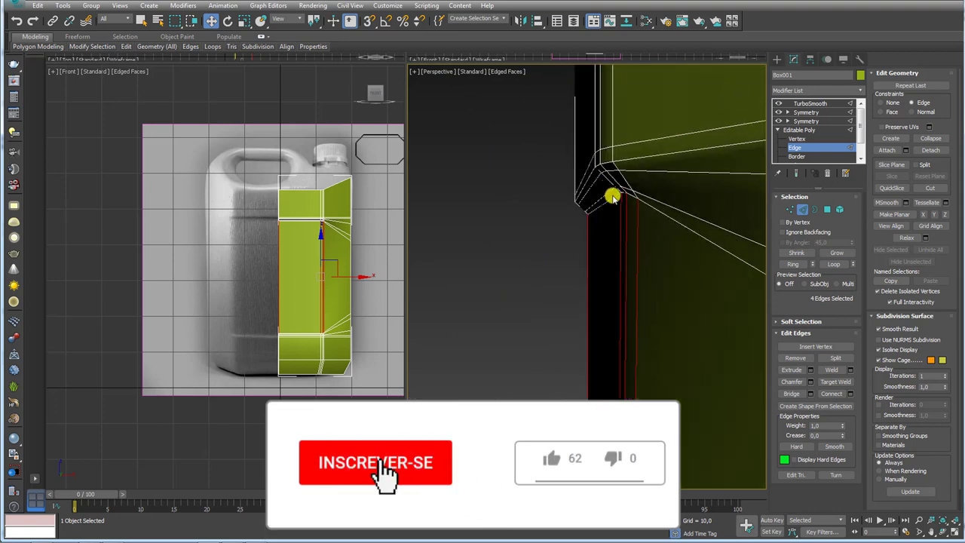
pyautogui.keyDown('ctrl'); pyautogui.click(611, 198); pyautogui.keyUp('ctrl')
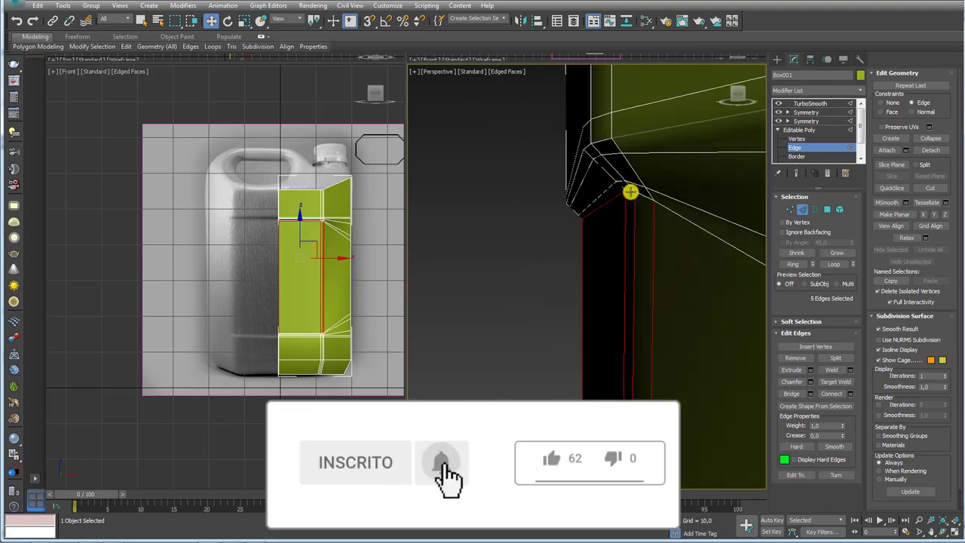
pyautogui.keyDown('ctrl'); pyautogui.click(621, 183); pyautogui.keyUp('ctrl')
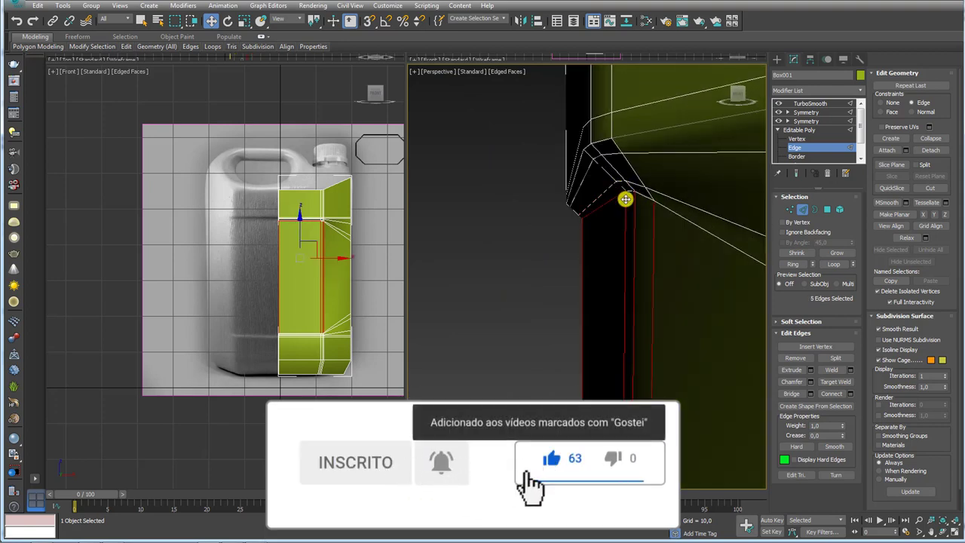
pyautogui.keyDown('alt'); pyautogui.moveTo(623, 198); pyautogui.dragTo(638, 189, button='middle'); pyautogui.keyUp('alt')
pyautogui.keyDown('ctrl'); pyautogui.click(633, 191); pyautogui.keyUp('ctrl')
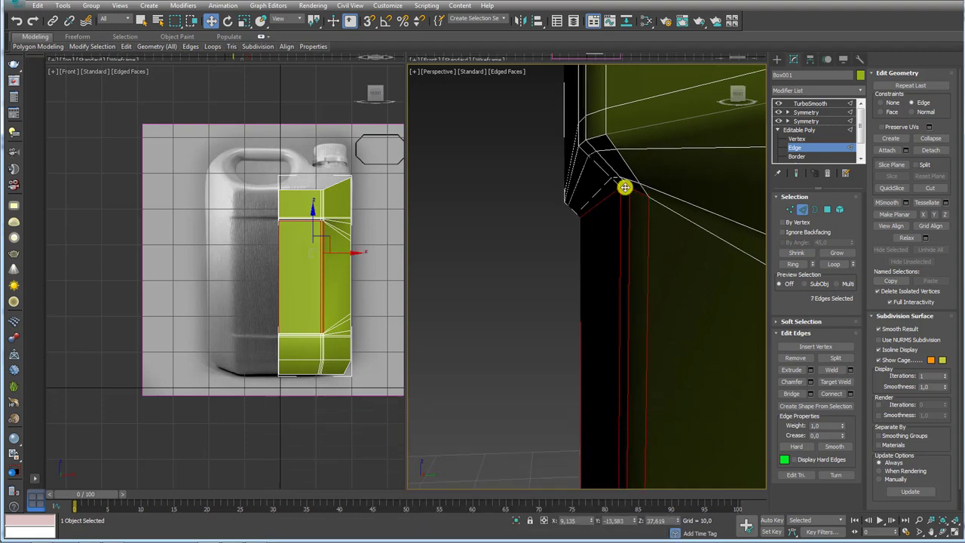
pyautogui.scroll(-5, 626, 188)
pyautogui.scroll(5, 611, 332)
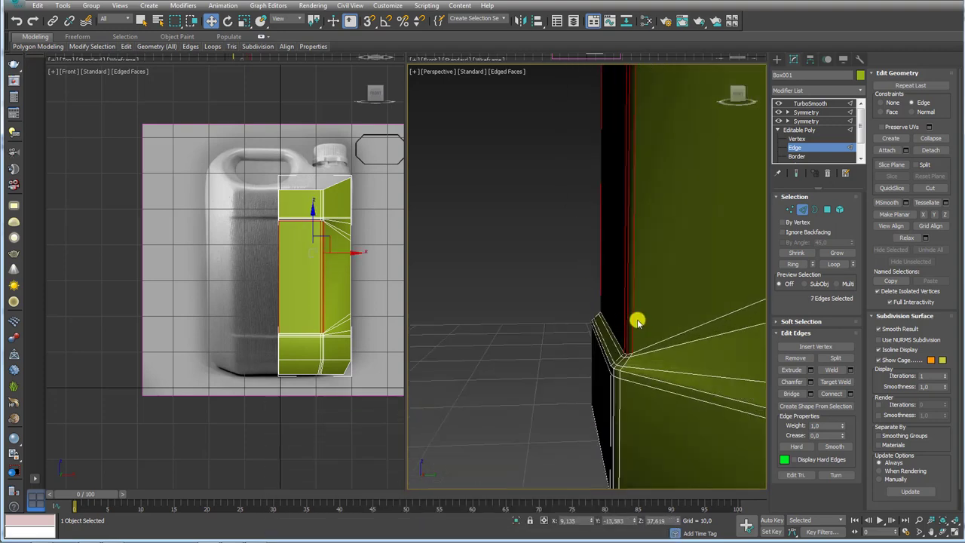
pyautogui.press('l')
pyautogui.keyDown('ctrl'); pyautogui.click(790, 209); pyautogui.keyUp('ctrl')
# Select the four inner vertices at the jerry can's upper corner.
pyautogui.scroll(3, 621, 224)
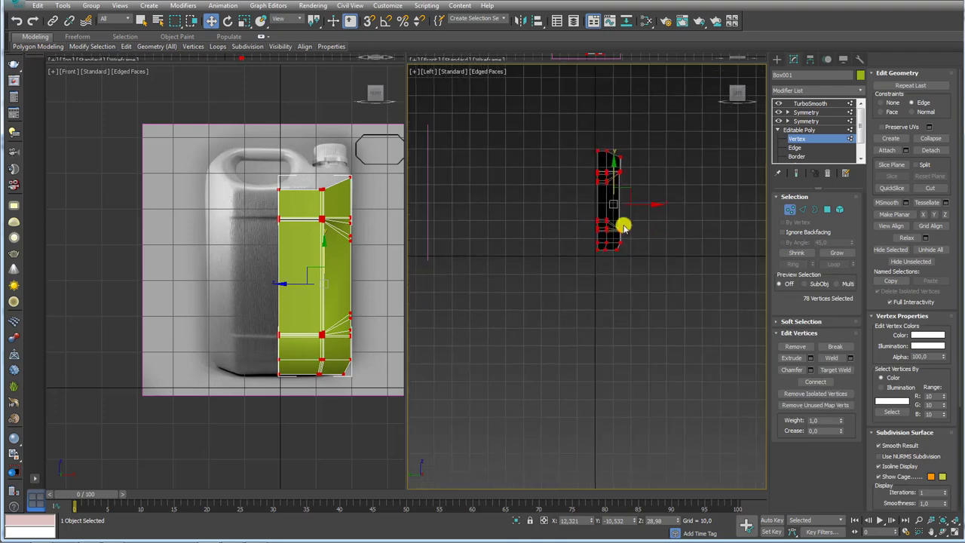
pyautogui.scroll(3, 629, 221)
pyautogui.moveTo(569, 273); pyautogui.dragTo(568, 276)
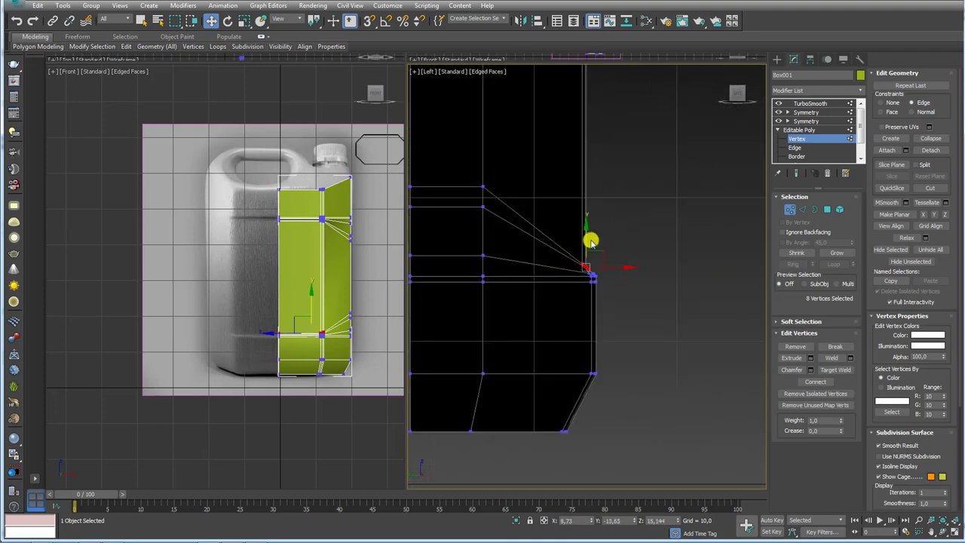
pyautogui.scroll(2, 590, 237)
pyautogui.scroll(2, 584, 280)
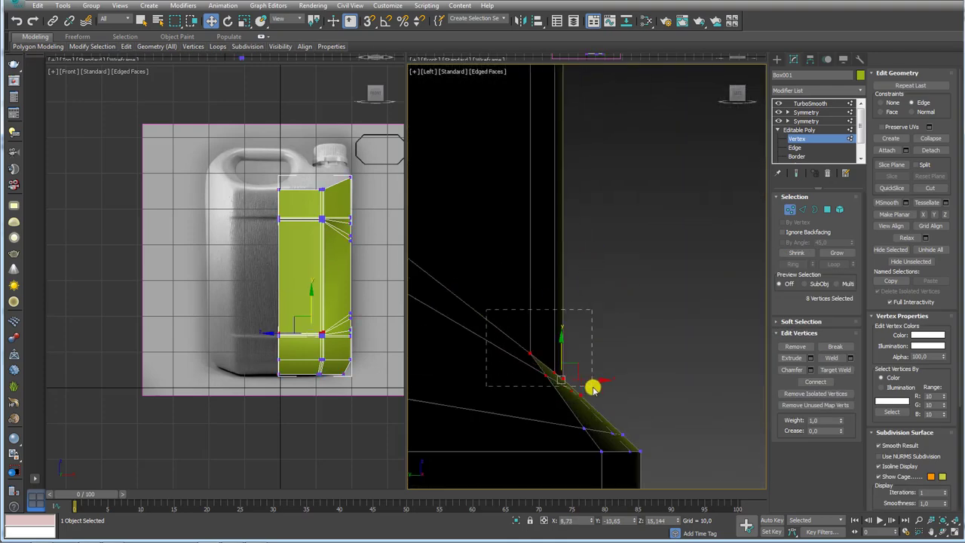
pyautogui.moveTo(593, 388)
pyautogui.keyDown('alt'); pyautogui.mouseDown(button='middle')
pyautogui.moveTo(618, 324)
pyautogui.moveTo(605, 405)
pyautogui.moveTo(548, 339)
pyautogui.moveTo(596, 340)
pyautogui.mouseUp(button='middle'); pyautogui.keyUp('alt')
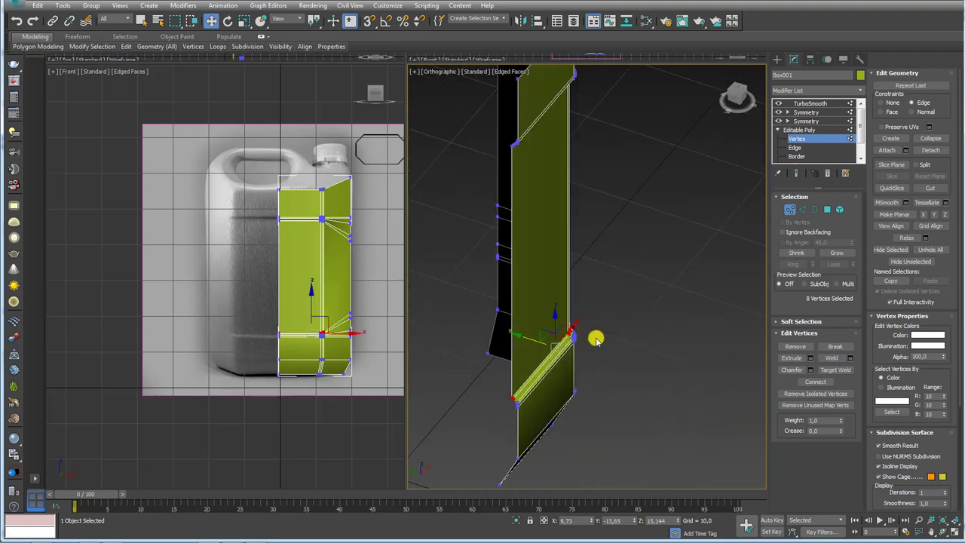
pyautogui.scroll(3, 543, 322)
pyautogui.scroll(2, 547, 325)
pyautogui.scroll(2, 550, 317)
pyautogui.moveTo(550, 317)
pyautogui.mouseDown(button='middle')
pyautogui.moveTo(618, 285)
pyautogui.moveTo(625, 308)
pyautogui.moveTo(700, 330)
pyautogui.mouseUp(button='middle')
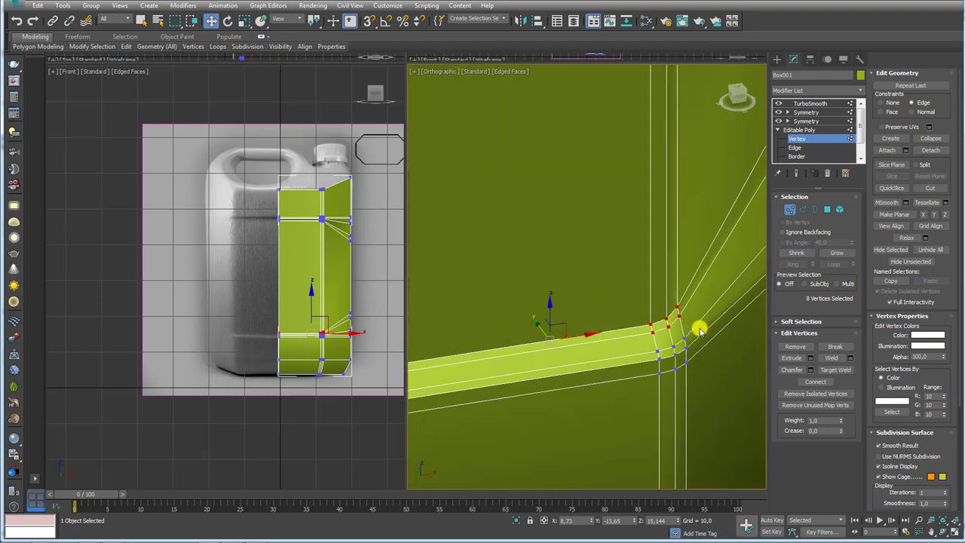
pyautogui.click(668, 312)
pyautogui.keyDown('ctrl'); pyautogui.click(657, 319); pyautogui.keyUp('ctrl')
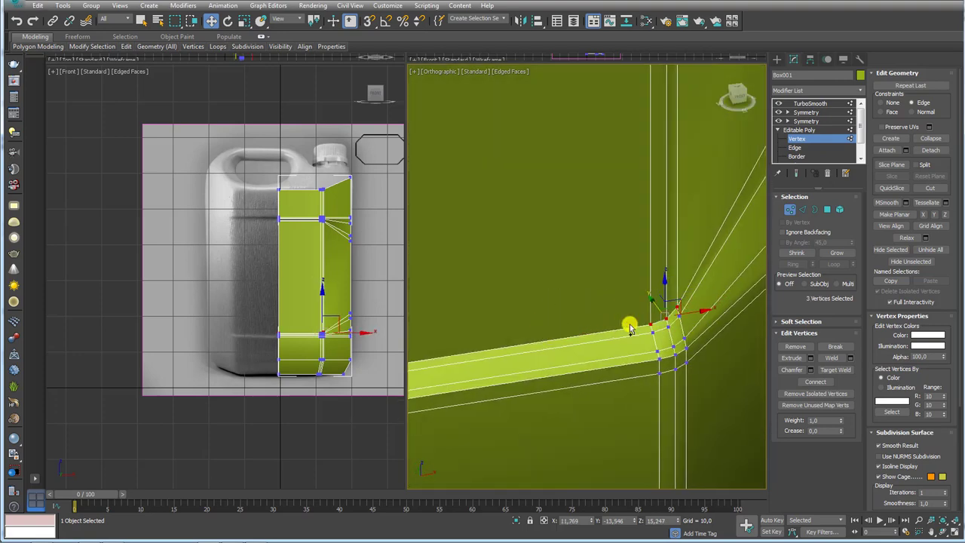
pyautogui.keyDown('alt'); pyautogui.moveTo(631, 327); pyautogui.dragTo(500, 357, button='middle'); pyautogui.keyUp('alt')
pyautogui.scroll(2, 500, 357)
pyautogui.keyDown('ctrl'); pyautogui.click(489, 351); pyautogui.keyUp('ctrl')
pyautogui.scroll(-3, 500, 340)
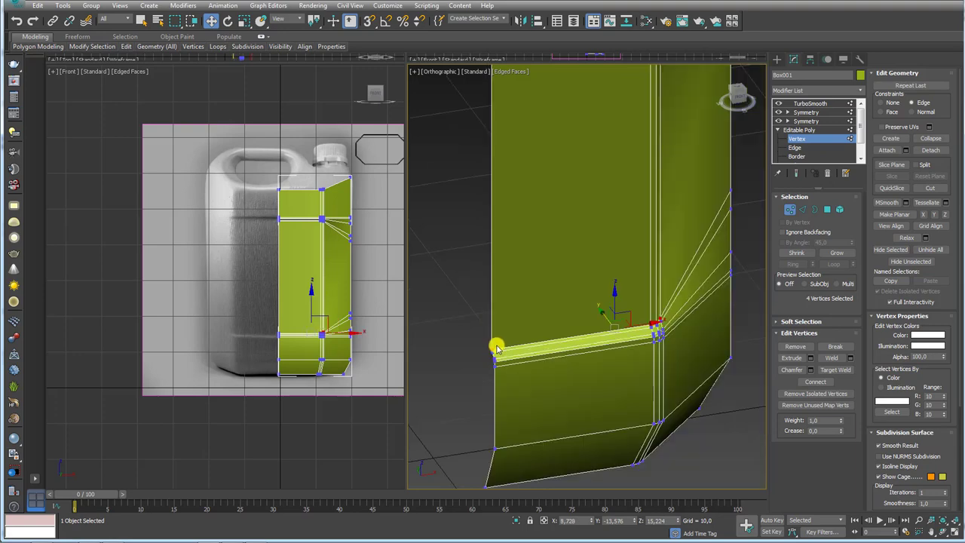
# Back in Left view, add the neighbouring corner vertices to the selection.
pyautogui.press('l')
pyautogui.scroll(3, 614, 265)
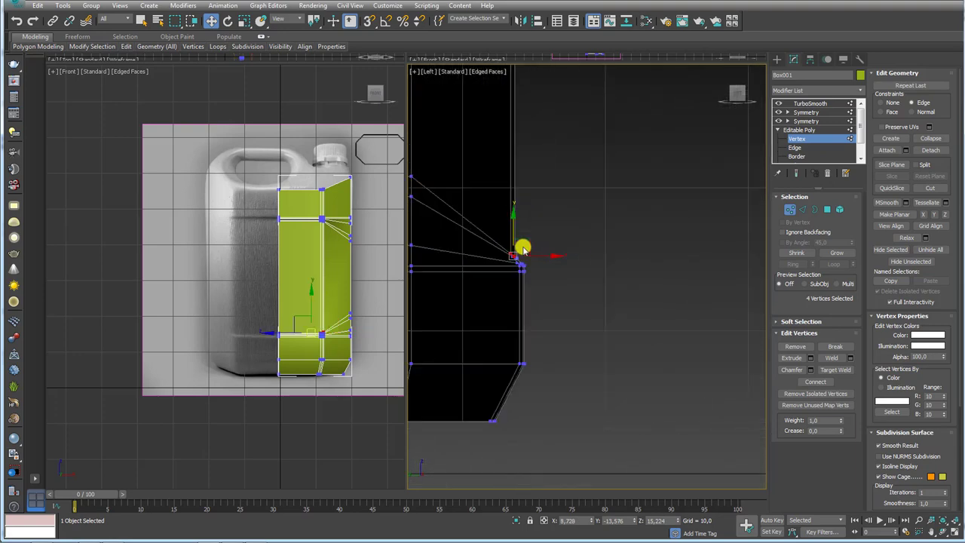
pyautogui.scroll(2, 521, 248)
pyautogui.moveTo(513, 233); pyautogui.dragTo(581, 510, button='middle')
pyautogui.scroll(-3, 578, 204)
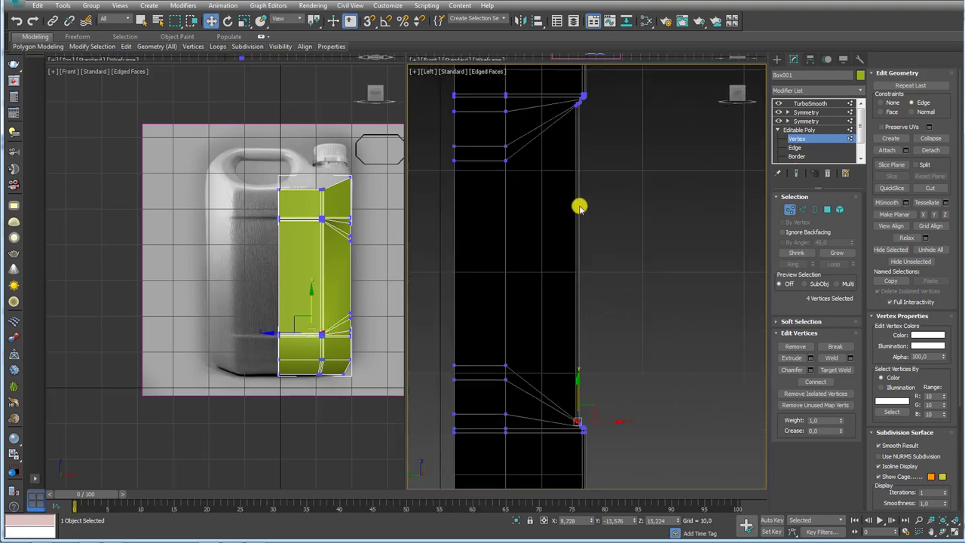
pyautogui.scroll(-2, 596, 306)
pyautogui.scroll(2, 588, 285)
pyautogui.scroll(1, 510, 238)
pyautogui.scroll(-2, 539, 299)
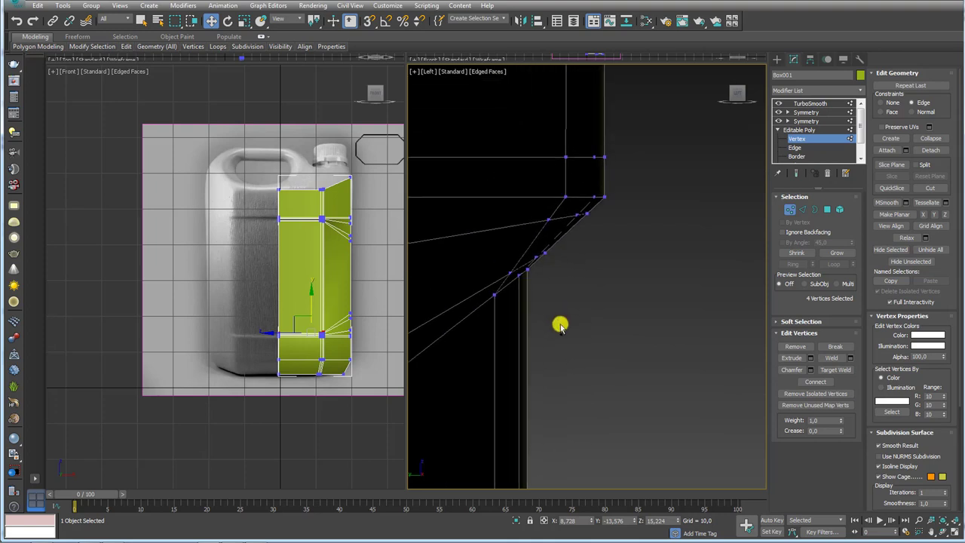
pyautogui.moveTo(517, 270); pyautogui.dragTo(487, 301)
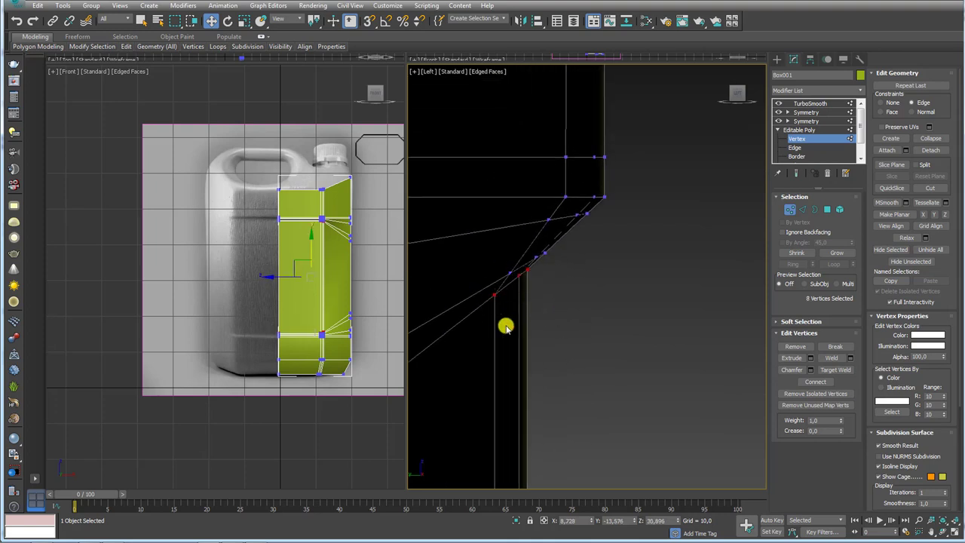
pyautogui.scroll(-2, 558, 276)
pyautogui.scroll(-2, 564, 355)
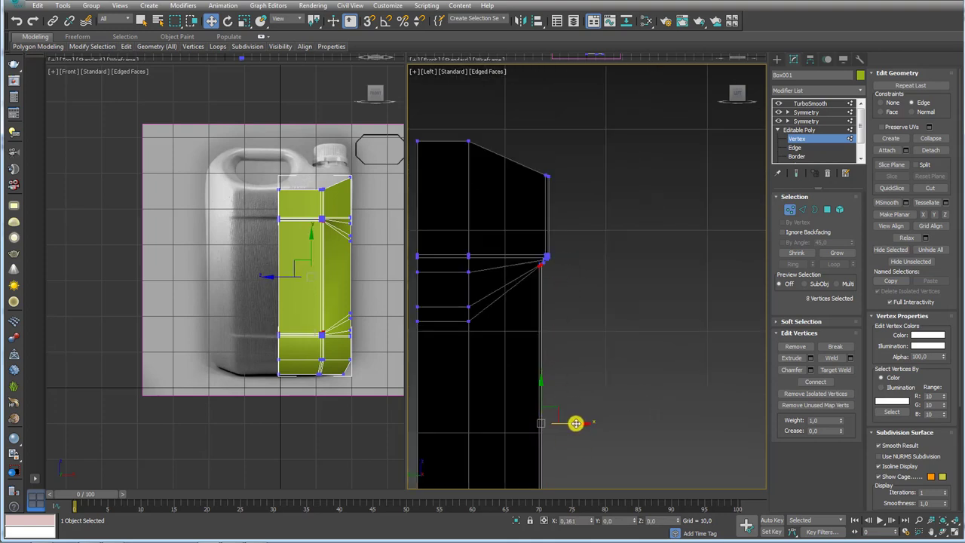
# Nudge the selected corner vertices slightly to the right along X.
pyautogui.moveTo(576, 423); pyautogui.dragTo(576, 423)
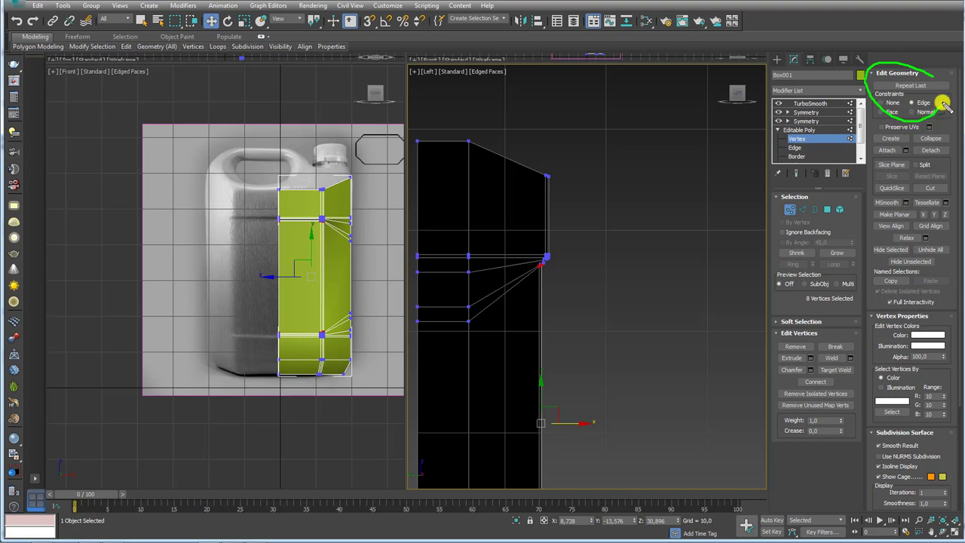
pyautogui.scroll(2, 517, 369)
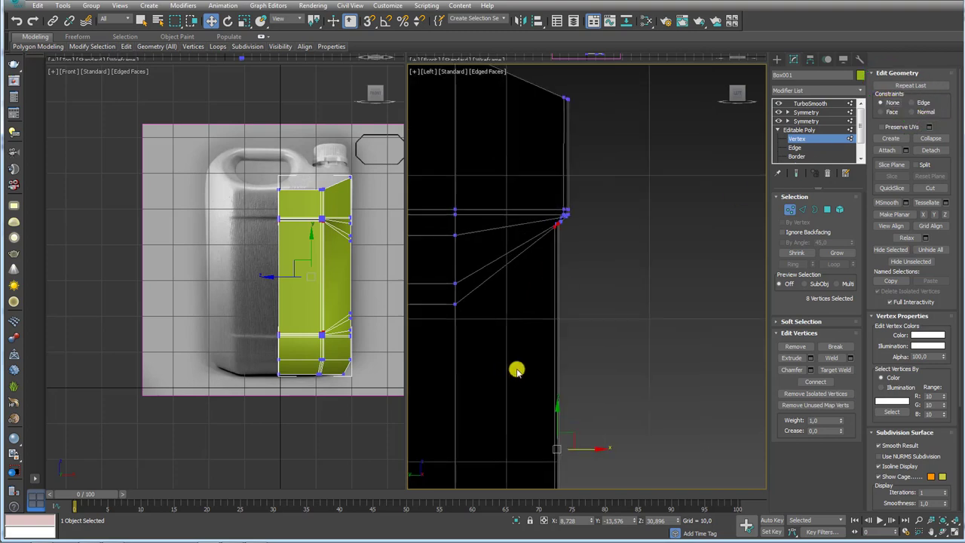
pyautogui.scroll(2, 517, 369)
pyautogui.moveTo(603, 480); pyautogui.dragTo(607, 484)
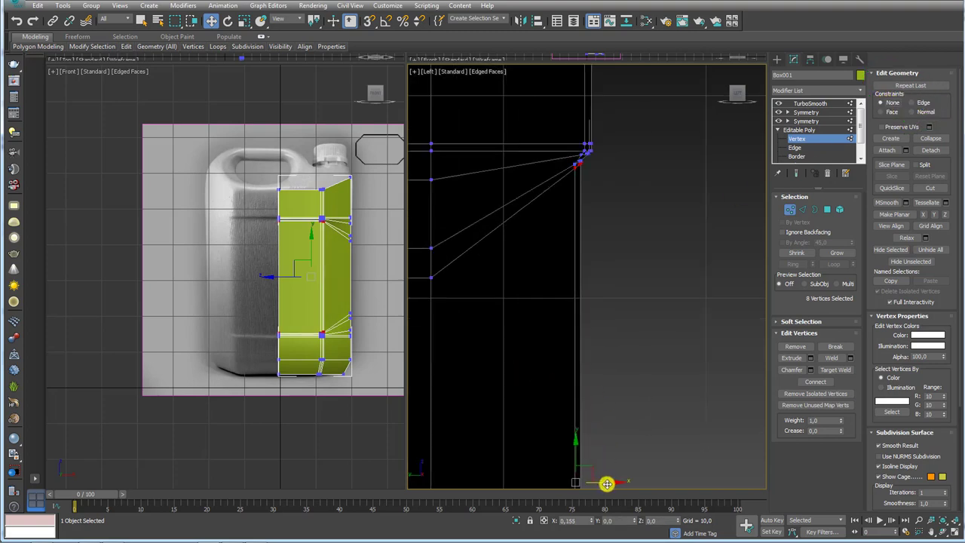
pyautogui.scroll(-2, 608, 460)
pyautogui.moveTo(610, 442); pyautogui.dragTo(681, 288, button='middle')
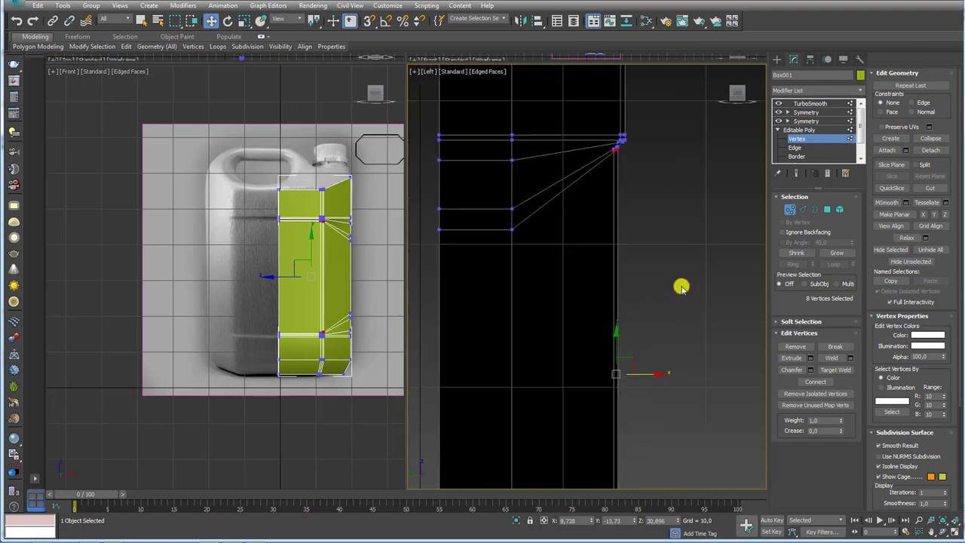
# Refine the corner vertex selection, shift it slightly along Y, and show the Symmetry result.
pyautogui.click(841, 254)
pyautogui.moveTo(737, 264)
pyautogui.keyDown('alt'); pyautogui.mouseDown(button='middle')
pyautogui.moveTo(597, 174)
pyautogui.moveTo(656, 186)
pyautogui.moveTo(620, 238)
pyautogui.mouseUp(button='middle'); pyautogui.keyUp('alt')
pyautogui.scroll(-5, 620, 238)
pyautogui.scroll(-2, 642, 280)
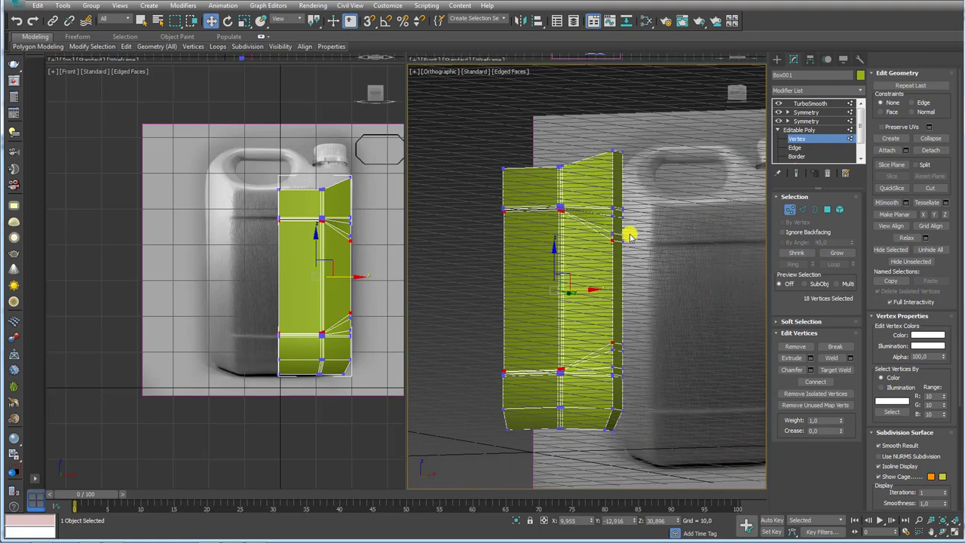
pyautogui.keyDown('alt'); pyautogui.click(560, 372); pyautogui.keyUp('alt')
pyautogui.keyDown('alt'); pyautogui.moveTo(563, 353); pyautogui.dragTo(613, 310, button='middle'); pyautogui.keyUp('alt')
pyautogui.scroll(4, 518, 293)
pyautogui.keyDown('alt'); pyautogui.moveTo(517, 293); pyautogui.dragTo(532, 322, button='middle'); pyautogui.keyUp('alt')
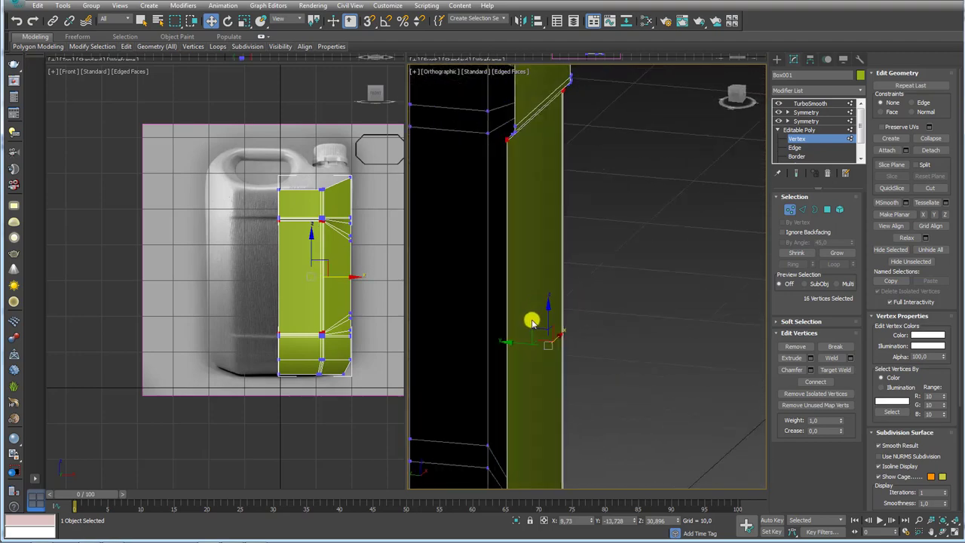
pyautogui.moveTo(514, 342); pyautogui.dragTo(516, 341)
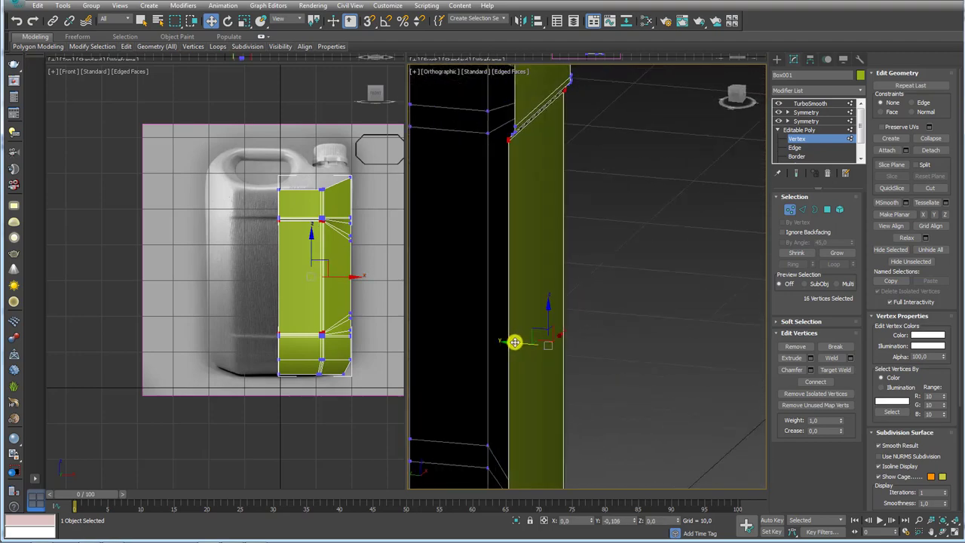
pyautogui.click(813, 129)
pyautogui.click(802, 111)
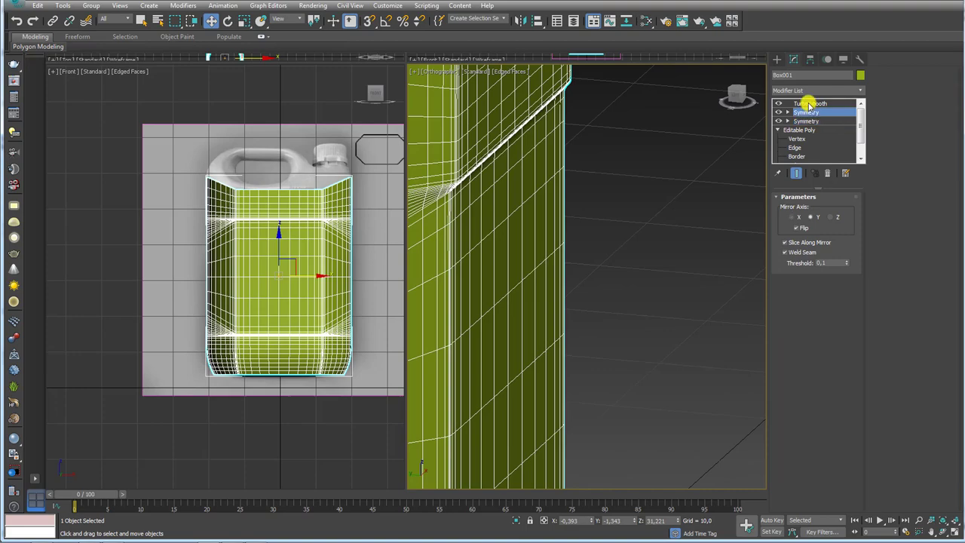
# Preview the TurboSmooth body from the front without the wireframe overlay.
pyautogui.click(809, 103)
pyautogui.moveTo(651, 222)
pyautogui.keyDown('alt'); pyautogui.mouseDown(button='middle')
pyautogui.moveTo(610, 259)
pyautogui.moveTo(671, 322)
pyautogui.moveTo(546, 325)
pyautogui.moveTo(530, 310)
pyautogui.mouseUp(button='middle'); pyautogui.keyUp('alt')
pyautogui.press('F4')
pyautogui.scroll(-3, 651, 282)
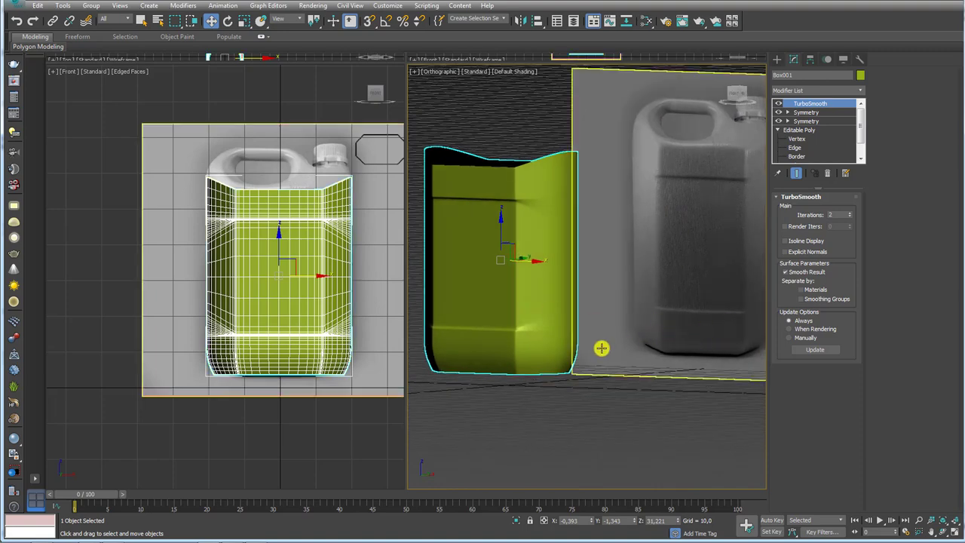
# Chamfer the lower horizontal edge loop by 0.298 with 2 segments.
pyautogui.click(801, 148)
pyautogui.moveTo(565, 332); pyautogui.dragTo(622, 270, button='middle')
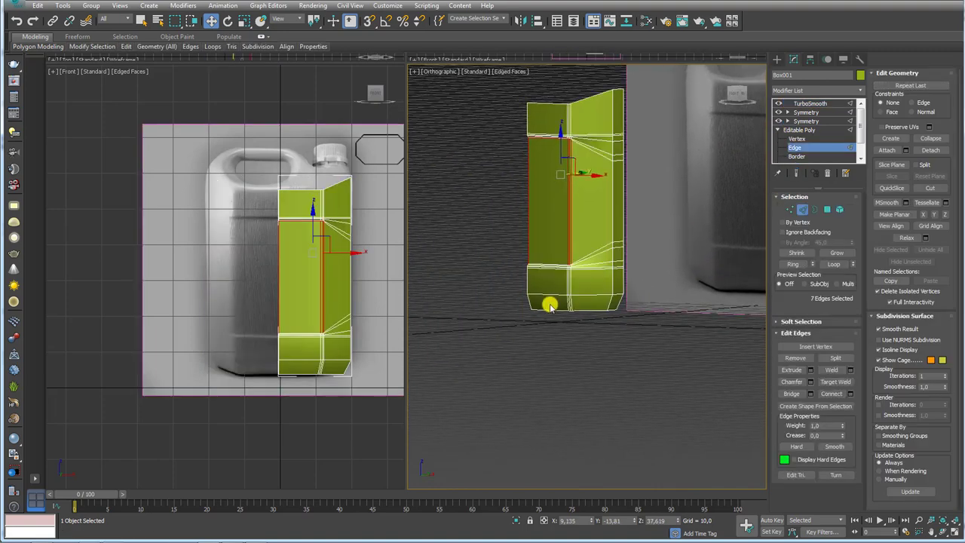
pyautogui.scroll(4, 550, 295)
pyautogui.doubleClick(549, 293)
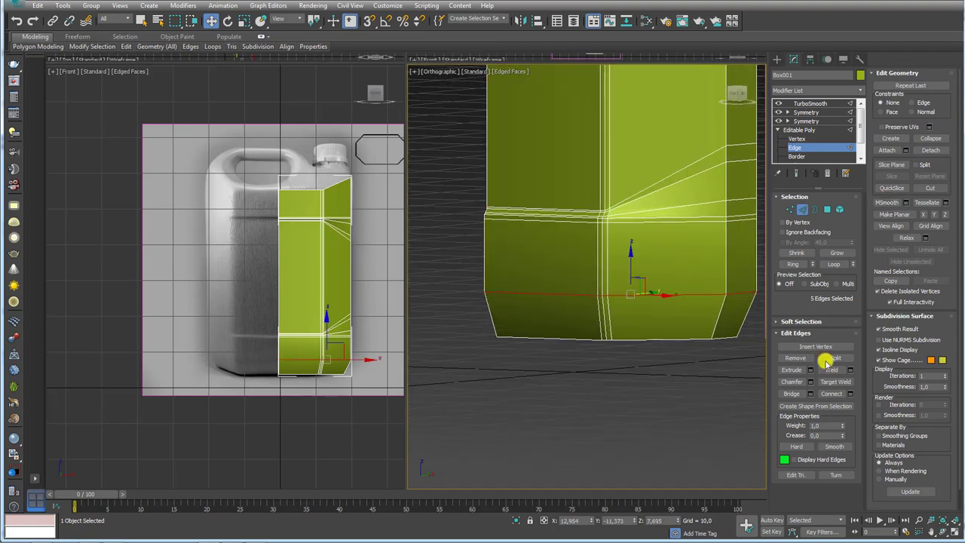
pyautogui.click(811, 382)
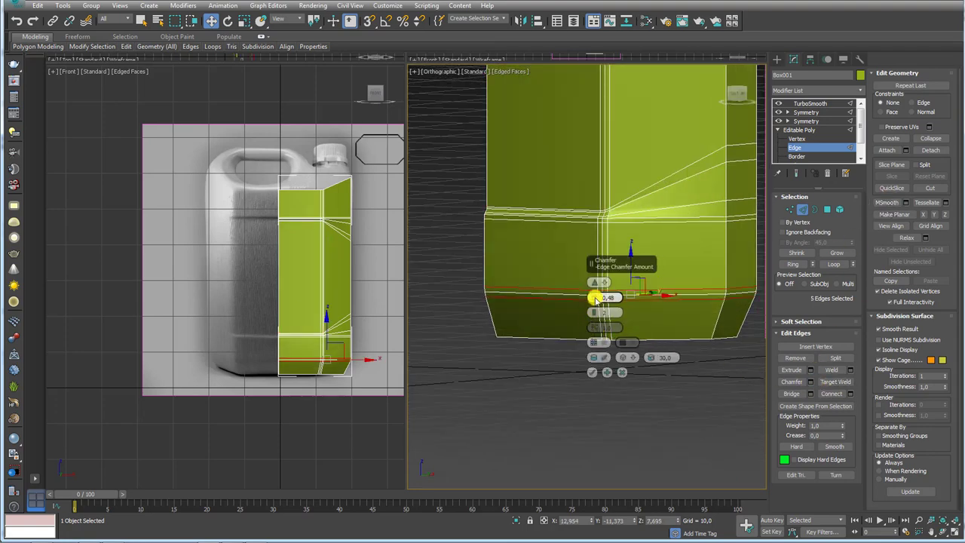
pyautogui.moveTo(598, 301); pyautogui.dragTo(597, 298)
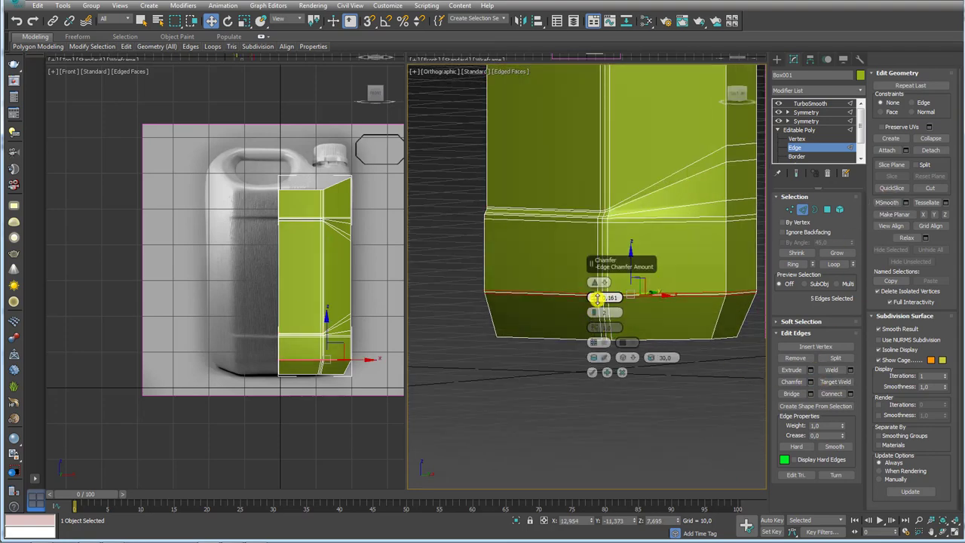
pyautogui.click(592, 372)
pyautogui.click(801, 130)
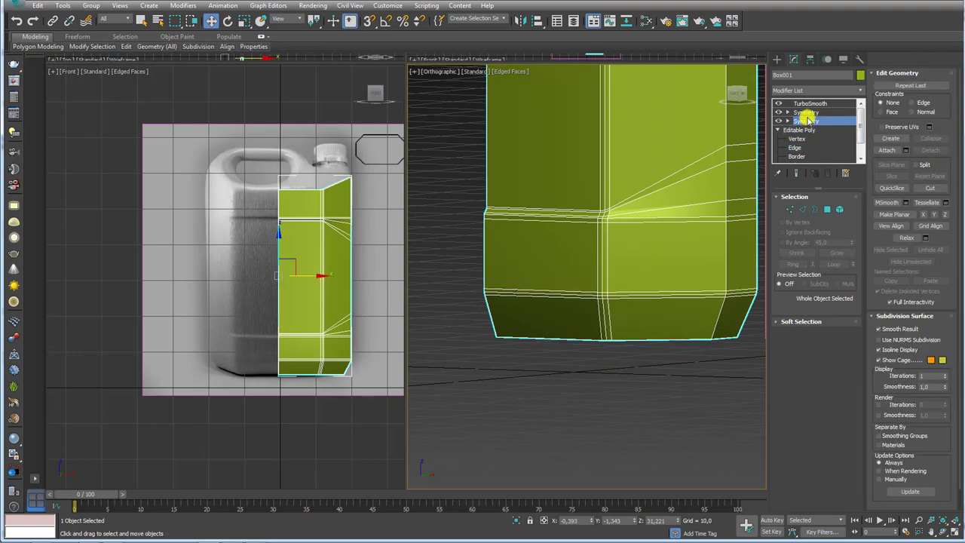
# Inspect the smoothed body without wireframe edges against the reference photo.
pyautogui.click(810, 103)
pyautogui.scroll(-4, 637, 217)
pyautogui.moveTo(636, 217)
pyautogui.keyDown('alt'); pyautogui.mouseDown(button='middle')
pyautogui.moveTo(681, 280)
pyautogui.moveTo(567, 307)
pyautogui.moveTo(664, 304)
pyautogui.moveTo(565, 304)
pyautogui.moveTo(608, 313)
pyautogui.moveTo(545, 314)
pyautogui.mouseUp(button='middle'); pyautogui.keyUp('alt')
pyautogui.press('F4')
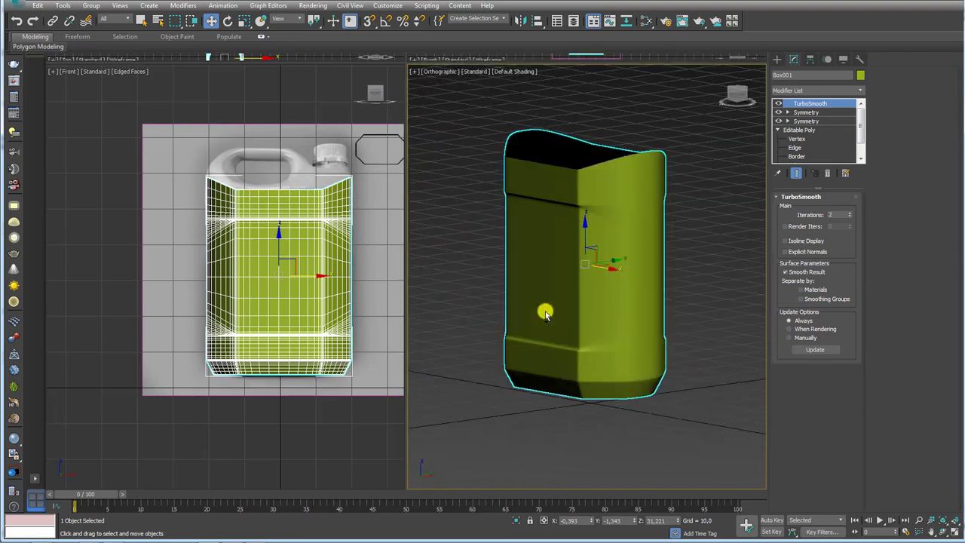
pyautogui.moveTo(632, 175); pyautogui.dragTo(634, 328)
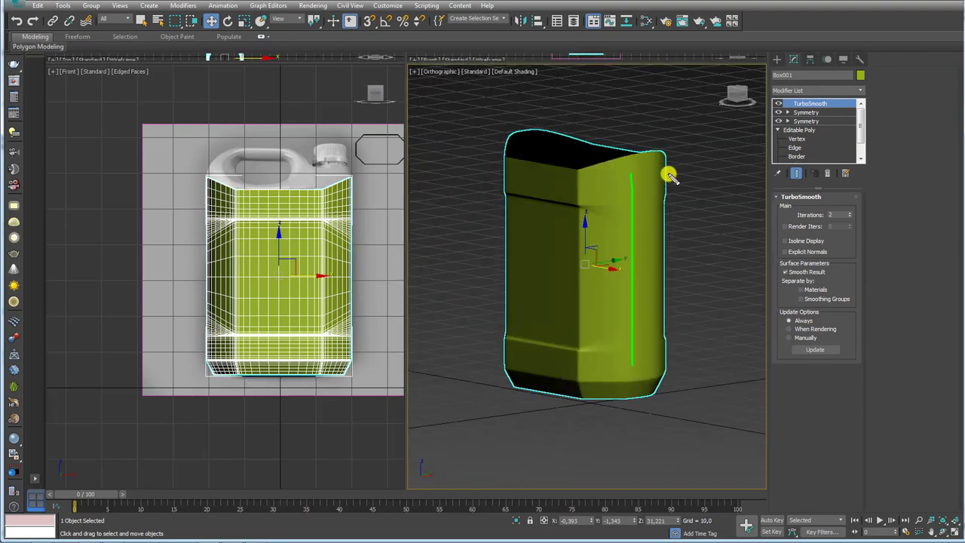
pyautogui.moveTo(667, 175); pyautogui.dragTo(655, 365)
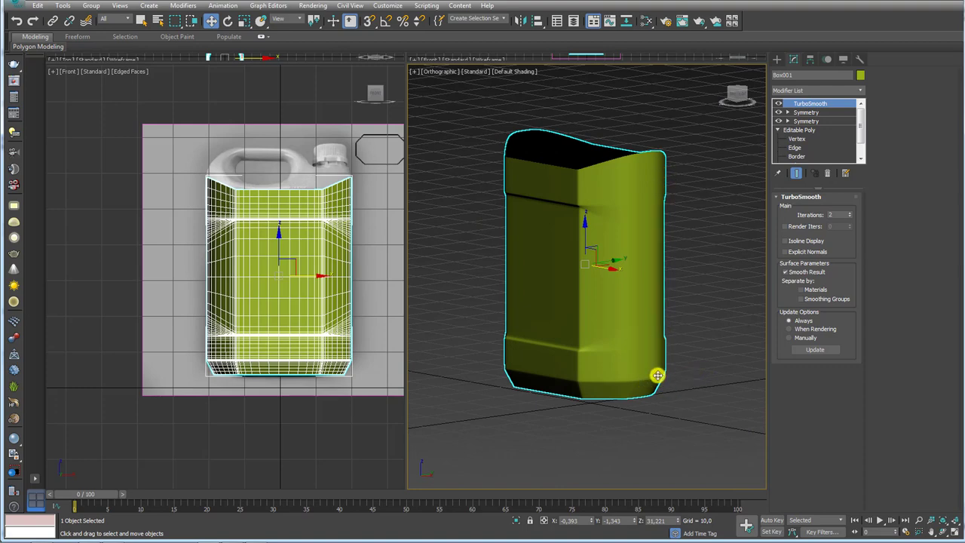
pyautogui.keyDown('alt'); pyautogui.moveTo(642, 386); pyautogui.dragTo(624, 293, button='middle'); pyautogui.keyUp('alt')
pyautogui.scroll(4, 605, 215)
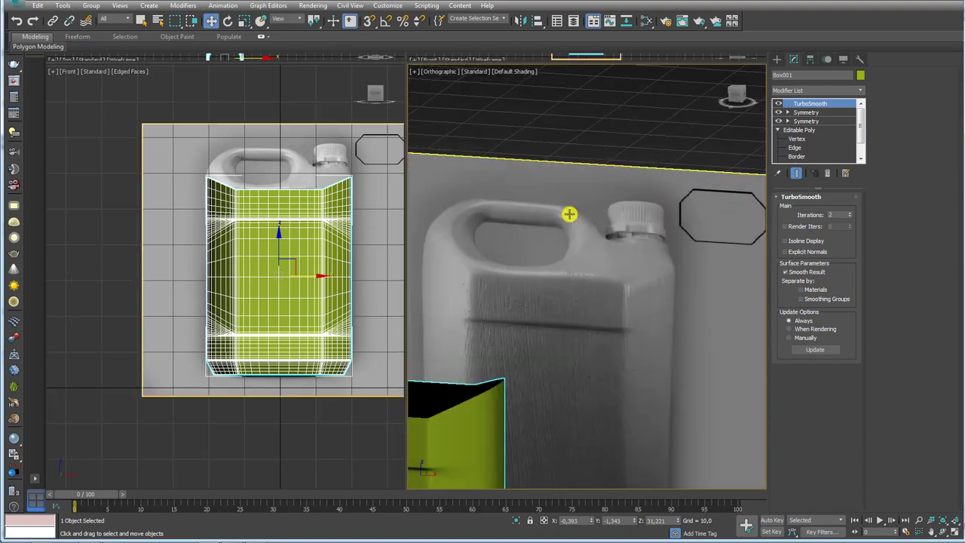
pyautogui.scroll(2, 571, 315)
pyautogui.scroll(-2, 729, 315)
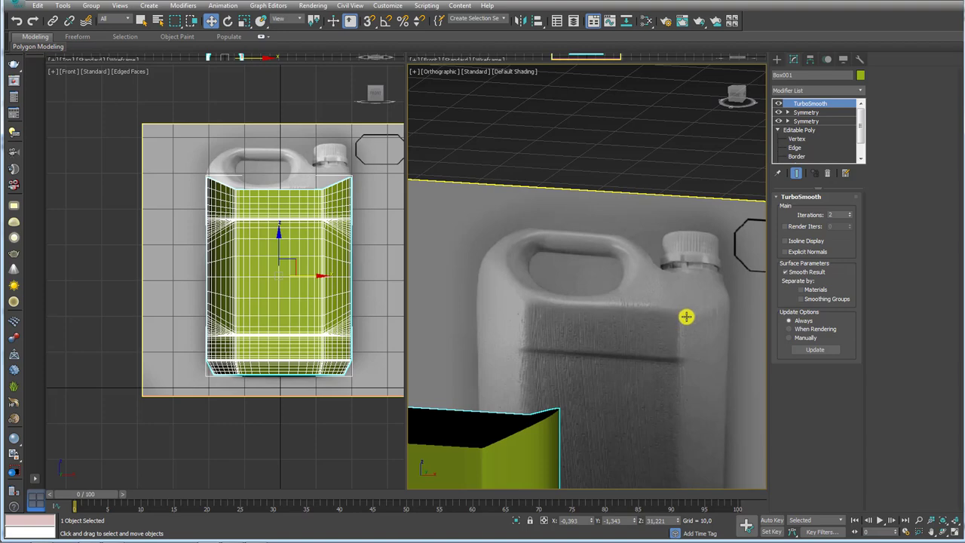
pyautogui.moveTo(687, 316); pyautogui.dragTo(716, 243, button='middle')
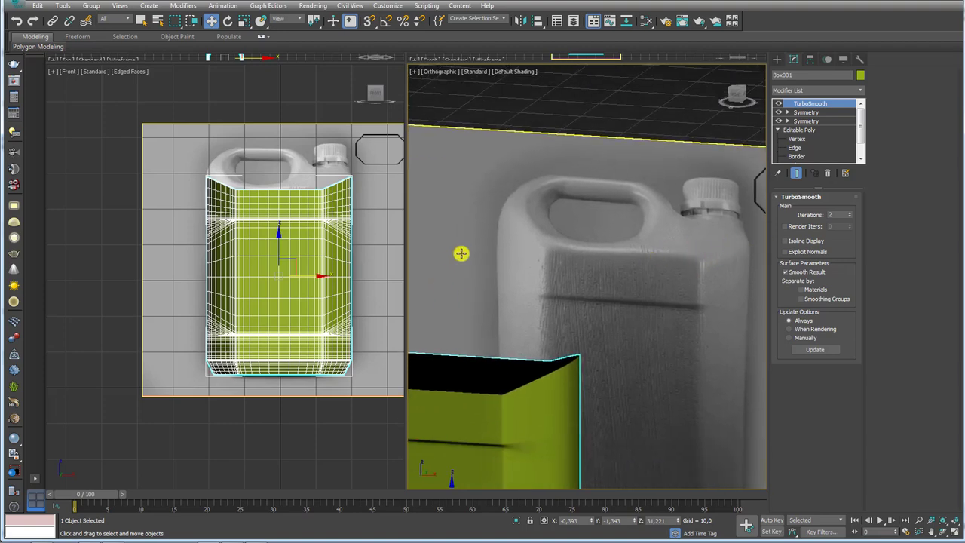
pyautogui.scroll(-4, 681, 287)
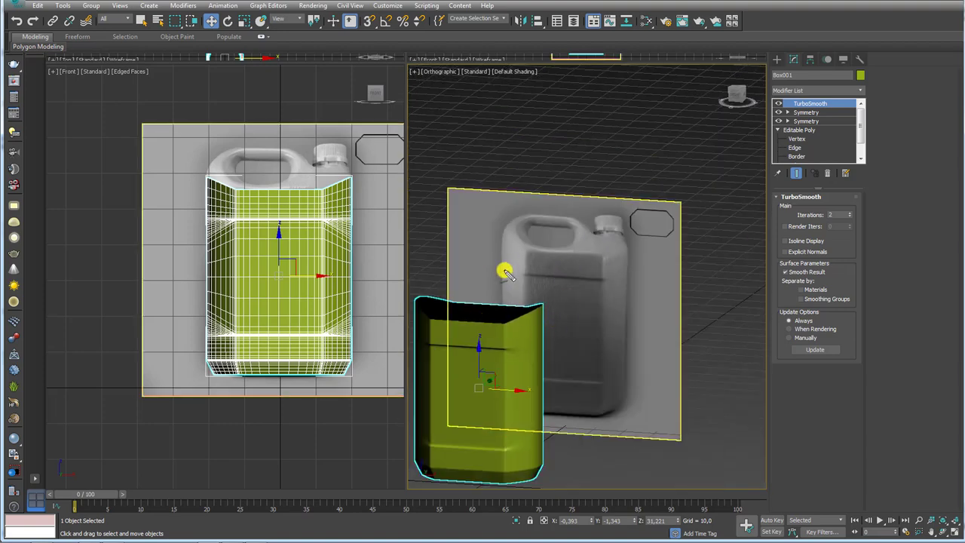
pyautogui.moveTo(503, 266); pyautogui.dragTo(557, 411)
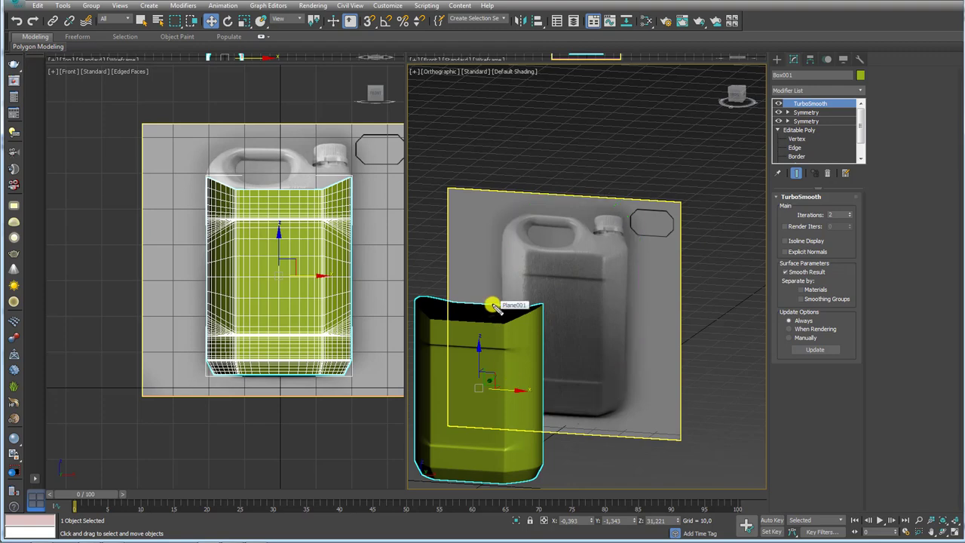
pyautogui.moveTo(556, 317); pyautogui.dragTo(576, 293, button='middle')
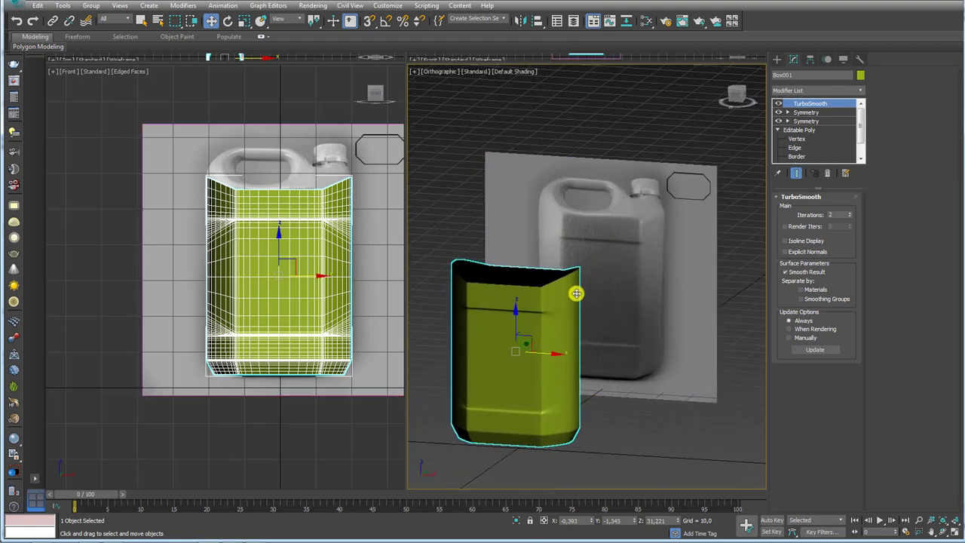
# In Front view with Edged Faces, disable TurboSmooth and the lower Symmetry modifier.
pyautogui.press('f')
pyautogui.scroll(5, 595, 266)
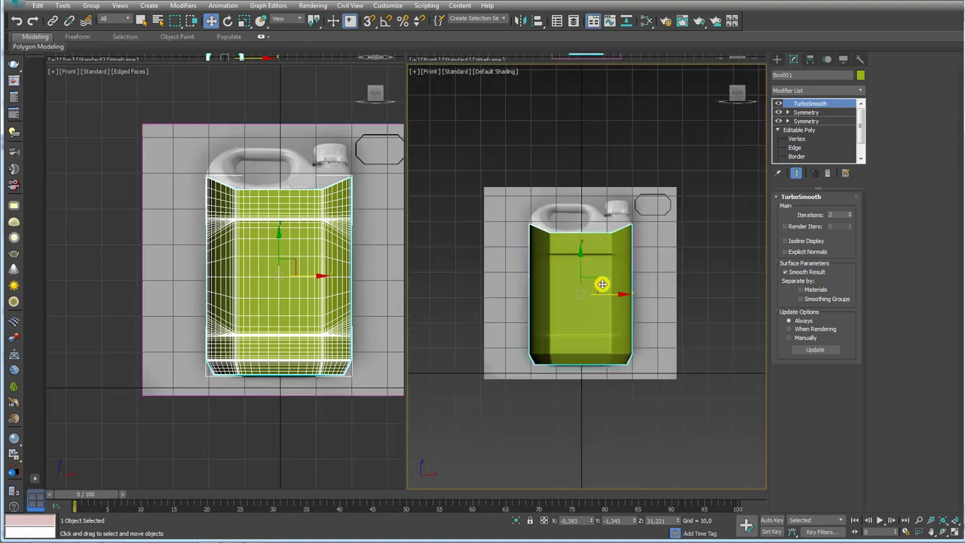
pyautogui.scroll(2, 594, 264)
pyautogui.press('F4')
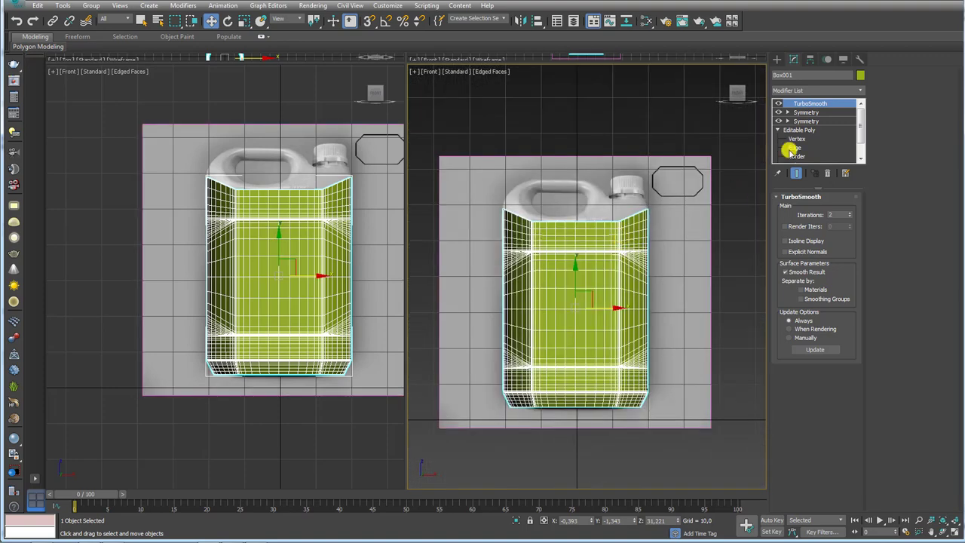
pyautogui.click(778, 104)
pyautogui.click(779, 121)
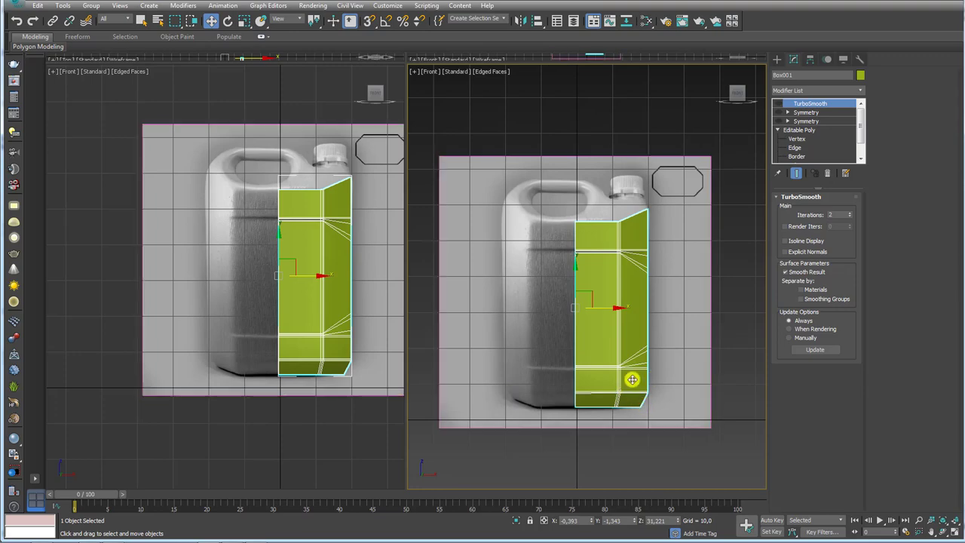
# Extend a new flat strip from the body's bottom edge.
pyautogui.moveTo(633, 379)
pyautogui.keyDown('alt'); pyautogui.mouseDown(button='middle')
pyautogui.moveTo(608, 385)
pyautogui.moveTo(574, 344)
pyautogui.mouseUp(button='middle'); pyautogui.keyUp('alt')
pyautogui.scroll(3, 632, 306)
pyautogui.scroll(3, 632, 306)
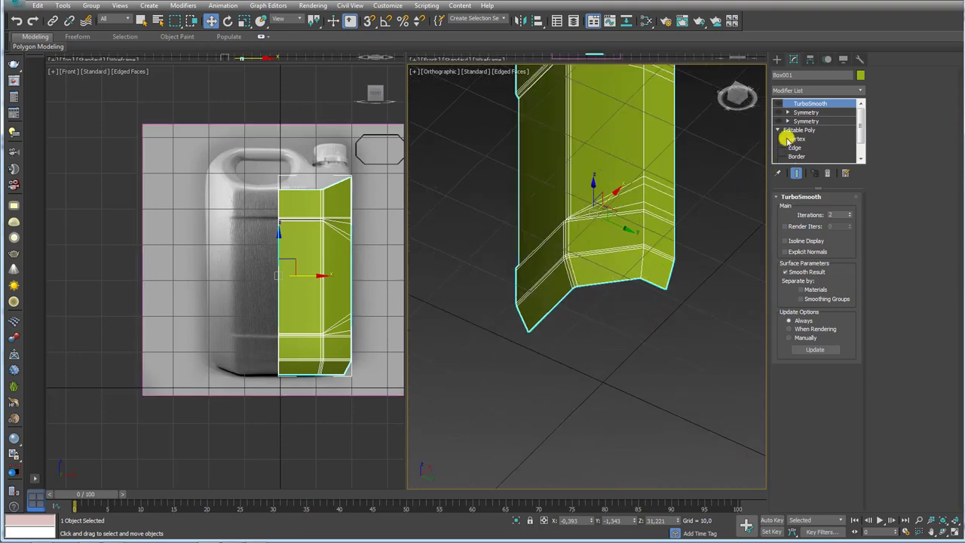
pyautogui.click(798, 147)
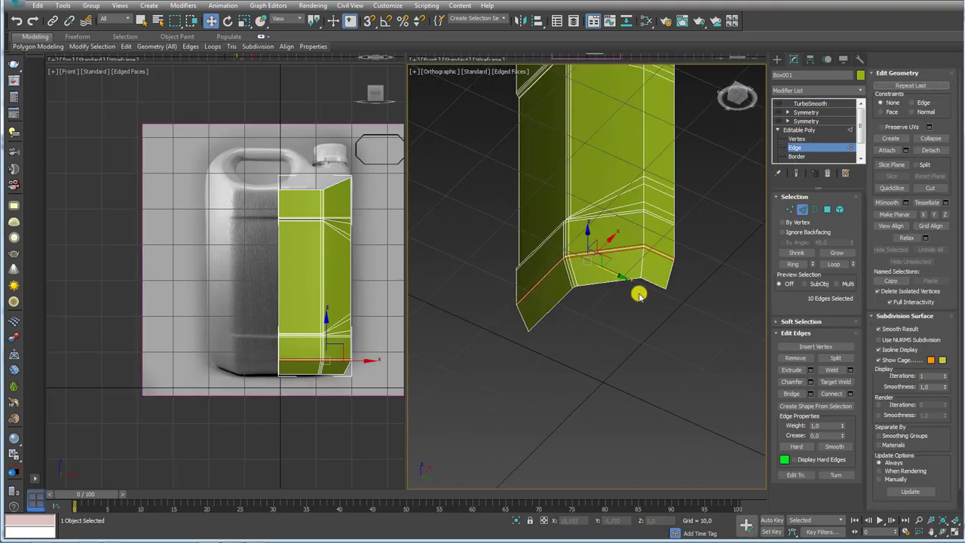
pyautogui.keyDown('alt'); pyautogui.moveTo(657, 285); pyautogui.dragTo(675, 274, button='middle'); pyautogui.keyUp('alt')
pyautogui.click(674, 274)
pyautogui.keyDown('shift'); pyautogui.moveTo(674, 274); pyautogui.dragTo(543, 317); pyautogui.keyUp('shift')
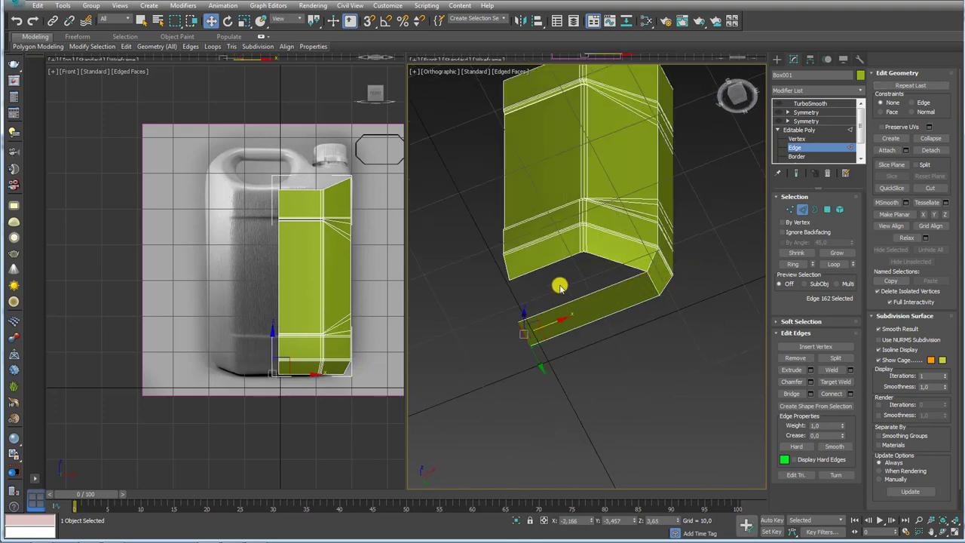
# Connect a cut across the strip and bridge its inner edge to the body.
pyautogui.moveTo(574, 284); pyautogui.dragTo(600, 367)
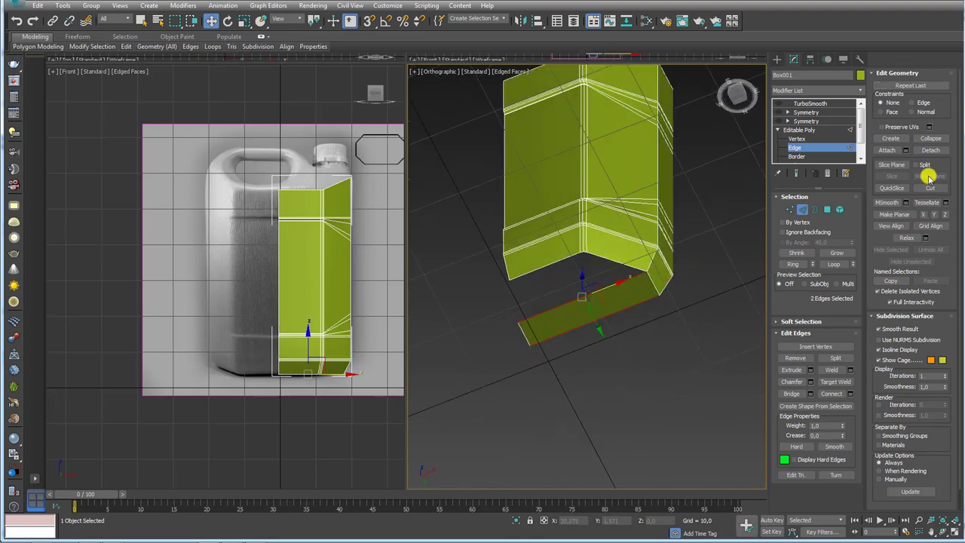
pyautogui.click(829, 395)
pyautogui.click(552, 302)
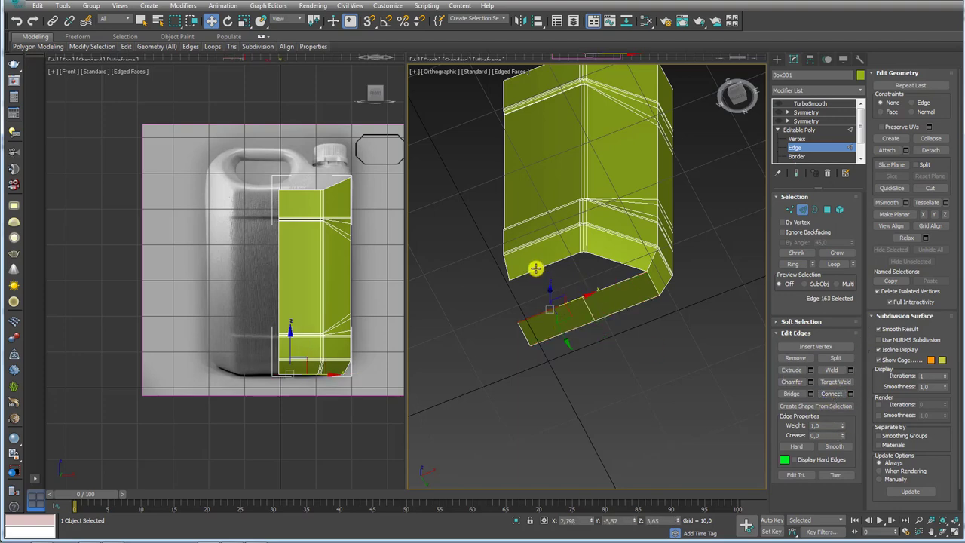
pyautogui.click(792, 393)
# Close the remaining bottom hole by bridging its upper and left edges.
pyautogui.click(618, 263)
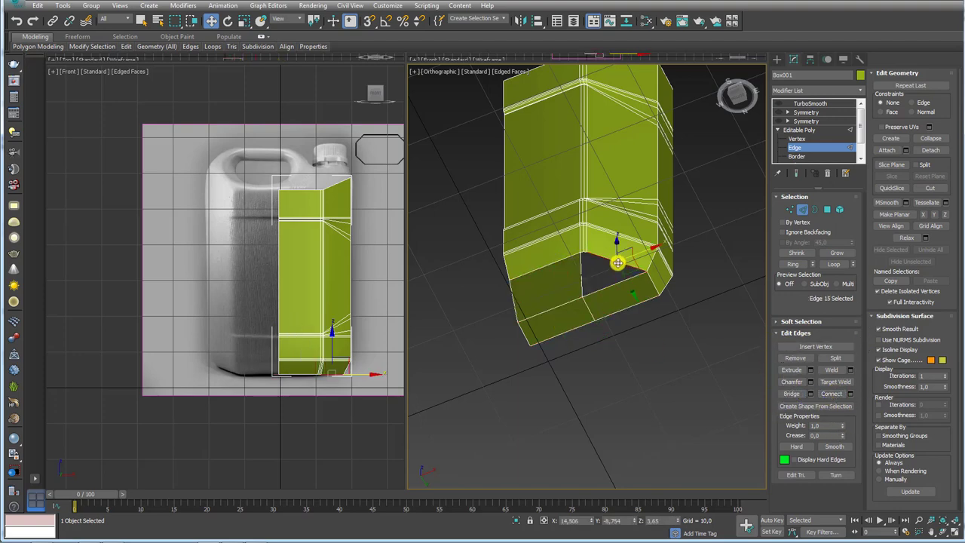
pyautogui.keyDown('ctrl'); pyautogui.click(611, 286); pyautogui.keyUp('ctrl')
pyautogui.scroll(2, 650, 333)
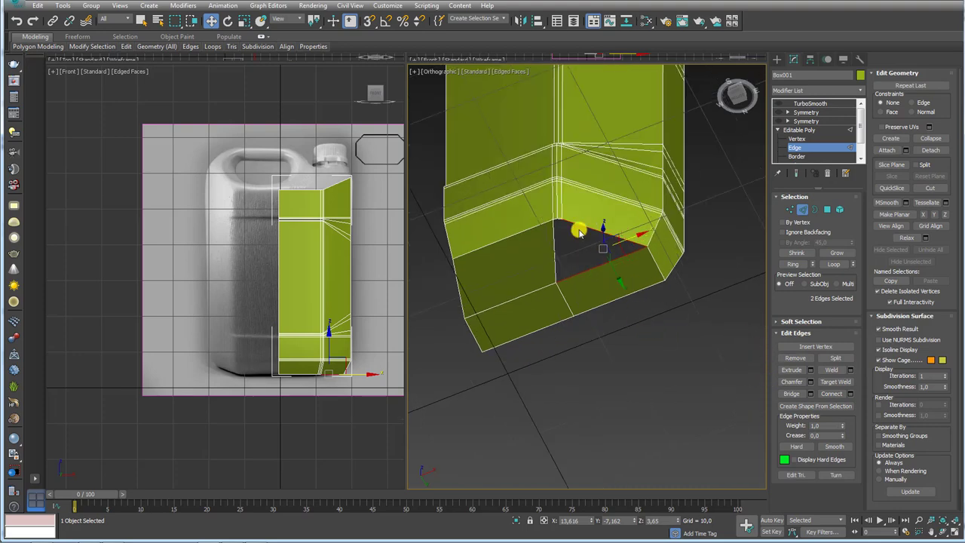
pyautogui.scroll(3, 569, 223)
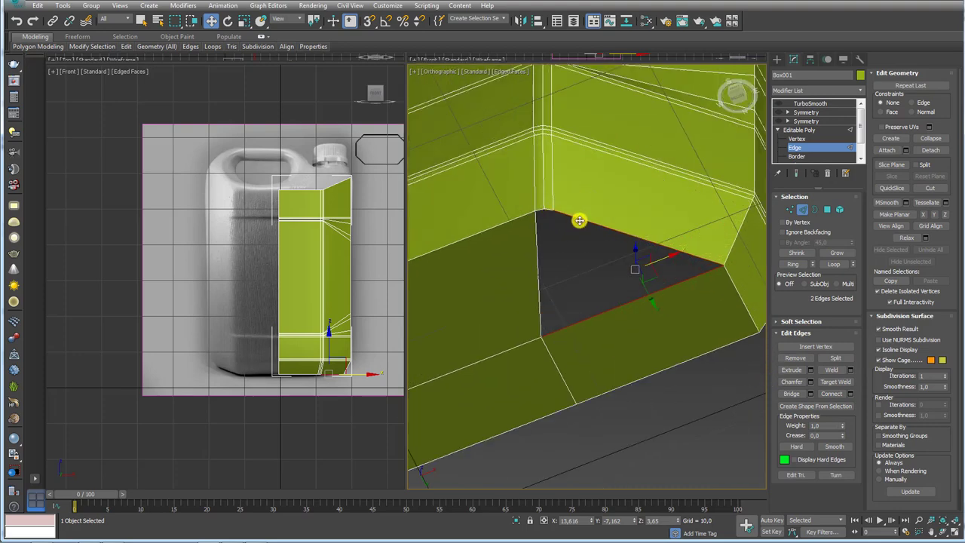
pyautogui.click(579, 221)
pyautogui.keyDown('ctrl'); pyautogui.click(537, 269); pyautogui.keyUp('ctrl')
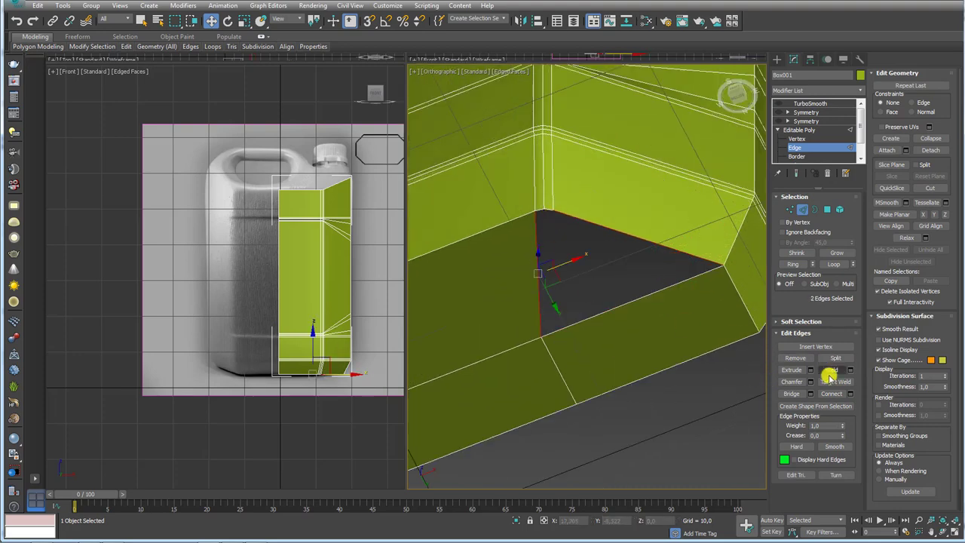
pyautogui.click(791, 394)
# Ring-select the small corner bridge edge and connect the ring with a new cut.
pyautogui.scroll(5, 548, 211)
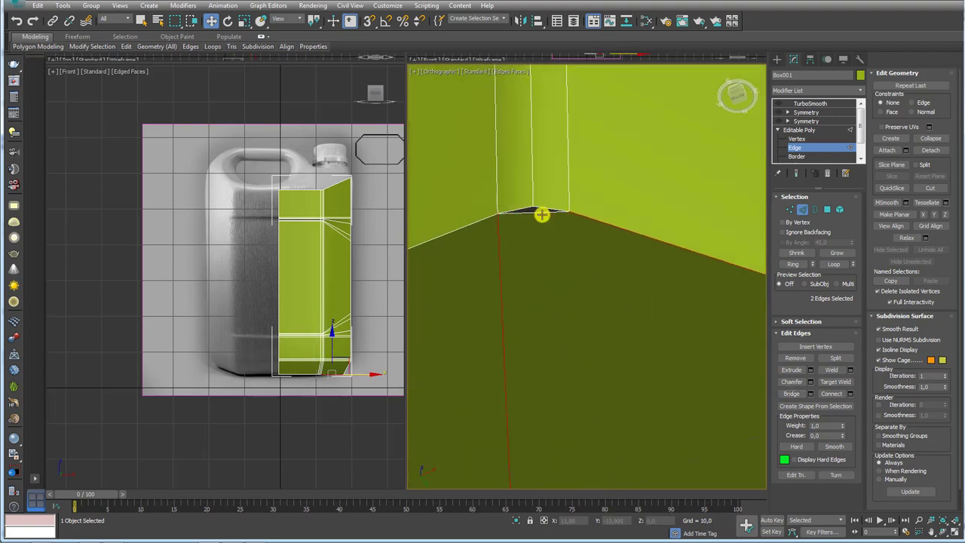
pyautogui.click(542, 215)
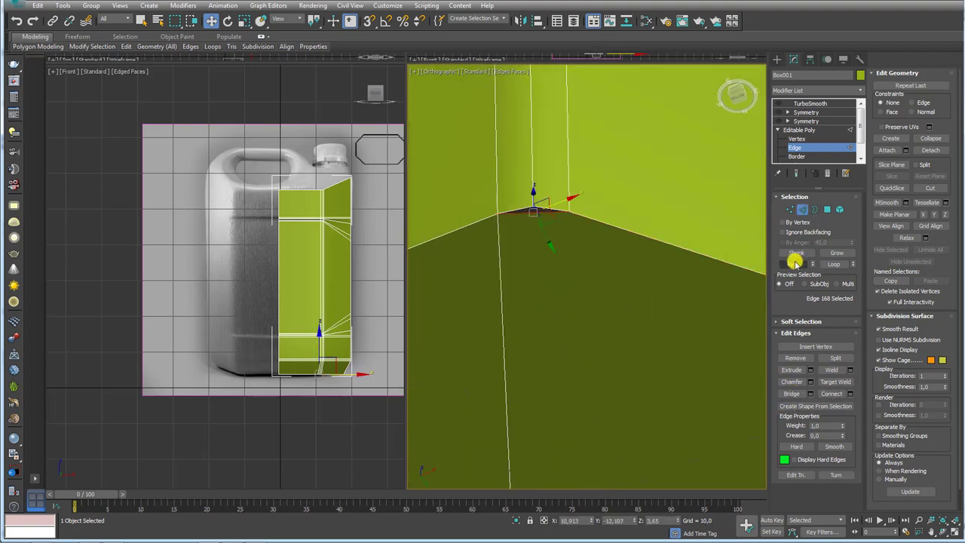
pyautogui.click(795, 263)
pyautogui.scroll(-2, 581, 334)
pyautogui.scroll(-2, 644, 345)
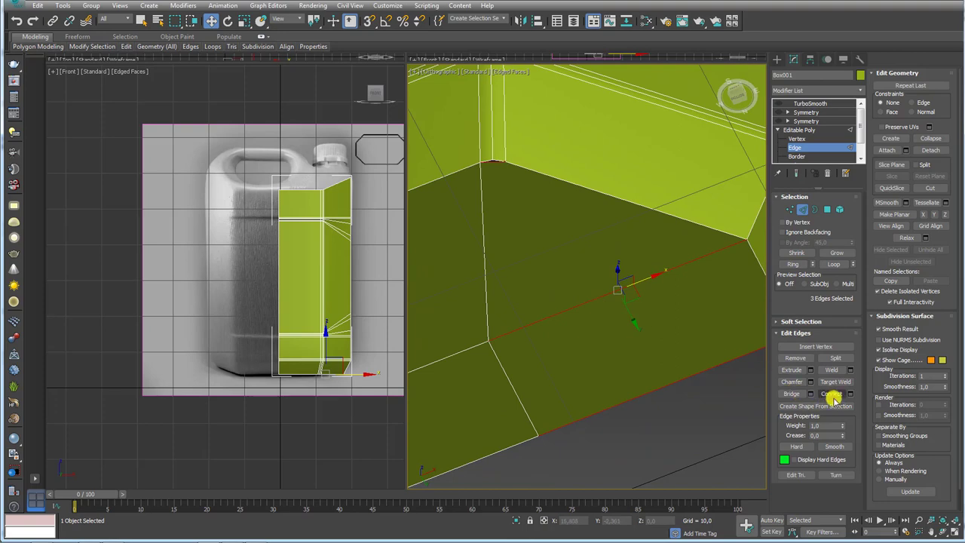
pyautogui.click(834, 395)
# Move a corner vertex of the new faces downward.
pyautogui.click(789, 209)
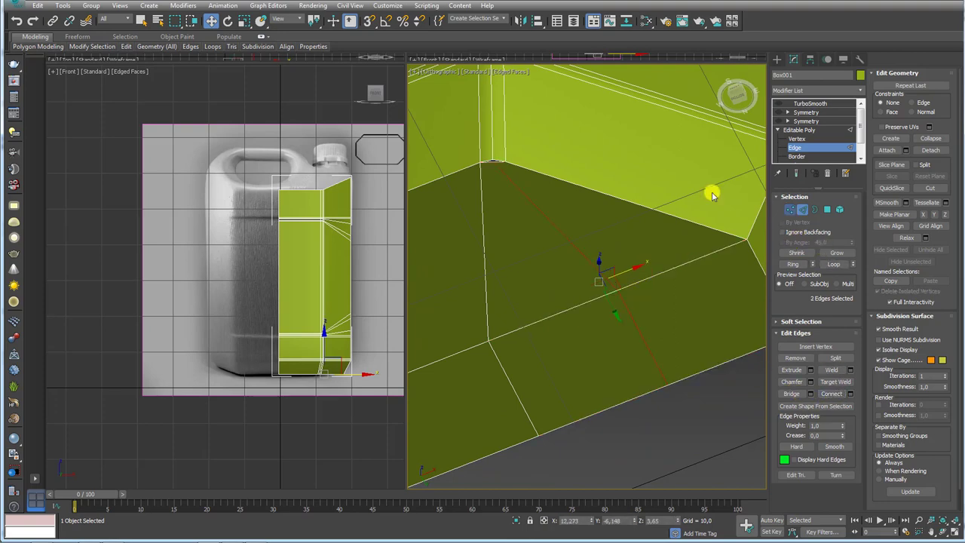
pyautogui.click(497, 165)
pyautogui.moveTo(491, 188)
pyautogui.keyDown('alt'); pyautogui.mouseDown(button='middle')
pyautogui.moveTo(511, 134)
pyautogui.moveTo(495, 165)
pyautogui.mouseUp(button='middle'); pyautogui.keyUp('alt')
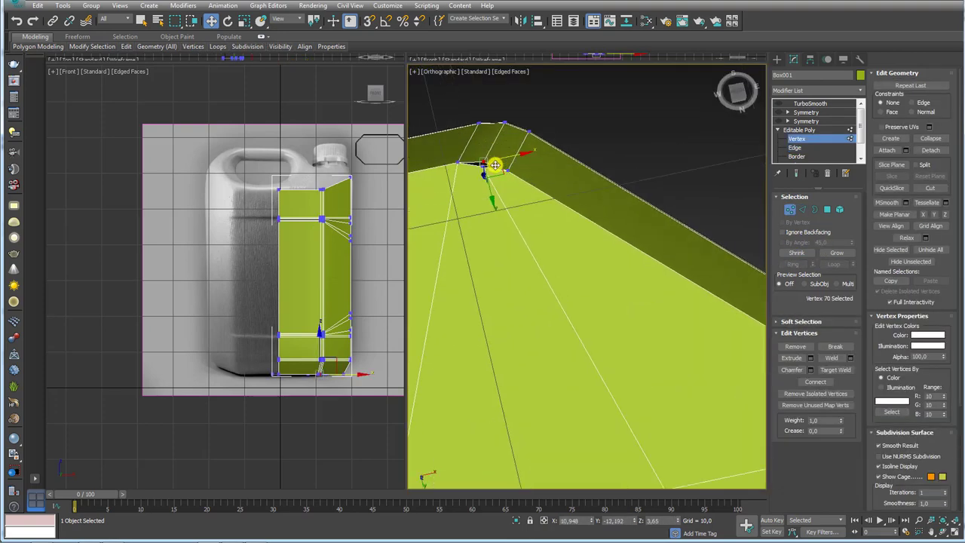
pyautogui.moveTo(502, 177); pyautogui.dragTo(506, 202)
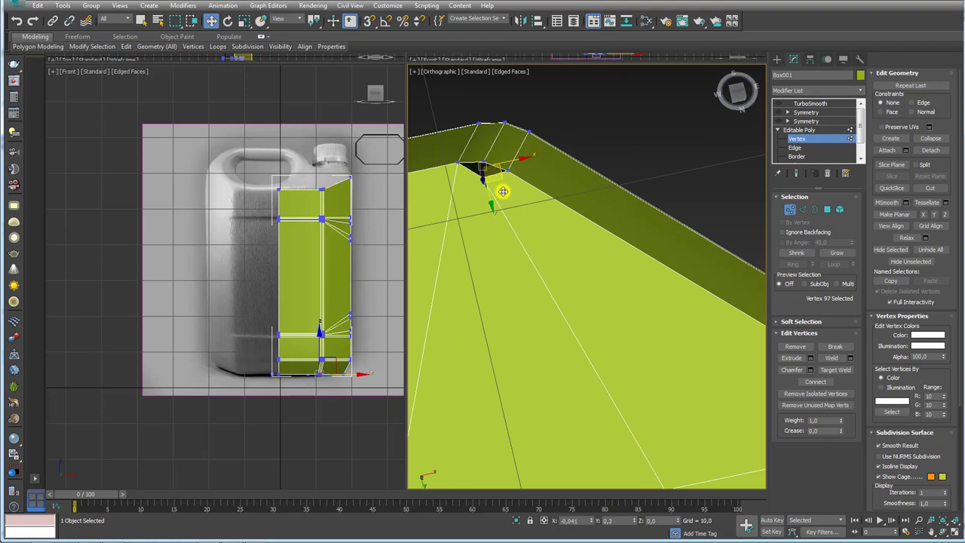
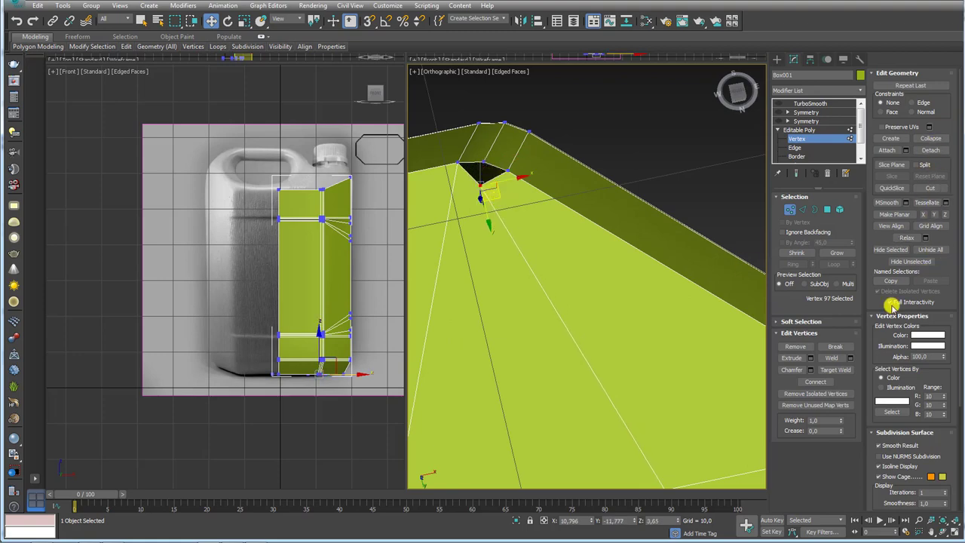
# Target-weld the stray bottom vertex to close the gap in the body.
pyautogui.click(843, 371)
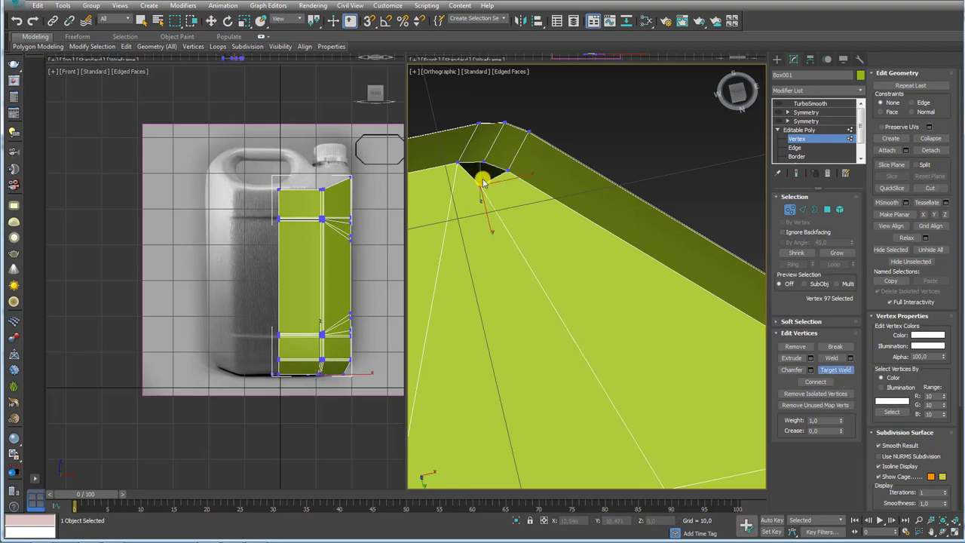
pyautogui.moveTo(483, 181); pyautogui.dragTo(483, 162)
pyautogui.moveTo(483, 163)
pyautogui.keyDown('alt'); pyautogui.mouseDown(button='middle')
pyautogui.moveTo(523, 189)
pyautogui.moveTo(536, 257)
pyautogui.moveTo(723, 281)
pyautogui.mouseUp(button='middle'); pyautogui.keyUp('alt')
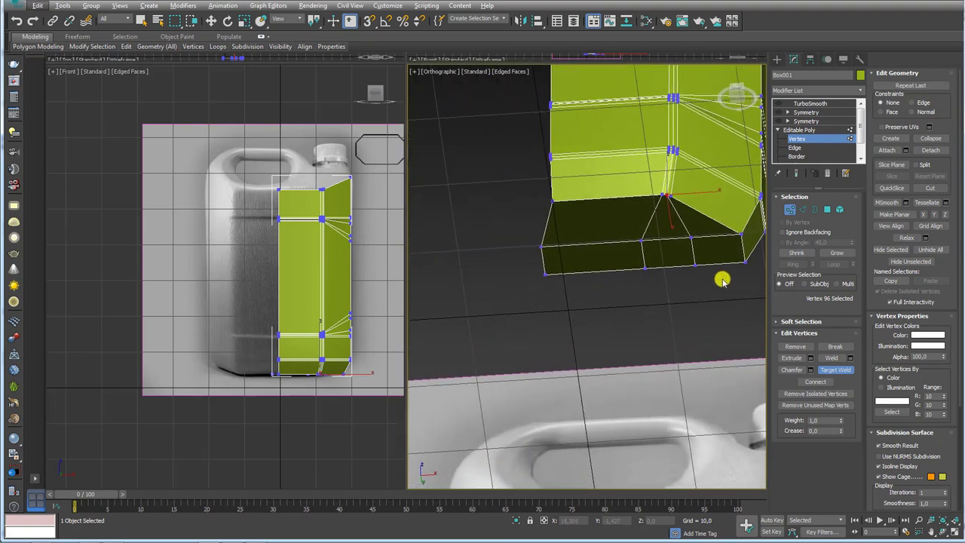
pyautogui.keyDown('alt'); pyautogui.moveTo(696, 222); pyautogui.dragTo(685, 196, button='middle'); pyautogui.keyUp('alt')
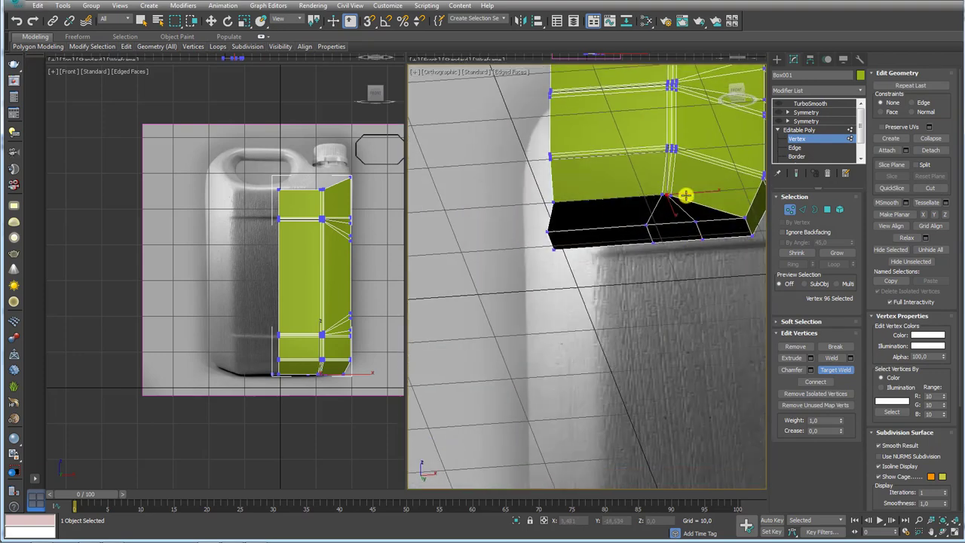
# Preview the mirrored body with TurboSmooth switched on, then turn TurboSmooth off again.
pyautogui.click(801, 130)
pyautogui.click(807, 112)
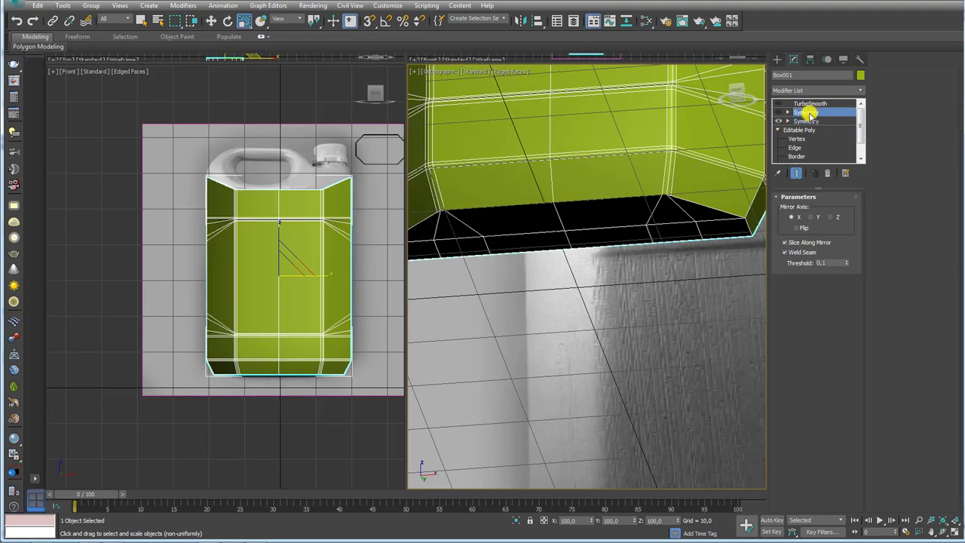
pyautogui.click(804, 103)
pyautogui.click(779, 104)
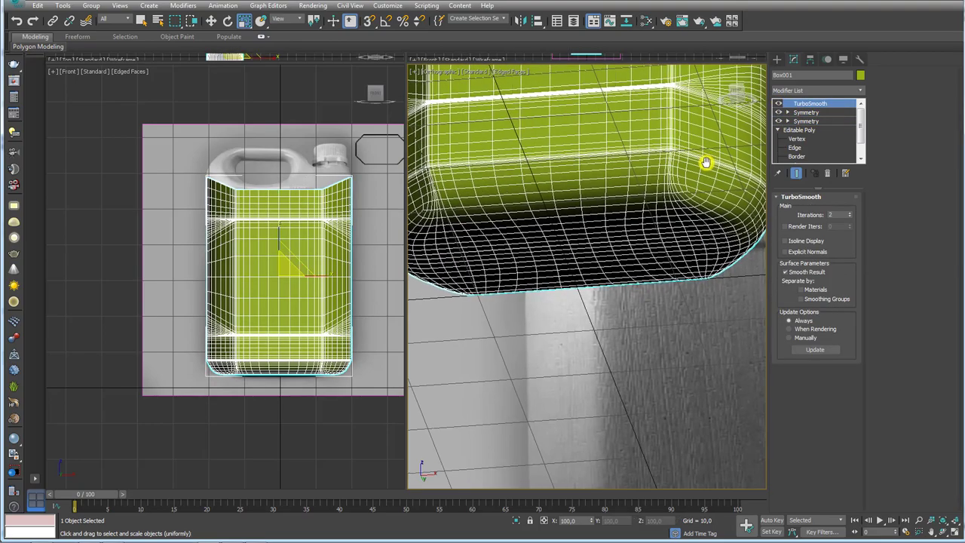
pyautogui.moveTo(705, 159)
pyautogui.keyDown('alt'); pyautogui.mouseDown(button='middle')
pyautogui.moveTo(670, 227)
pyautogui.moveTo(577, 219)
pyautogui.moveTo(623, 216)
pyautogui.moveTo(621, 272)
pyautogui.moveTo(640, 317)
pyautogui.moveTo(641, 257)
pyautogui.mouseUp(button='middle'); pyautogui.keyUp('alt')
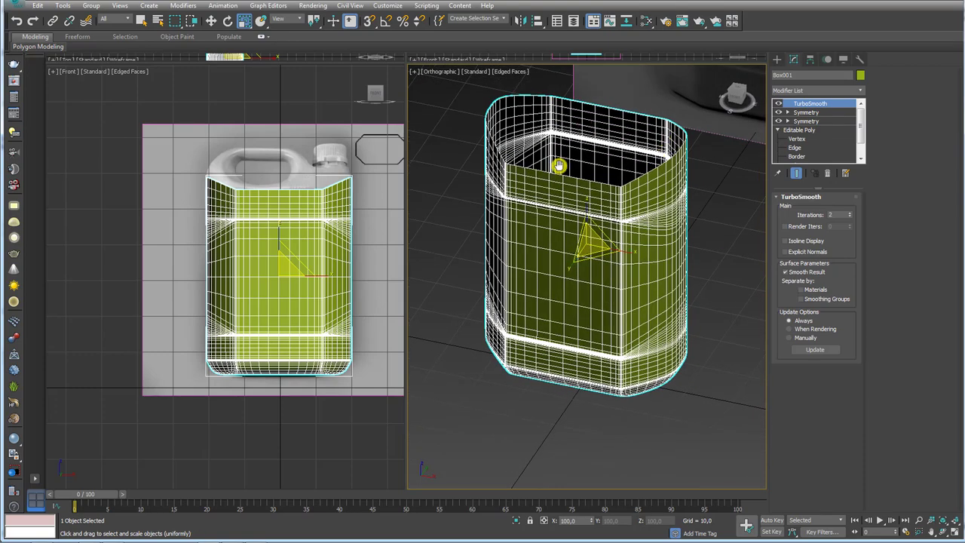
pyautogui.keyDown('alt'); pyautogui.moveTo(559, 166); pyautogui.dragTo(611, 218, button='middle'); pyautogui.keyUp('alt')
pyautogui.click(779, 103)
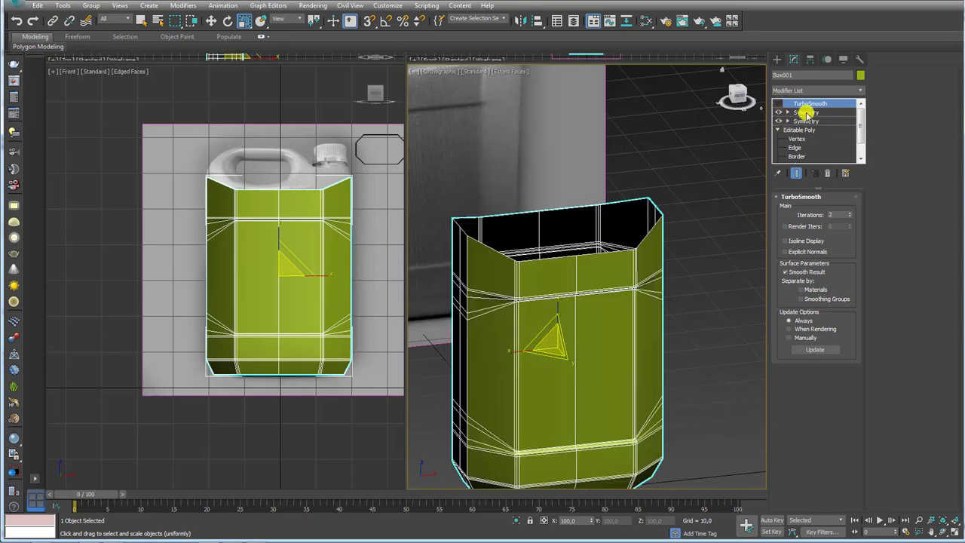
# Add an Edit Poly modifier from the Modifier List and enable Edge sub-object selection.
pyautogui.click(861, 90)
pyautogui.scroll(-1, 862, 182)
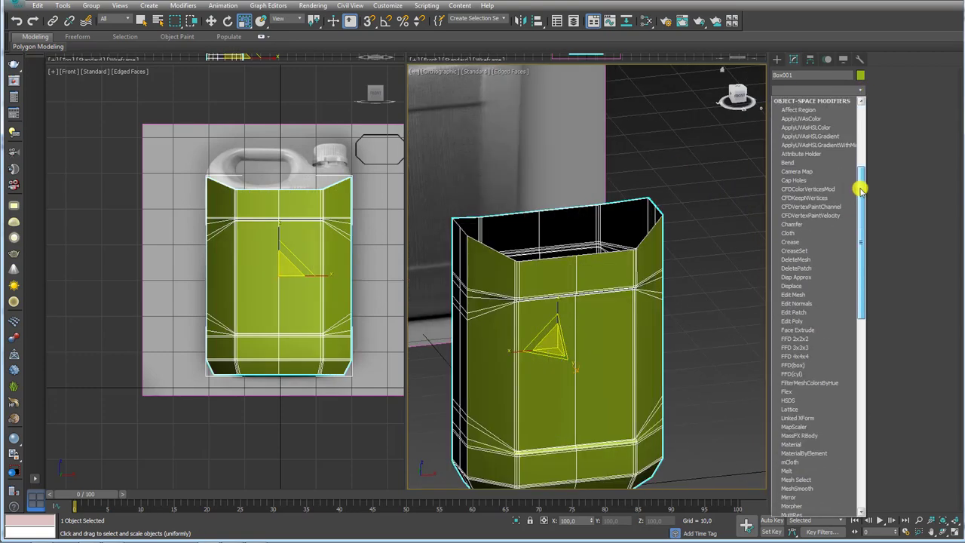
pyautogui.click(802, 320)
pyautogui.keyDown('alt'); pyautogui.moveTo(641, 241); pyautogui.dragTo(721, 247, button='middle'); pyautogui.keyUp('alt')
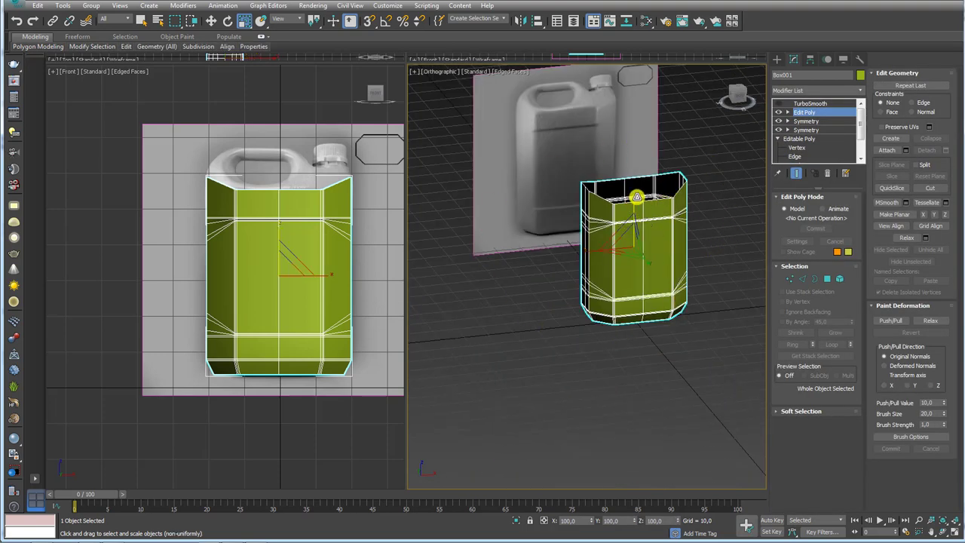
pyautogui.keyDown('alt'); pyautogui.moveTo(638, 189); pyautogui.dragTo(560, 183, button='middle'); pyautogui.keyUp('alt')
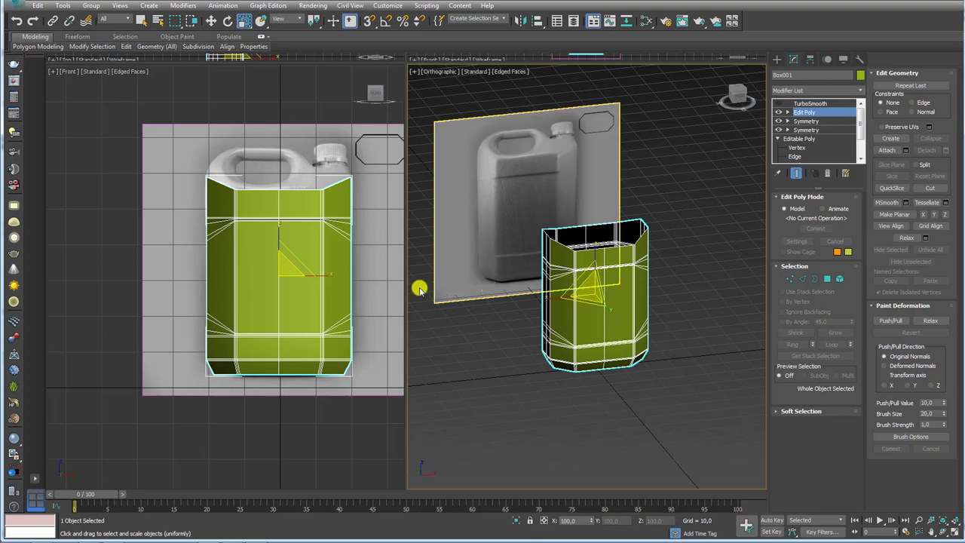
pyautogui.scroll(5, 180, 121)
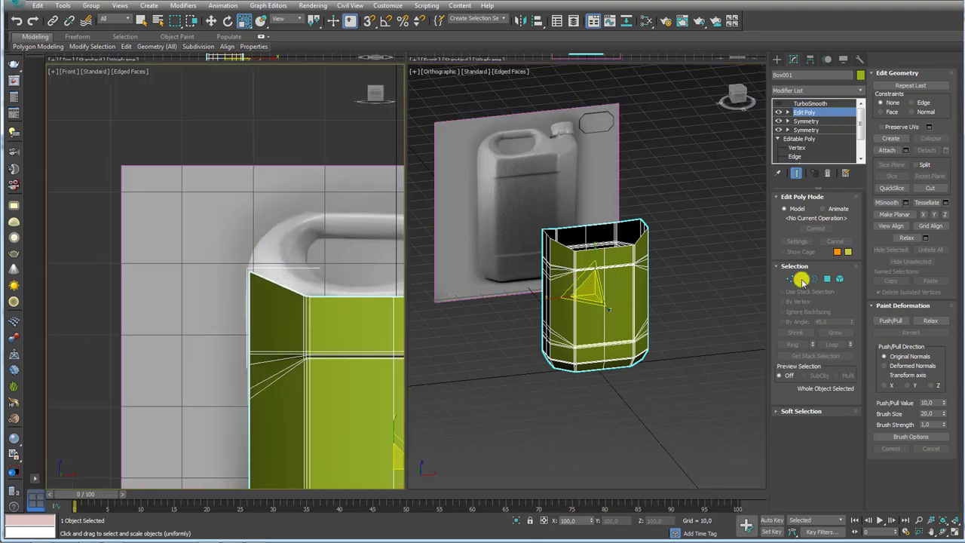
pyautogui.click(802, 279)
pyautogui.scroll(5, 541, 236)
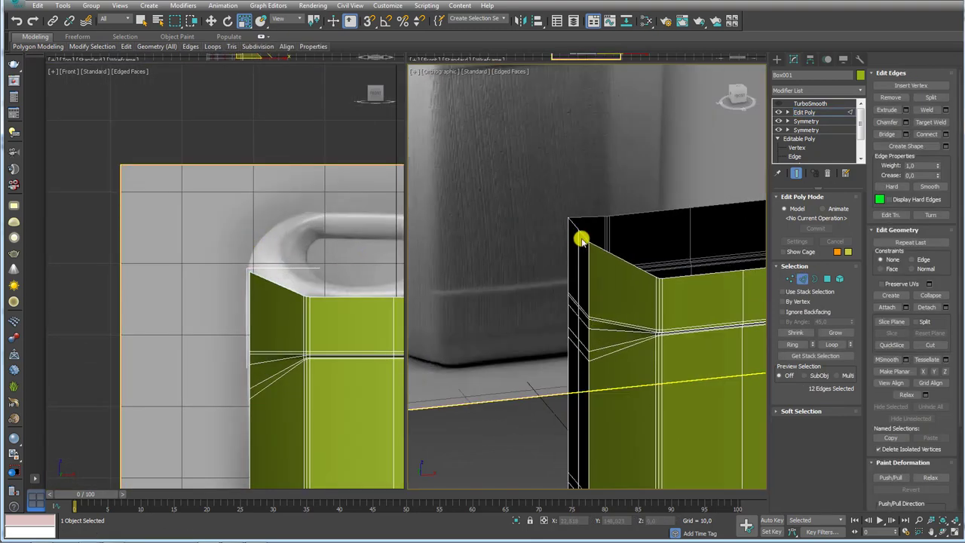
# Select the two top-corner edges and adjust their height to flatten the corner peak.
pyautogui.click(578, 228)
pyautogui.moveTo(324, 267); pyautogui.dragTo(279, 267, button='middle')
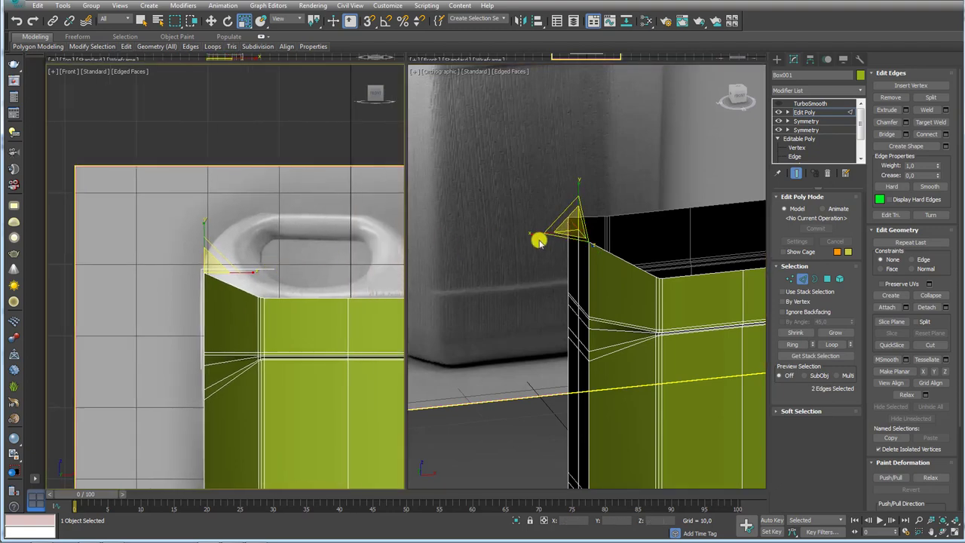
pyautogui.scroll(3, 540, 241)
pyautogui.keyDown('alt'); pyautogui.moveTo(632, 232); pyautogui.dragTo(622, 217, button='middle'); pyautogui.keyUp('alt')
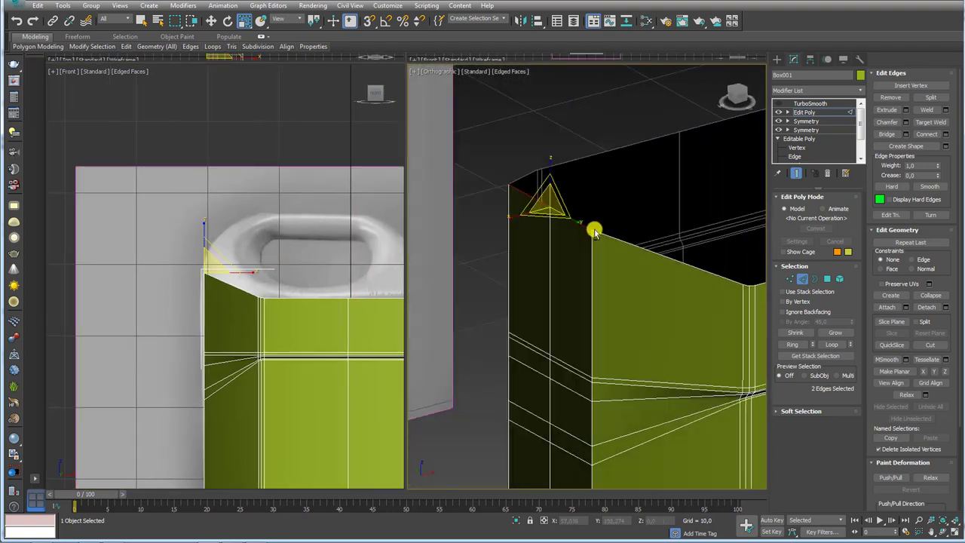
pyautogui.scroll(-5, 622, 217)
pyautogui.moveTo(352, 238); pyautogui.dragTo(300, 261, button='middle')
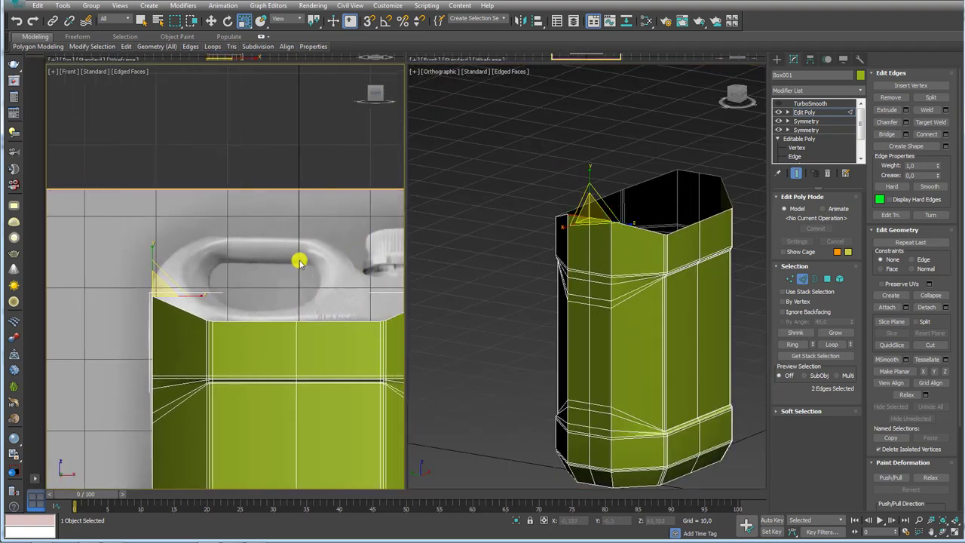
pyautogui.moveTo(208, 274); pyautogui.dragTo(158, 231, button='middle')
pyautogui.moveTo(157, 231); pyautogui.dragTo(134, 231)
pyautogui.moveTo(133, 231); pyautogui.dragTo(135, 219, button='middle')
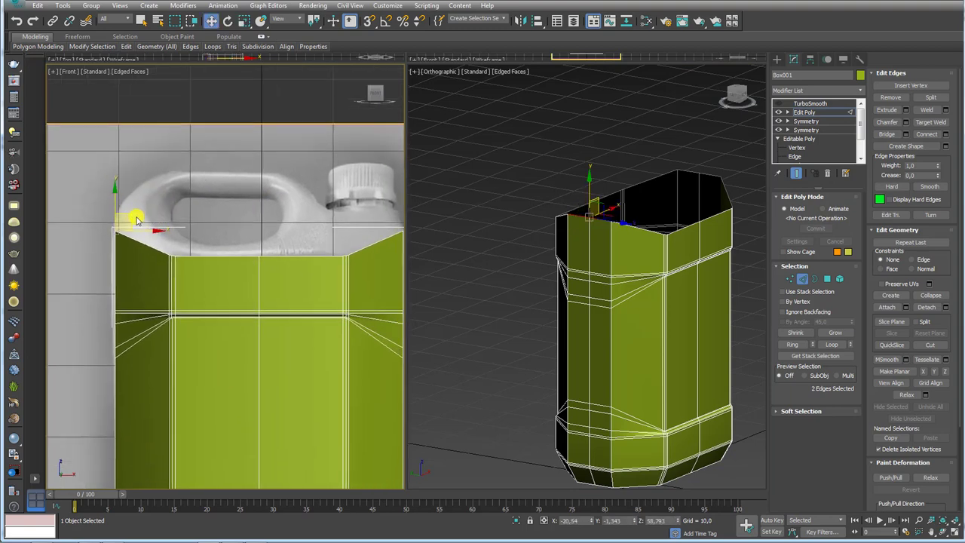
pyautogui.moveTo(128, 218); pyautogui.dragTo(130, 190)
pyautogui.moveTo(546, 194)
pyautogui.keyDown('alt'); pyautogui.mouseDown(button='middle')
pyautogui.moveTo(556, 209)
pyautogui.moveTo(611, 162)
pyautogui.mouseUp(button='middle'); pyautogui.keyUp('alt')
pyautogui.moveTo(138, 183); pyautogui.dragTo(158, 196, button='middle')
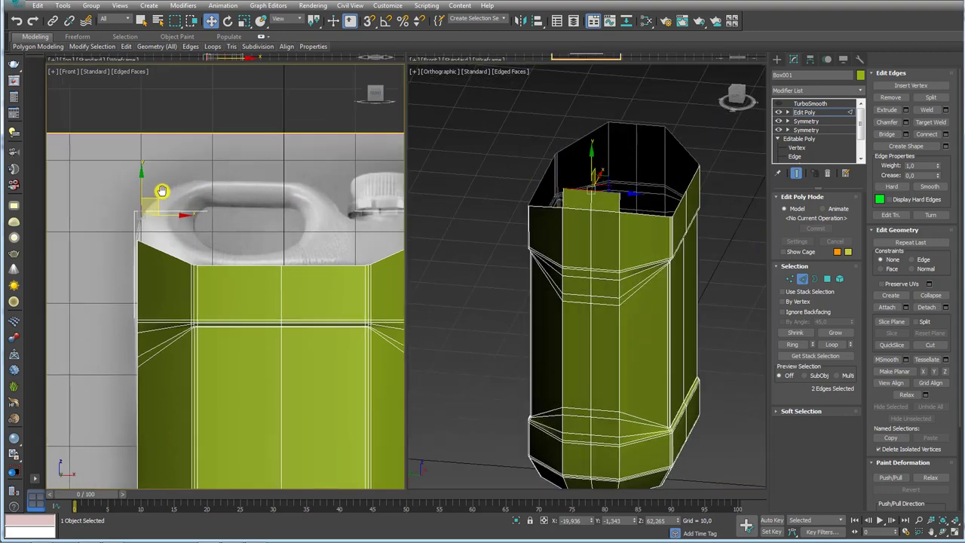
pyautogui.keyDown('alt'); pyautogui.moveTo(503, 183); pyautogui.dragTo(681, 267, button='middle'); pyautogui.keyUp('alt')
# Extrude the top-corner edges upward into a new strip and scale it narrower.
pyautogui.press('e')
pyautogui.press('r')
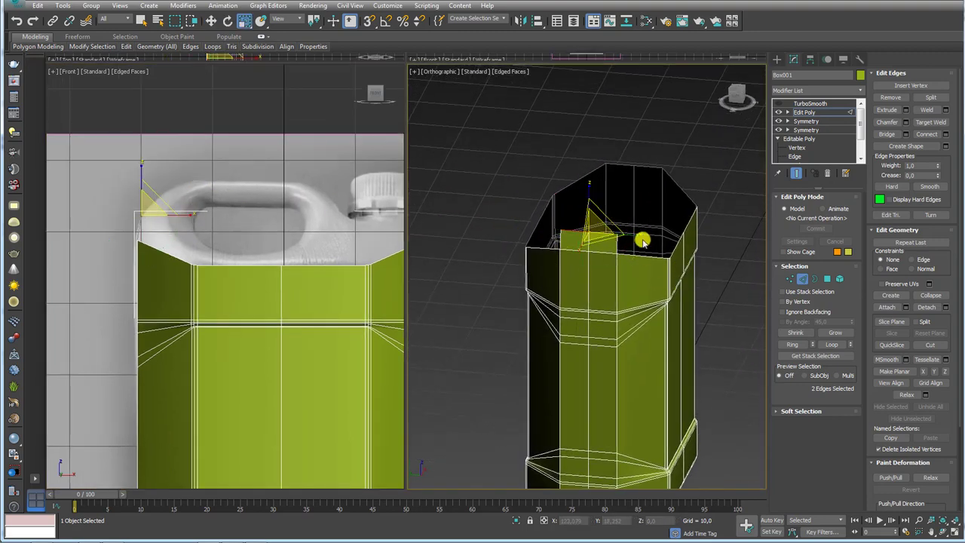
pyautogui.press('w')
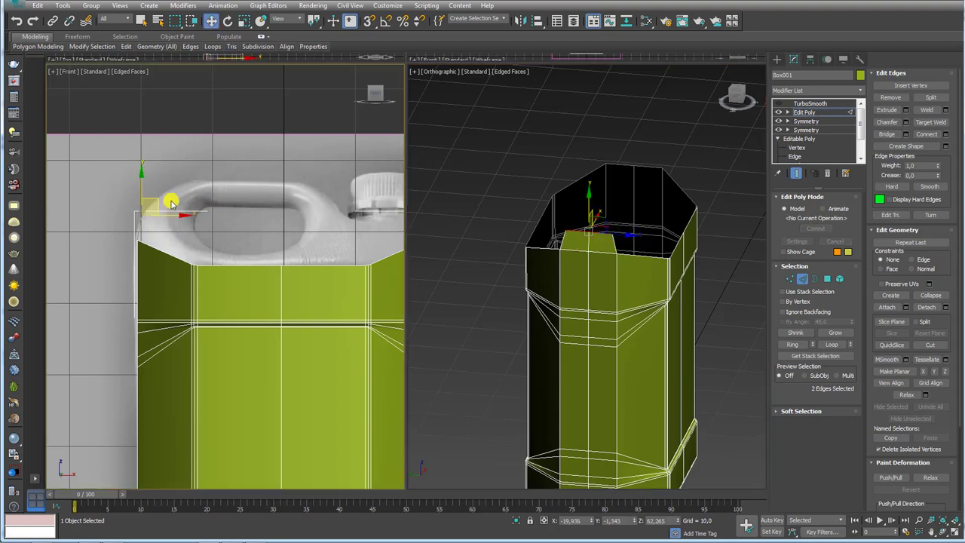
pyautogui.moveTo(155, 186); pyautogui.dragTo(187, 172)
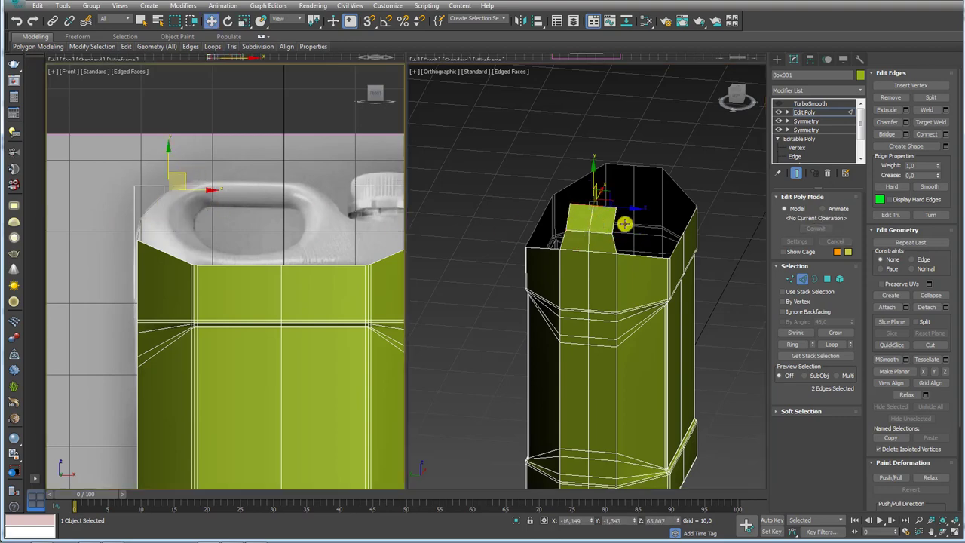
pyautogui.press('e')
pyautogui.press('r')
pyautogui.moveTo(631, 210); pyautogui.dragTo(625, 208)
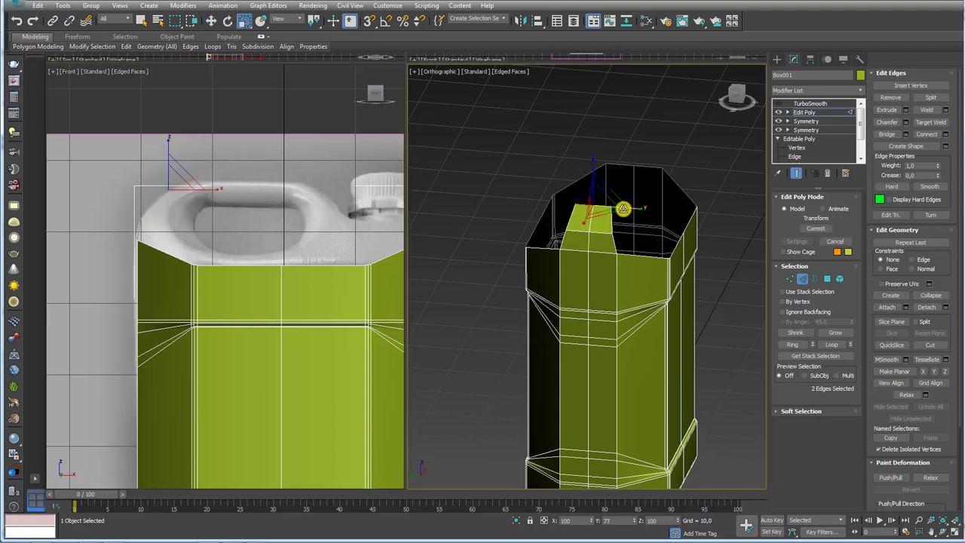
# Raise the narrow handle strip further toward the top of the handle.
pyautogui.press('w')
pyautogui.moveTo(215, 165); pyautogui.dragTo(216, 170)
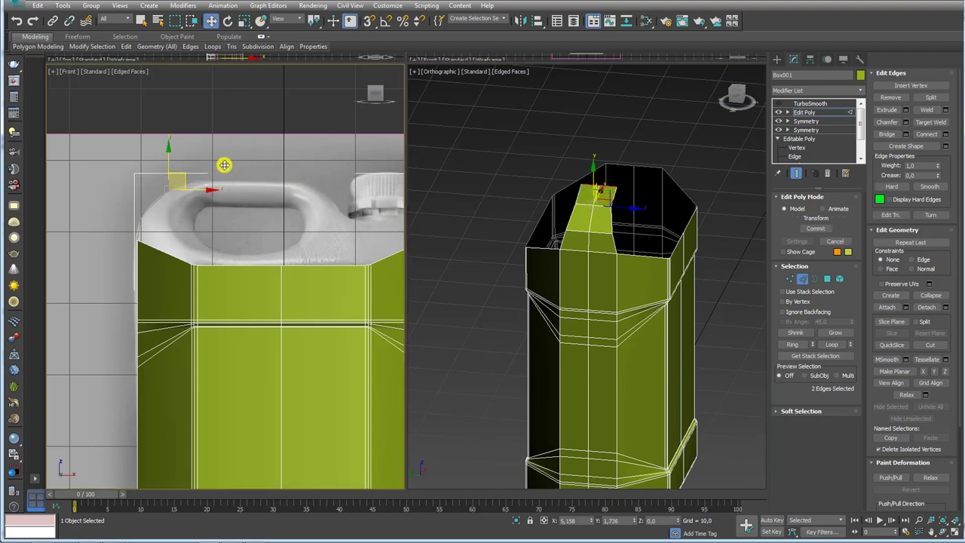
pyautogui.press('r')
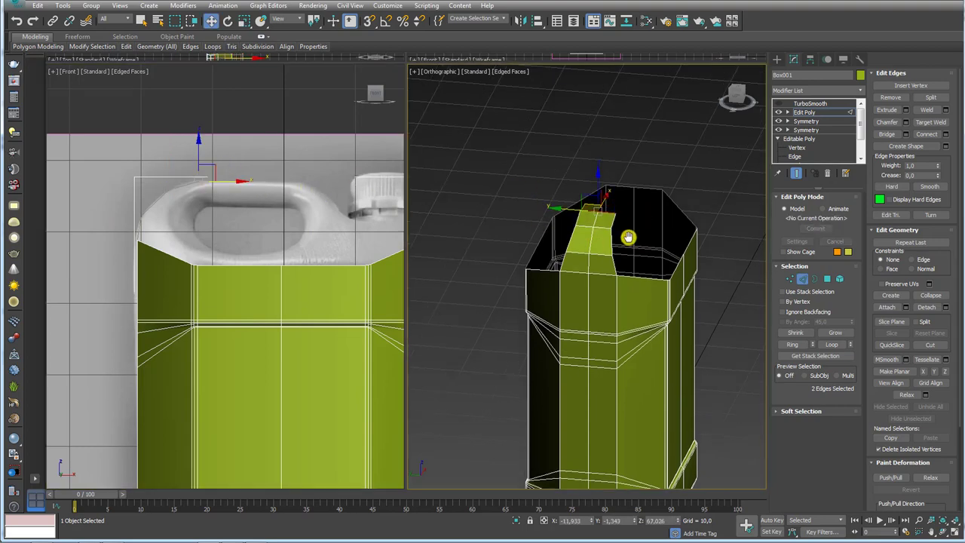
pyautogui.press('w')
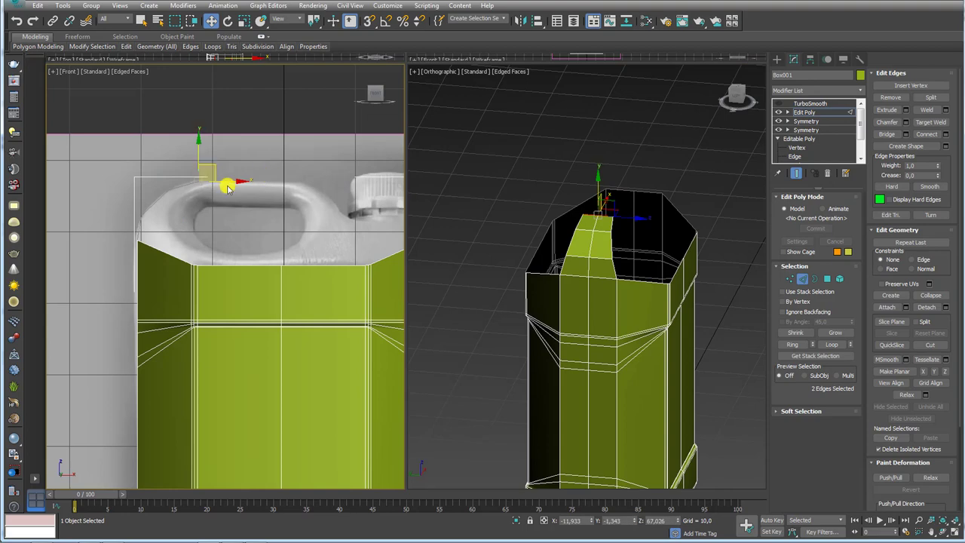
pyautogui.moveTo(222, 175); pyautogui.dragTo(327, 178)
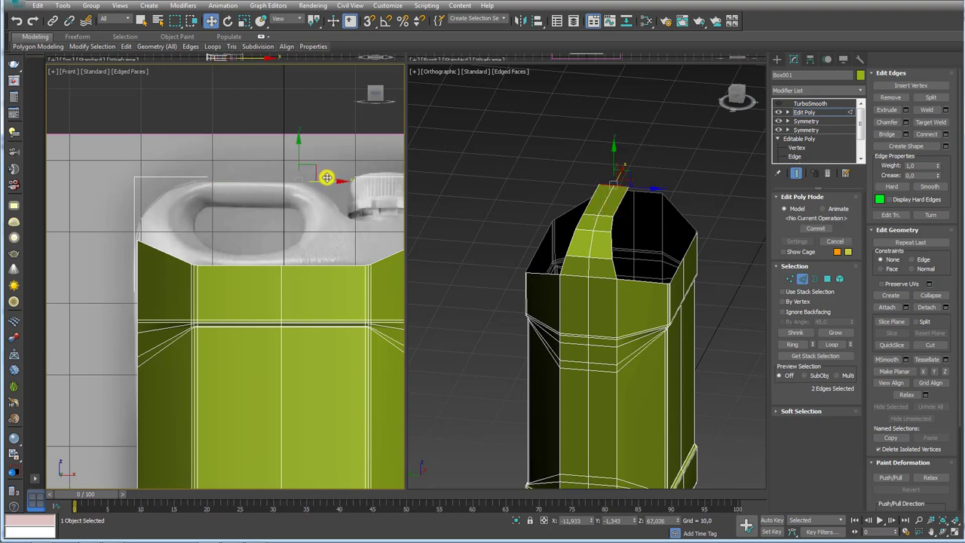
pyautogui.scroll(3, 377, 186)
pyautogui.scroll(3, 301, 194)
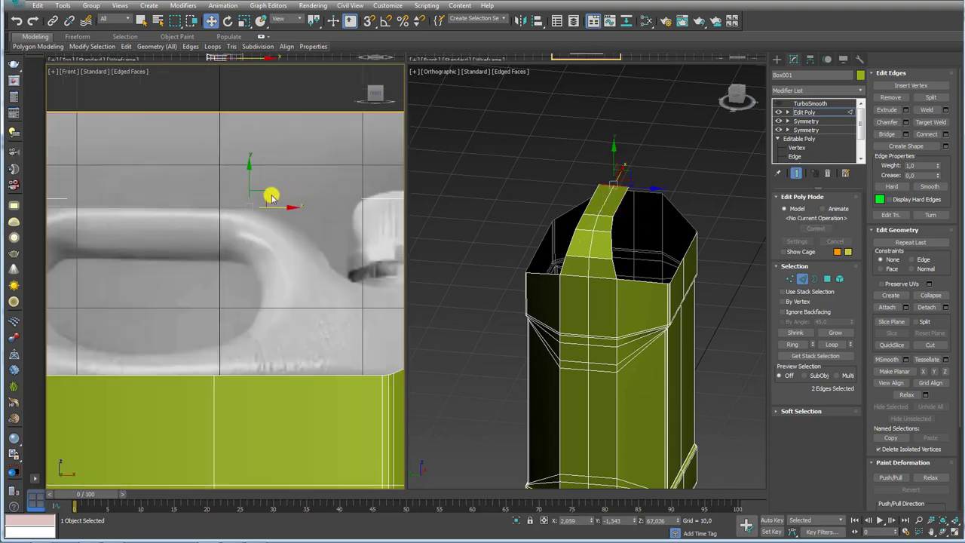
# Extend the strip along the handle outline, then undo a trial widening of its end.
pyautogui.moveTo(268, 192)
pyautogui.mouseDown()
pyautogui.moveTo(335, 231)
pyautogui.moveTo(366, 281)
pyautogui.mouseUp()
pyautogui.moveTo(503, 273)
pyautogui.keyDown('alt'); pyautogui.mouseDown(button='middle')
pyautogui.moveTo(646, 286)
pyautogui.moveTo(593, 276)
pyautogui.moveTo(580, 297)
pyautogui.moveTo(605, 261)
pyautogui.mouseUp(button='middle'); pyautogui.keyUp('alt')
pyautogui.press('r')
pyautogui.moveTo(578, 267)
pyautogui.mouseDown()
pyautogui.moveTo(571, 259)
pyautogui.moveTo(544, 265)
pyautogui.moveTo(589, 234)
pyautogui.moveTo(565, 237)
pyautogui.moveTo(591, 258)
pyautogui.mouseUp()
pyautogui.hotkey('ctrl', 'z')
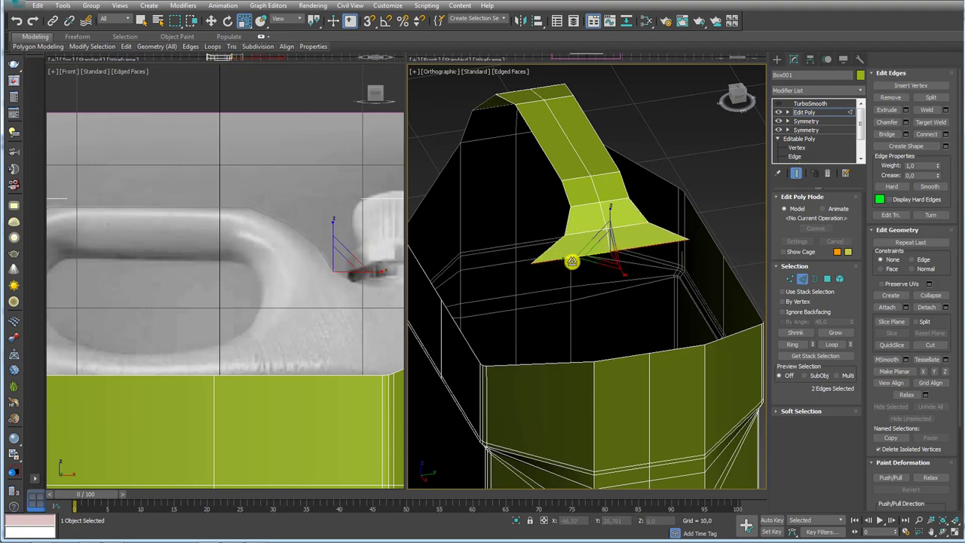
pyautogui.hotkey('ctrl', 'z')
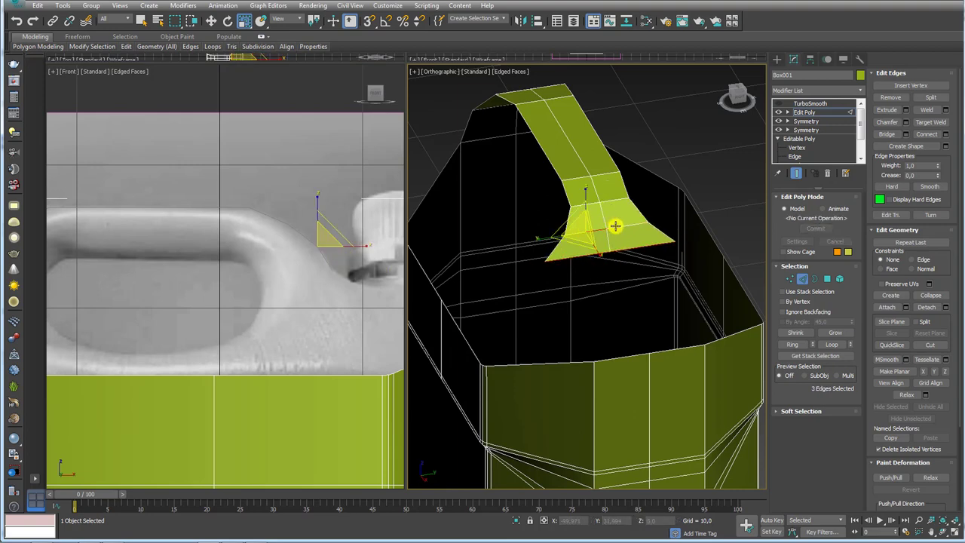
pyautogui.hotkey('ctrl', 'z')
pyautogui.hotkey('ctrl', 'z')
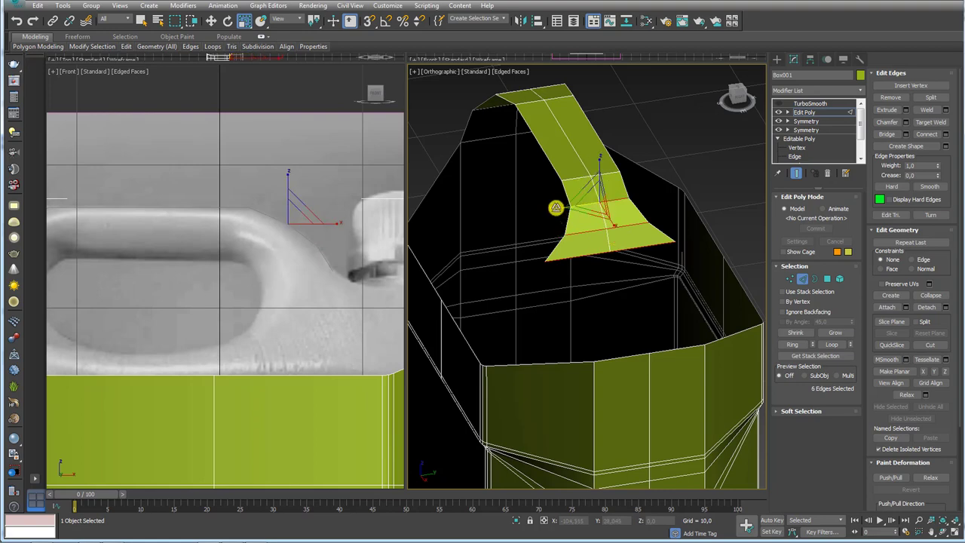
pyautogui.hotkey('ctrl', 'z')
pyautogui.hotkey('ctrl', 'z')
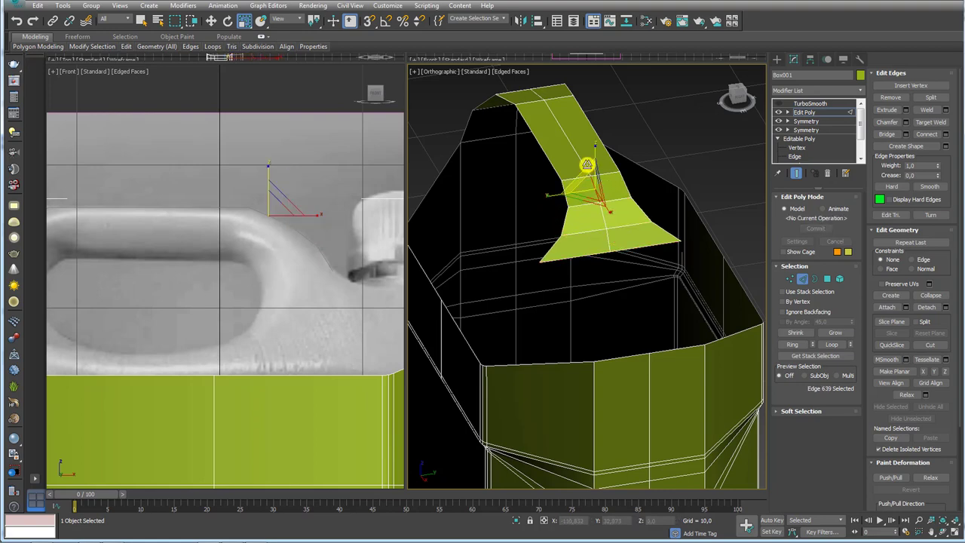
pyautogui.hotkey('ctrl', 'z')
pyautogui.hotkey('shift', 'z')
pyautogui.hotkey('shift', 'z')
pyautogui.hotkey('shift', 'z')
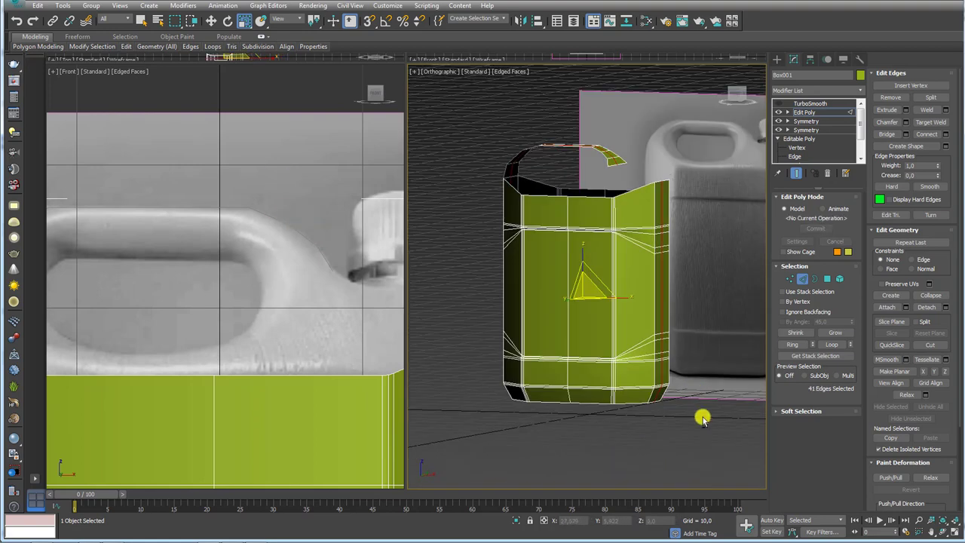
pyautogui.hotkey('ctrl', 'z')
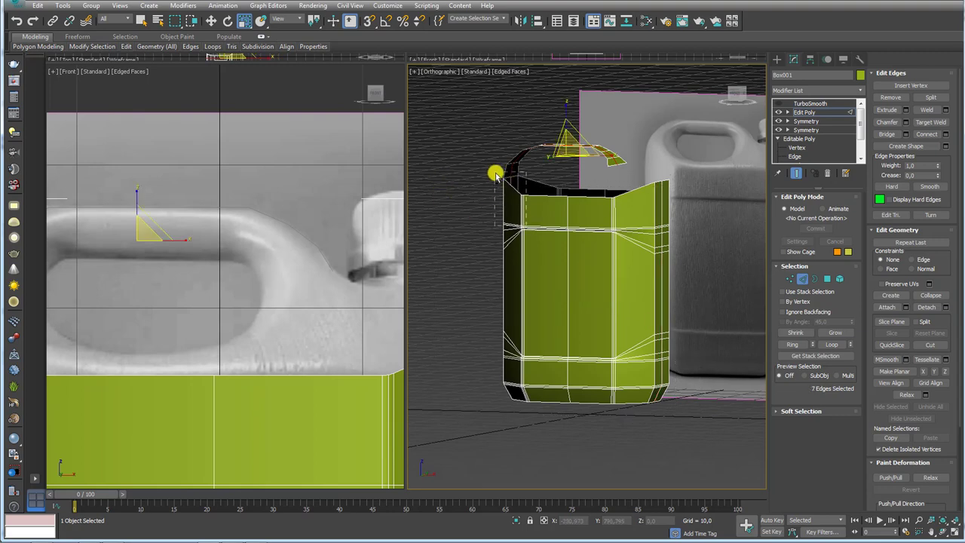
pyautogui.hotkey('ctrl', 'z')
# Move the edge loop up to the handle top and scale it to 106% along X.
pyautogui.scroll(-2, 312, 230)
pyautogui.press('w')
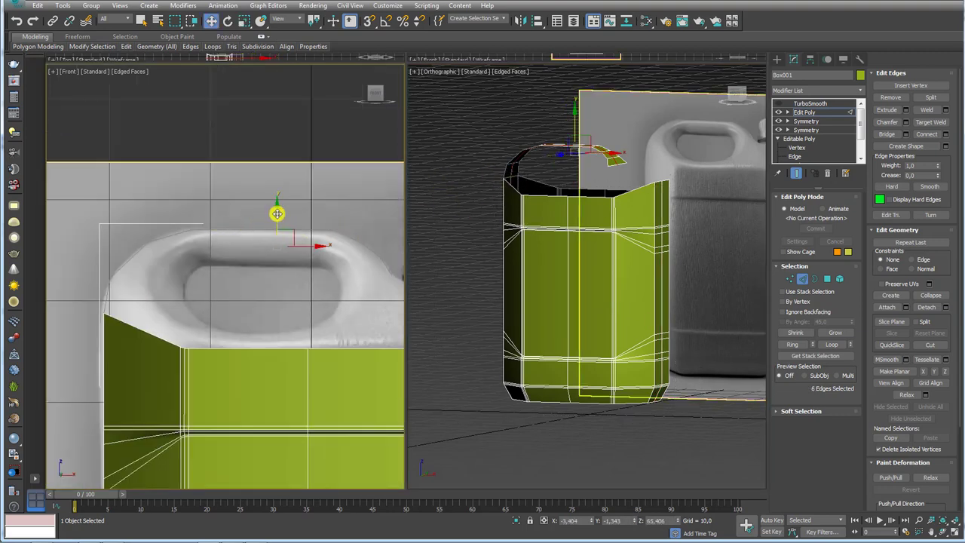
pyautogui.moveTo(277, 214); pyautogui.dragTo(283, 209)
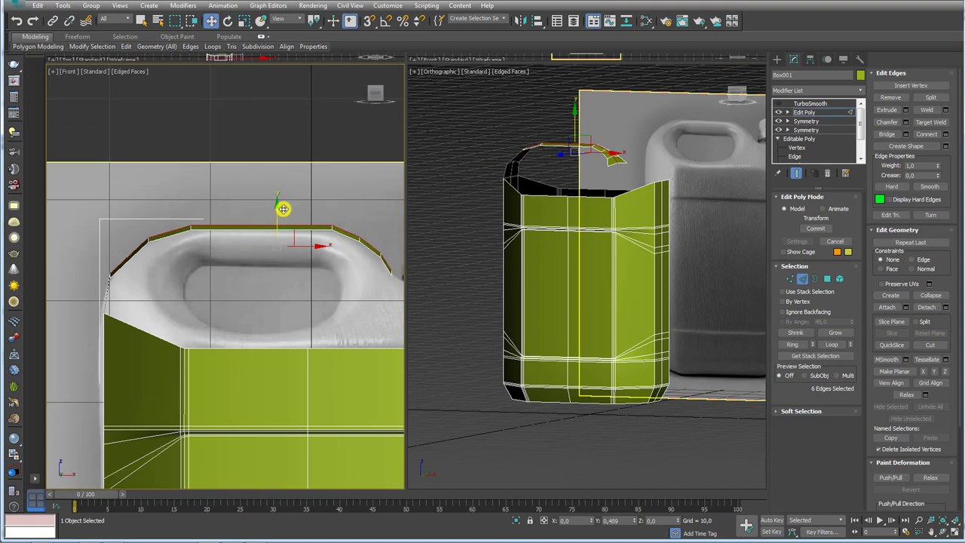
pyautogui.scroll(5, 641, 219)
pyautogui.keyDown('alt'); pyautogui.moveTo(657, 224); pyautogui.dragTo(644, 239, button='middle'); pyautogui.keyUp('alt')
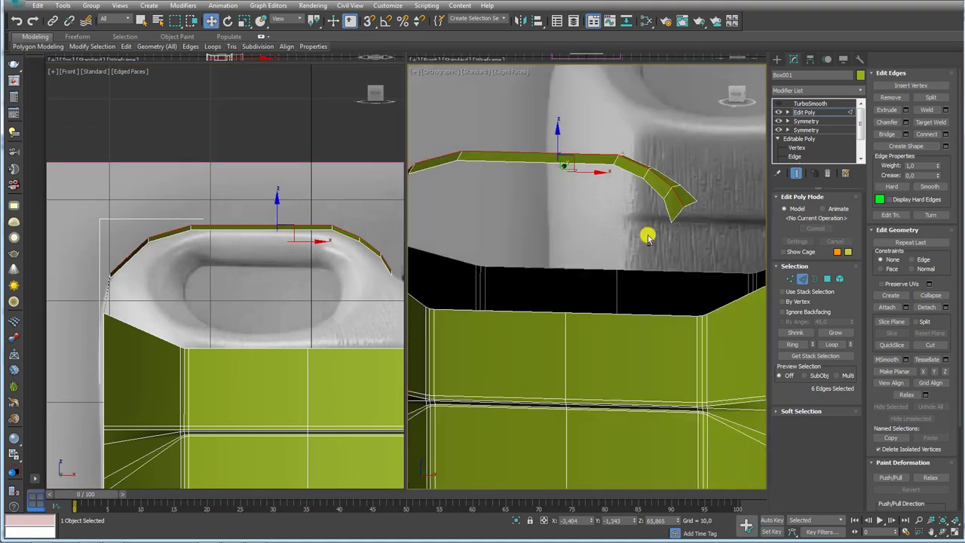
pyautogui.press('e')
pyautogui.press('r')
pyautogui.moveTo(604, 173); pyautogui.dragTo(605, 172)
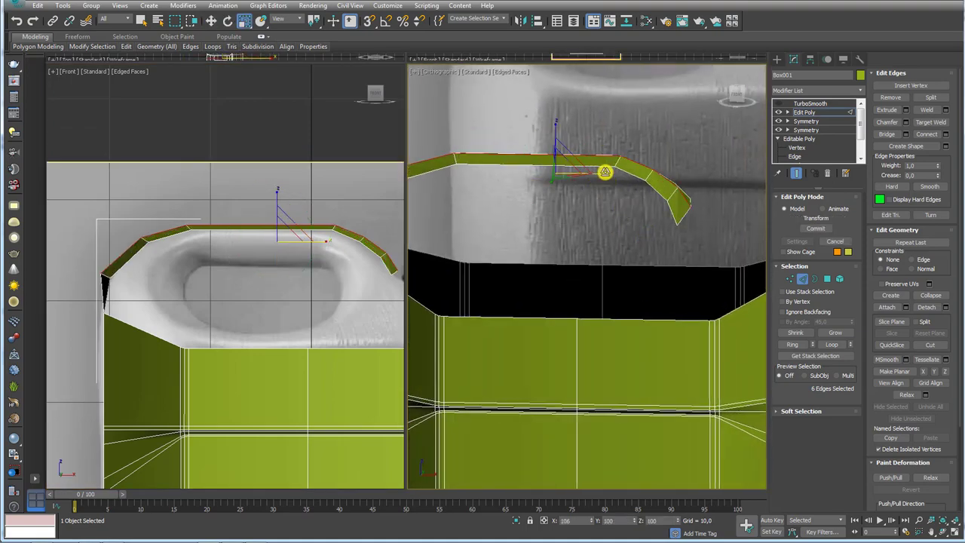
pyautogui.scroll(-3, 588, 196)
pyautogui.keyDown('alt'); pyautogui.moveTo(571, 216); pyautogui.dragTo(558, 222, button='middle'); pyautogui.keyUp('alt')
pyautogui.scroll(2, 497, 235)
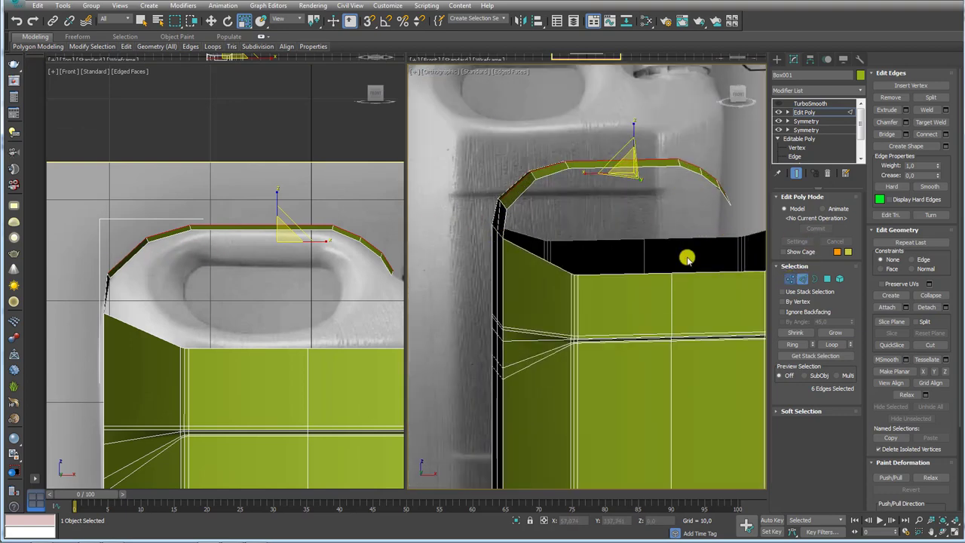
# Nudge the upper and lower handle-end vertices right to line them up with the body.
pyautogui.press('1')
pyautogui.click(499, 199)
pyautogui.scroll(2, 498, 200)
pyautogui.scroll(2, 499, 200)
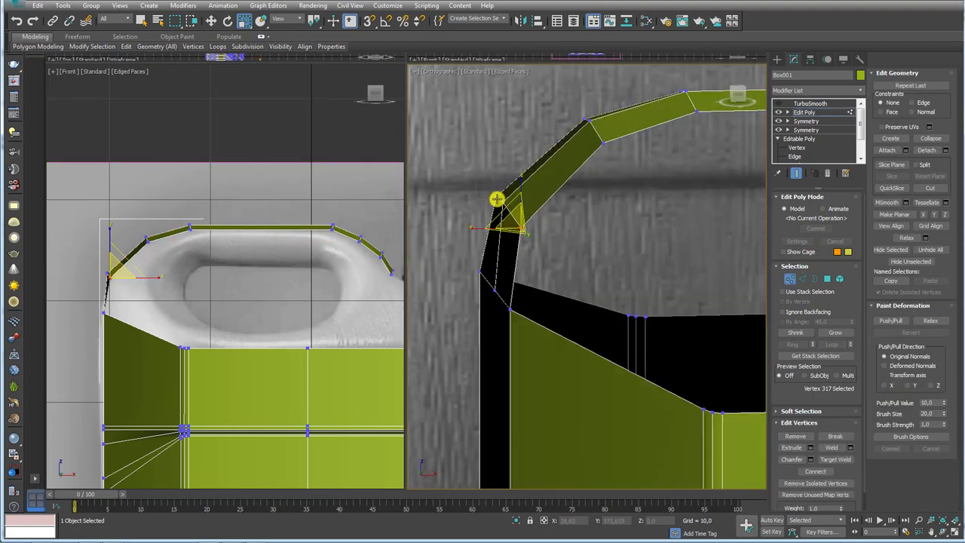
pyautogui.press('w')
pyautogui.moveTo(527, 202); pyautogui.dragTo(535, 204)
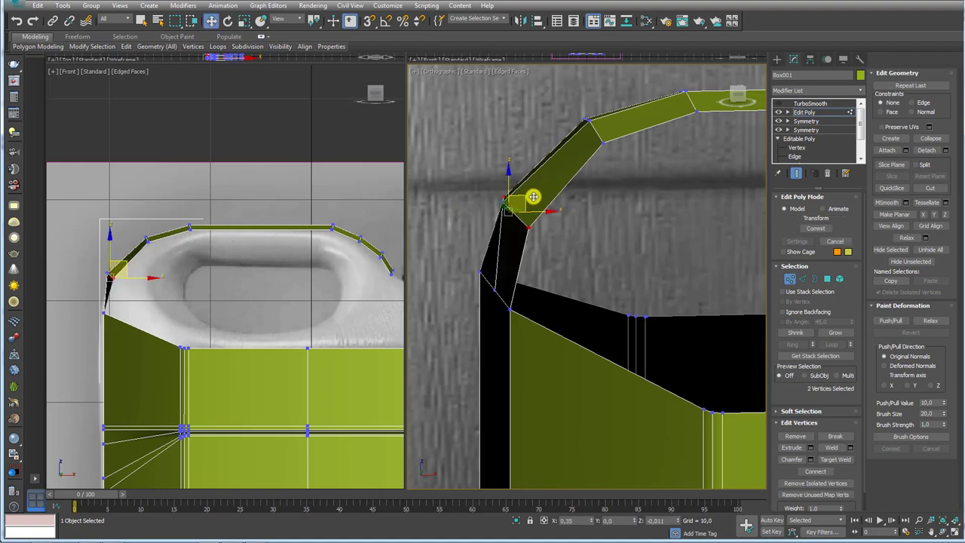
pyautogui.click(510, 310)
pyautogui.keyDown('ctrl'); pyautogui.click(485, 273); pyautogui.keyUp('ctrl')
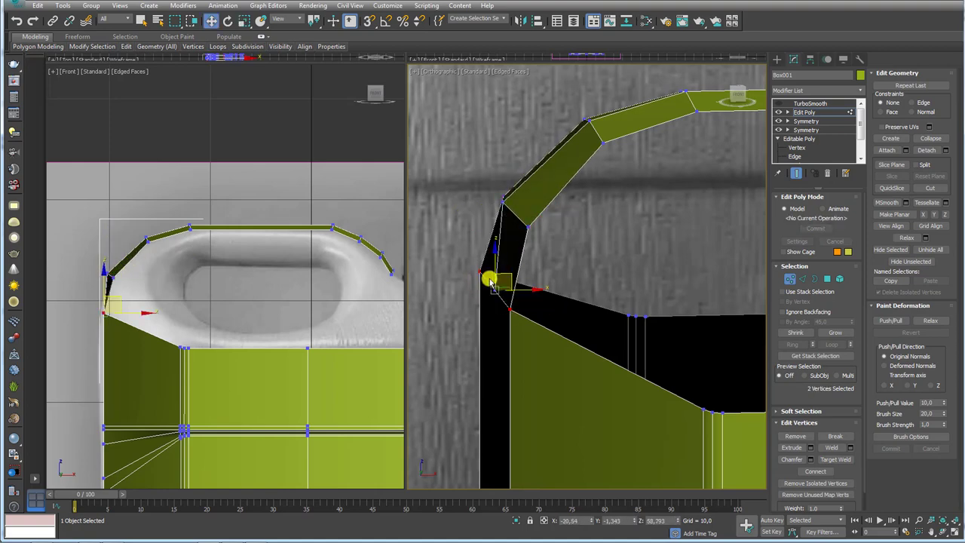
pyautogui.moveTo(523, 286); pyautogui.dragTo(532, 289)
pyautogui.scroll(-3, 276, 221)
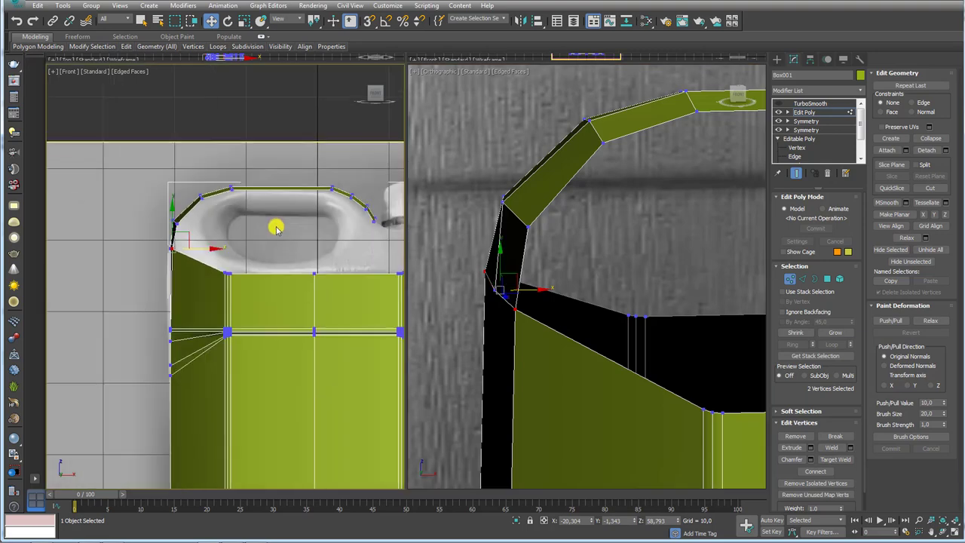
pyautogui.scroll(-3, 302, 219)
pyautogui.scroll(3, 259, 242)
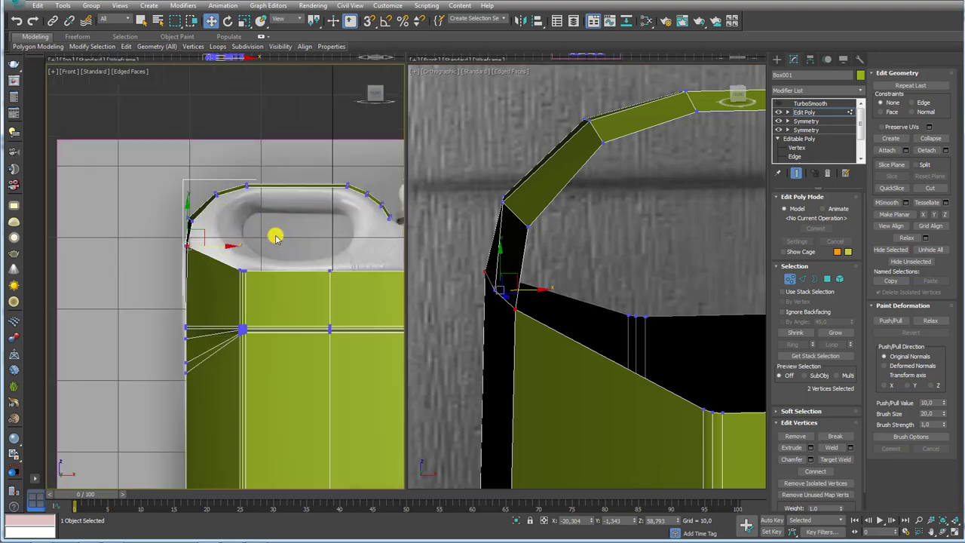
pyautogui.scroll(3, 276, 233)
# Bridge an edge on the body top with an edge under the handle to make a new face.
pyautogui.click(798, 278)
pyautogui.scroll(-4, 233, 233)
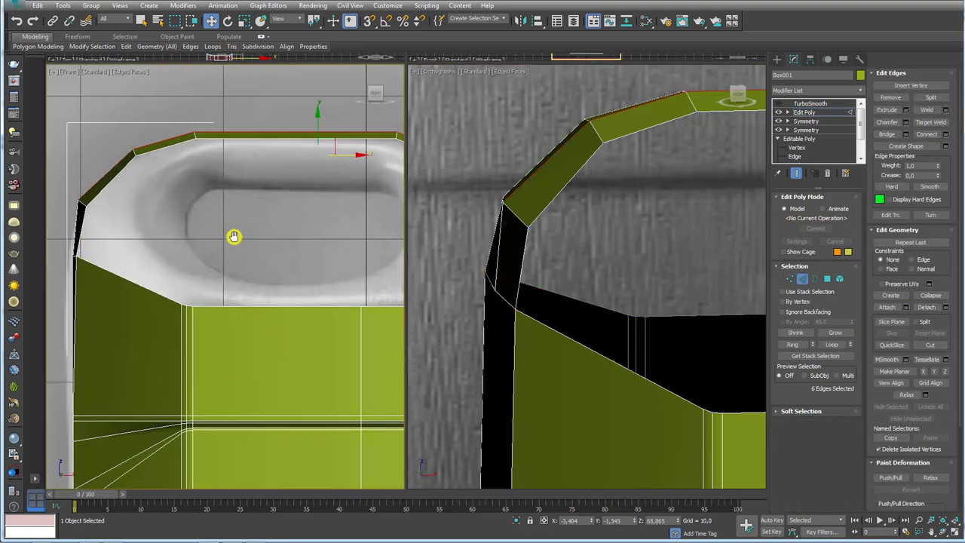
pyautogui.scroll(3, 175, 195)
pyautogui.scroll(-5, 580, 285)
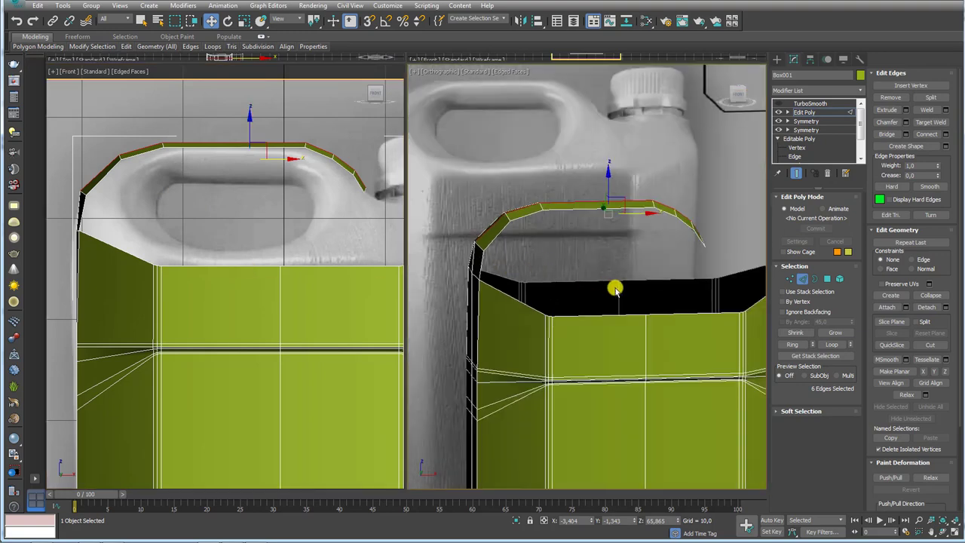
pyautogui.keyDown('alt'); pyautogui.moveTo(614, 287); pyautogui.dragTo(640, 328, button='middle'); pyautogui.keyUp('alt')
pyautogui.click(645, 330)
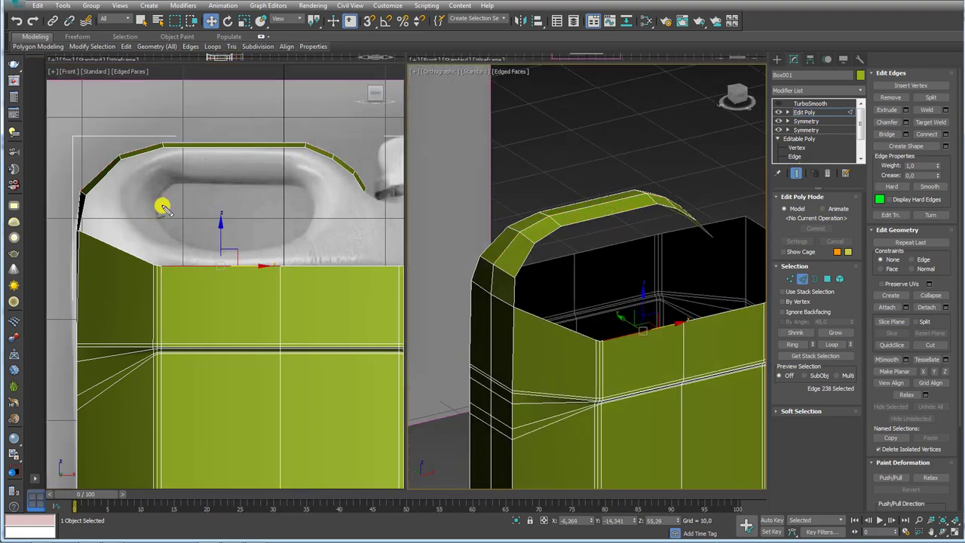
pyautogui.keyDown('ctrl'); pyautogui.click(544, 261); pyautogui.keyUp('ctrl')
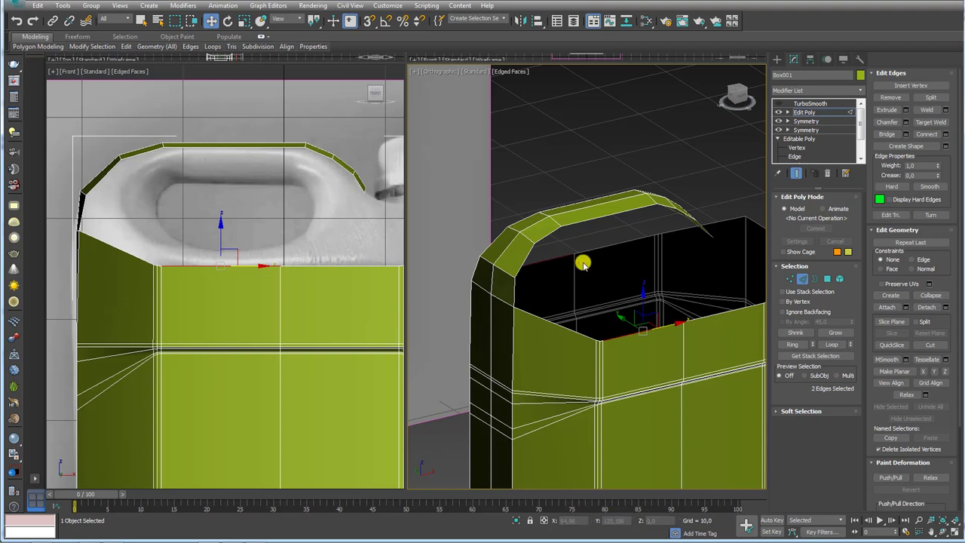
pyautogui.click(890, 136)
# Connect a new edge across the middle of the bridge face.
pyautogui.keyDown('alt'); pyautogui.moveTo(639, 332); pyautogui.dragTo(626, 298, button='middle'); pyautogui.keyUp('alt')
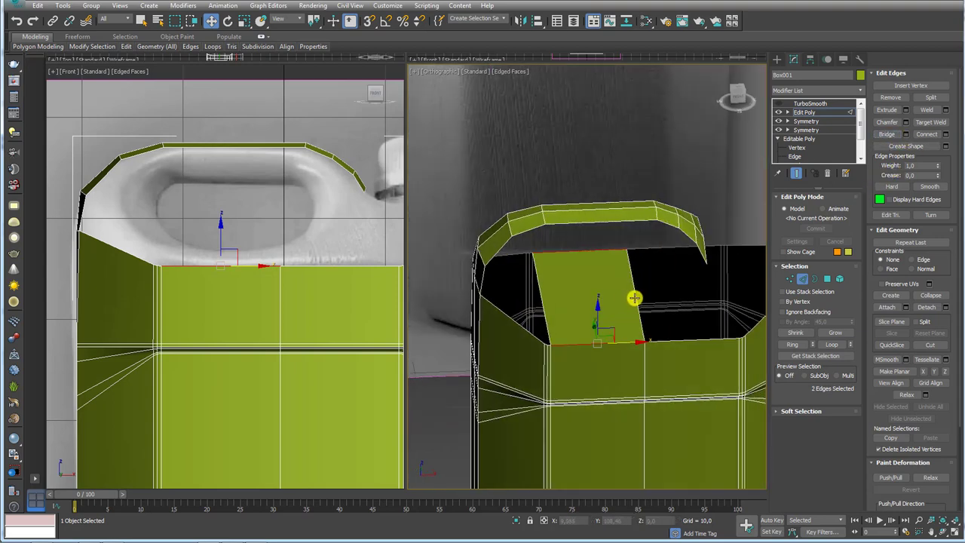
pyautogui.click(635, 298)
pyautogui.click(795, 344)
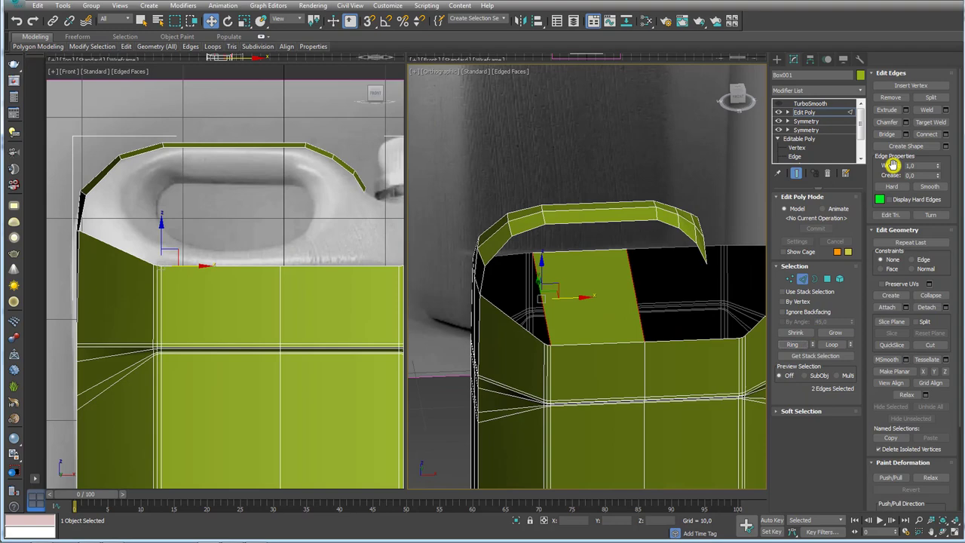
pyautogui.click(945, 135)
pyautogui.click(593, 327)
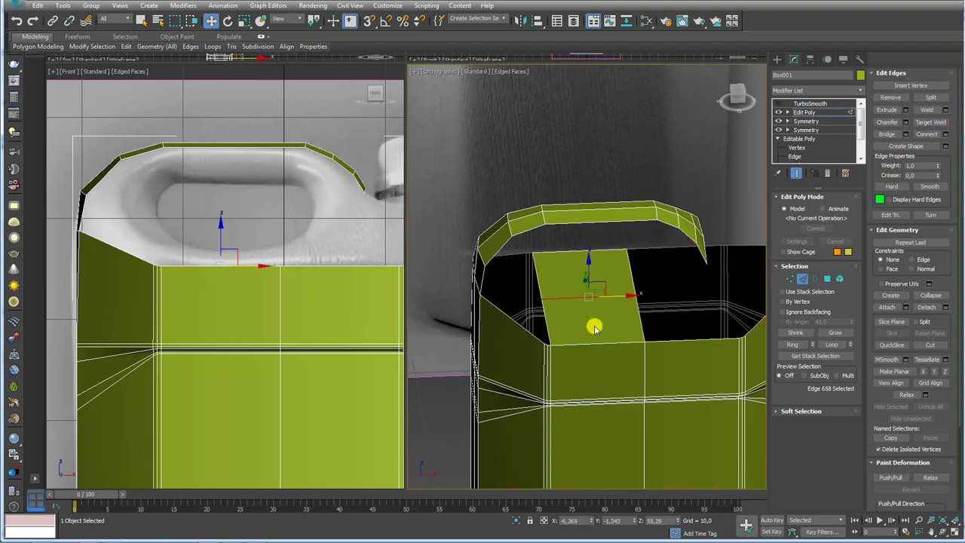
# Chamfer the middle edge into two and pull them upward toward the handle.
pyautogui.moveTo(610, 312)
pyautogui.keyDown('alt'); pyautogui.mouseDown(button='middle')
pyautogui.moveTo(589, 310)
pyautogui.moveTo(600, 317)
pyautogui.mouseUp(button='middle'); pyautogui.keyUp('alt')
pyautogui.click(887, 121)
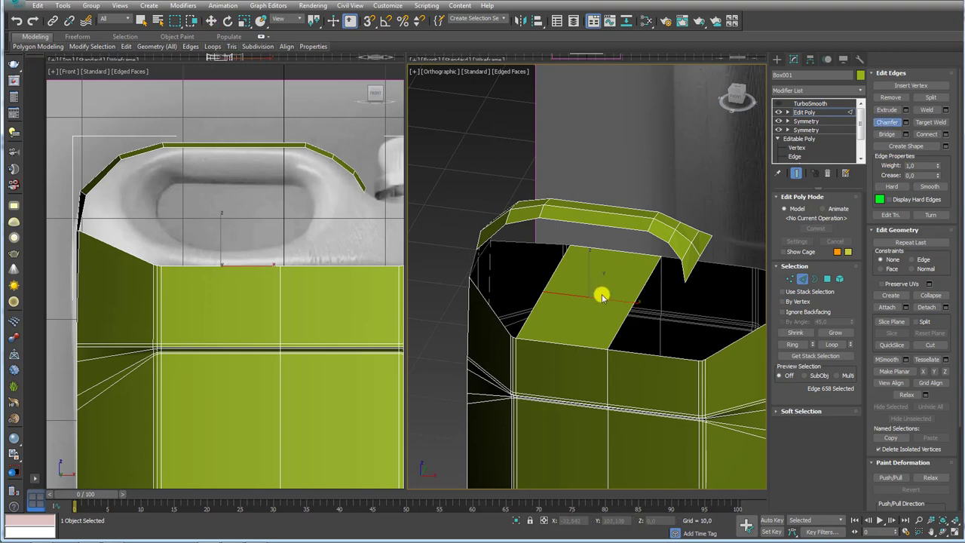
pyautogui.moveTo(598, 299); pyautogui.dragTo(614, 282)
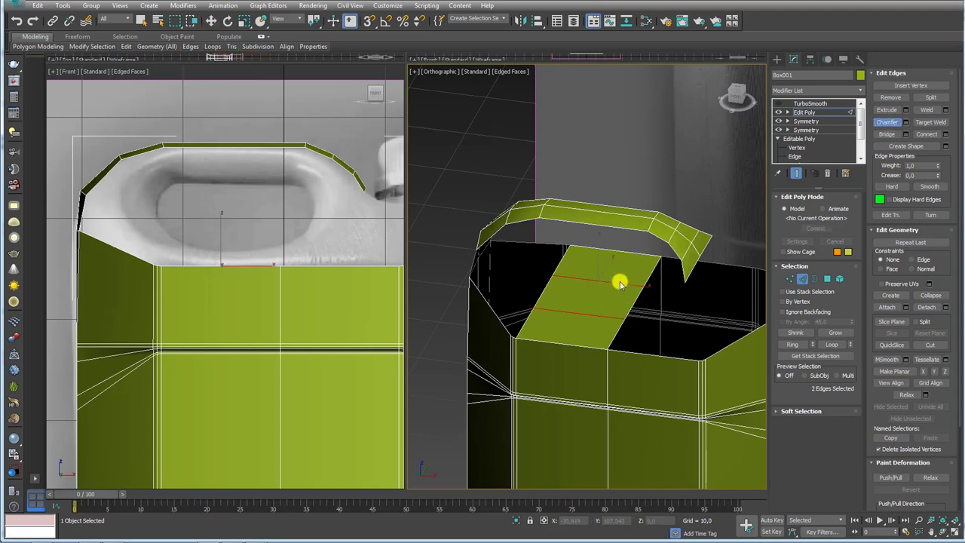
pyautogui.keyDown('alt'); pyautogui.moveTo(618, 279); pyautogui.dragTo(596, 287, button='middle'); pyautogui.keyUp('alt')
pyautogui.moveTo(596, 287); pyautogui.dragTo(603, 228)
pyautogui.moveTo(227, 244); pyautogui.dragTo(281, 246)
pyautogui.moveTo(603, 294)
pyautogui.keyDown('alt'); pyautogui.mouseDown(button='middle')
pyautogui.moveTo(647, 302)
pyautogui.moveTo(629, 287)
pyautogui.moveTo(659, 287)
pyautogui.moveTo(583, 293)
pyautogui.mouseUp(button='middle'); pyautogui.keyUp('alt')
pyautogui.click(567, 286)
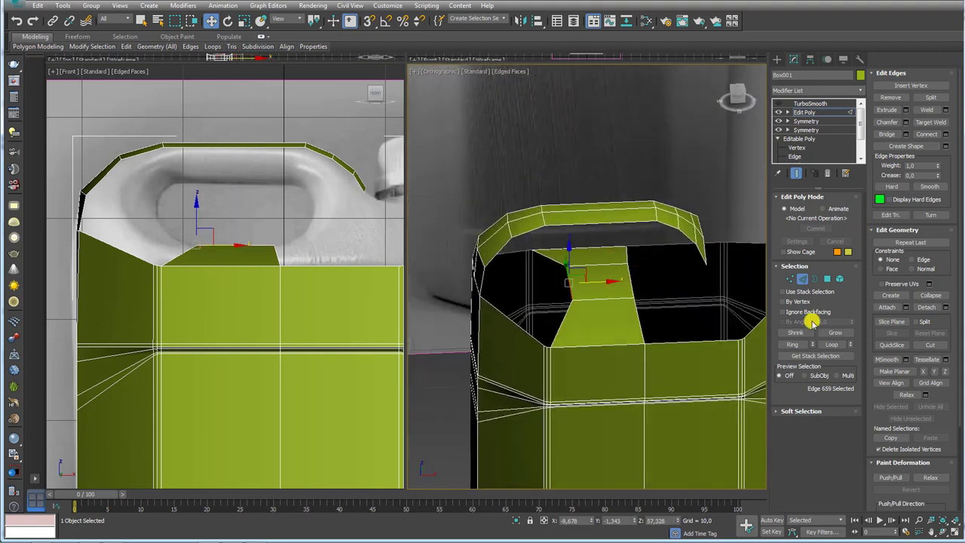
# Select the raised face's edge ring and lower it slightly.
pyautogui.click(597, 252)
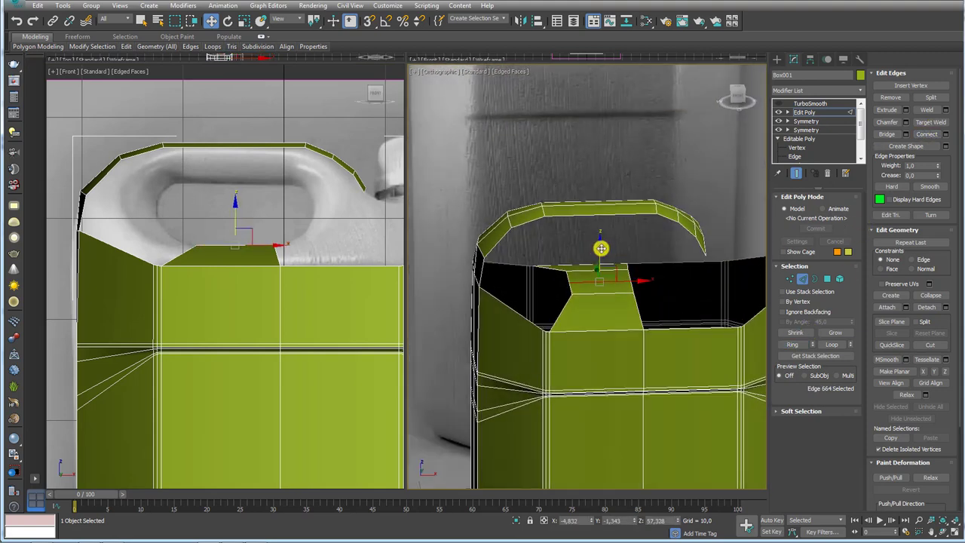
pyautogui.scroll(3, 565, 296)
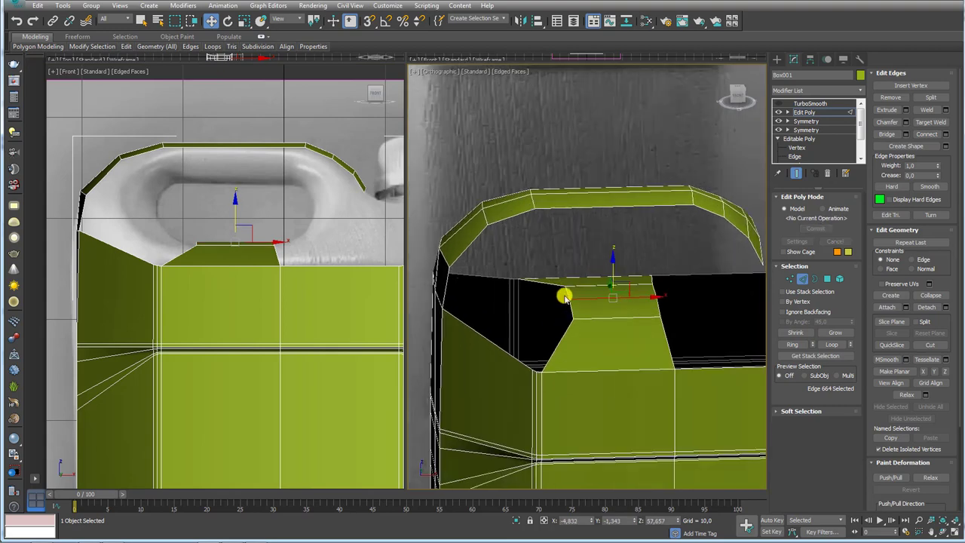
pyautogui.keyDown('shift'); pyautogui.click(590, 318); pyautogui.keyUp('shift')
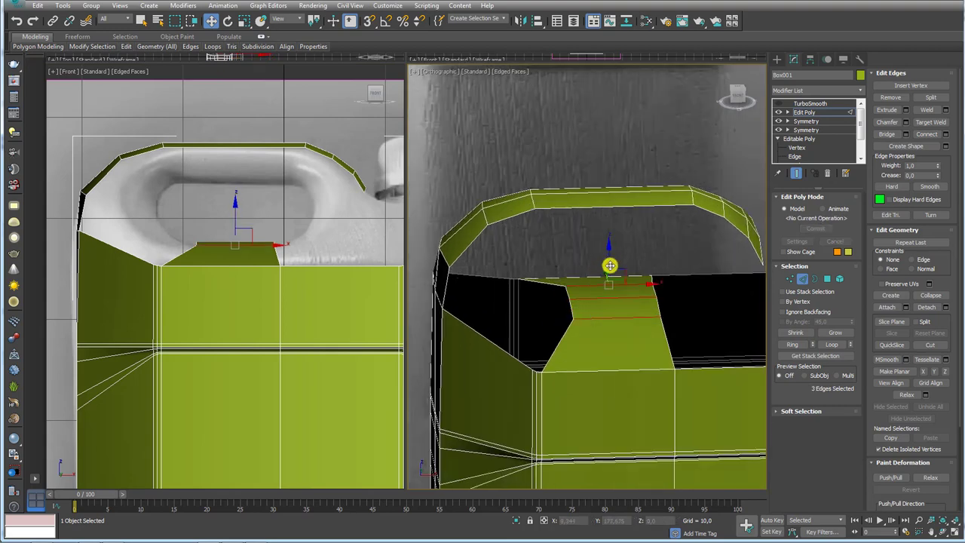
pyautogui.moveTo(610, 265); pyautogui.dragTo(608, 261)
pyautogui.click(568, 302)
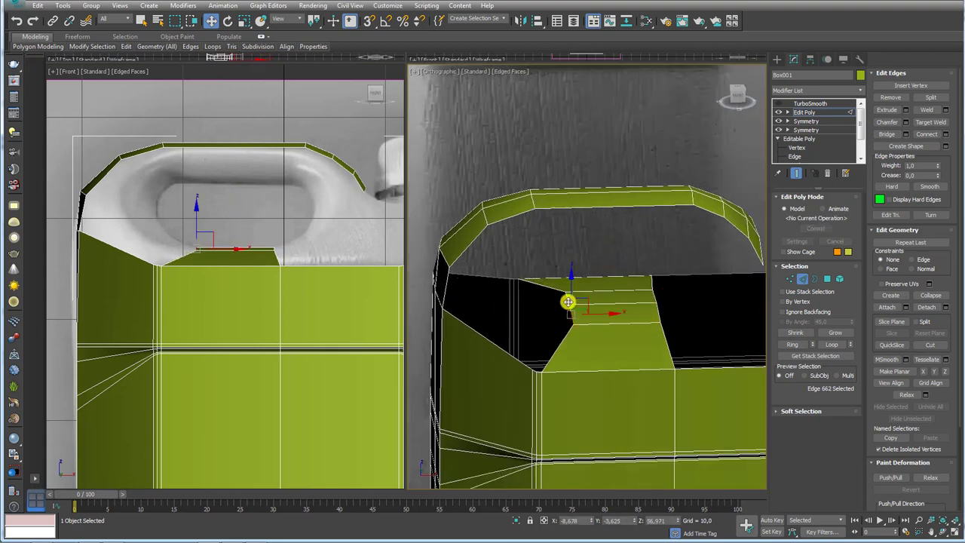
pyautogui.moveTo(574, 301)
pyautogui.keyDown('alt'); pyautogui.mouseDown(button='middle')
pyautogui.moveTo(578, 324)
pyautogui.moveTo(588, 290)
pyautogui.mouseUp(button='middle'); pyautogui.keyUp('alt')
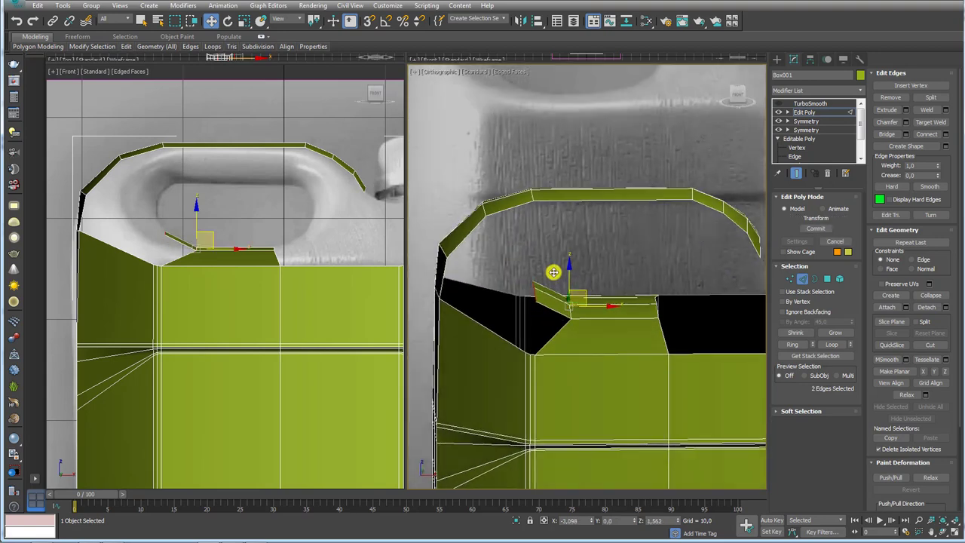
pyautogui.press('e')
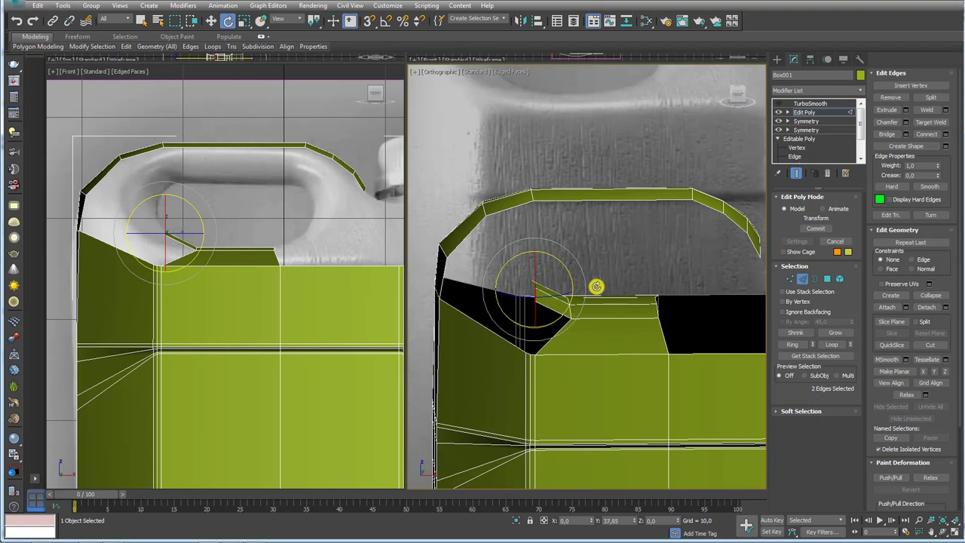
pyautogui.keyDown('alt'); pyautogui.moveTo(578, 279); pyautogui.dragTo(539, 286, button='middle'); pyautogui.keyUp('alt')
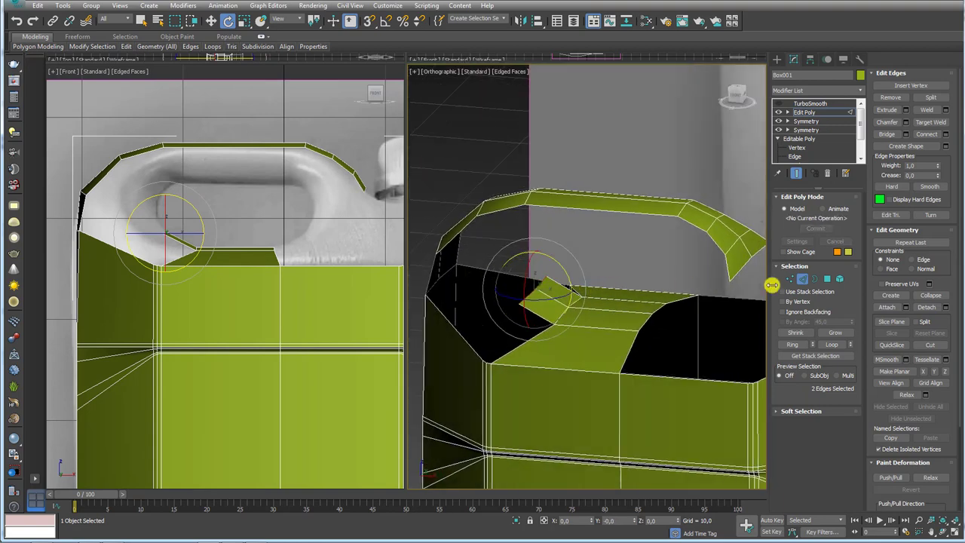
# Nudge the inner flap vertices slightly left.
pyautogui.click(791, 280)
pyautogui.click(519, 303)
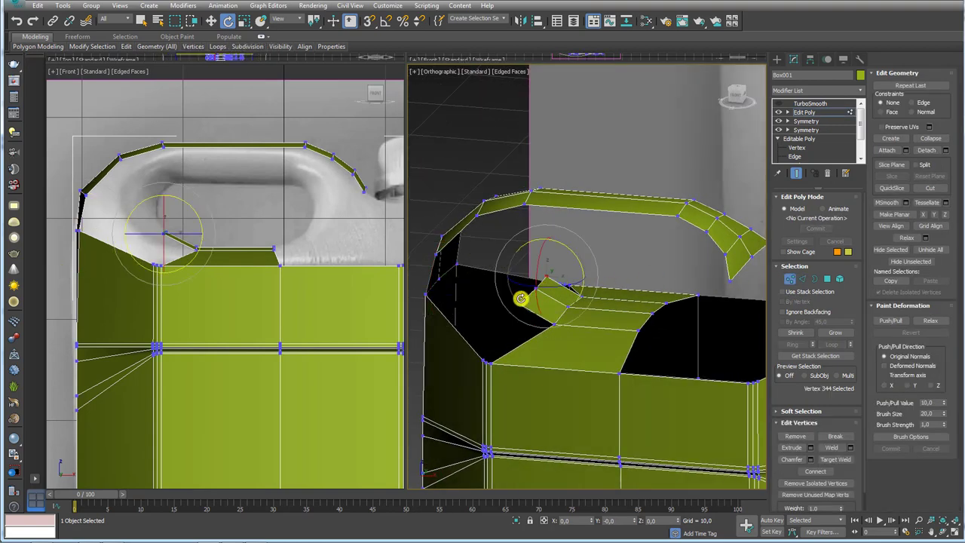
pyautogui.keyDown('alt'); pyautogui.moveTo(556, 286); pyautogui.dragTo(551, 276, button='middle'); pyautogui.keyUp('alt')
pyautogui.press('w')
pyautogui.moveTo(551, 276); pyautogui.dragTo(538, 285)
pyautogui.keyDown('alt'); pyautogui.moveTo(535, 288); pyautogui.dragTo(618, 283, button='middle'); pyautogui.keyUp('alt')
pyautogui.click(803, 278)
# Tilt the flap edges upward and move them up toward the handle.
pyautogui.moveTo(492, 258)
pyautogui.keyDown('alt'); pyautogui.mouseDown(button='middle')
pyautogui.moveTo(545, 282)
pyautogui.moveTo(500, 280)
pyautogui.mouseUp(button='middle'); pyautogui.keyUp('alt')
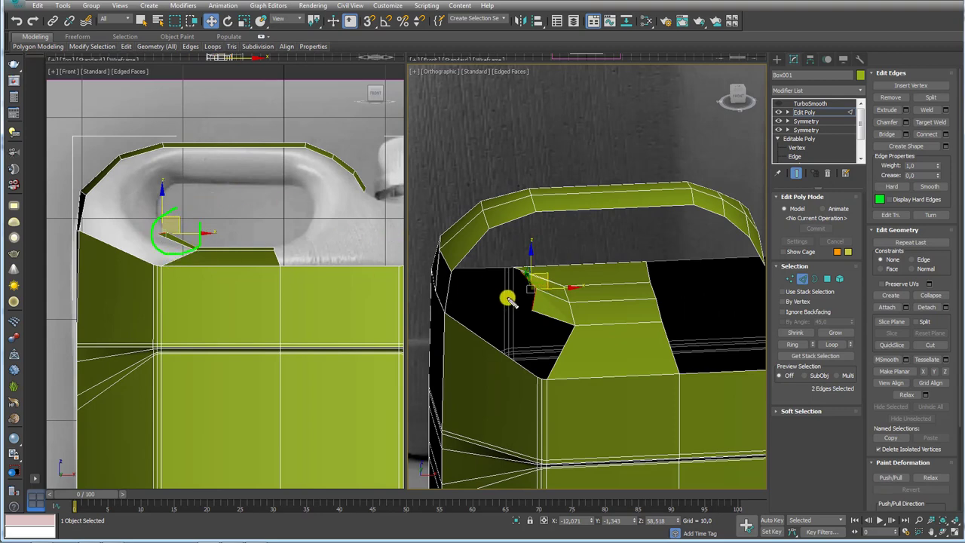
pyautogui.moveTo(573, 287)
pyautogui.keyDown('alt'); pyautogui.mouseDown(button='middle')
pyautogui.moveTo(546, 279)
pyautogui.moveTo(566, 276)
pyautogui.moveTo(516, 295)
pyautogui.mouseUp(button='middle'); pyautogui.keyUp('alt')
pyautogui.moveTo(515, 296)
pyautogui.mouseDown()
pyautogui.moveTo(502, 291)
pyautogui.moveTo(493, 304)
pyautogui.moveTo(510, 319)
pyautogui.mouseUp()
pyautogui.hotkey('shift', 'z')
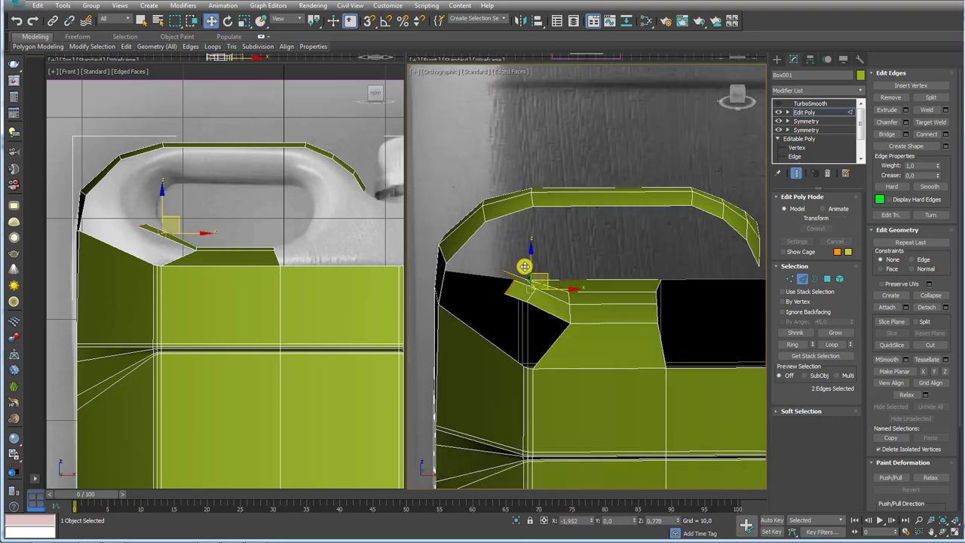
pyautogui.press('e')
pyautogui.moveTo(584, 269)
pyautogui.keyDown('alt'); pyautogui.mouseDown(button='middle')
pyautogui.moveTo(581, 306)
pyautogui.moveTo(562, 245)
pyautogui.mouseUp(button='middle'); pyautogui.keyUp('alt')
pyautogui.moveTo(548, 244)
pyautogui.mouseDown()
pyautogui.moveTo(561, 269)
pyautogui.moveTo(541, 278)
pyautogui.moveTo(543, 218)
pyautogui.moveTo(553, 234)
pyautogui.moveTo(554, 222)
pyautogui.moveTo(599, 237)
pyautogui.mouseUp()
pyautogui.hotkey('shift', 'z')
pyautogui.press('w')
pyautogui.moveTo(598, 237)
pyautogui.keyDown('alt'); pyautogui.mouseDown(button='middle')
pyautogui.moveTo(548, 234)
pyautogui.moveTo(521, 254)
pyautogui.moveTo(506, 236)
pyautogui.moveTo(566, 263)
pyautogui.mouseUp(button='middle'); pyautogui.keyUp('alt')
# Extend the strip across the handle opening, flatten it to 73% vertically, and shift it toward the centre.
pyautogui.press('e')
pyautogui.press('r')
pyautogui.press('w')
pyautogui.moveTo(568, 217)
pyautogui.mouseDown()
pyautogui.moveTo(601, 214)
pyautogui.moveTo(621, 228)
pyautogui.mouseUp()
pyautogui.press('r')
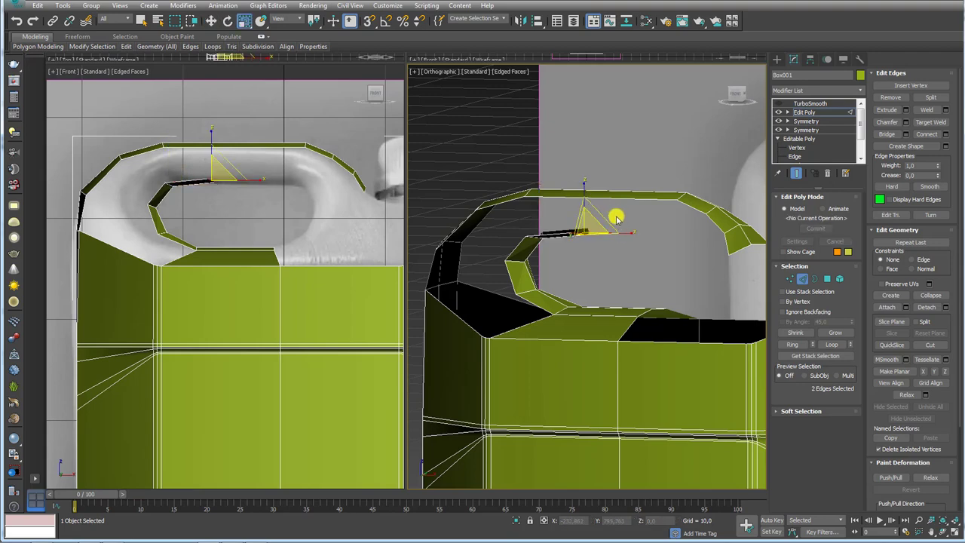
pyautogui.press('e')
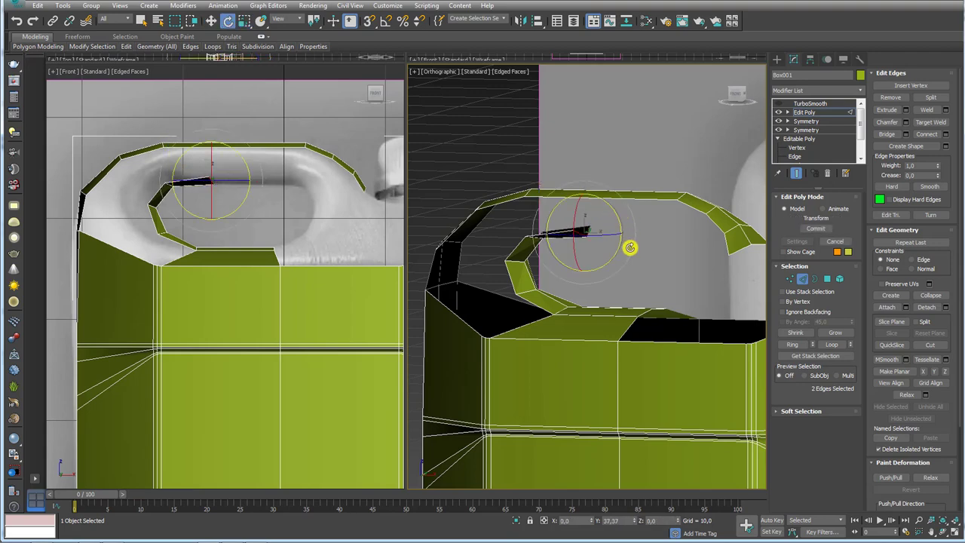
pyautogui.keyDown('alt'); pyautogui.moveTo(630, 247); pyautogui.dragTo(635, 243, button='middle'); pyautogui.keyUp('alt')
pyautogui.press('r')
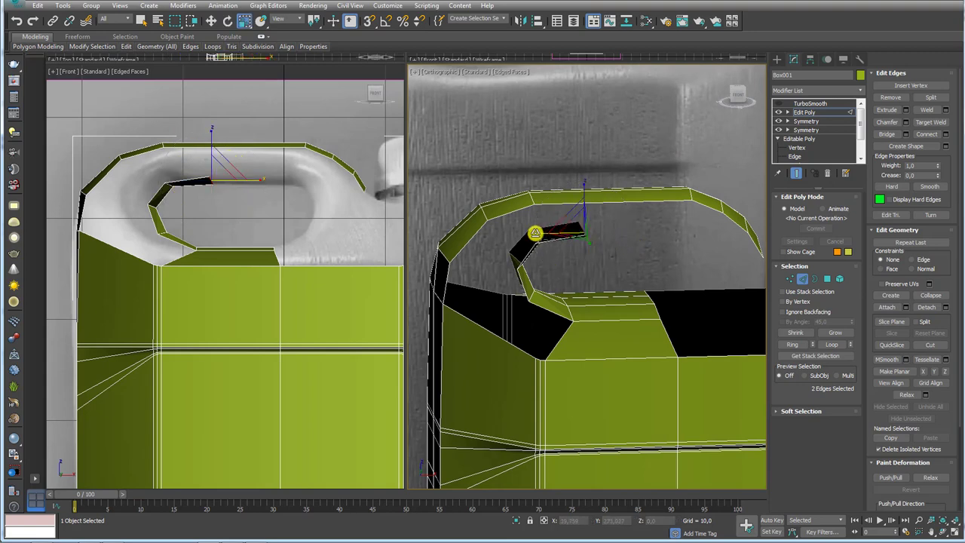
pyautogui.keyDown('alt'); pyautogui.moveTo(696, 243); pyautogui.dragTo(631, 230, button='middle'); pyautogui.keyUp('alt')
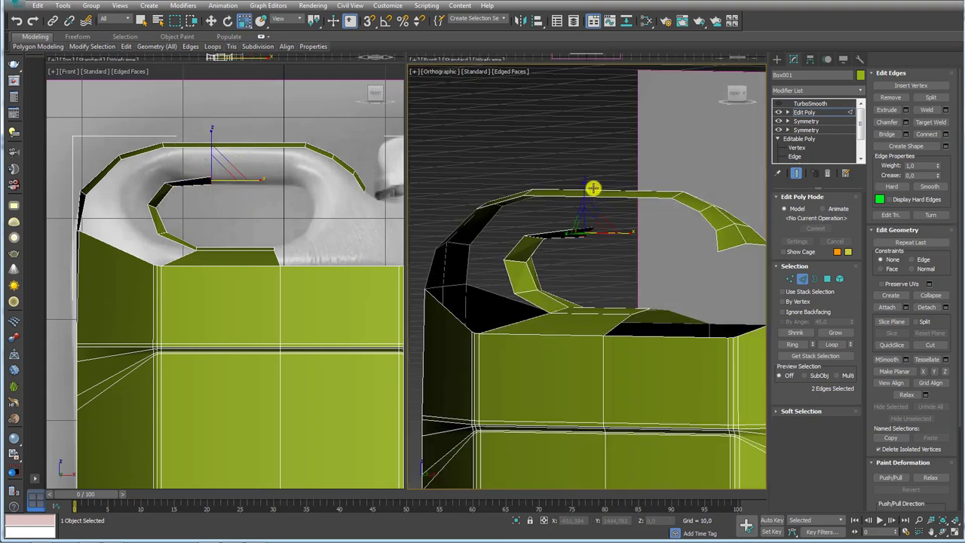
pyautogui.moveTo(583, 185)
pyautogui.mouseDown()
pyautogui.moveTo(593, 221)
pyautogui.moveTo(635, 259)
pyautogui.mouseUp()
pyautogui.press('w')
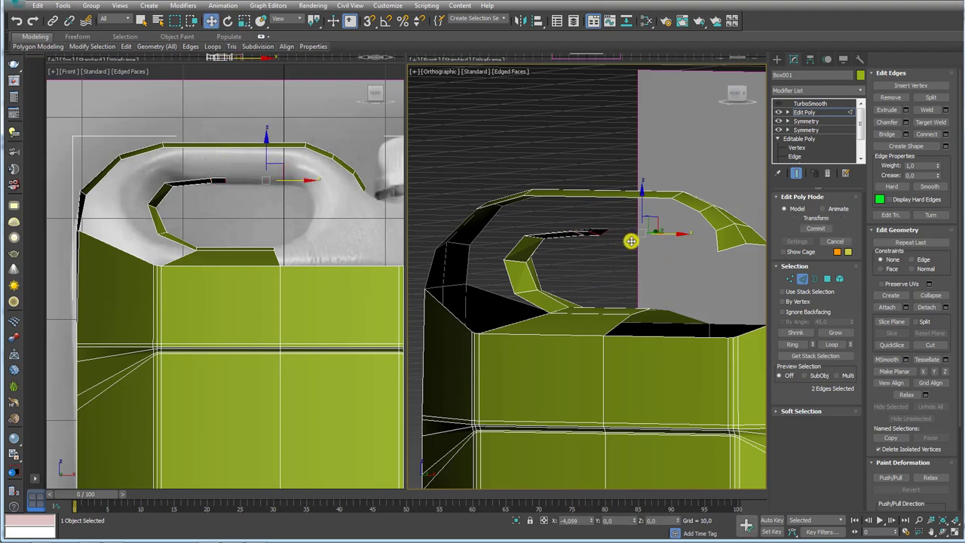
pyautogui.moveTo(225, 180); pyautogui.dragTo(193, 176)
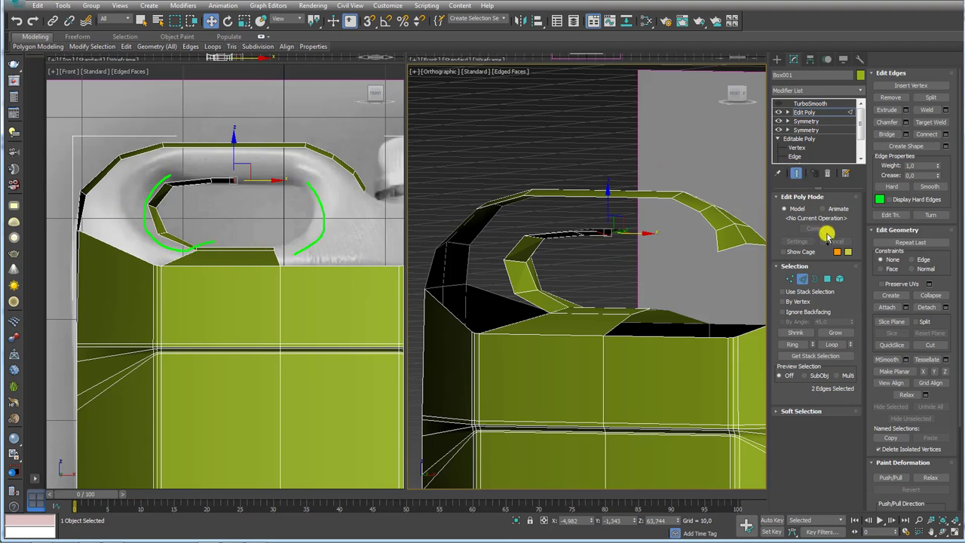
# Clone the curved inner handle strip faces to a separate object.
pyautogui.click(827, 279)
pyautogui.moveTo(155, 243); pyautogui.dragTo(289, 251)
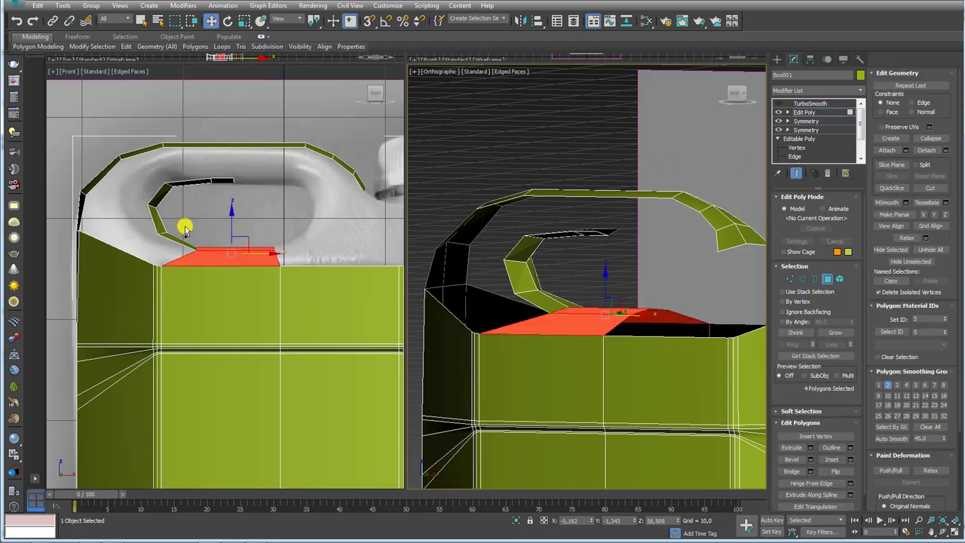
pyautogui.moveTo(198, 233); pyautogui.dragTo(137, 183)
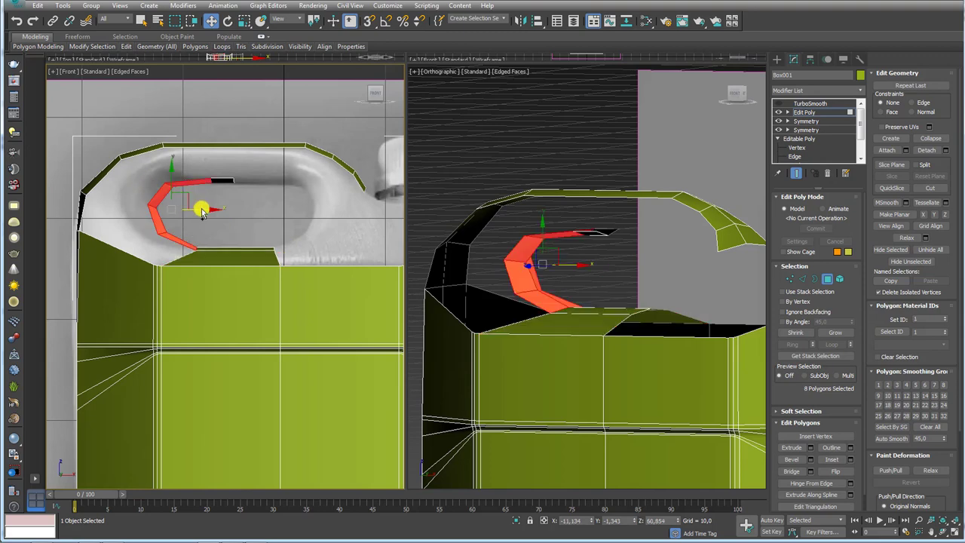
pyautogui.keyDown('shift'); pyautogui.moveTo(199, 211); pyautogui.dragTo(381, 216); pyautogui.keyUp('shift')
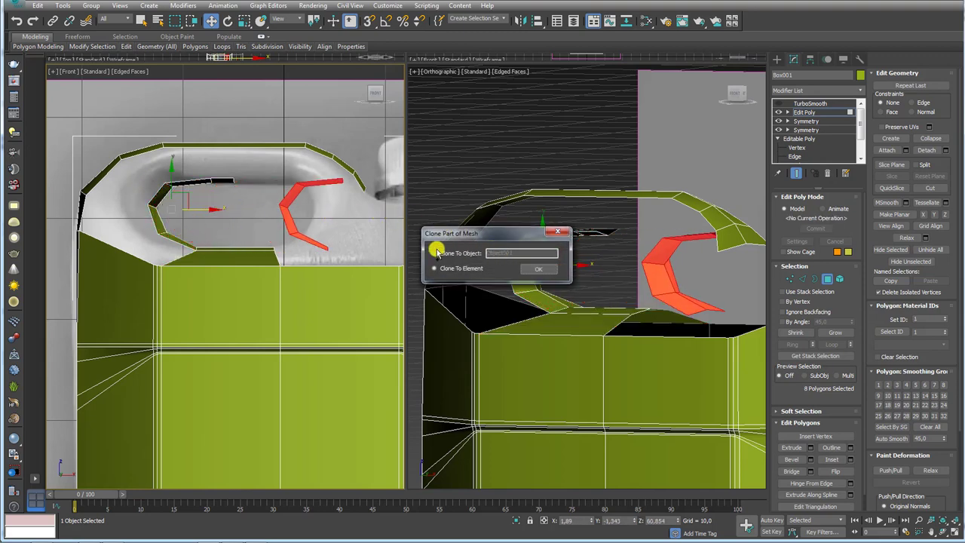
pyautogui.click(447, 257)
pyautogui.click(538, 268)
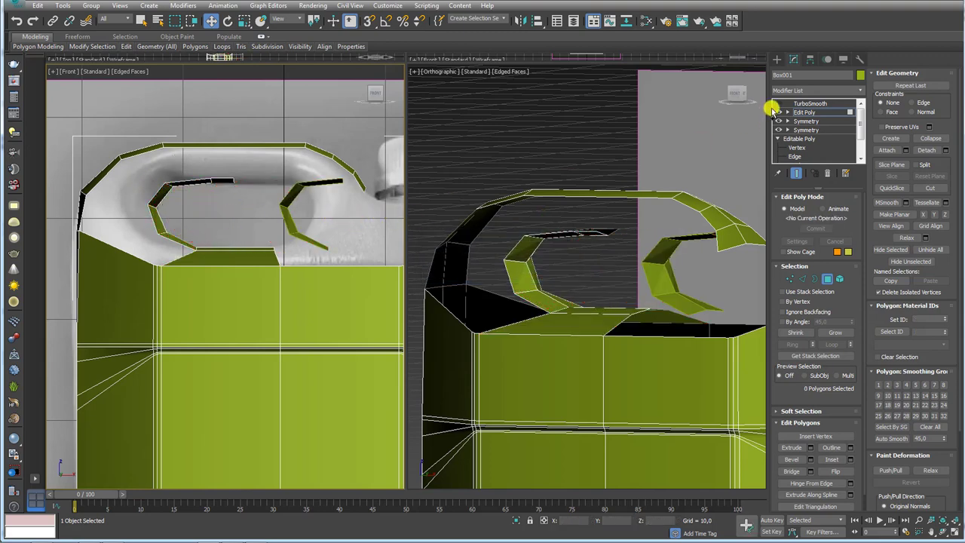
# Rotate the copied strip 180° about its own pivot and move it onto the opposite side.
pyautogui.click(806, 111)
pyautogui.click(293, 210)
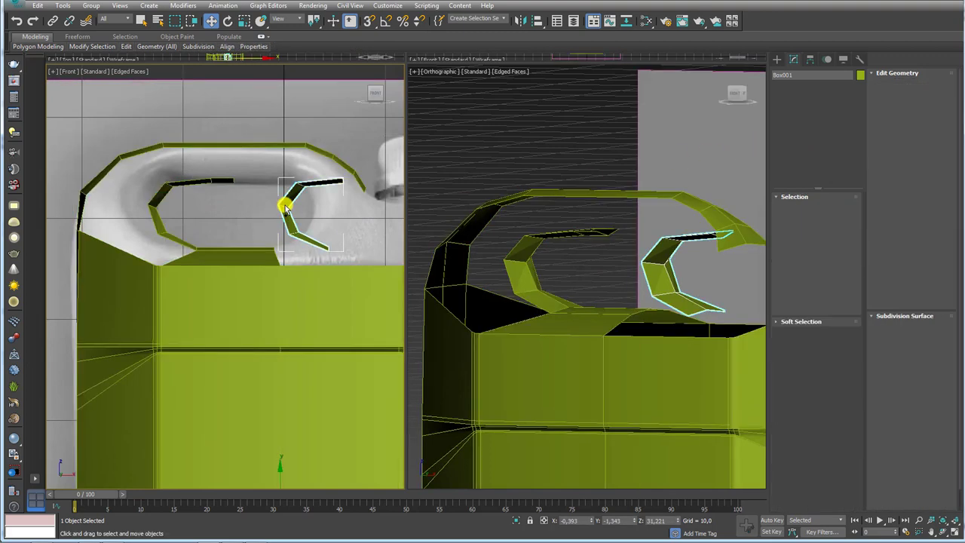
pyautogui.click(812, 60)
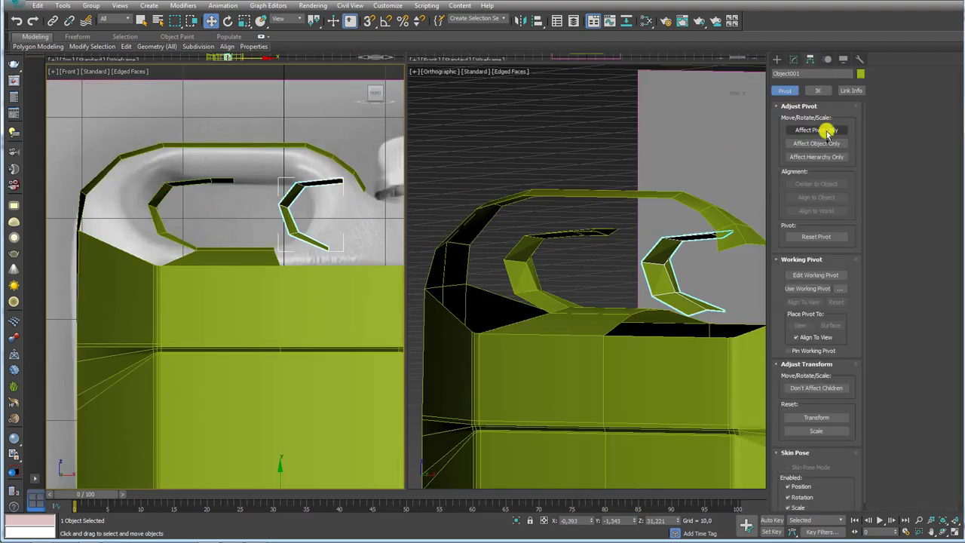
pyautogui.click(816, 129)
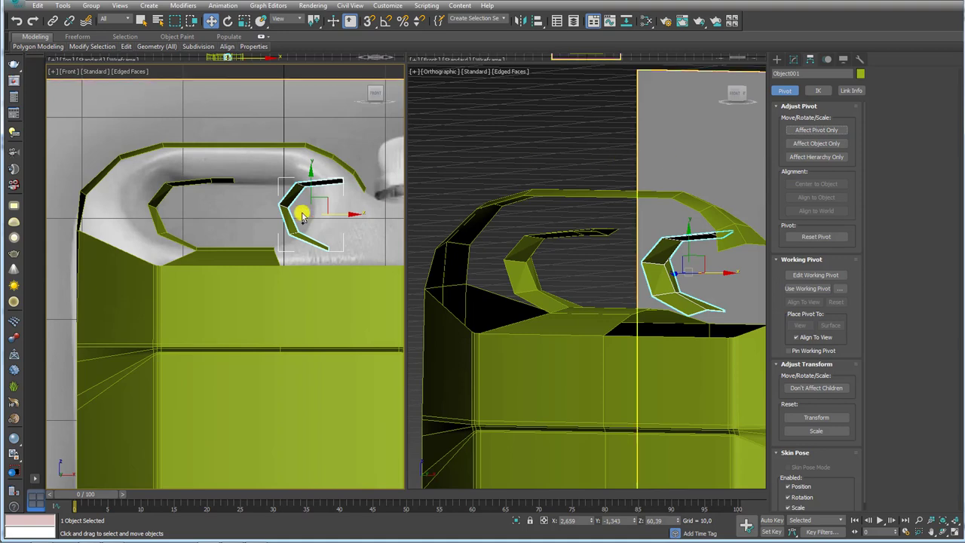
pyautogui.press('e')
pyautogui.moveTo(323, 217); pyautogui.dragTo(425, 218)
pyautogui.press('a')
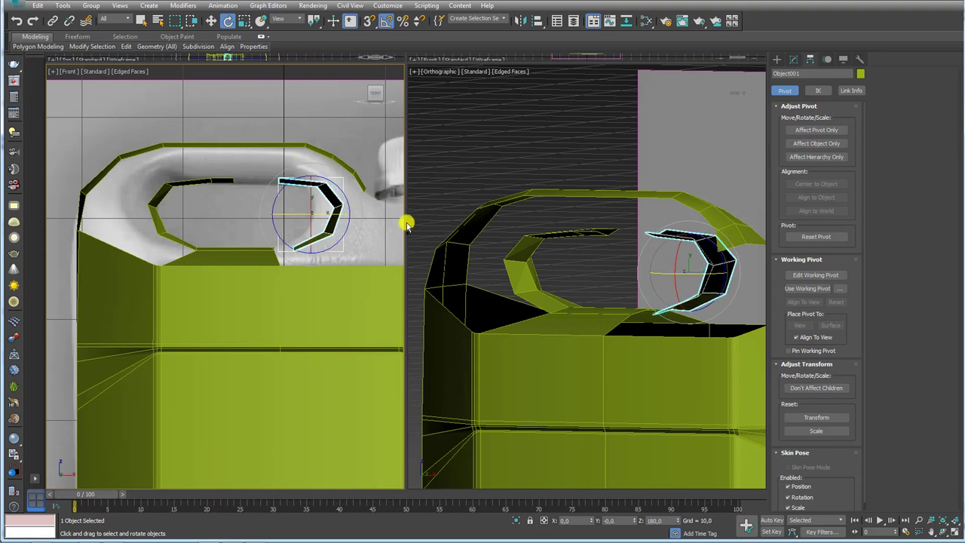
pyautogui.press('w')
pyautogui.moveTo(347, 221); pyautogui.dragTo(325, 222)
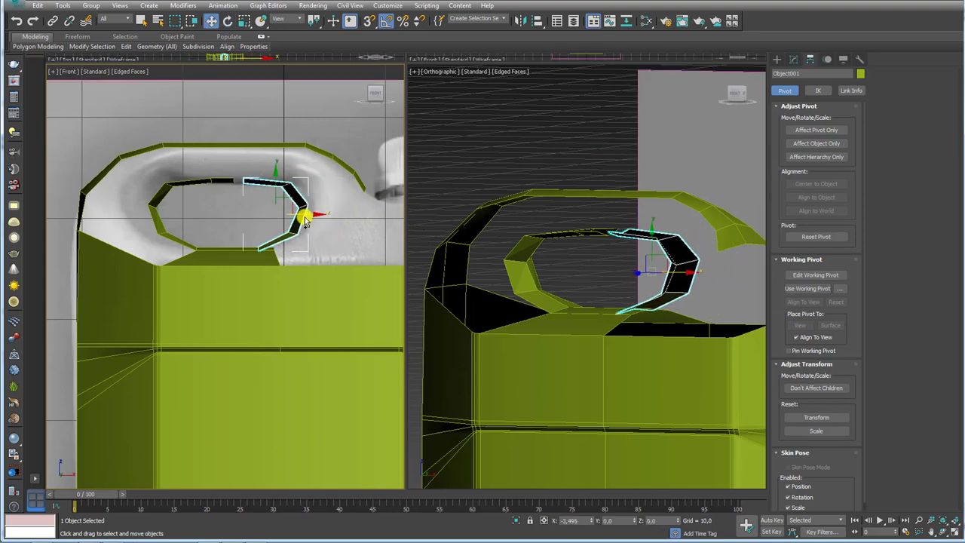
pyautogui.click(585, 249)
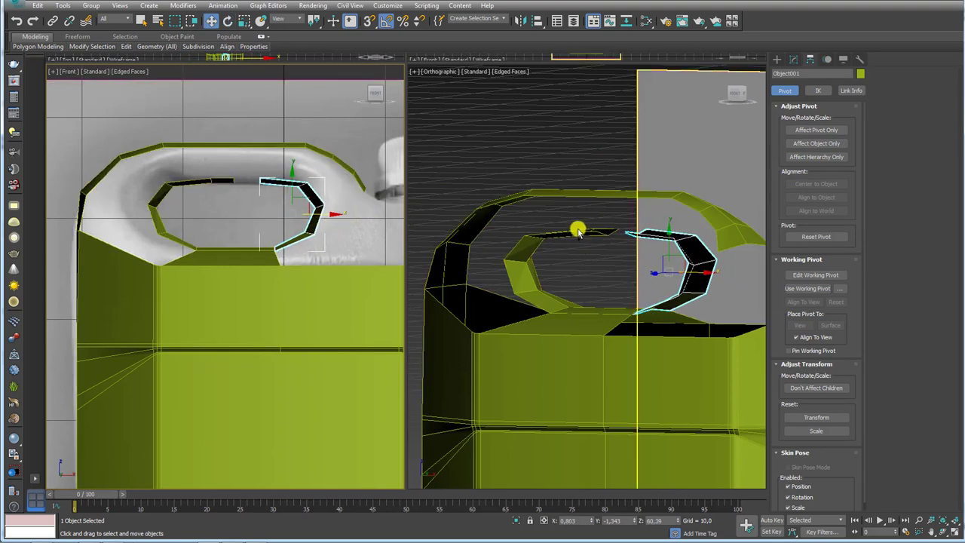
pyautogui.click(581, 234)
pyautogui.moveTo(591, 244)
pyautogui.keyDown('alt'); pyautogui.mouseDown(button='middle')
pyautogui.moveTo(605, 224)
pyautogui.moveTo(784, 139)
pyautogui.mouseUp(button='middle'); pyautogui.keyUp('alt')
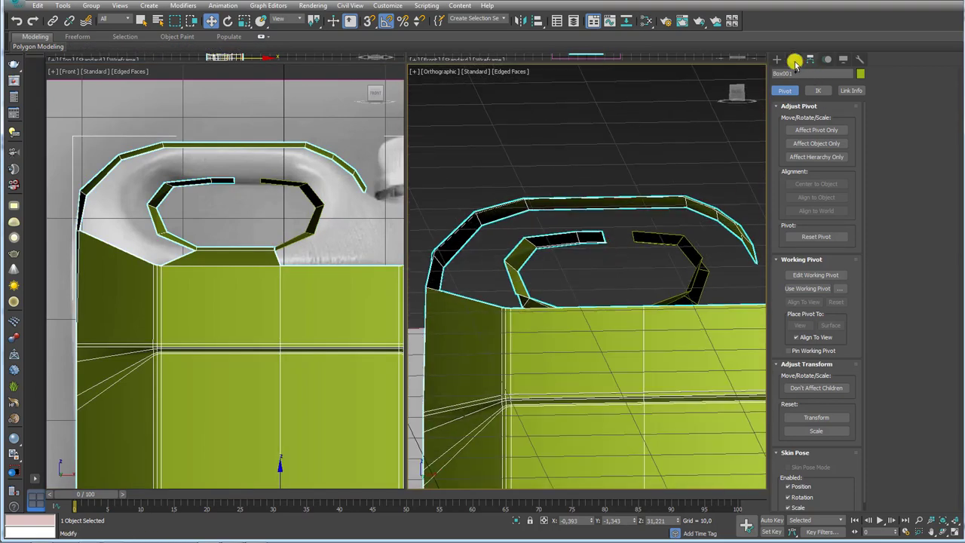
# Attach the copied strip to the jerrycan body's Edit Poly mesh.
pyautogui.click(794, 59)
pyautogui.click(804, 111)
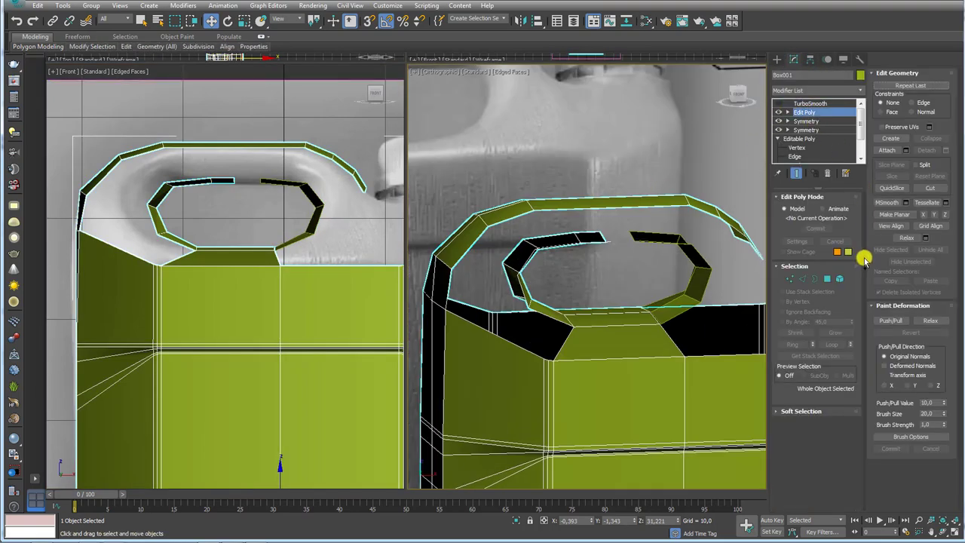
pyautogui.click(887, 150)
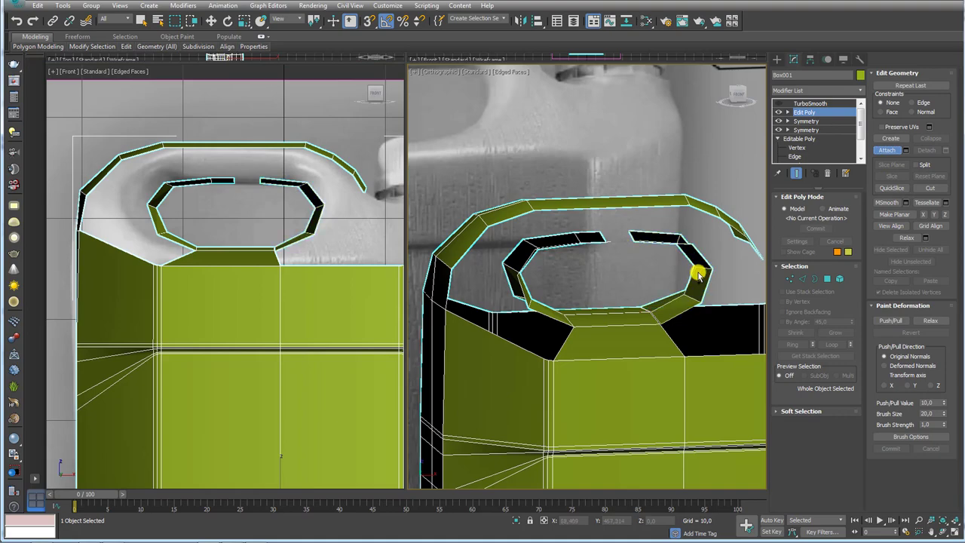
pyautogui.press('w')
# Select the stray edges inside the handle gap and remove them.
pyautogui.click(803, 279)
pyautogui.keyDown('alt'); pyautogui.moveTo(573, 256); pyautogui.dragTo(623, 233, button='middle'); pyautogui.keyUp('alt')
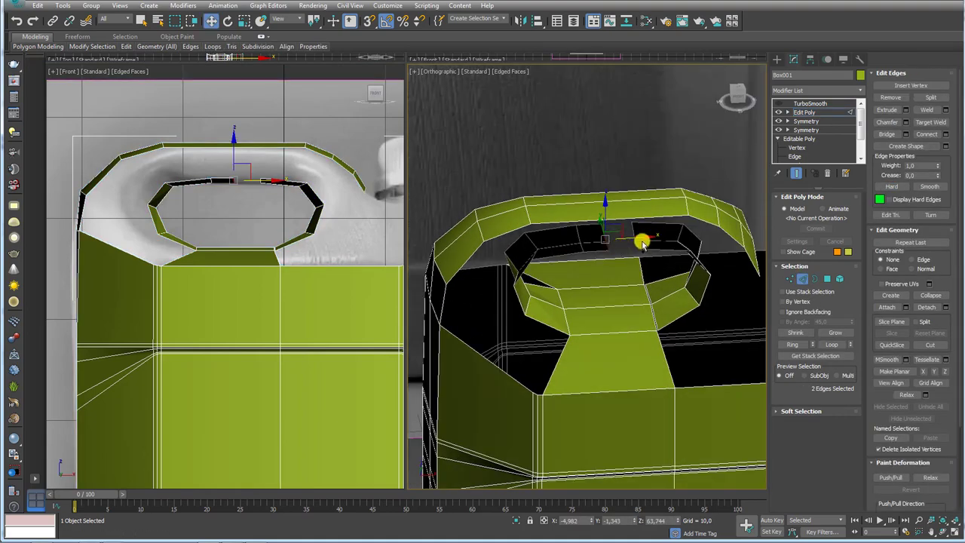
pyautogui.click(633, 234)
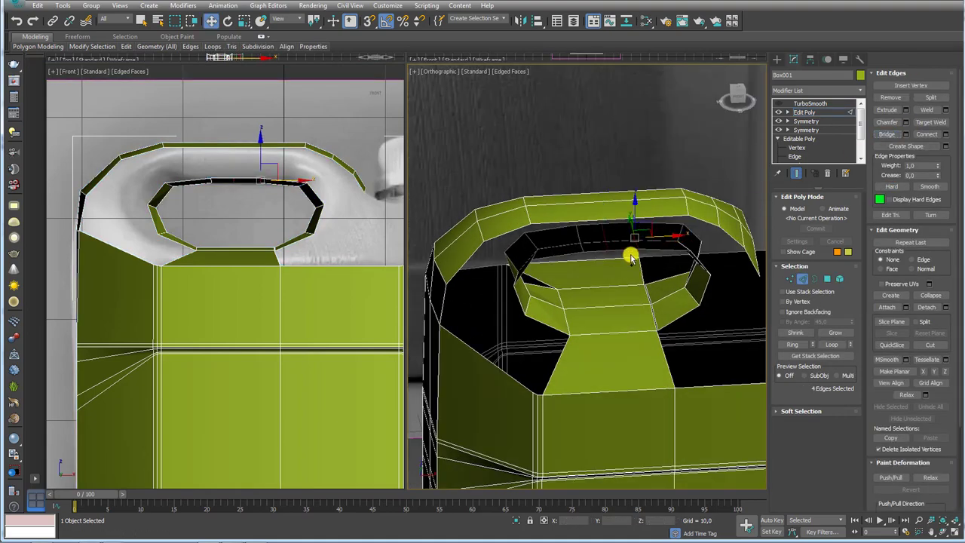
pyautogui.moveTo(631, 254)
pyautogui.keyDown('alt'); pyautogui.mouseDown(button='middle')
pyautogui.moveTo(618, 258)
pyautogui.moveTo(614, 230)
pyautogui.mouseUp(button='middle'); pyautogui.keyUp('alt')
pyautogui.click(607, 240)
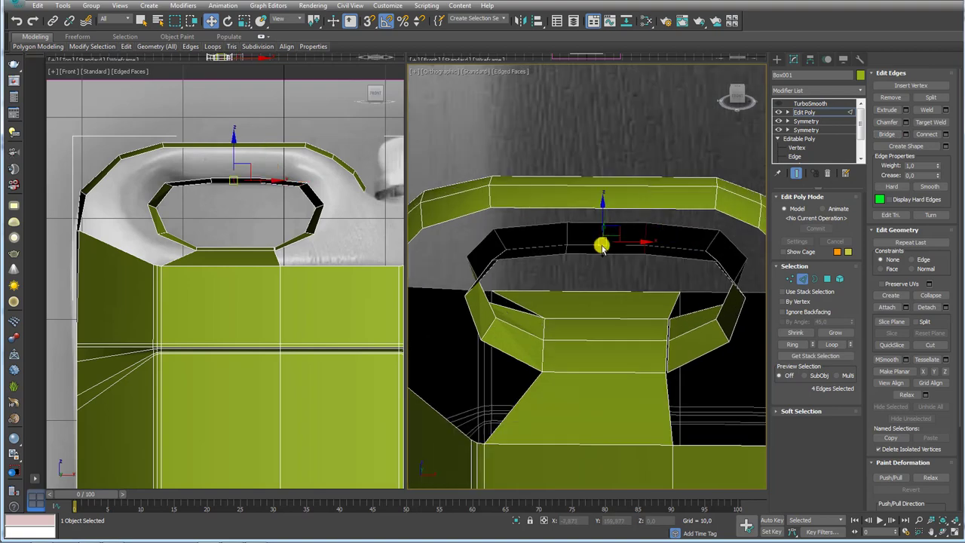
pyautogui.click(893, 98)
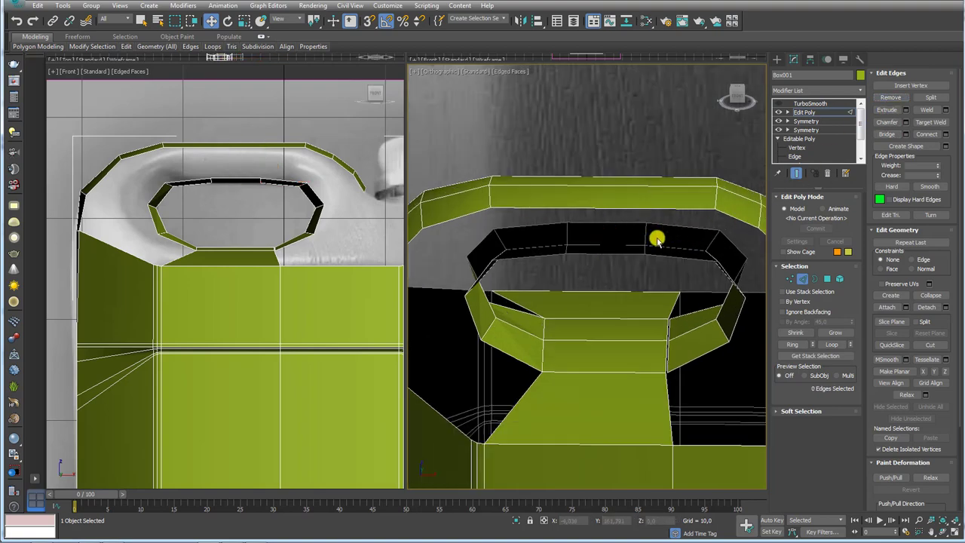
# Target Weld the handle's base edges onto the matching body edges.
pyautogui.moveTo(657, 236)
pyautogui.keyDown('alt'); pyautogui.mouseDown(button='middle')
pyautogui.moveTo(588, 222)
pyautogui.moveTo(647, 271)
pyautogui.moveTo(617, 279)
pyautogui.mouseUp(button='middle'); pyautogui.keyUp('alt')
pyautogui.scroll(5, 615, 290)
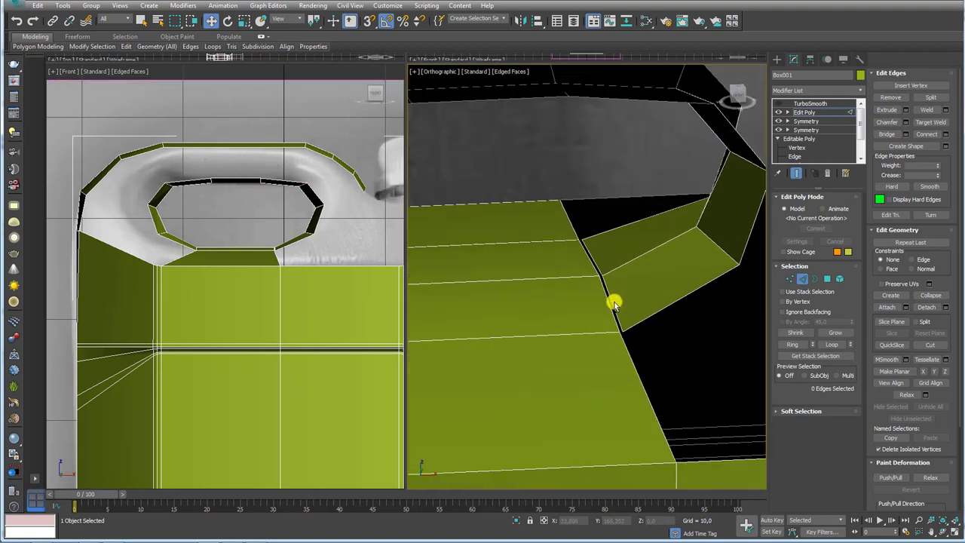
pyautogui.click(932, 123)
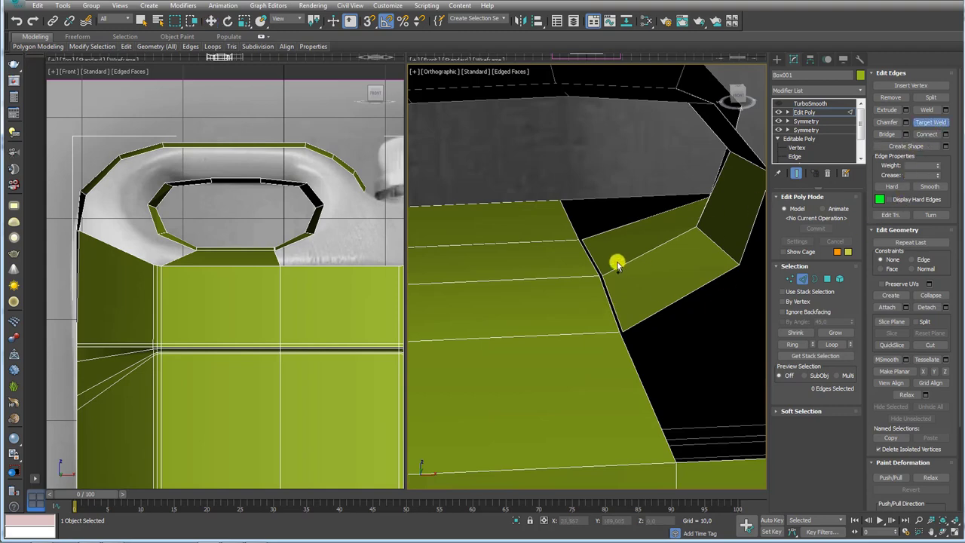
pyautogui.click(590, 266)
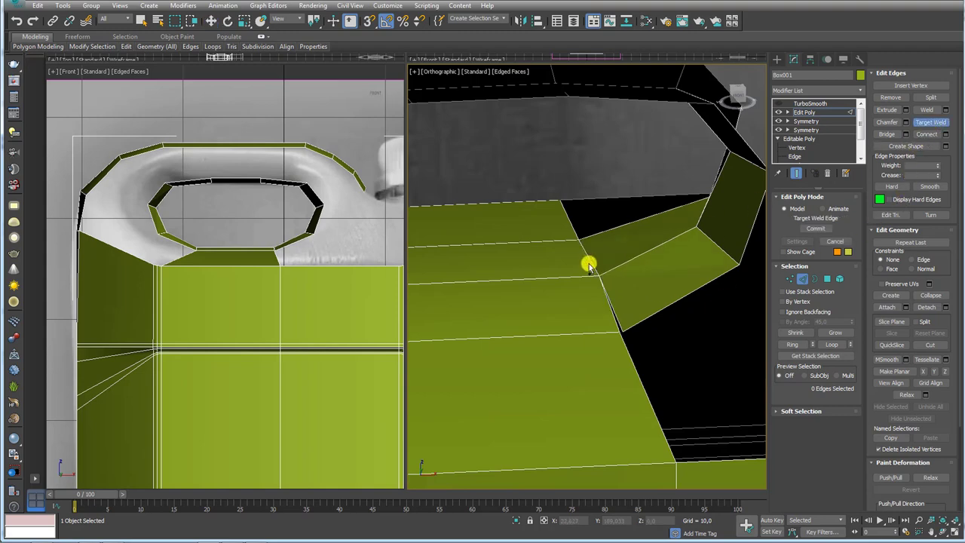
pyautogui.click(614, 316)
pyautogui.click(624, 312)
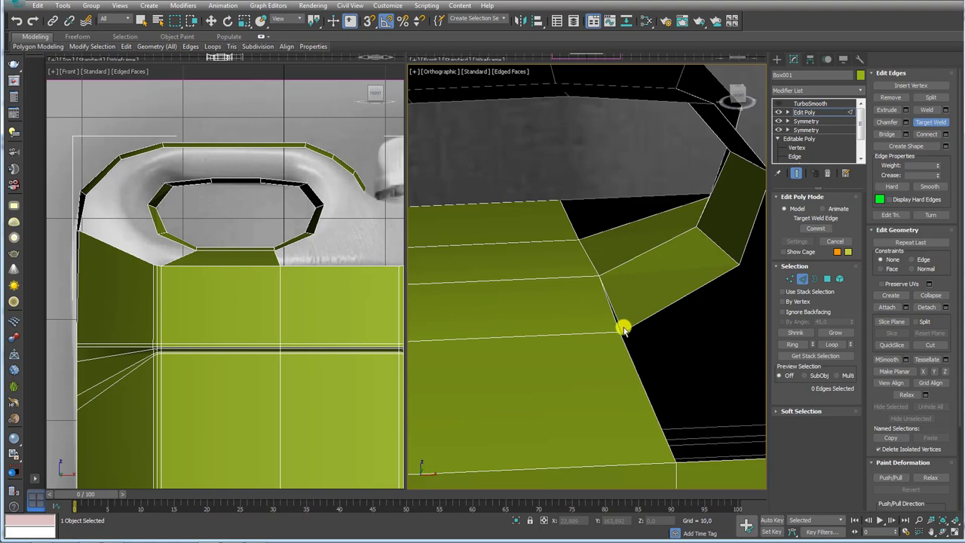
pyautogui.rightClick(617, 330)
# Orbit around the handle to inspect the closed seam and pick an edge on its top.
pyautogui.scroll(-5, 626, 313)
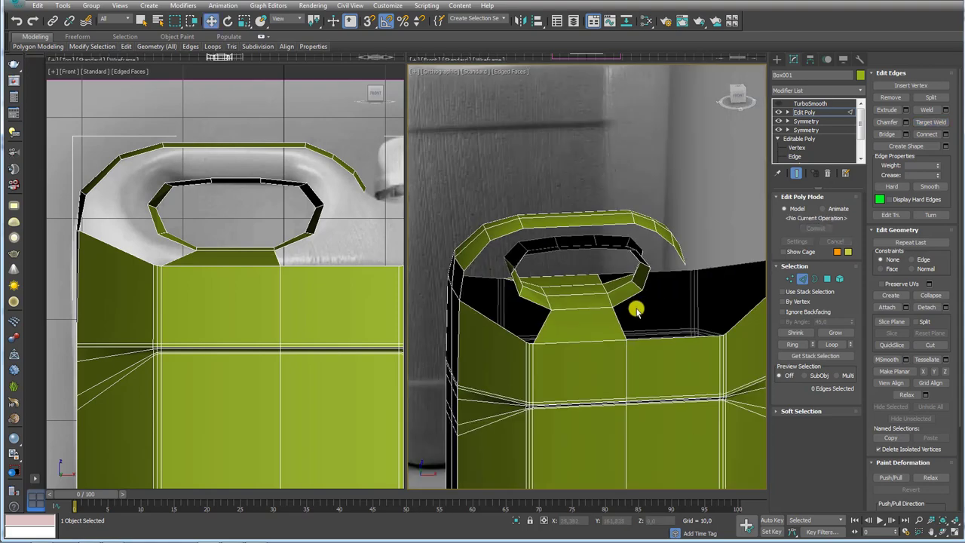
pyautogui.moveTo(638, 308)
pyautogui.keyDown('alt'); pyautogui.mouseDown(button='middle')
pyautogui.moveTo(631, 338)
pyautogui.moveTo(613, 254)
pyautogui.mouseUp(button='middle'); pyautogui.keyUp('alt')
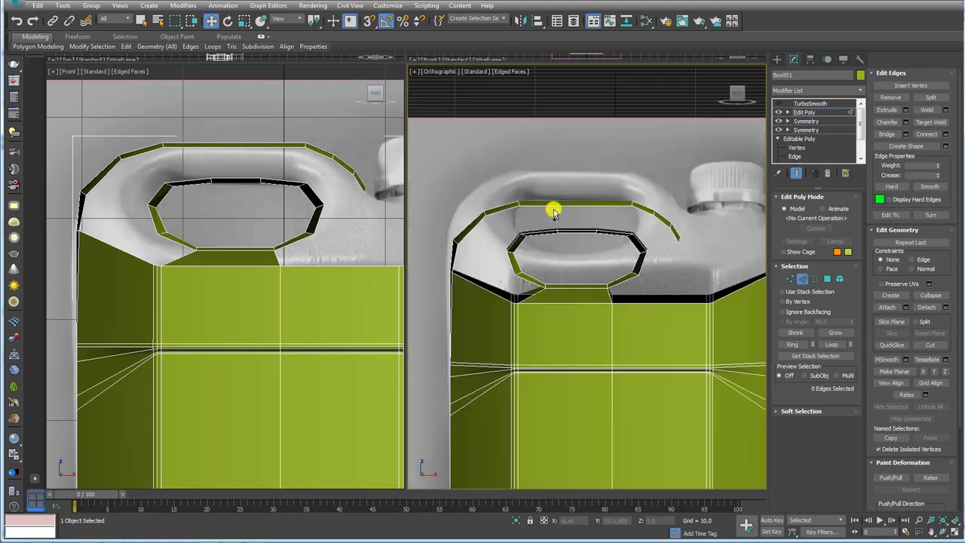
pyautogui.moveTo(553, 212)
pyautogui.keyDown('alt'); pyautogui.mouseDown(button='middle')
pyautogui.moveTo(556, 252)
pyautogui.moveTo(497, 326)
pyautogui.mouseUp(button='middle'); pyautogui.keyUp('alt')
pyautogui.scroll(3, 543, 269)
pyautogui.scroll(-3, 539, 270)
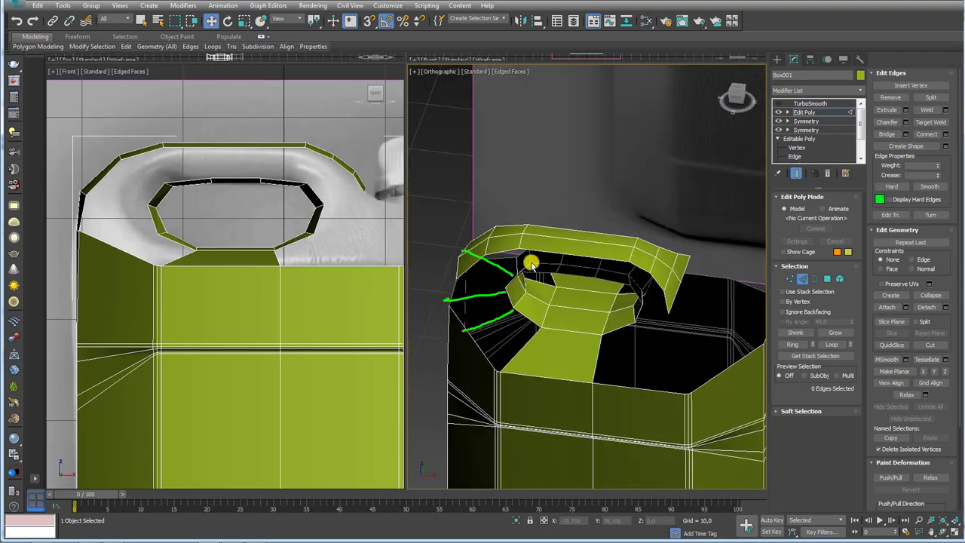
pyautogui.press('Escape')
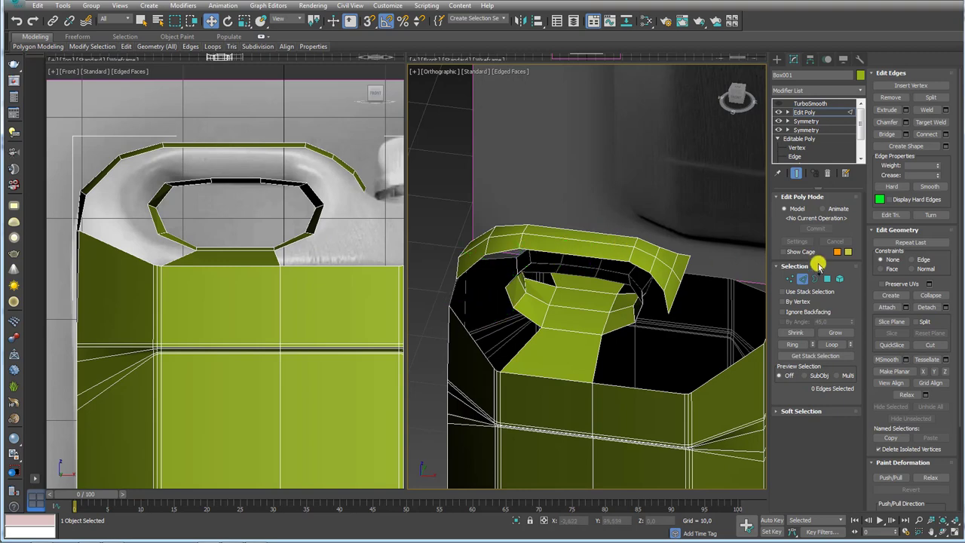
pyautogui.keyDown('alt'); pyautogui.moveTo(594, 260); pyautogui.dragTo(600, 251, button='middle'); pyautogui.keyUp('alt')
pyautogui.click(590, 256)
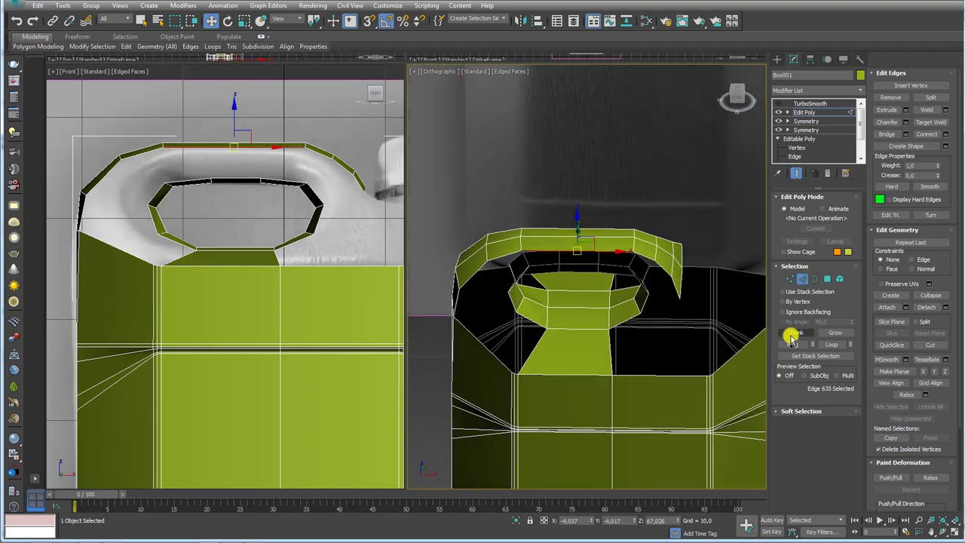
# Add a new edge loop across the handle top with Ring and Connect.
pyautogui.click(792, 343)
pyautogui.click(945, 134)
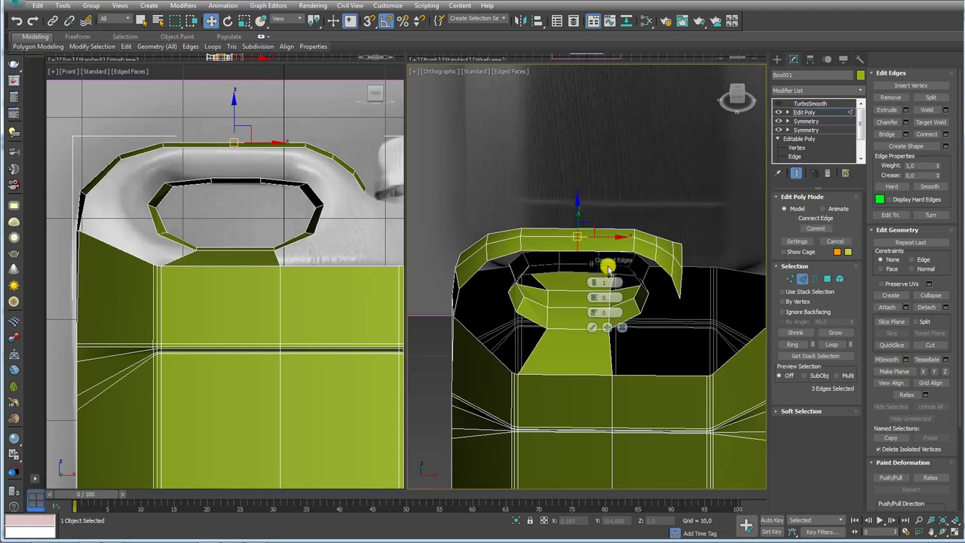
pyautogui.click(591, 327)
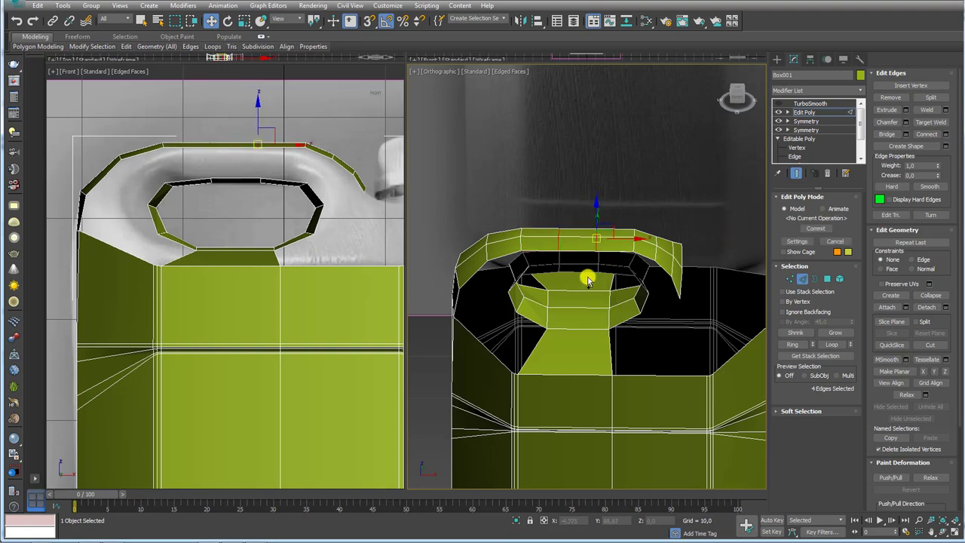
pyautogui.keyDown('alt'); pyautogui.moveTo(586, 276); pyautogui.dragTo(596, 219, button='middle'); pyautogui.keyUp('alt')
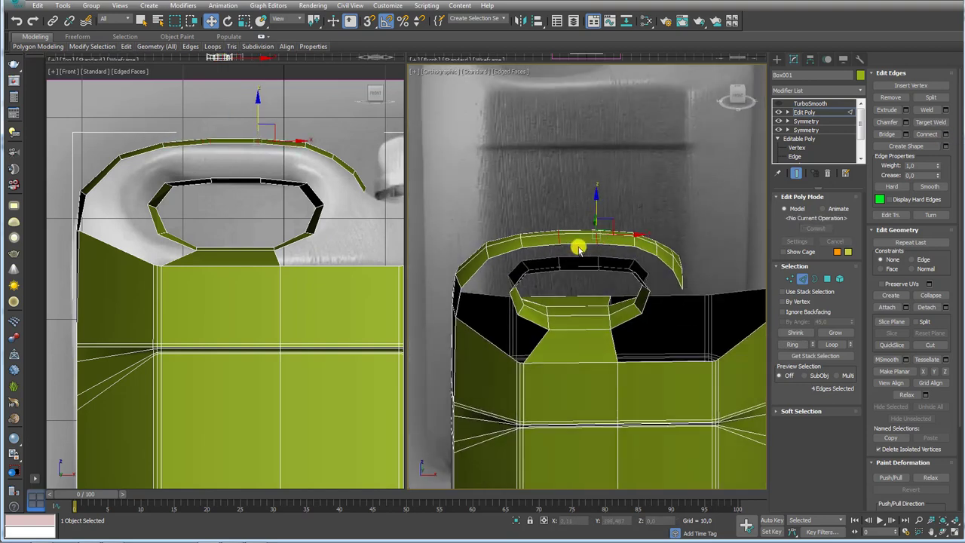
# Bridge six open rim edges to fill the gap between handle and body.
pyautogui.click(577, 246)
pyautogui.keyDown('ctrl'); pyautogui.click(576, 272); pyautogui.keyUp('ctrl')
pyautogui.keyDown('ctrl'); pyautogui.click(540, 251); pyautogui.keyUp('ctrl')
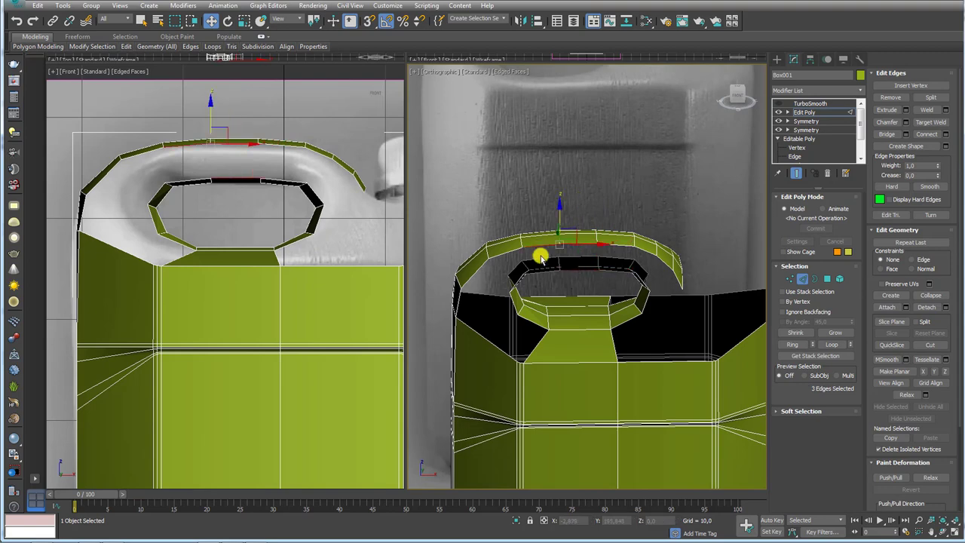
pyautogui.keyDown('ctrl'); pyautogui.click(538, 271); pyautogui.keyUp('ctrl')
pyautogui.keyDown('ctrl'); pyautogui.click(524, 285); pyautogui.keyUp('ctrl')
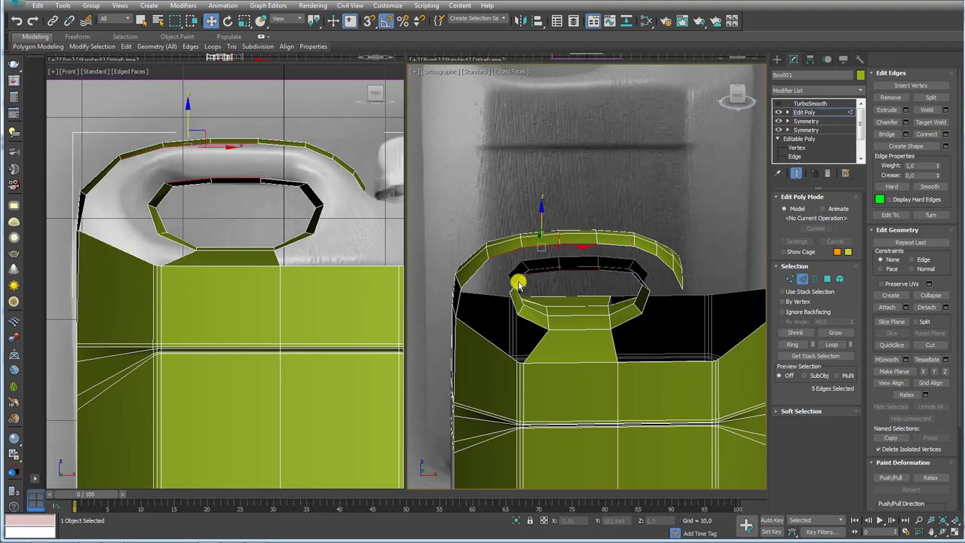
pyautogui.keyDown('ctrl'); pyautogui.click(521, 286); pyautogui.keyUp('ctrl')
pyautogui.keyDown('alt'); pyautogui.moveTo(521, 285); pyautogui.dragTo(566, 289, button='middle'); pyautogui.keyUp('alt')
pyautogui.click(891, 136)
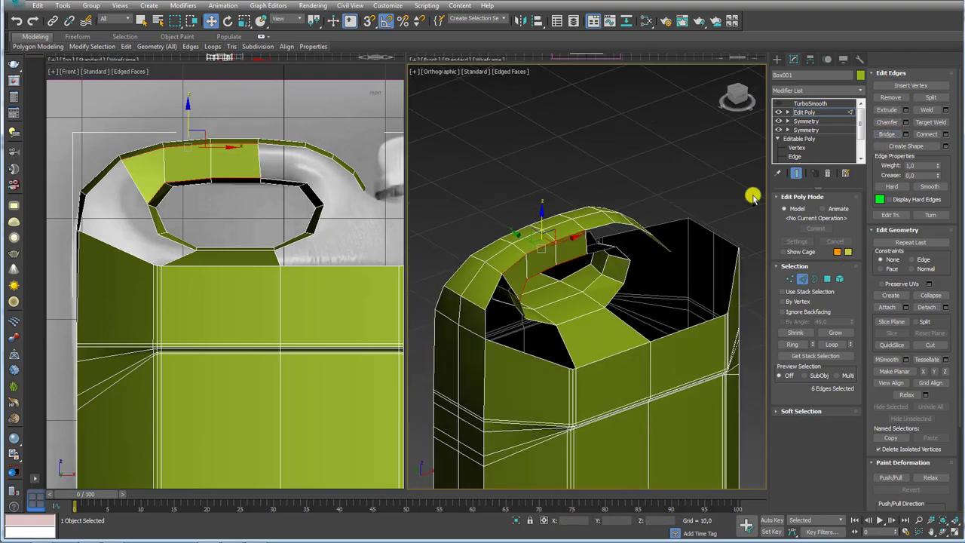
pyautogui.keyDown('alt'); pyautogui.moveTo(754, 194); pyautogui.dragTo(626, 231, button='middle'); pyautogui.keyUp('alt')
# Select the four edges around the remaining gap under the handle.
pyautogui.click(608, 284)
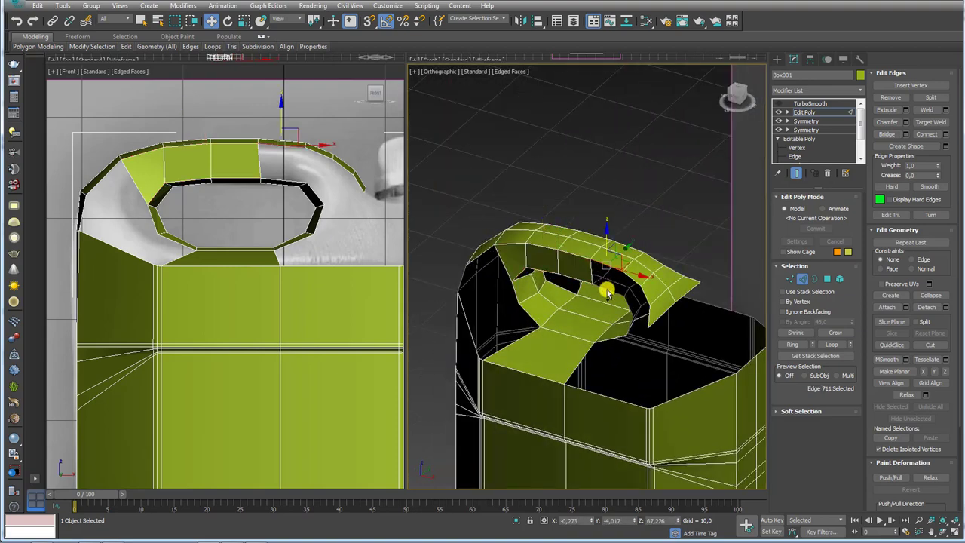
pyautogui.keyDown('ctrl'); pyautogui.click(642, 286); pyautogui.keyUp('ctrl')
pyautogui.moveTo(642, 287)
pyautogui.keyDown('alt'); pyautogui.mouseDown(button='middle')
pyautogui.moveTo(662, 280)
pyautogui.moveTo(627, 306)
pyautogui.moveTo(620, 294)
pyautogui.moveTo(636, 280)
pyautogui.mouseUp(button='middle'); pyautogui.keyUp('alt')
pyautogui.keyDown('ctrl'); pyautogui.click(649, 249); pyautogui.keyUp('ctrl')
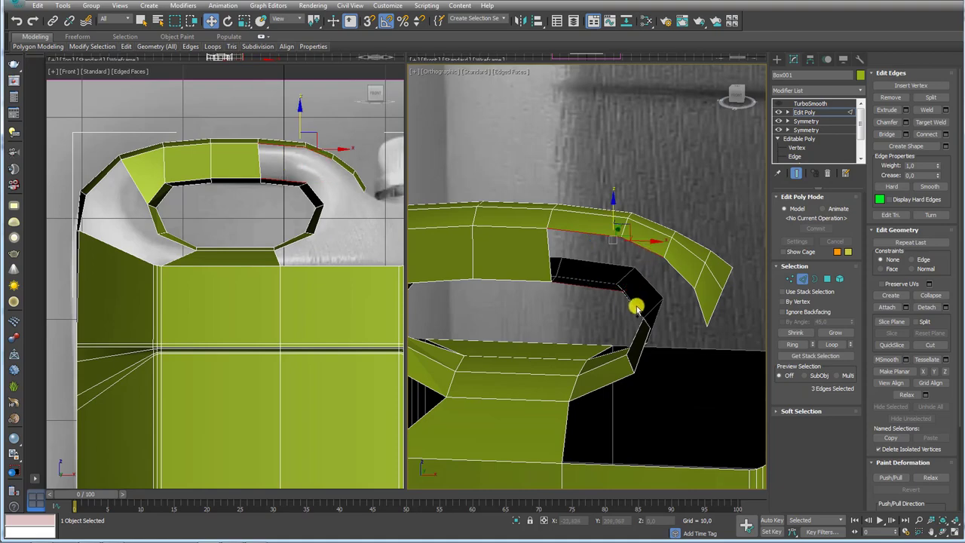
pyautogui.keyDown('ctrl'); pyautogui.click(644, 317); pyautogui.keyUp('ctrl')
pyautogui.moveTo(644, 317)
pyautogui.keyDown('alt'); pyautogui.mouseDown(button='middle')
pyautogui.moveTo(717, 260)
pyautogui.moveTo(615, 279)
pyautogui.moveTo(629, 310)
pyautogui.moveTo(634, 294)
pyautogui.mouseUp(button='middle'); pyautogui.keyUp('alt')
# Nudge the two inner-corner vertices upward and check neighbouring handle vertices.
pyautogui.keyDown('ctrl'); pyautogui.click(789, 279); pyautogui.keyUp('ctrl')
pyautogui.click(617, 315)
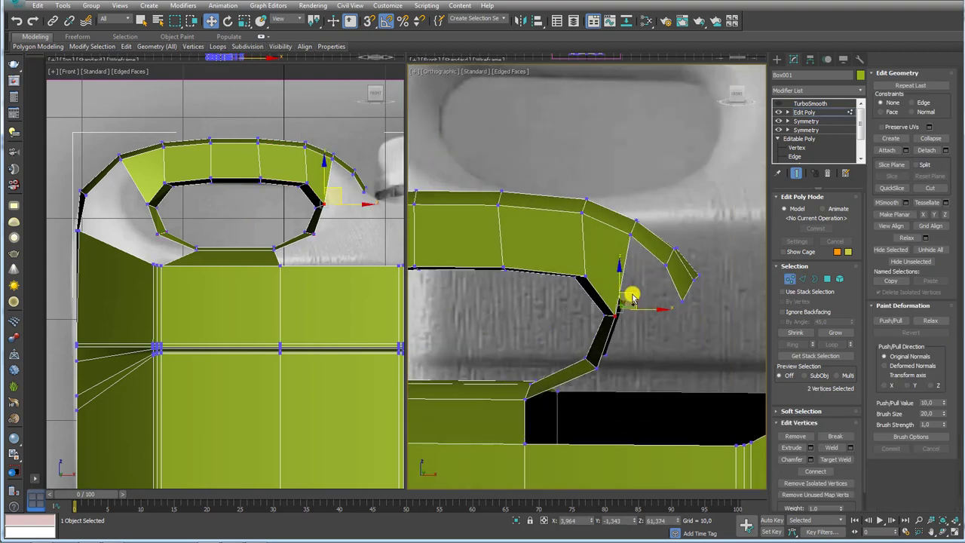
pyautogui.moveTo(632, 289); pyautogui.dragTo(634, 287)
pyautogui.moveTo(580, 279)
pyautogui.keyDown('alt'); pyautogui.mouseDown(button='middle')
pyautogui.moveTo(586, 270)
pyautogui.moveTo(556, 291)
pyautogui.moveTo(603, 253)
pyautogui.mouseUp(button='middle'); pyautogui.keyUp('alt')
pyautogui.click(609, 280)
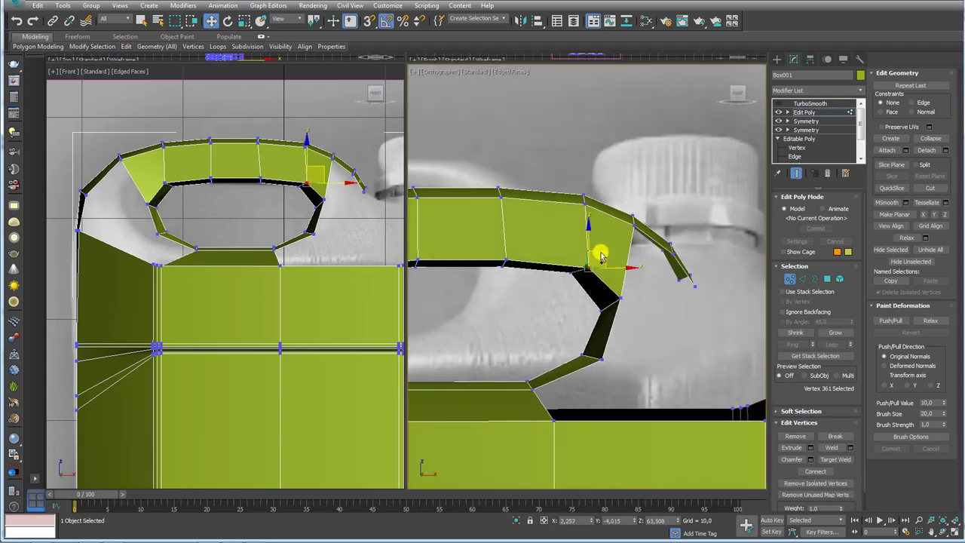
pyautogui.click(506, 263)
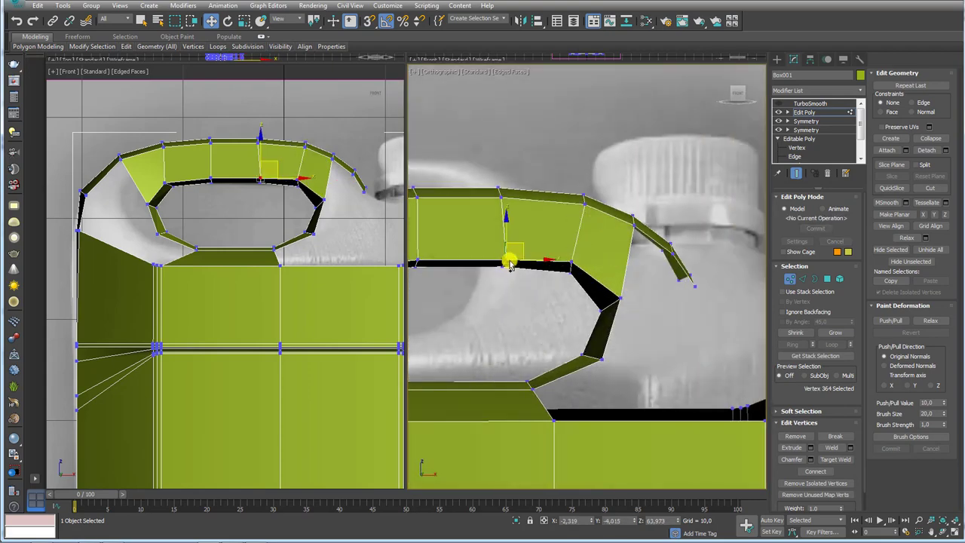
pyautogui.moveTo(636, 307)
pyautogui.keyDown('alt'); pyautogui.mouseDown(button='middle')
pyautogui.moveTo(676, 328)
pyautogui.moveTo(658, 311)
pyautogui.mouseUp(button='middle'); pyautogui.keyUp('alt')
pyautogui.scroll(-3, 676, 329)
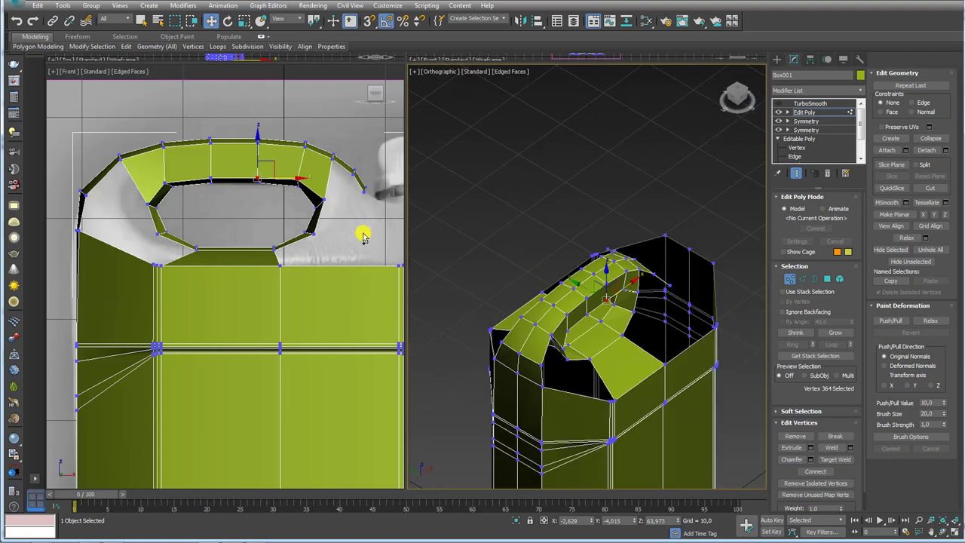
pyautogui.click(804, 278)
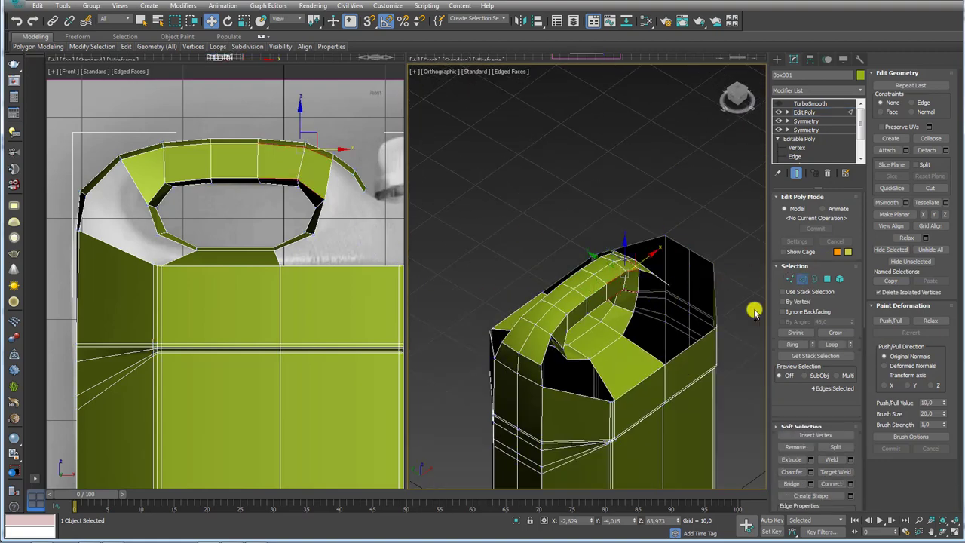
# Pick edges at the handle opening and on the body below while zooming in.
pyautogui.click(637, 353)
pyautogui.scroll(5, 581, 371)
pyautogui.keyDown('alt'); pyautogui.moveTo(543, 351); pyautogui.dragTo(543, 279, button='middle'); pyautogui.keyUp('alt')
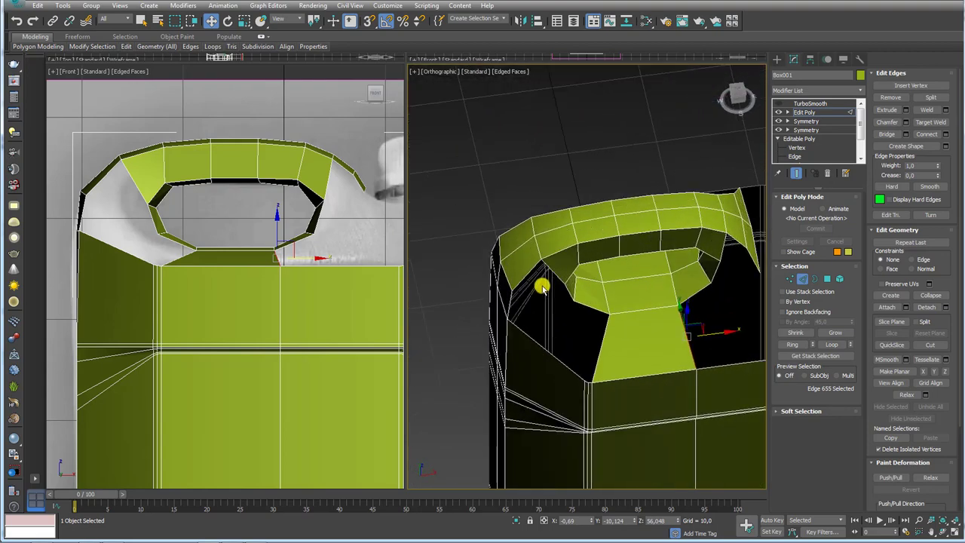
pyautogui.scroll(2, 595, 322)
pyautogui.keyDown('alt'); pyautogui.moveTo(595, 323); pyautogui.dragTo(557, 316, button='middle'); pyautogui.keyUp('alt')
pyautogui.click(546, 375)
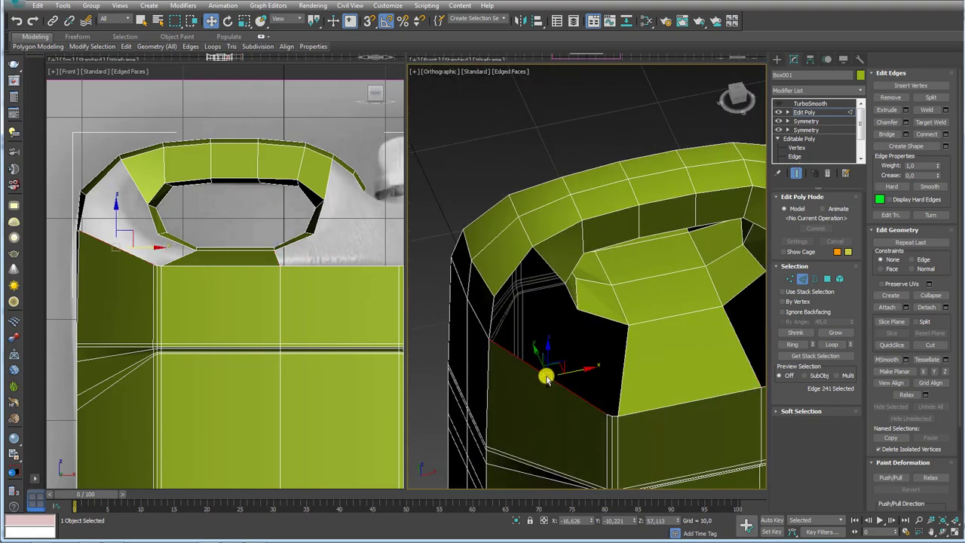
pyautogui.scroll(-3, 558, 362)
pyautogui.scroll(-2, 565, 317)
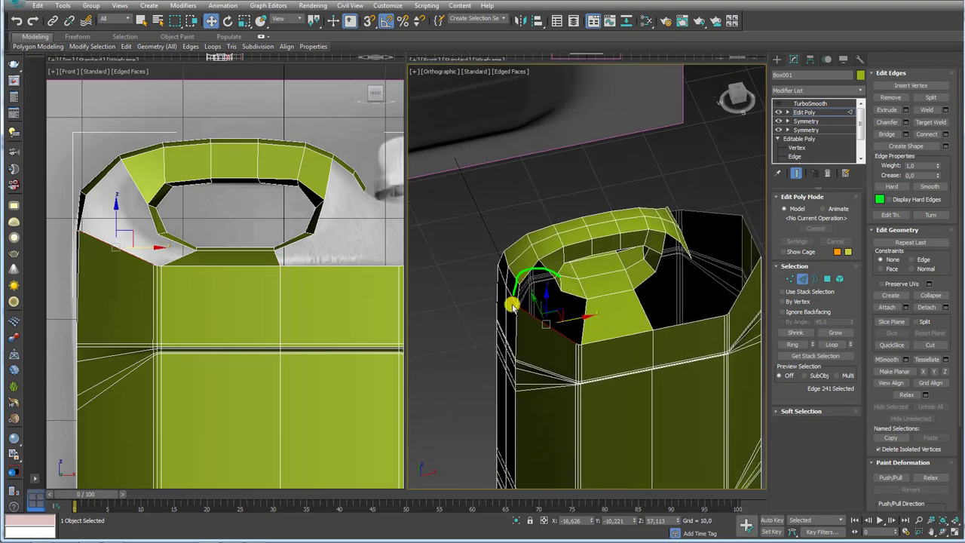
pyautogui.moveTo(711, 200); pyautogui.dragTo(708, 194)
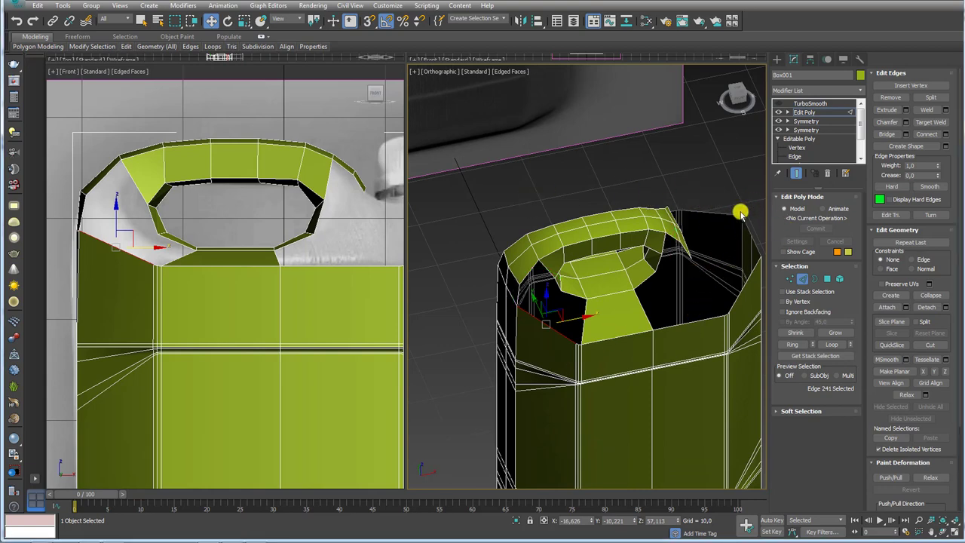
pyautogui.scroll(3, 528, 310)
pyautogui.moveTo(578, 293)
pyautogui.keyDown('alt'); pyautogui.mouseDown(button='middle')
pyautogui.moveTo(582, 347)
pyautogui.moveTo(604, 349)
pyautogui.moveTo(565, 355)
pyautogui.moveTo(636, 326)
pyautogui.mouseUp(button='middle'); pyautogui.keyUp('alt')
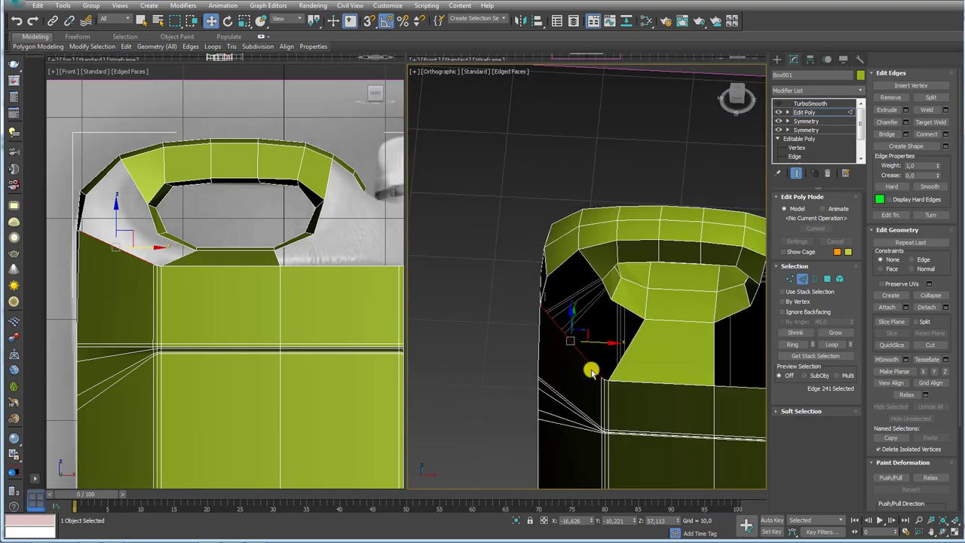
pyautogui.scroll(2, 604, 369)
pyautogui.scroll(3, 620, 370)
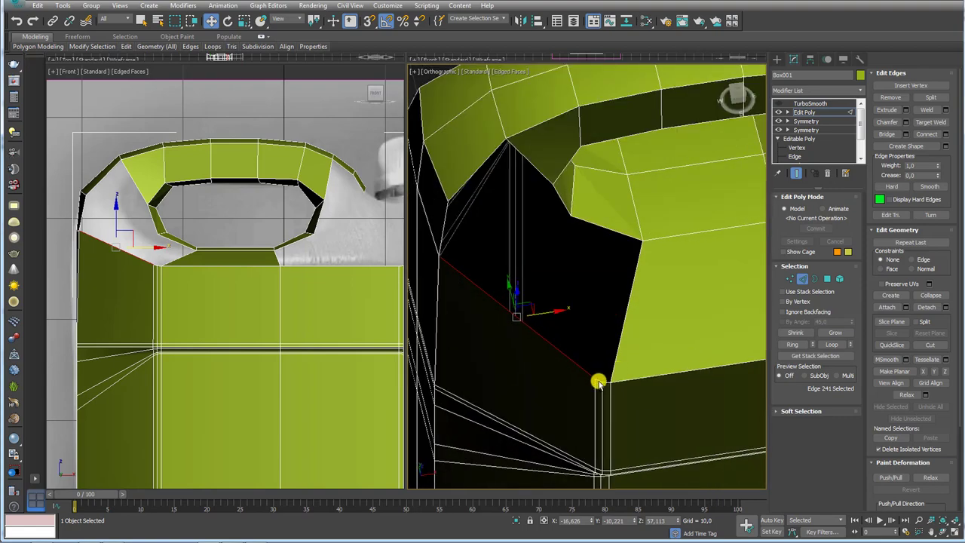
# Bridge the handle's diagonal base edge to the facing body edge with a new face.
pyautogui.click(598, 383)
pyautogui.click(533, 332)
pyautogui.keyDown('ctrl'); pyautogui.click(607, 232); pyautogui.keyUp('ctrl')
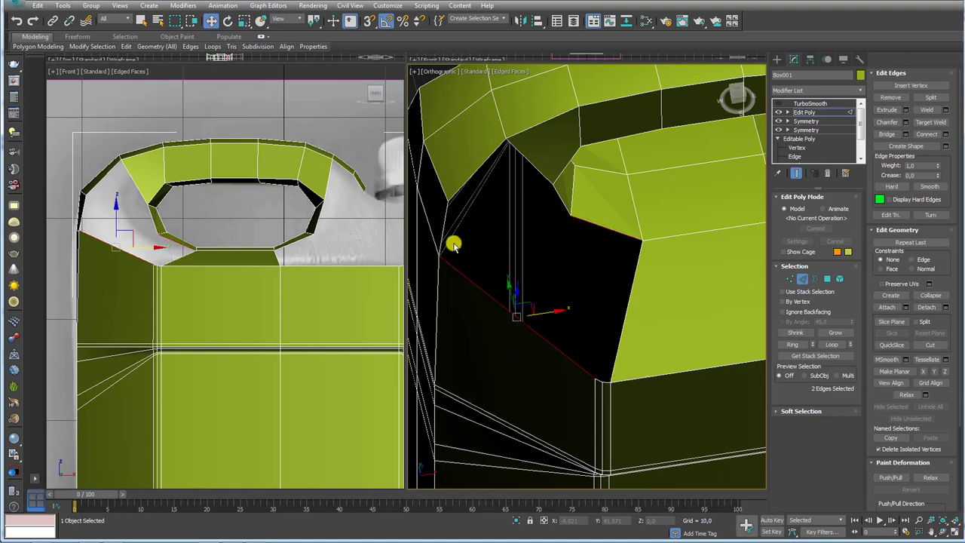
pyautogui.click(888, 134)
pyautogui.keyDown('alt'); pyautogui.moveTo(623, 340); pyautogui.dragTo(532, 326, button='middle'); pyautogui.keyUp('alt')
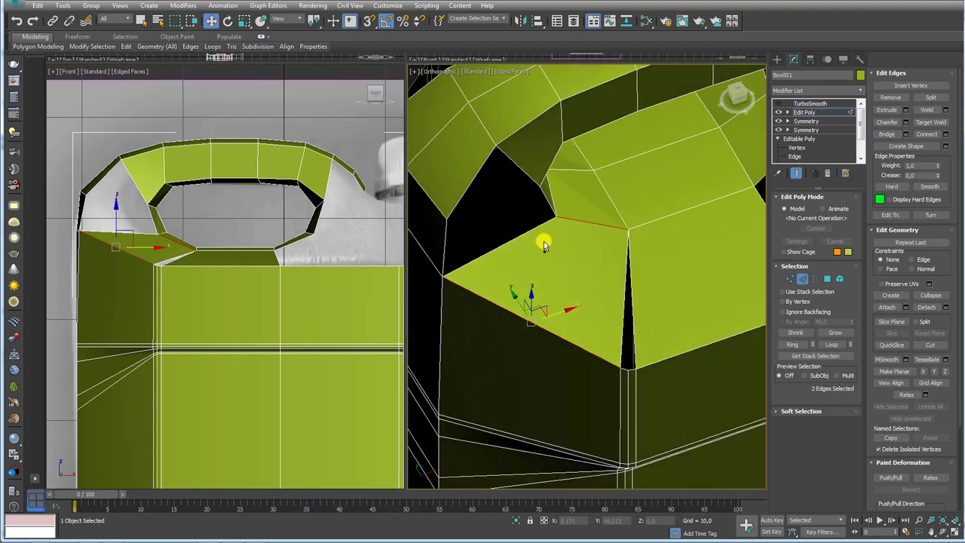
pyautogui.keyDown('alt'); pyautogui.moveTo(595, 292); pyautogui.dragTo(609, 308, button='middle'); pyautogui.keyUp('alt')
pyautogui.scroll(-3, 614, 308)
pyautogui.scroll(-2, 634, 301)
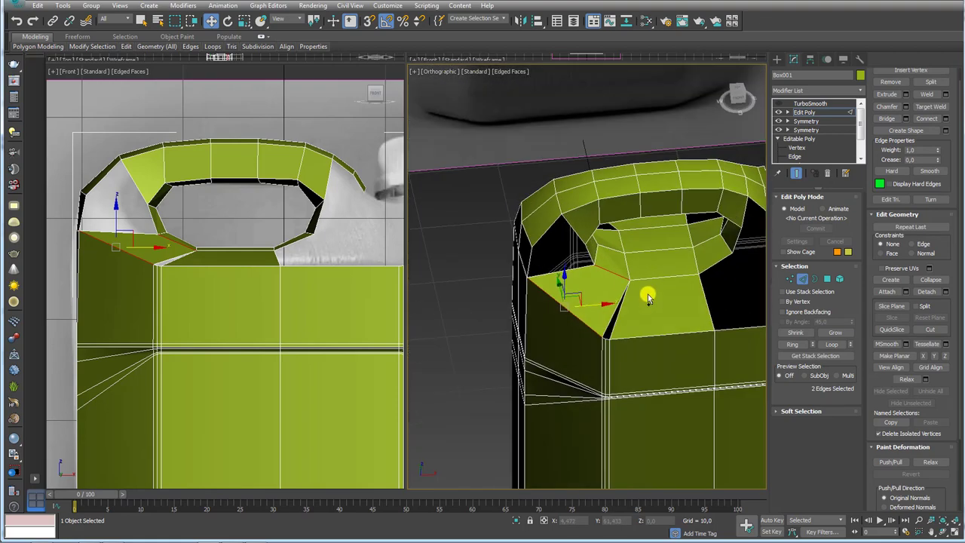
pyautogui.scroll(2, 633, 304)
pyautogui.scroll(2, 652, 310)
pyautogui.scroll(1, 652, 310)
# Cut a new edge across the handle base face.
pyautogui.press('1')
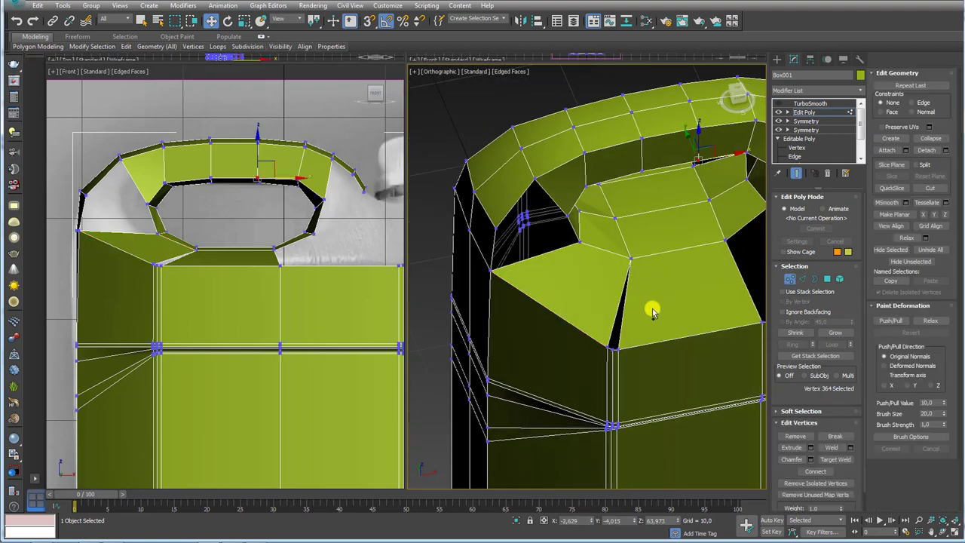
pyautogui.keyDown('alt'); pyautogui.moveTo(652, 309); pyautogui.dragTo(562, 337, button='middle'); pyautogui.keyUp('alt')
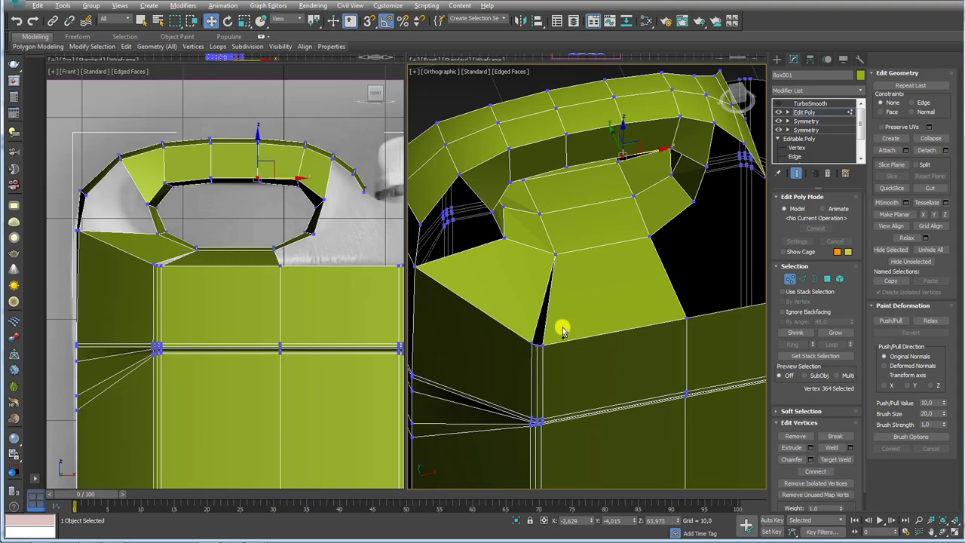
pyautogui.click(932, 189)
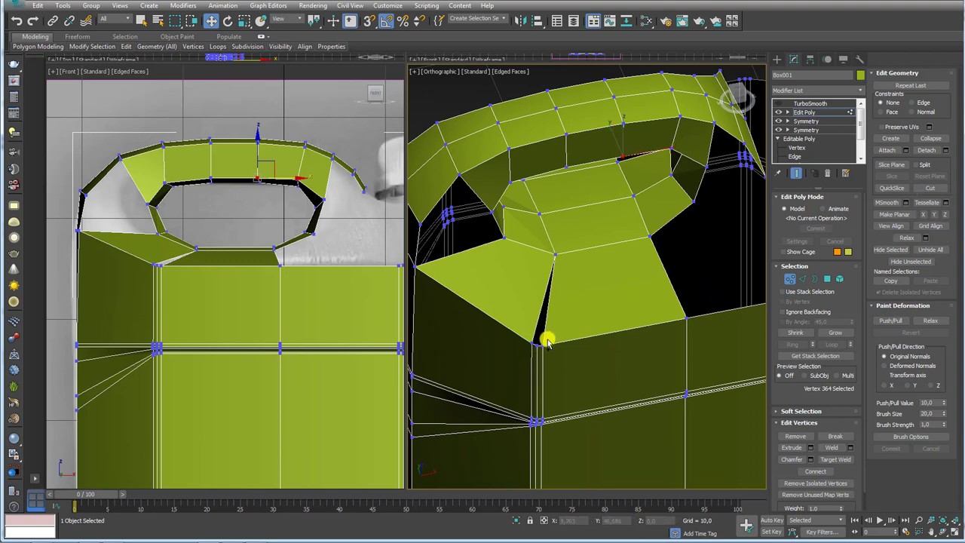
pyautogui.click(580, 251)
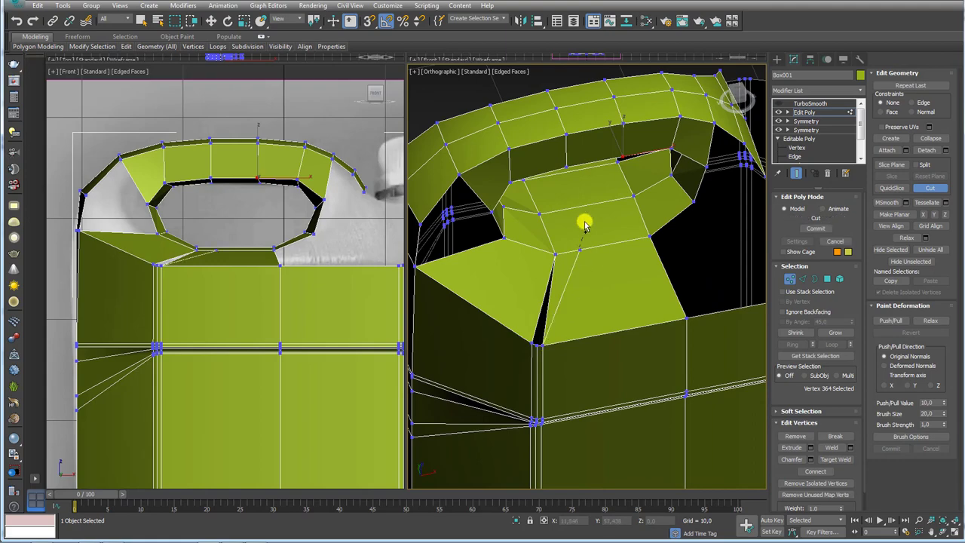
pyautogui.keyDown('alt'); pyautogui.moveTo(610, 241); pyautogui.dragTo(579, 85, button='middle'); pyautogui.keyUp('alt')
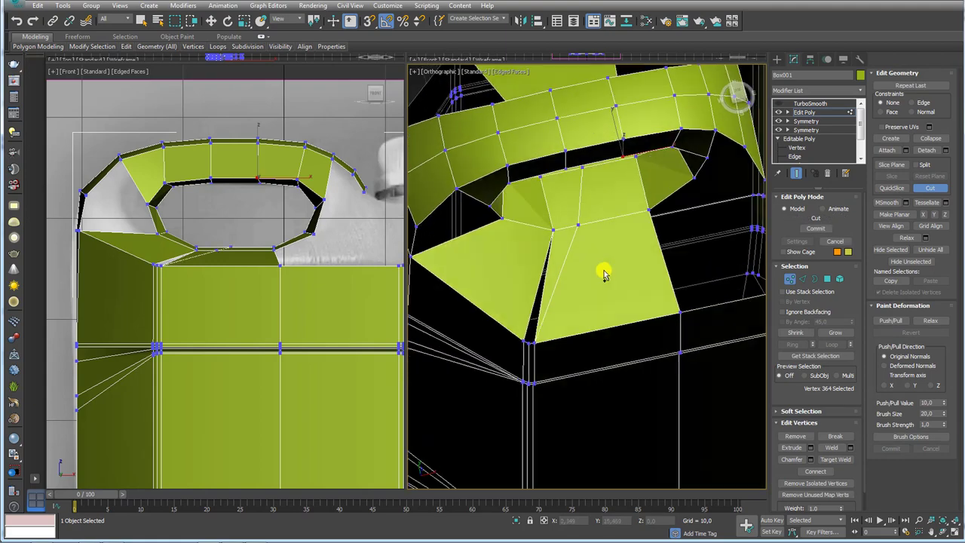
pyautogui.keyDown('alt'); pyautogui.moveTo(582, 146); pyautogui.dragTo(601, 144, button='middle'); pyautogui.keyUp('alt')
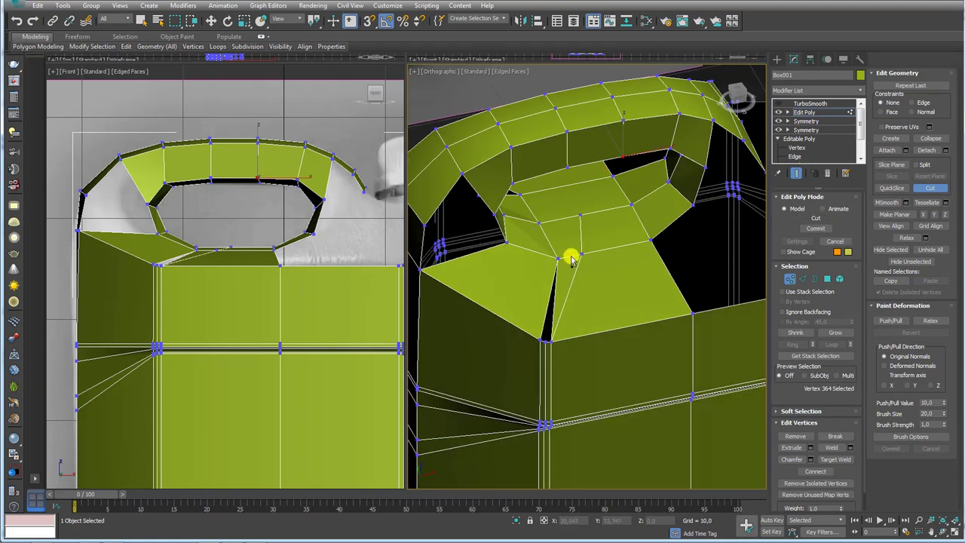
pyautogui.keyDown('alt'); pyautogui.moveTo(571, 260); pyautogui.dragTo(582, 257, button='middle'); pyautogui.keyUp('alt')
pyautogui.press('w')
# Delete the thin triangular sliver face beside the cut, leaving an open slot.
pyautogui.click(832, 279)
pyautogui.click(546, 279)
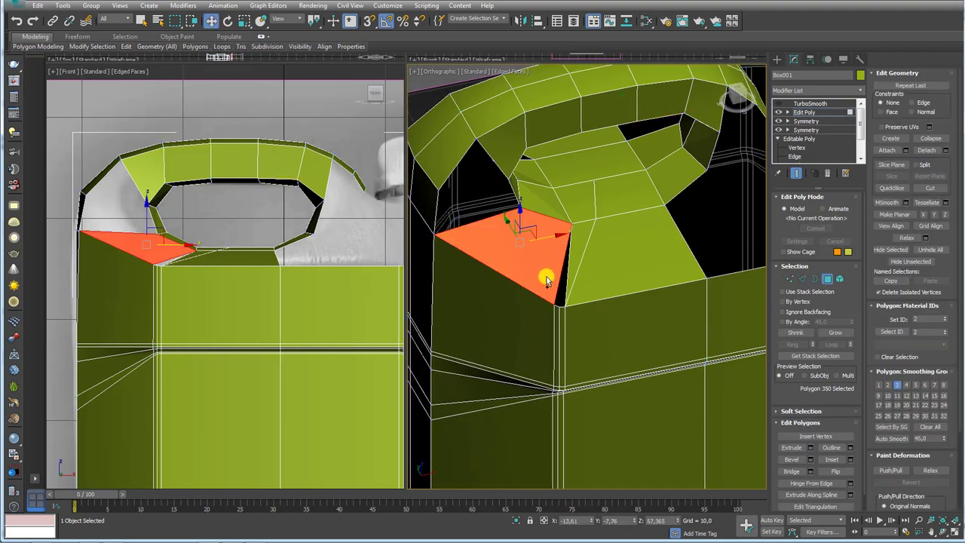
pyautogui.click(575, 256)
pyautogui.press('Delete')
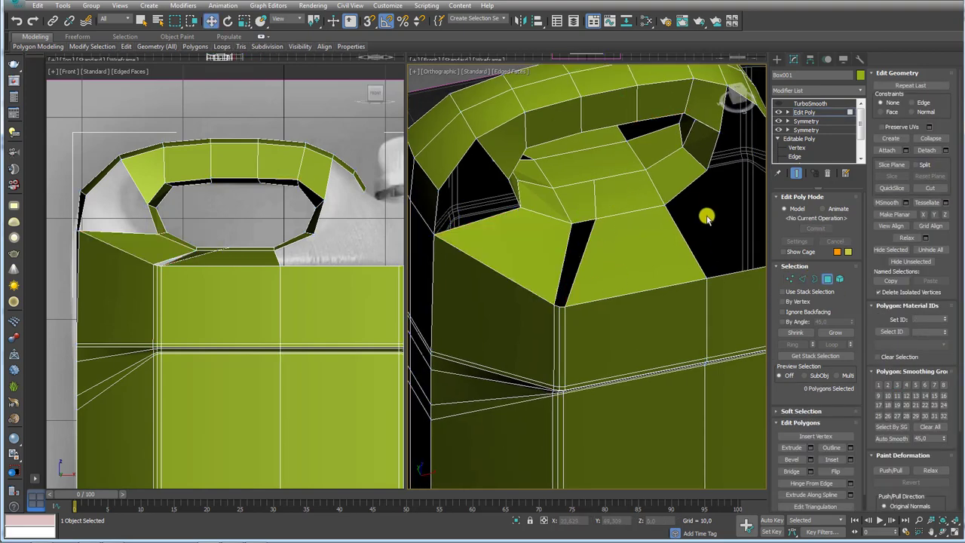
pyautogui.scroll(-1, 659, 244)
pyautogui.scroll(-3, 641, 218)
pyautogui.keyDown('alt'); pyautogui.moveTo(642, 218); pyautogui.dragTo(649, 279, button='middle'); pyautogui.keyUp('alt')
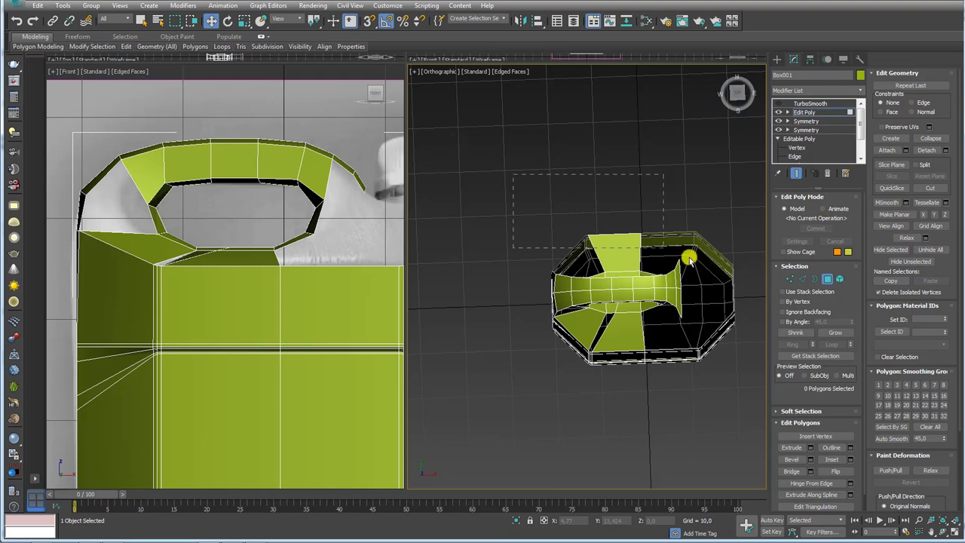
pyautogui.moveTo(720, 273)
pyautogui.keyDown('alt'); pyautogui.mouseDown(button='middle')
pyautogui.moveTo(642, 307)
pyautogui.moveTo(629, 276)
pyautogui.mouseUp(button='middle'); pyautogui.keyUp('alt')
pyautogui.scroll(3, 584, 241)
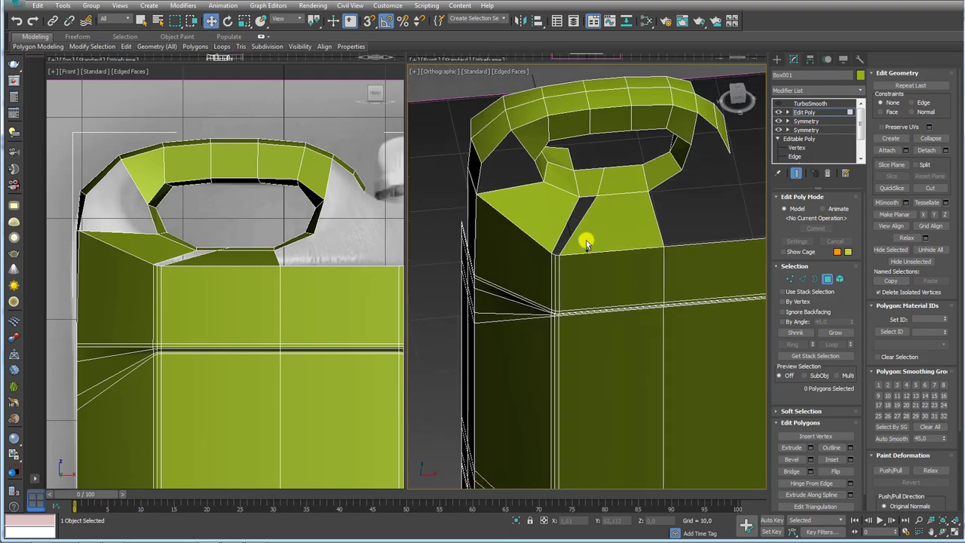
pyautogui.scroll(2, 586, 254)
pyautogui.keyDown('alt'); pyautogui.moveTo(586, 254); pyautogui.dragTo(618, 264, button='middle'); pyautogui.keyUp('alt')
# Cap the open slot beside the handle base with a new face.
pyautogui.click(815, 279)
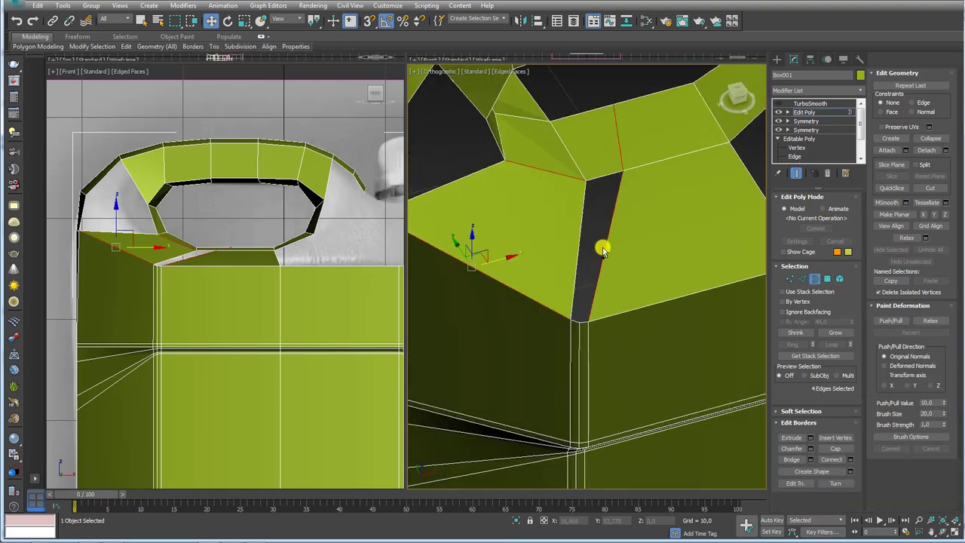
pyautogui.click(605, 245)
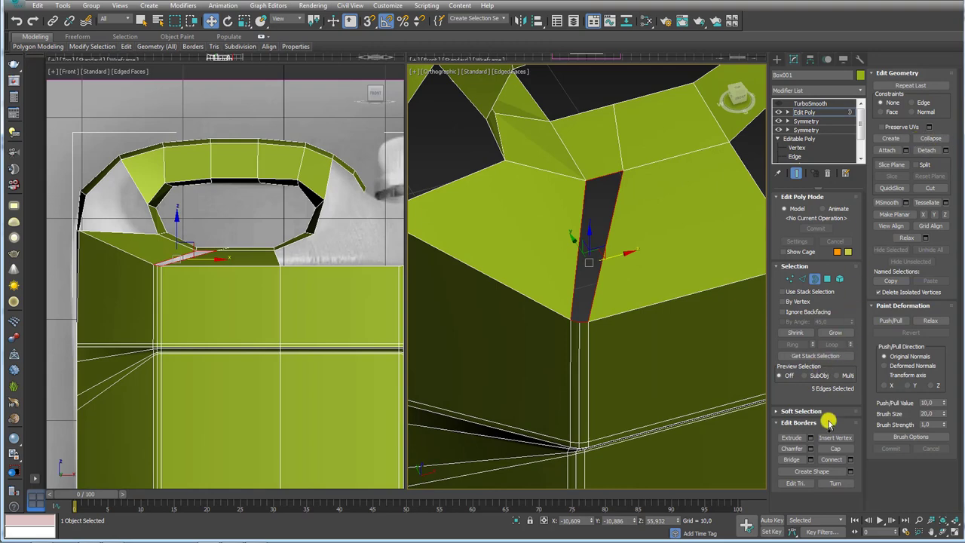
pyautogui.click(835, 449)
# Cut an edge across the capped face and slide its vertices right along the top edge.
pyautogui.click(790, 280)
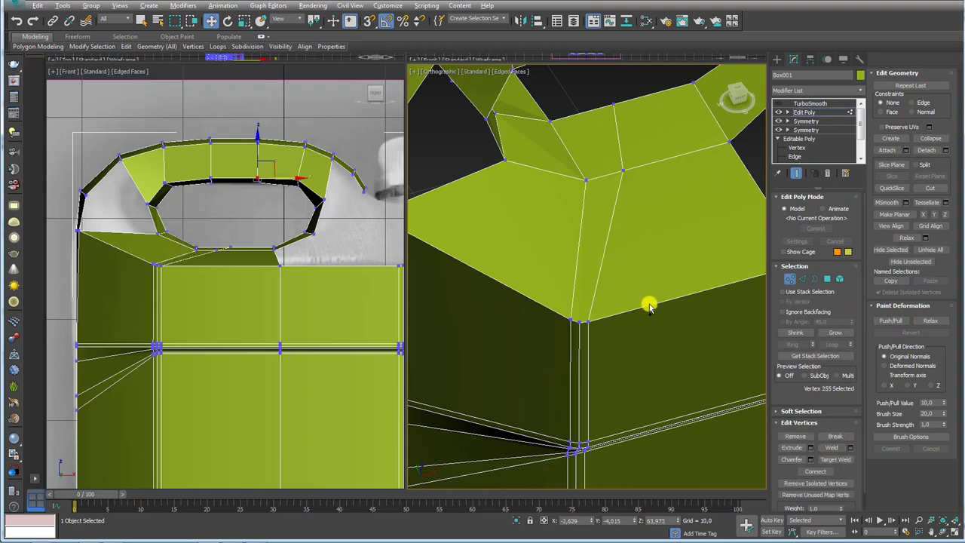
pyautogui.hotkey('alt', 'c')
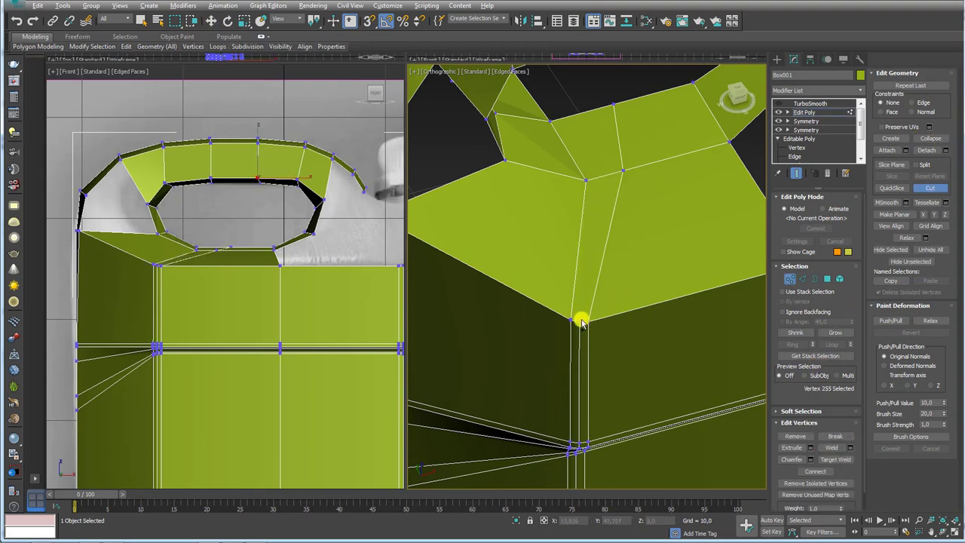
pyautogui.click(606, 178)
pyautogui.click(592, 112)
pyautogui.rightClick(617, 102)
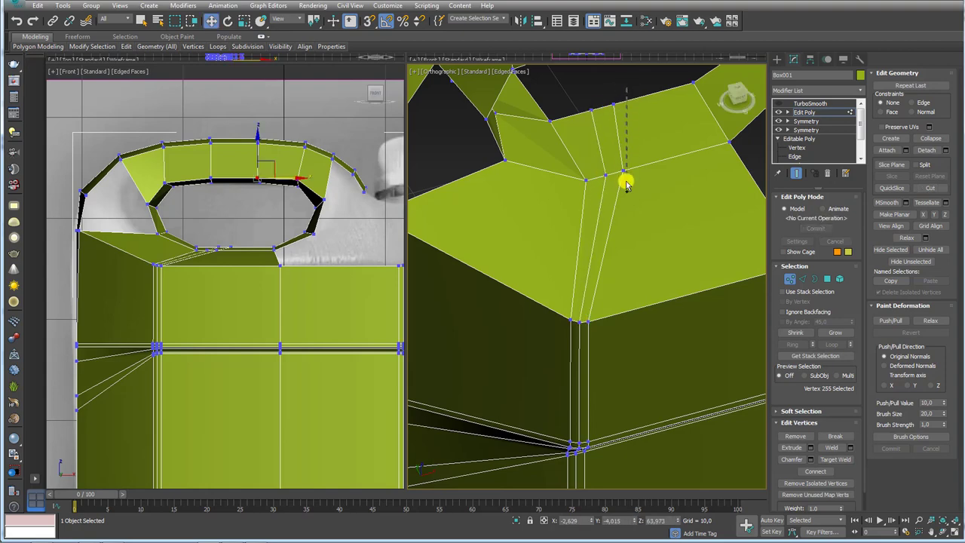
pyautogui.moveTo(617, 191); pyautogui.dragTo(616, 181)
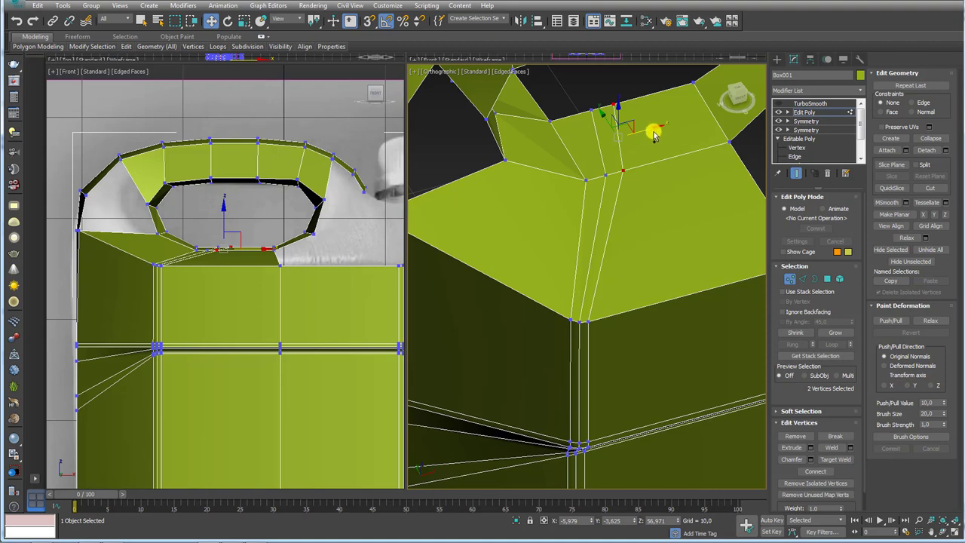
pyautogui.moveTo(655, 134); pyautogui.dragTo(702, 119)
pyautogui.moveTo(594, 200); pyautogui.dragTo(595, 199)
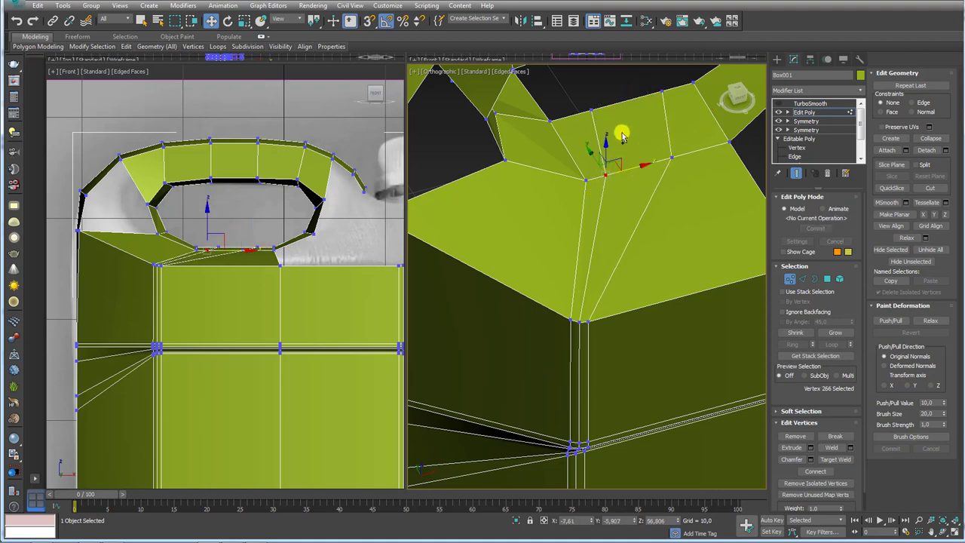
pyautogui.moveTo(592, 118); pyautogui.dragTo(626, 129)
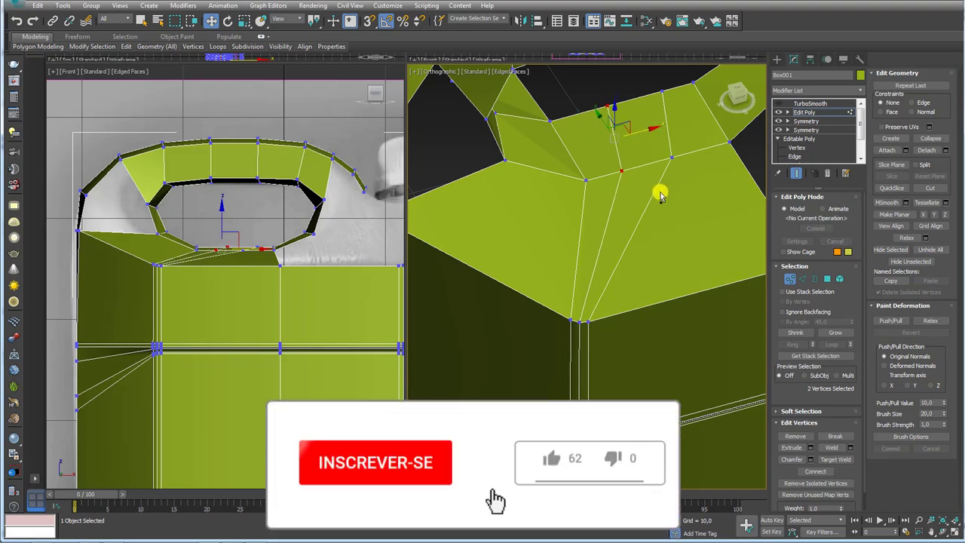
# Cap the border hole at the handle's far side.
pyautogui.moveTo(659, 191)
pyautogui.keyDown('alt'); pyautogui.mouseDown(button='middle')
pyautogui.moveTo(638, 246)
pyautogui.moveTo(673, 237)
pyautogui.moveTo(528, 146)
pyautogui.moveTo(560, 233)
pyautogui.mouseUp(button='middle'); pyautogui.keyUp('alt')
pyautogui.press('3')
pyautogui.click(618, 249)
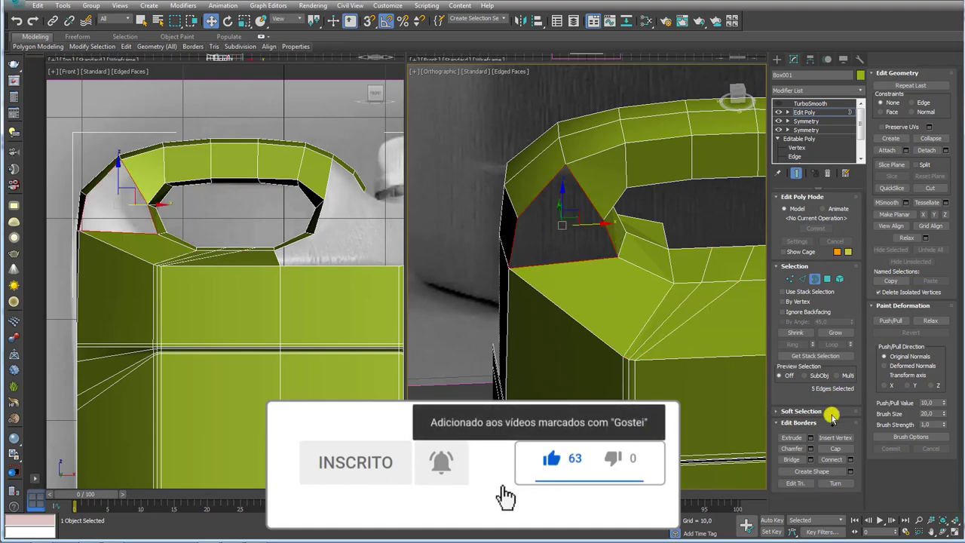
pyautogui.click(836, 448)
pyautogui.keyDown('alt'); pyautogui.moveTo(574, 286); pyautogui.dragTo(603, 278, button='middle'); pyautogui.keyUp('alt')
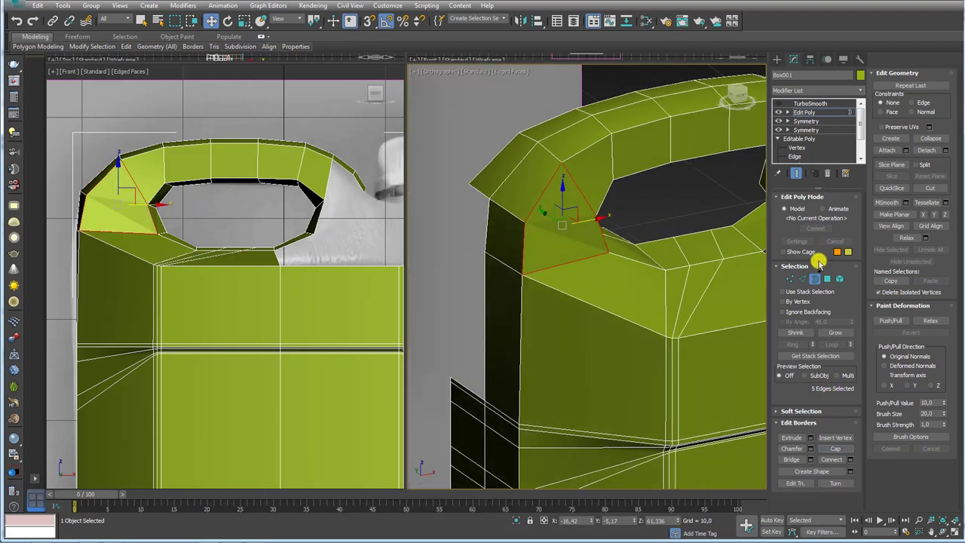
# Start a new cut from the handle corner edge.
pyautogui.click(790, 279)
pyautogui.scroll(2, 577, 222)
pyautogui.scroll(1, 566, 201)
pyautogui.scroll(2, 570, 202)
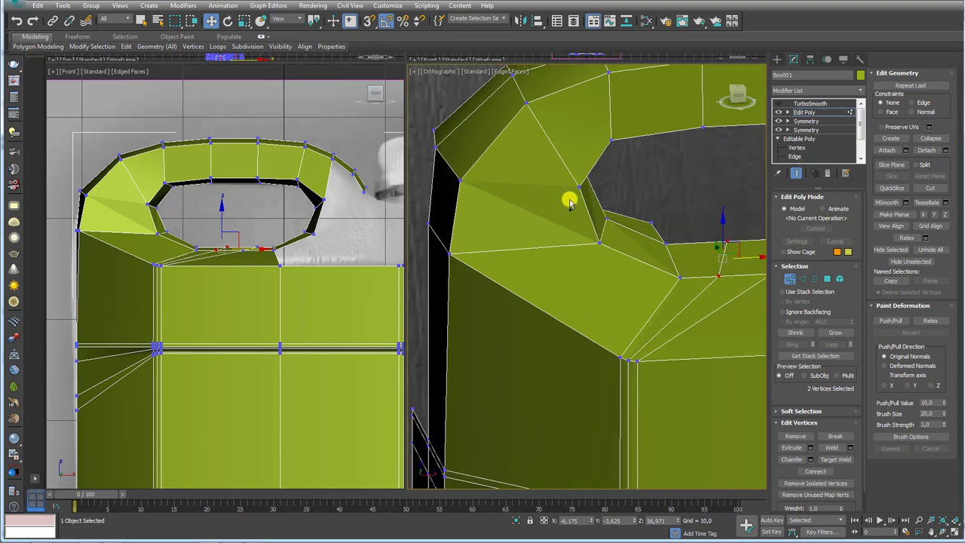
pyautogui.hotkey('alt', 'c')
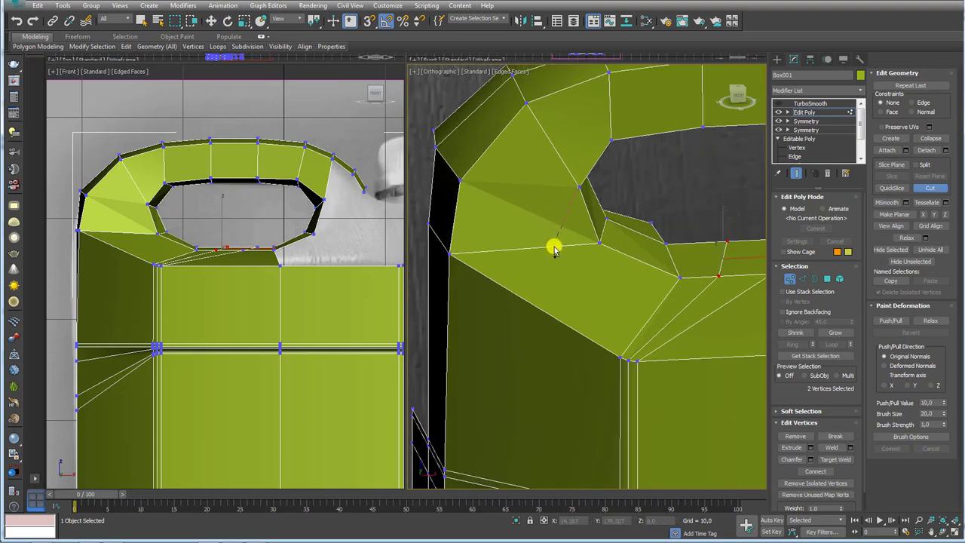
pyautogui.click(556, 248)
pyautogui.keyDown('alt'); pyautogui.moveTo(561, 254); pyautogui.dragTo(571, 217, button='middle'); pyautogui.keyUp('alt')
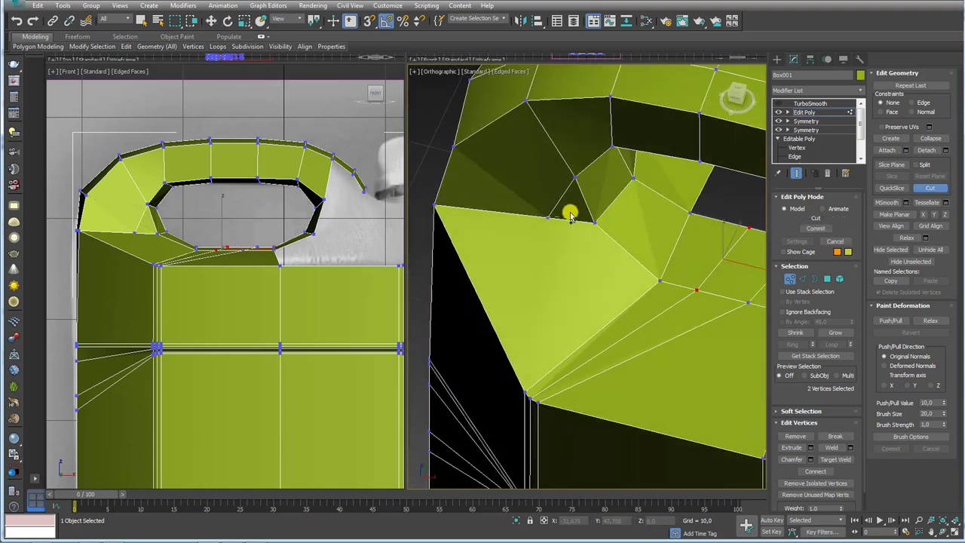